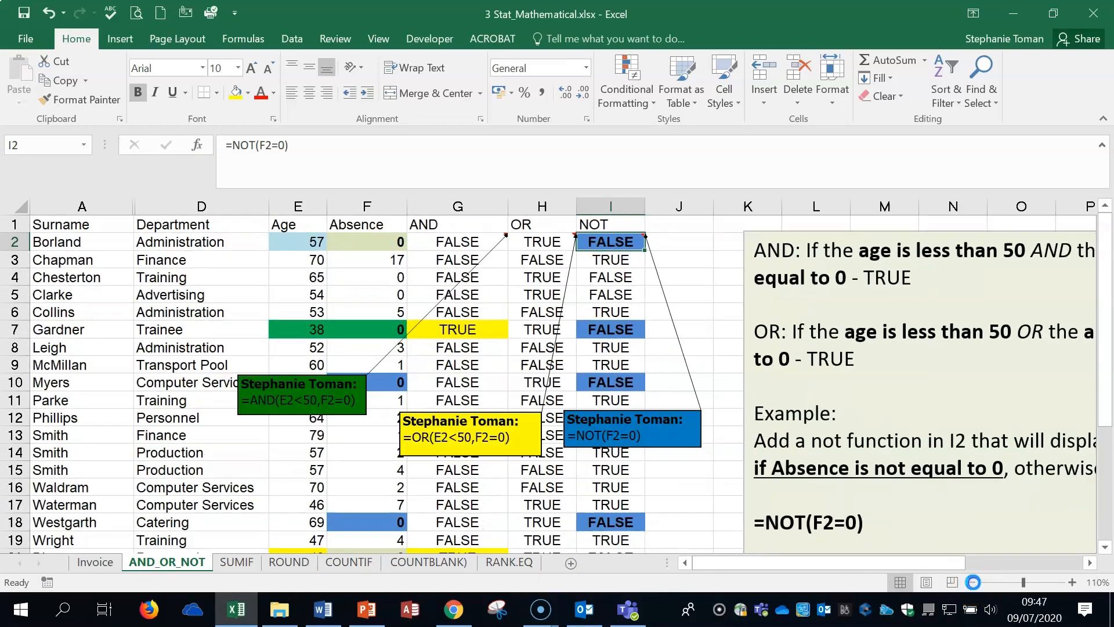
Step: Look through the SUMIF, ROUND, COUNTIF, COUNTBLANK and RANK.EQ worksheets in turn
left_click(973, 583)
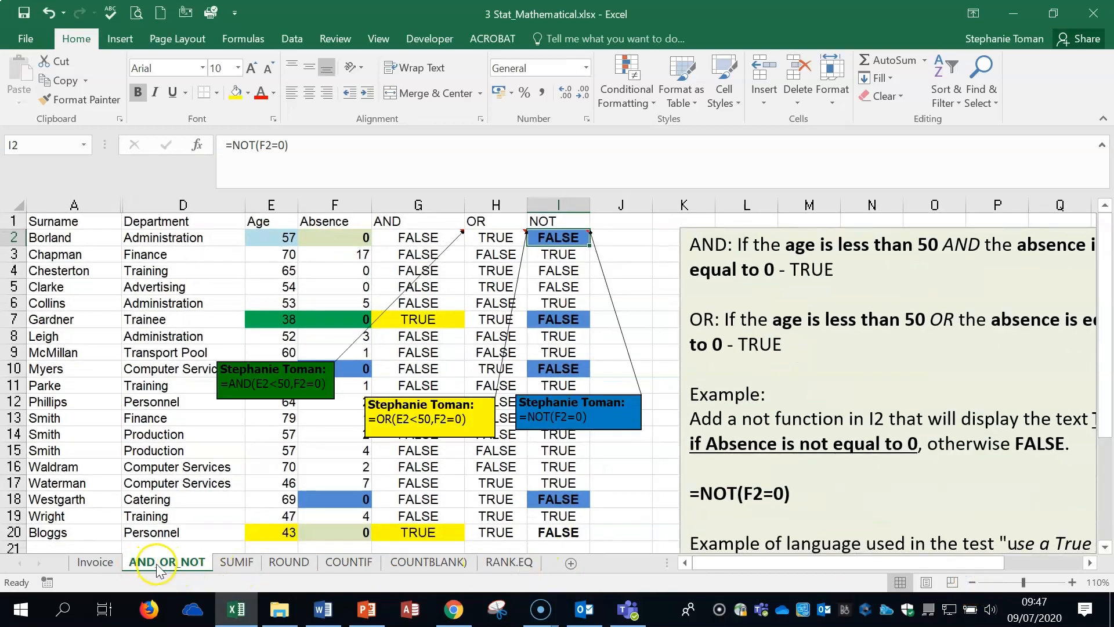
left_click(237, 562)
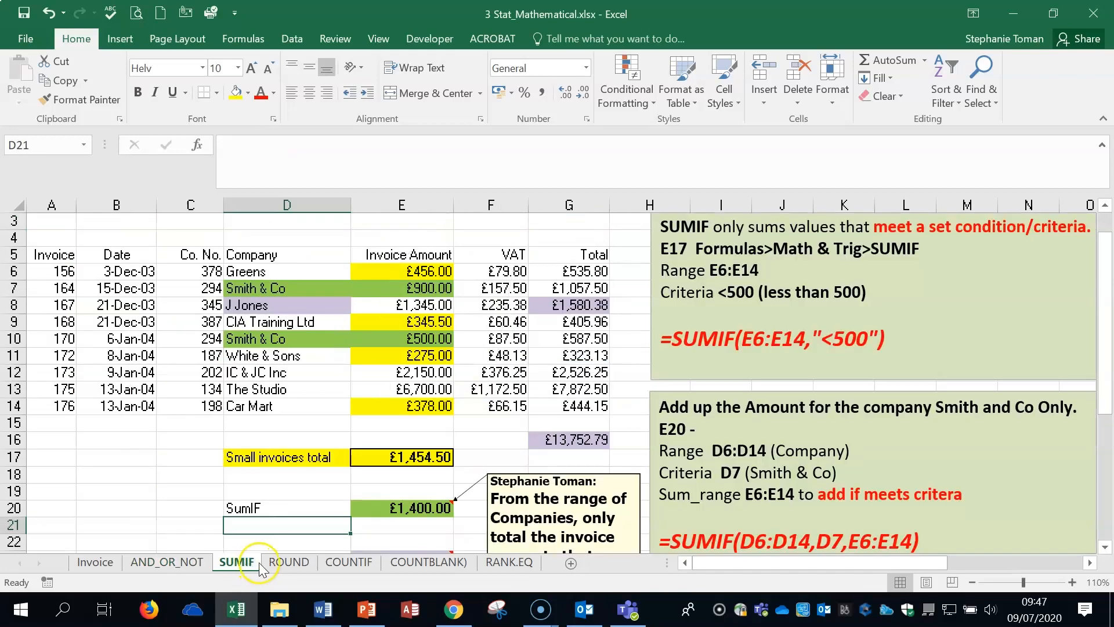
left_click(283, 562)
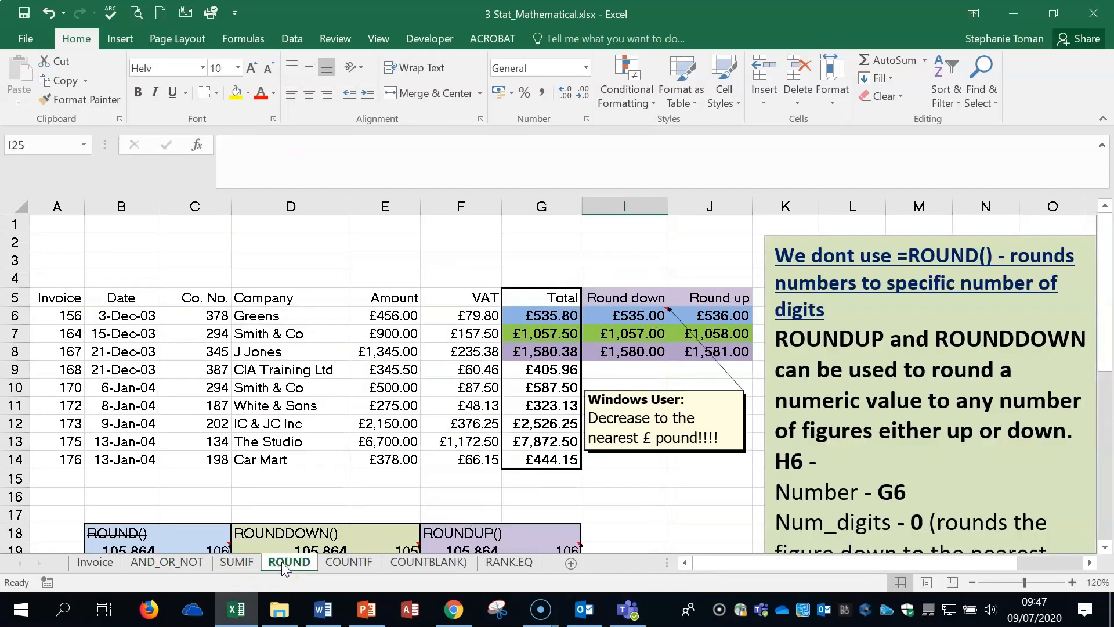
left_click(348, 562)
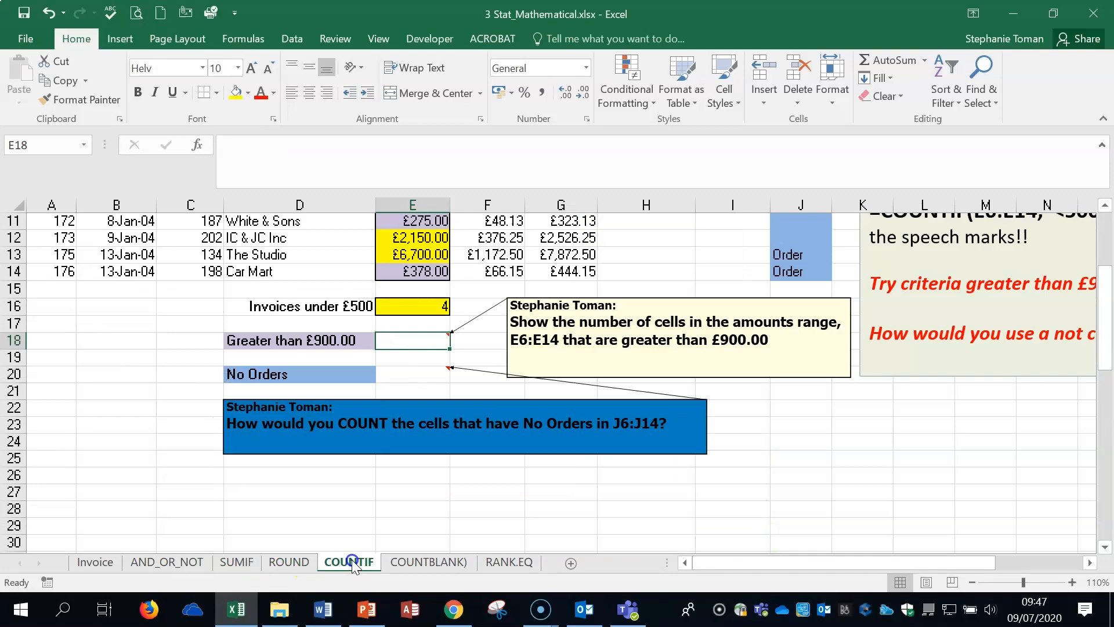
left_click(408, 562)
left_click(509, 562)
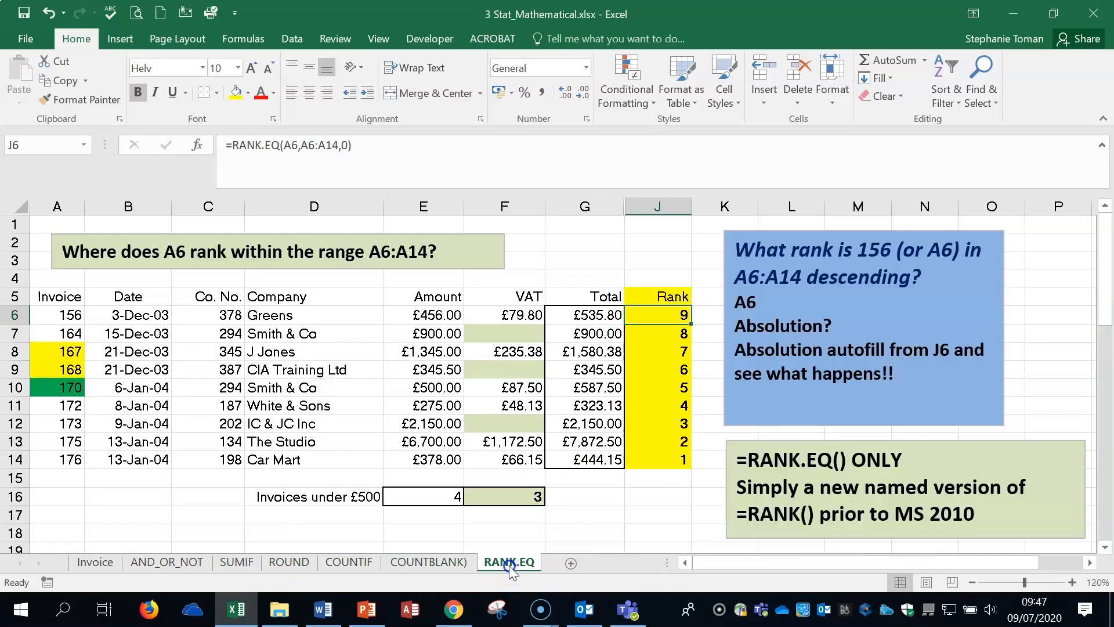
Step: On the AND_OR_NOT worksheet, inspect the AND formula in G2 against the written AND condition, leaving the formula as it is
left_click(167, 562)
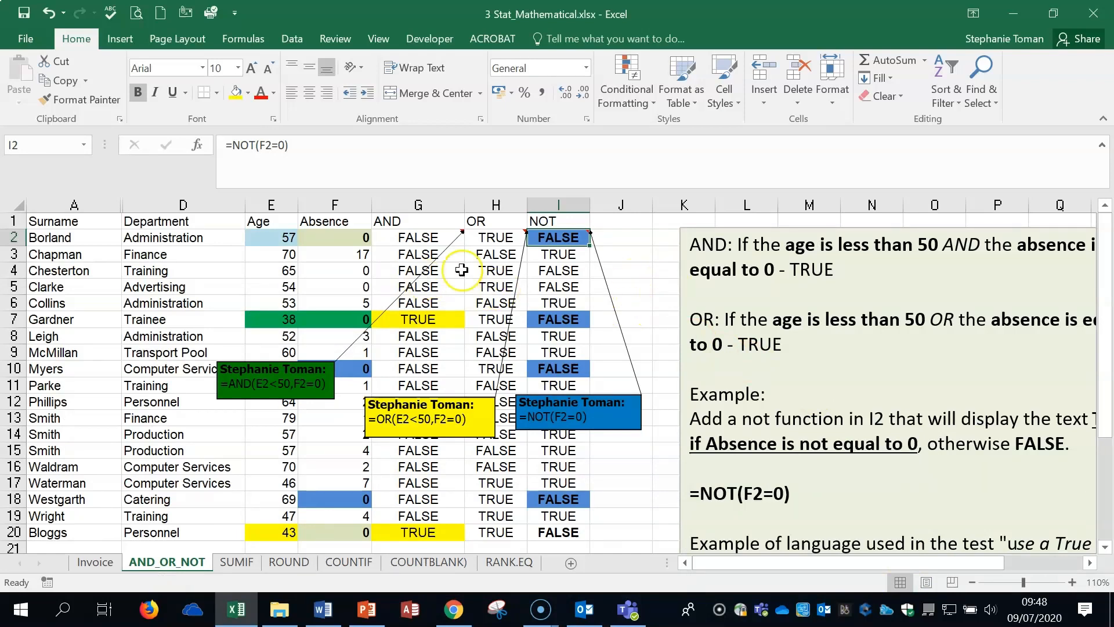
double_click(434, 238)
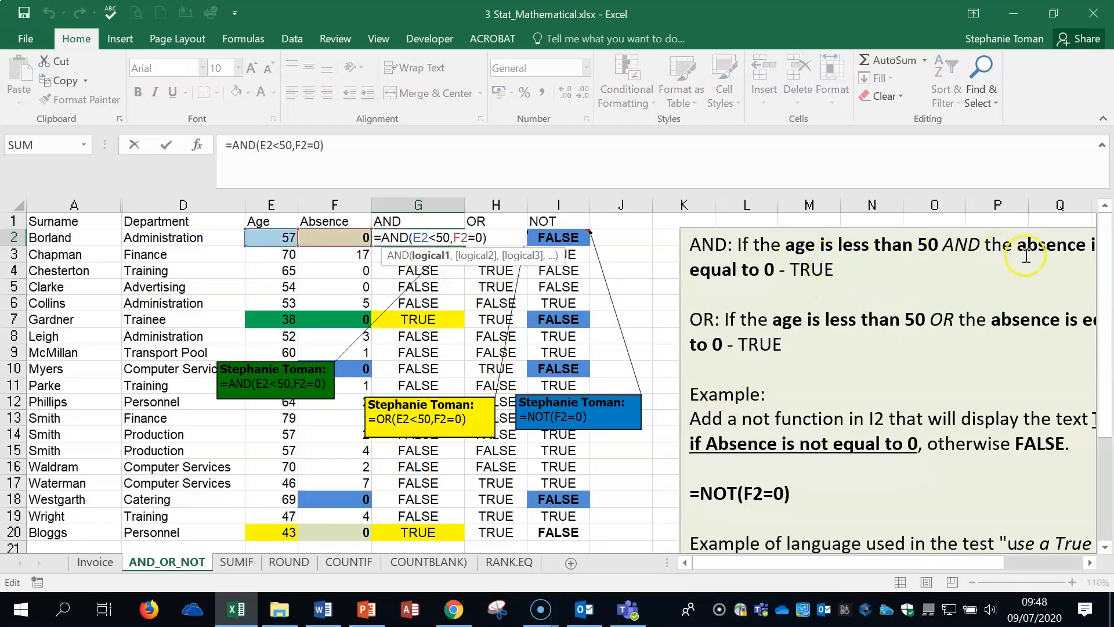
left_click_drag(999, 563, 1013, 563)
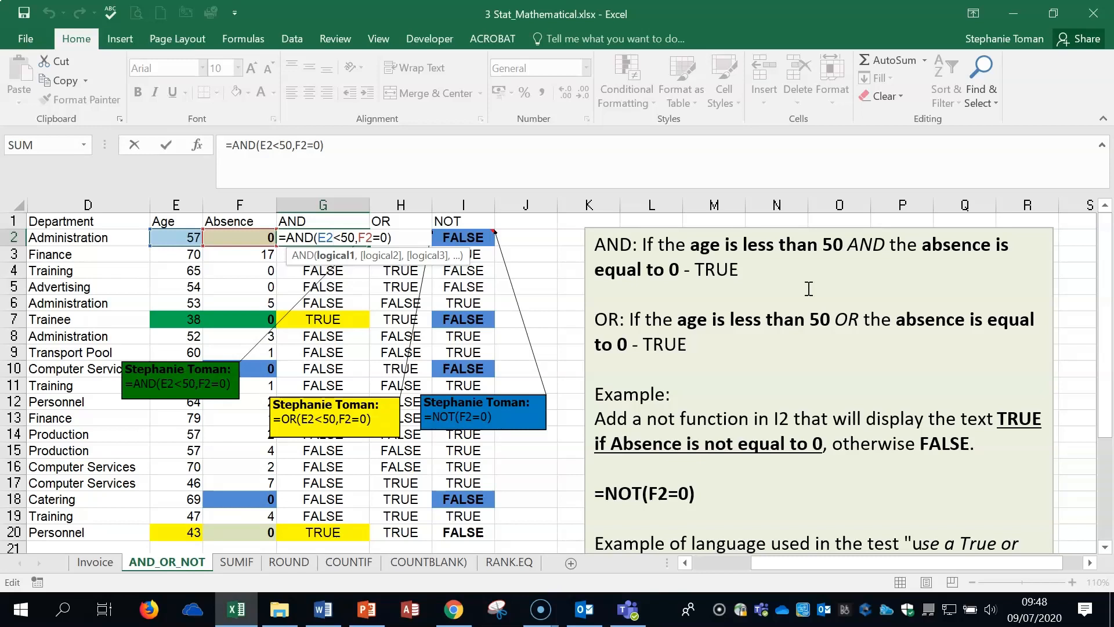
key("ctrl+Return")
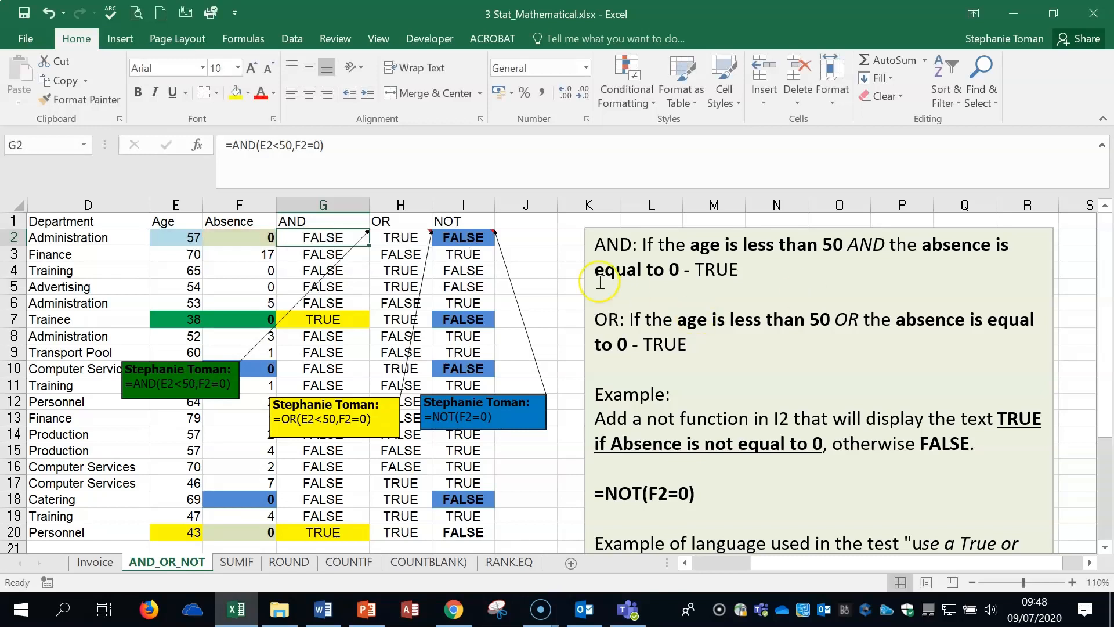
double_click(365, 239)
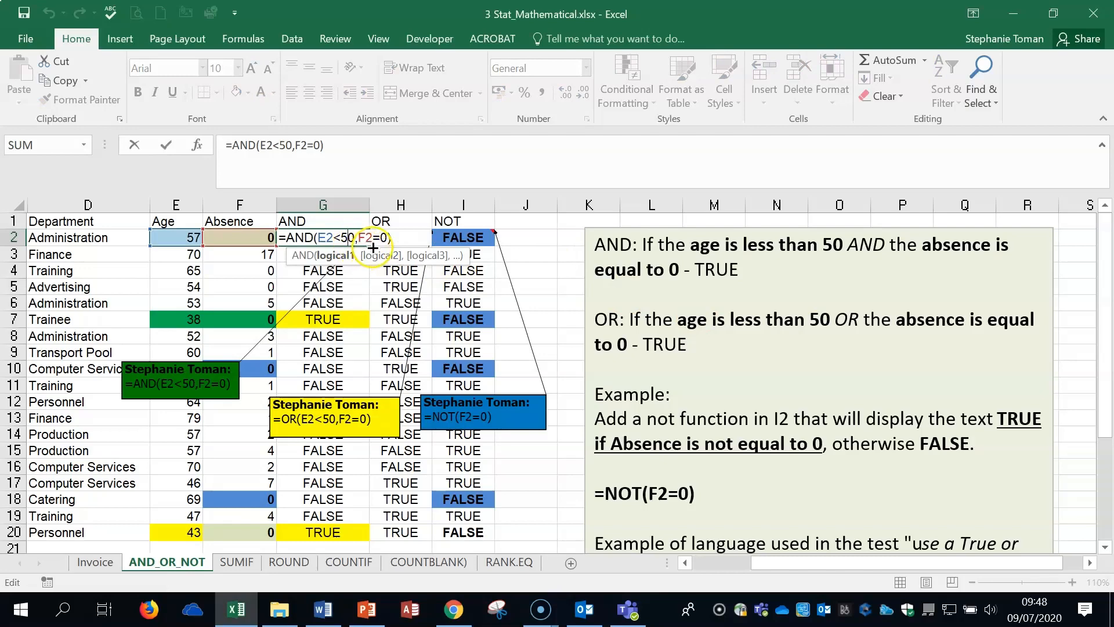
key("Escape")
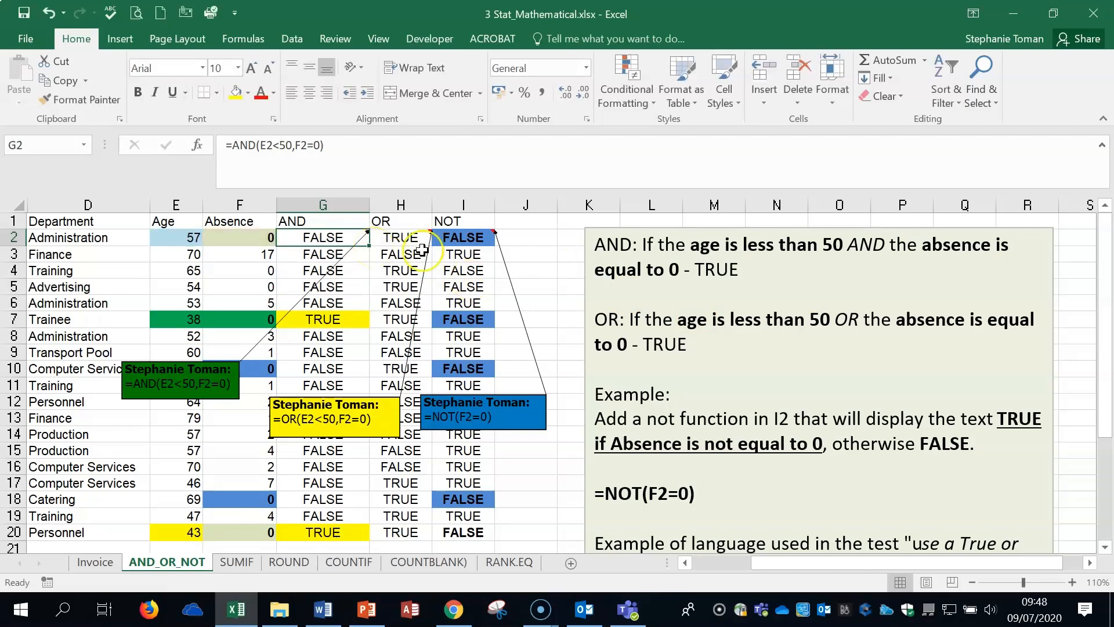
Step: Review the Logical1 and Logical2 conditions of G2's AND function in its Function Arguments, and accept them as they are
left_click(197, 145)
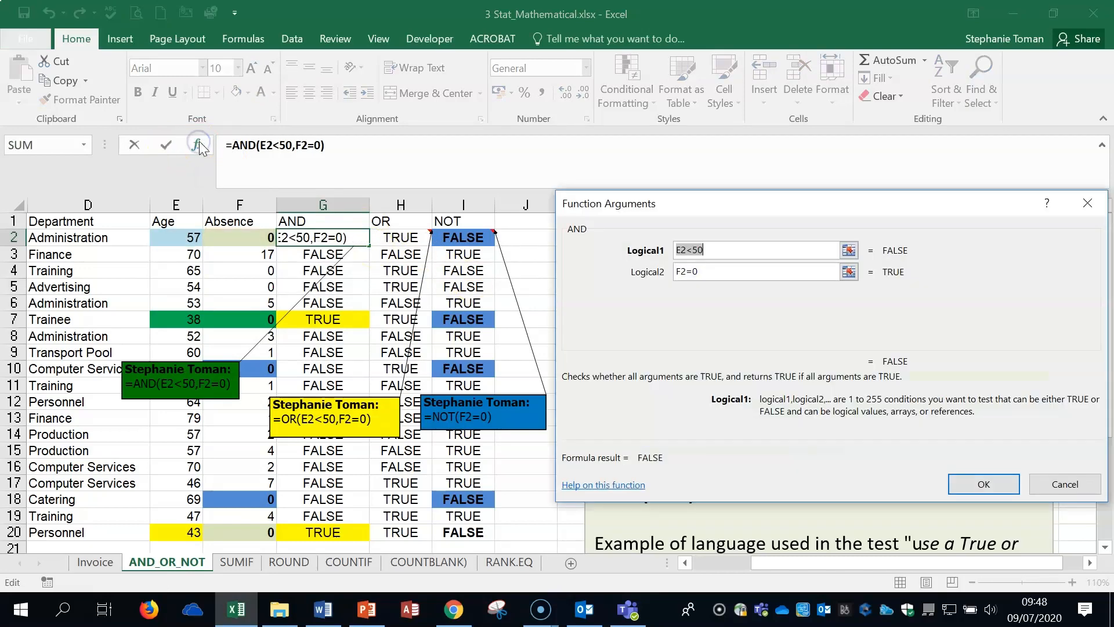
left_click_drag(816, 203, 848, 333)
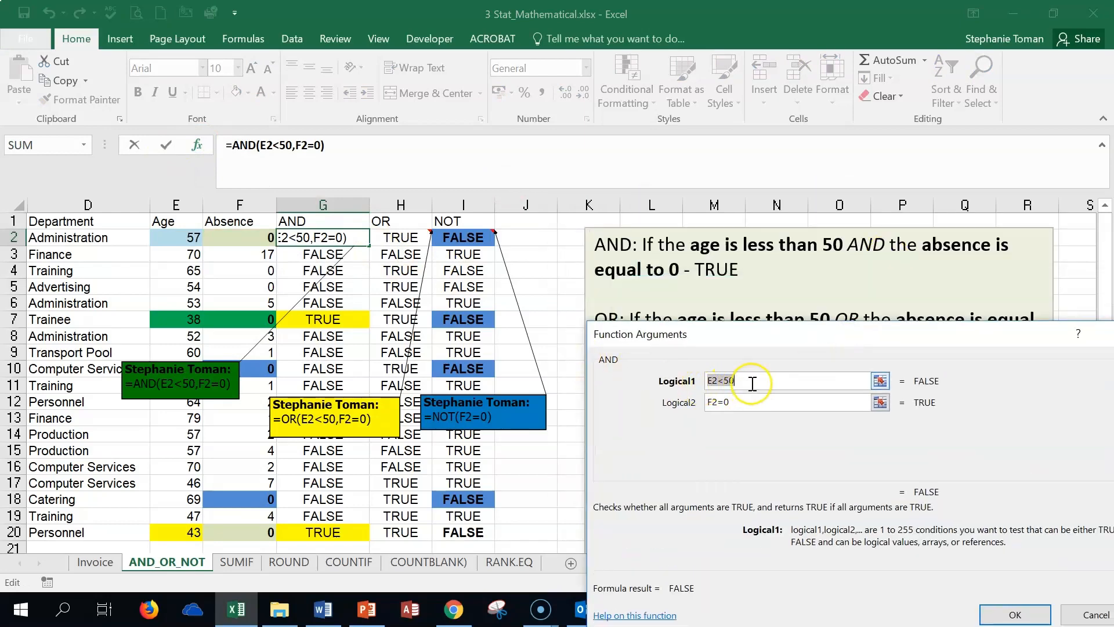
left_click(749, 402)
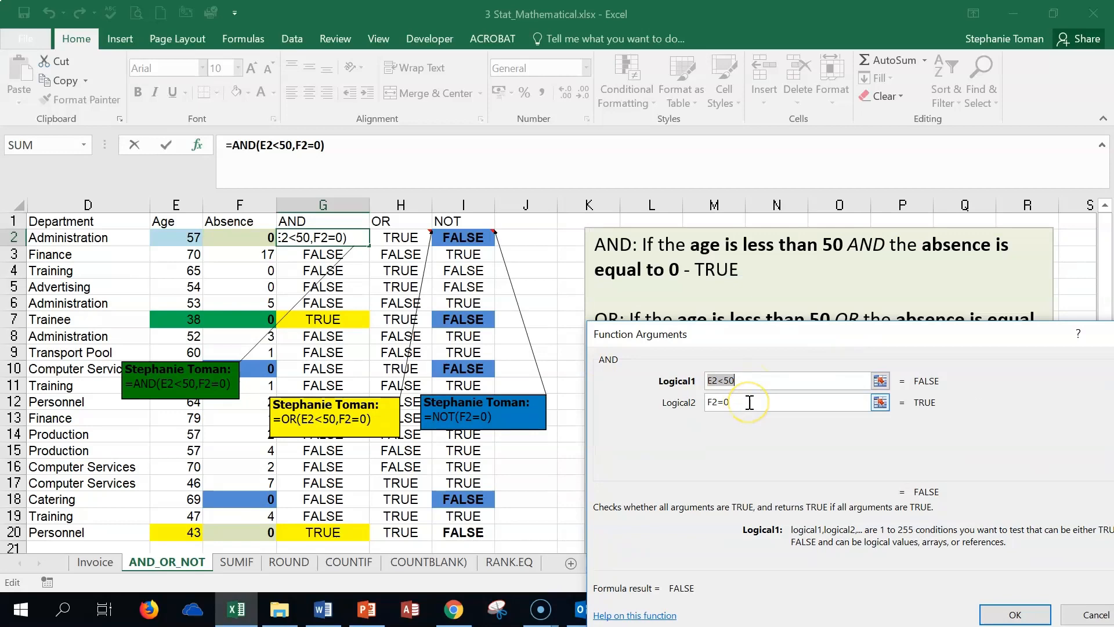
left_click(753, 378)
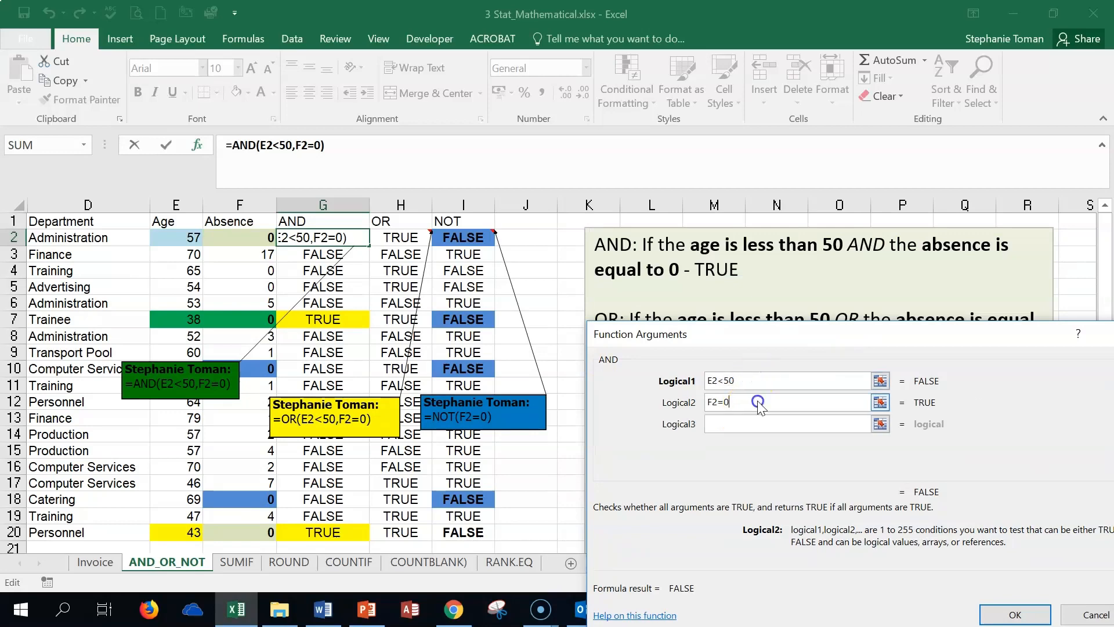
left_click(757, 400)
left_click(1015, 614)
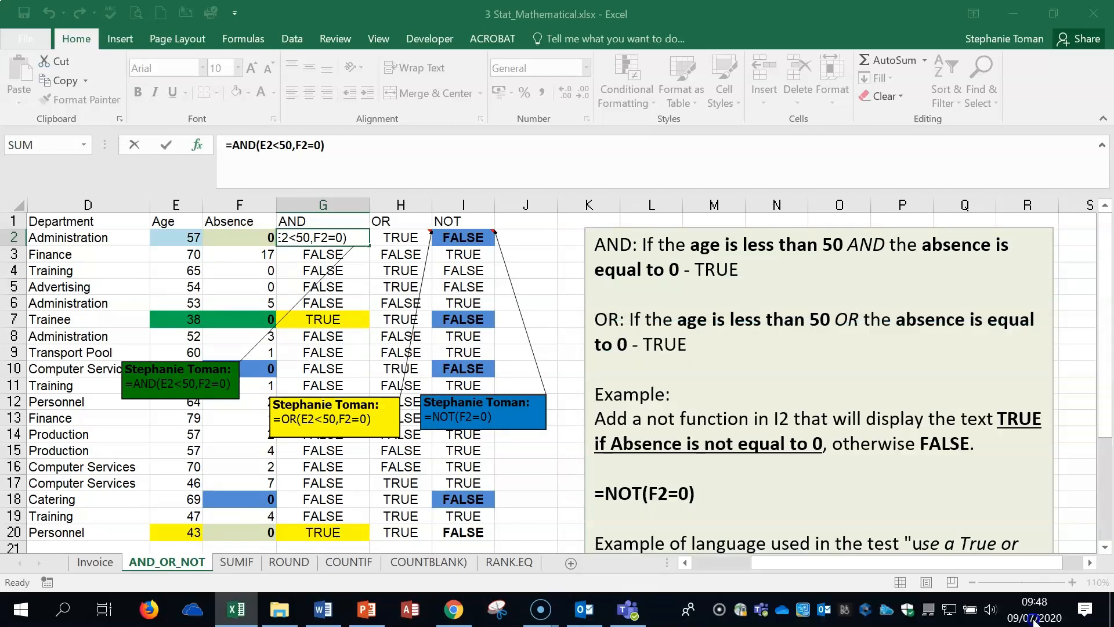
Step: Inspect the OR formula in H2 and compare it with the written OR condition
left_click(400, 240)
double_click(401, 240)
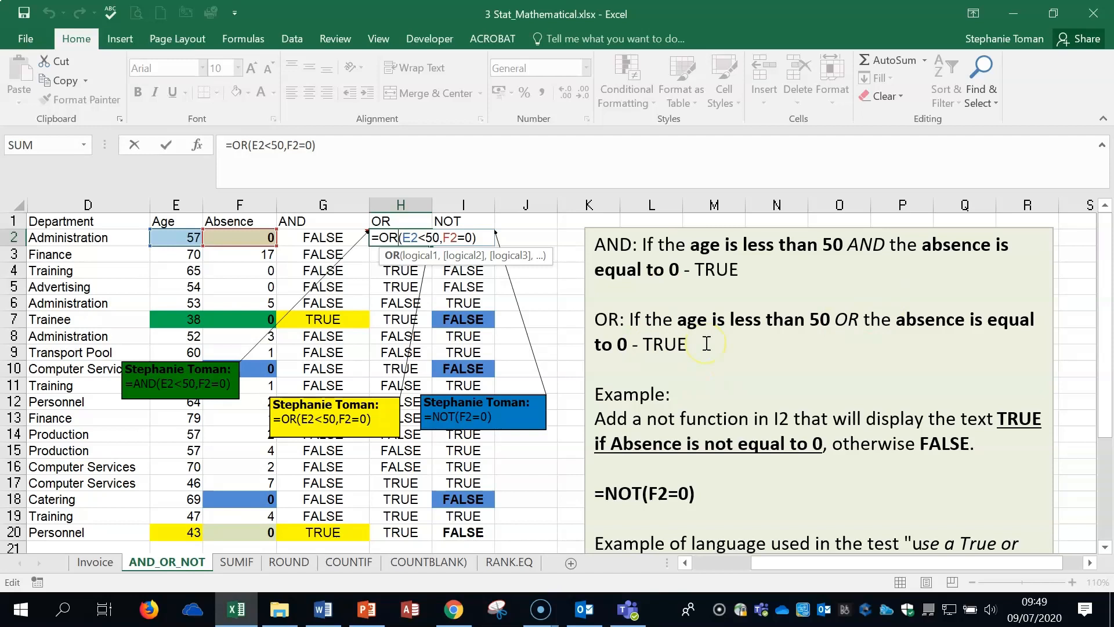
key("Tab")
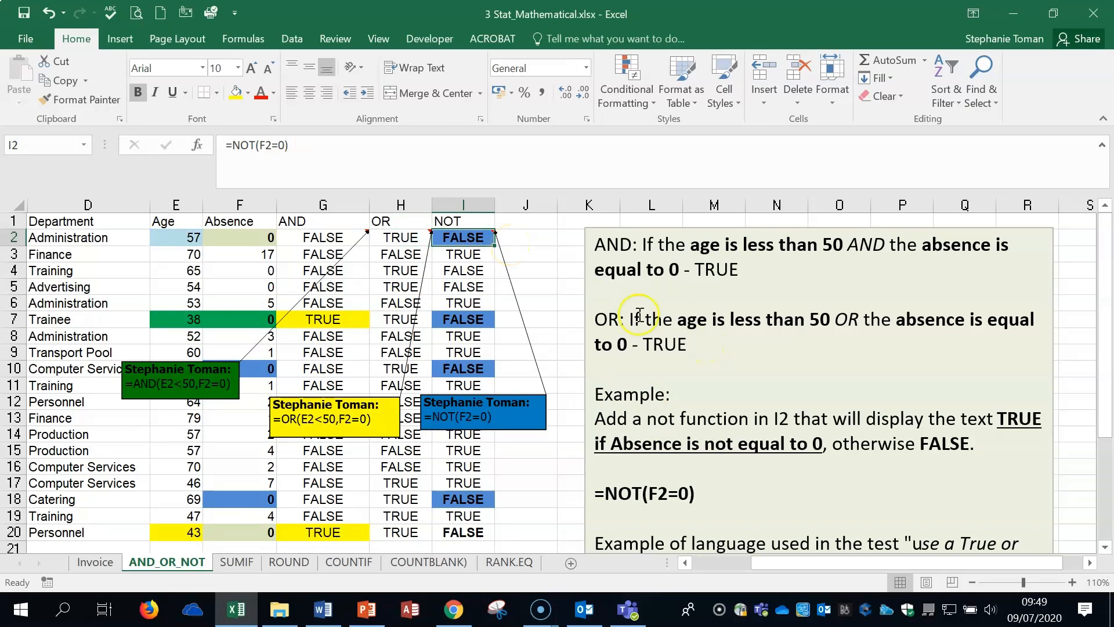
Step: Read the NOT example in the notes text box, highlighting the formula =NOT(F2=0)
scroll(888, 411, "down", 1)
scroll(887, 410, "down", 1)
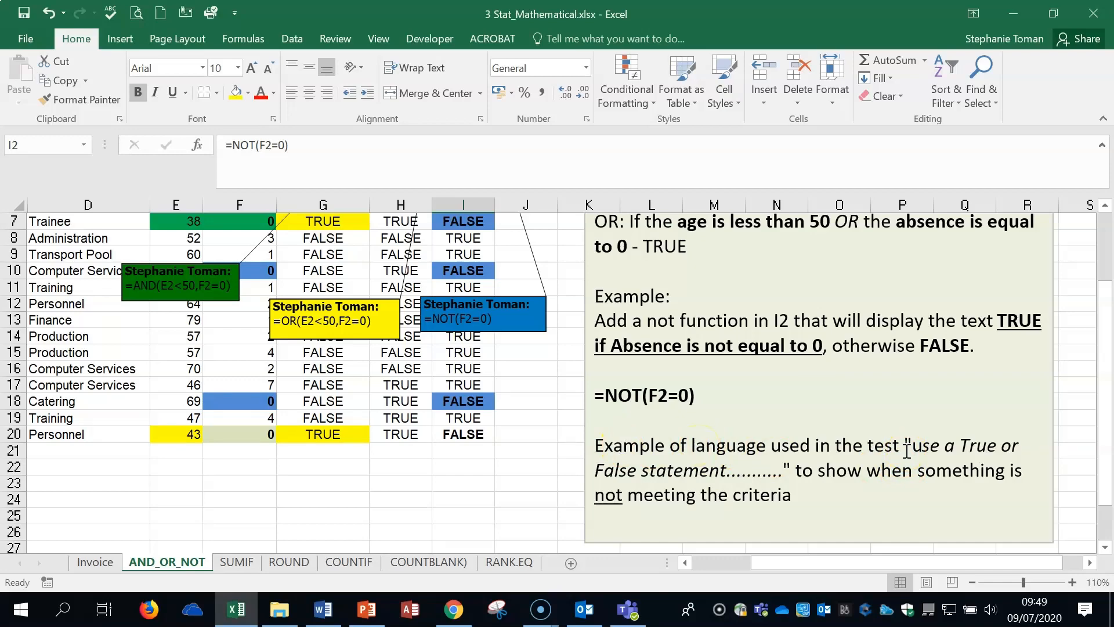
scroll(907, 451, "up", 2)
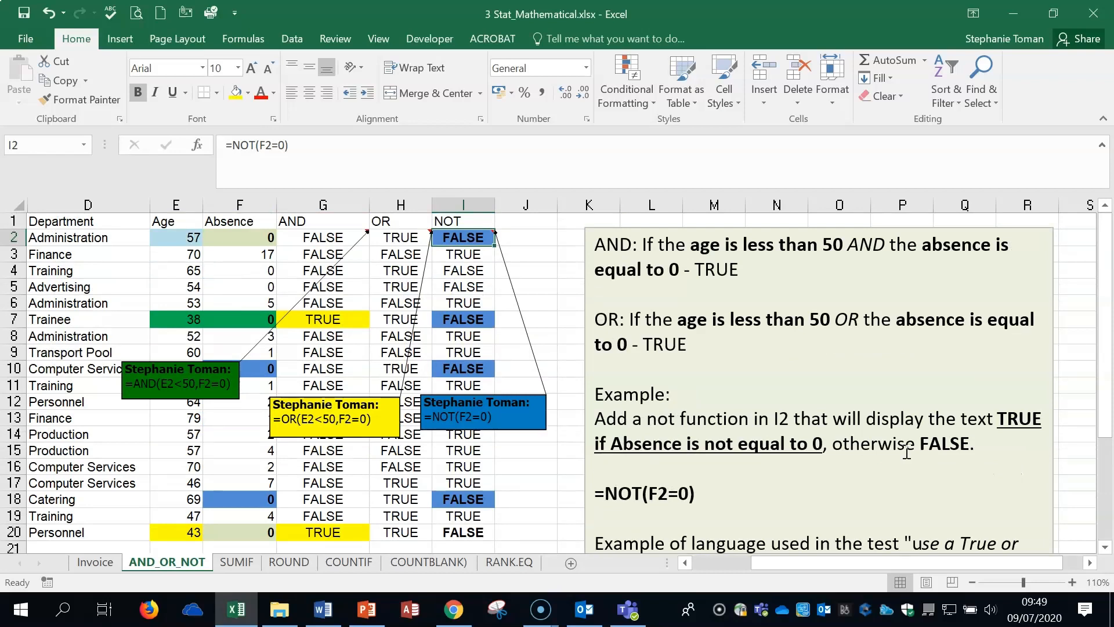
left_click_drag(595, 493, 700, 488)
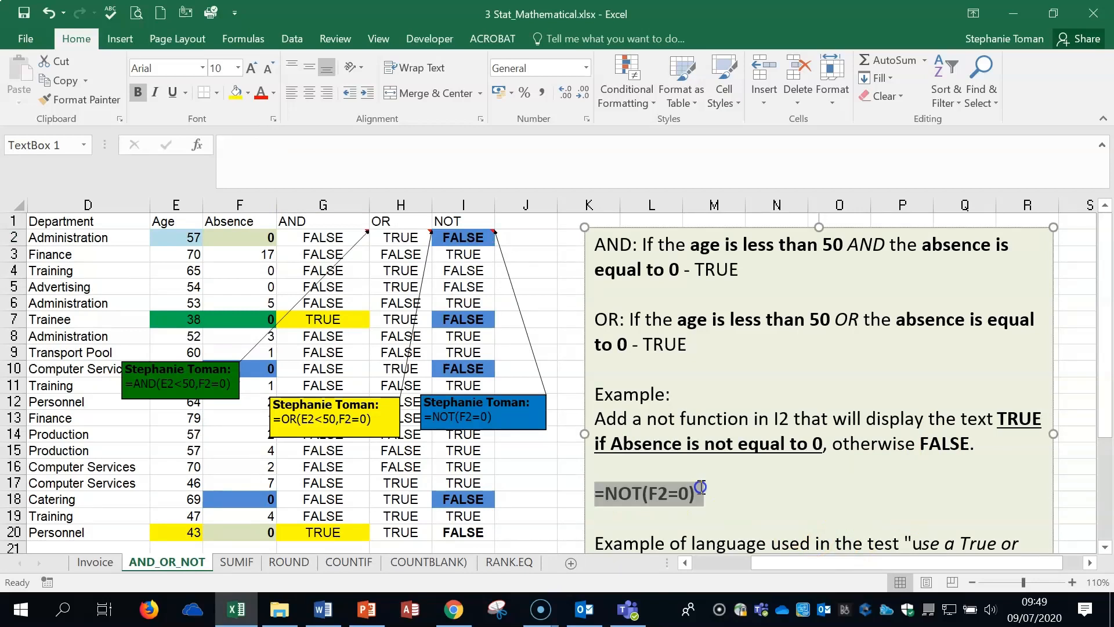
left_click(776, 496)
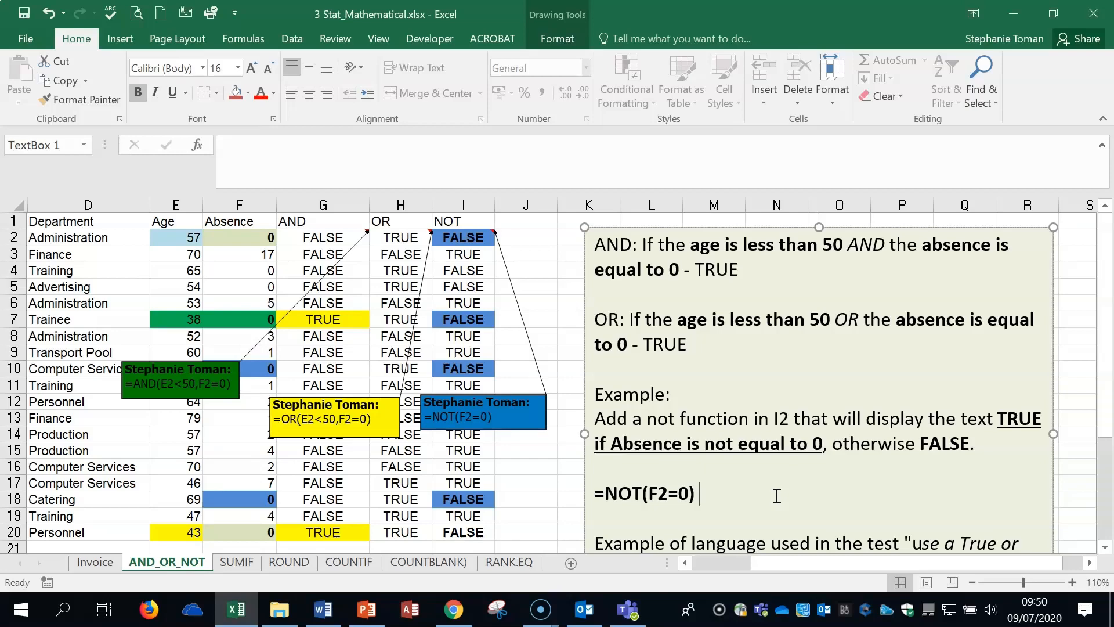
Step: Inspect the NOT formulas in I2 and I3 and the absence cells they refer to, without changing them
double_click(463, 237)
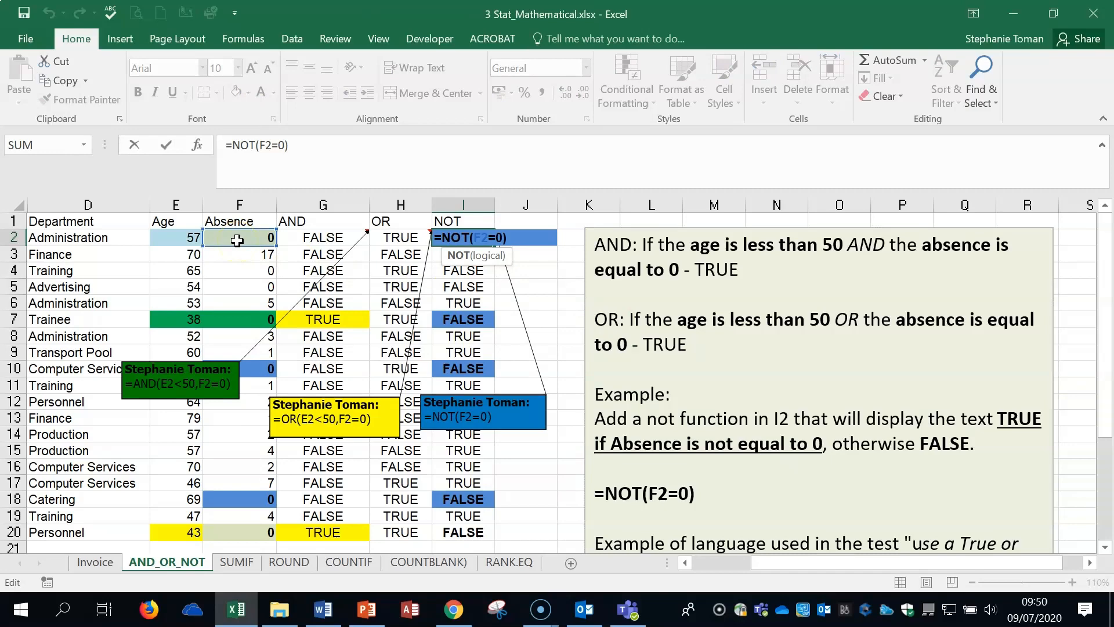
key("Escape")
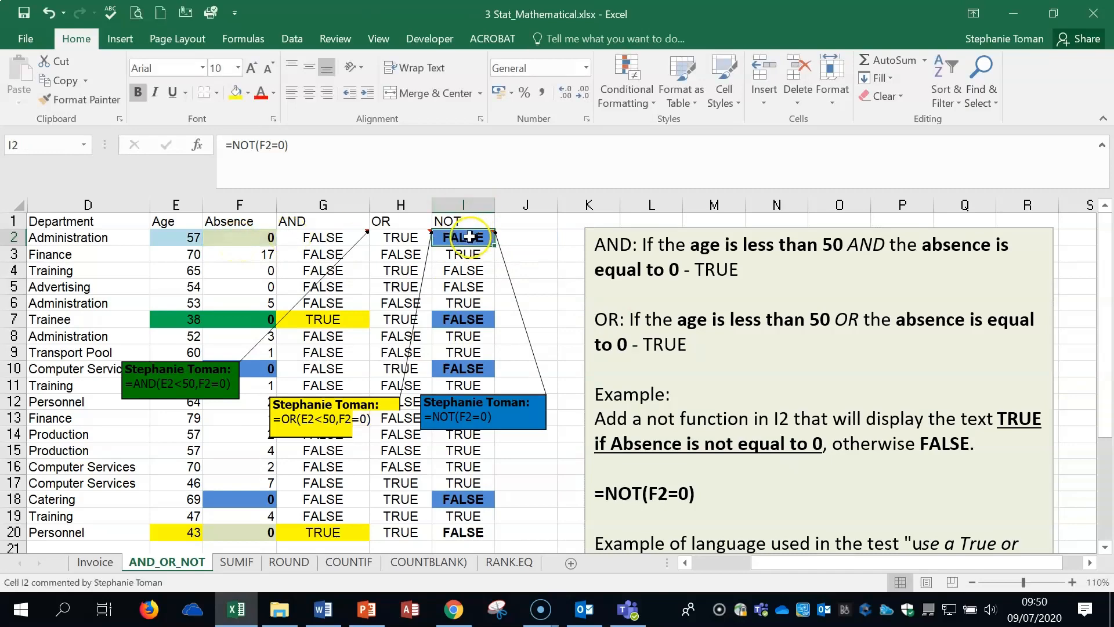
left_click(462, 253)
double_click(462, 253)
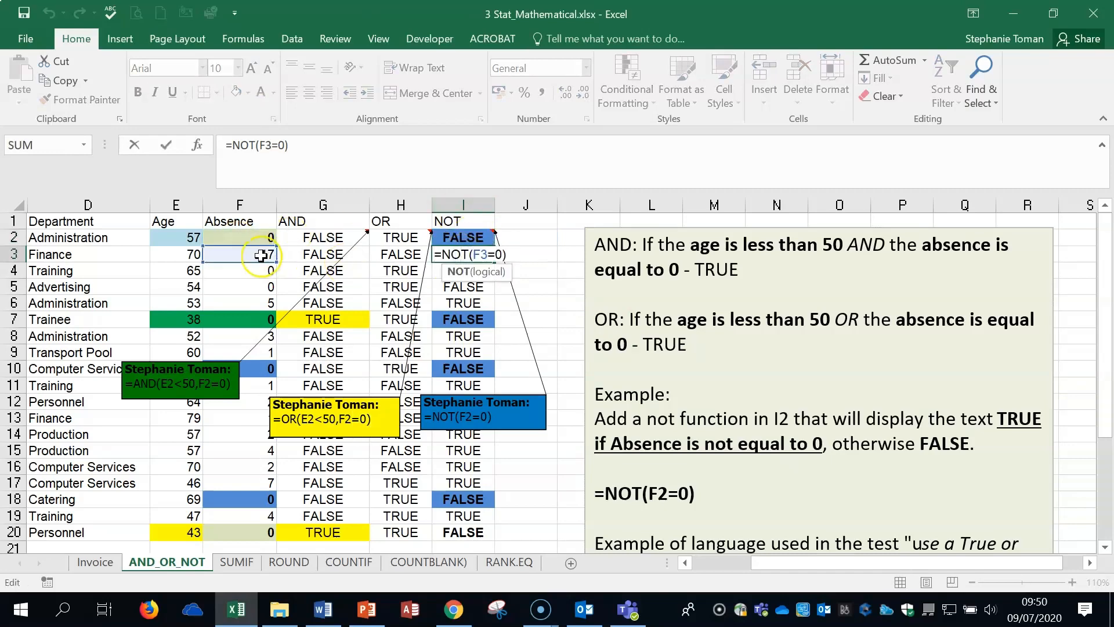
key("Escape")
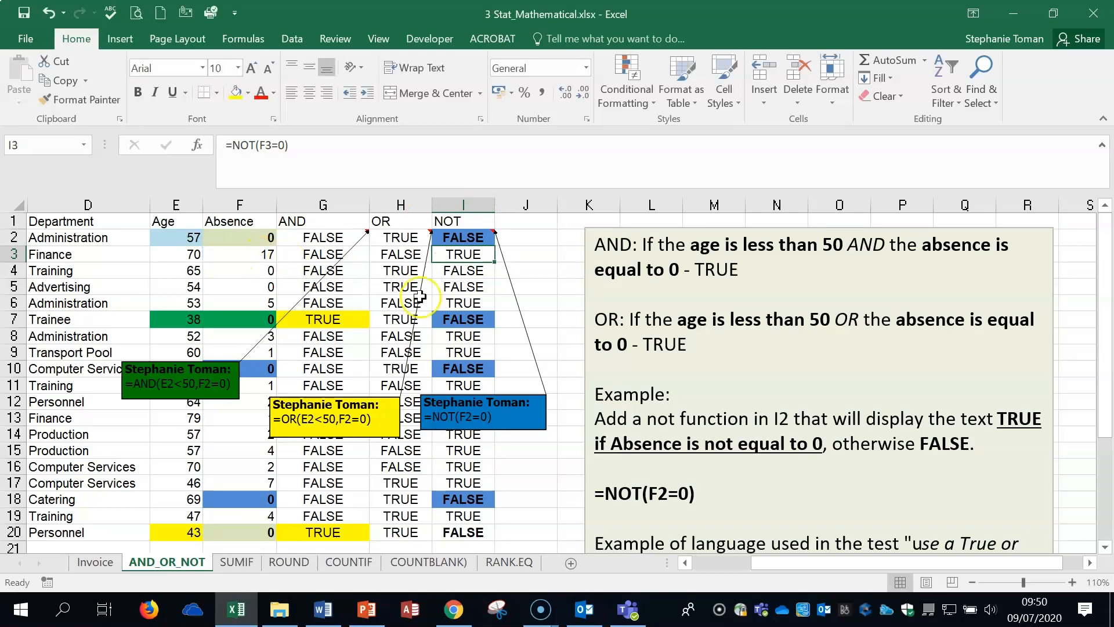
Step: Reread the notes text box down to the example of True or False wording used in the test
left_click(729, 504)
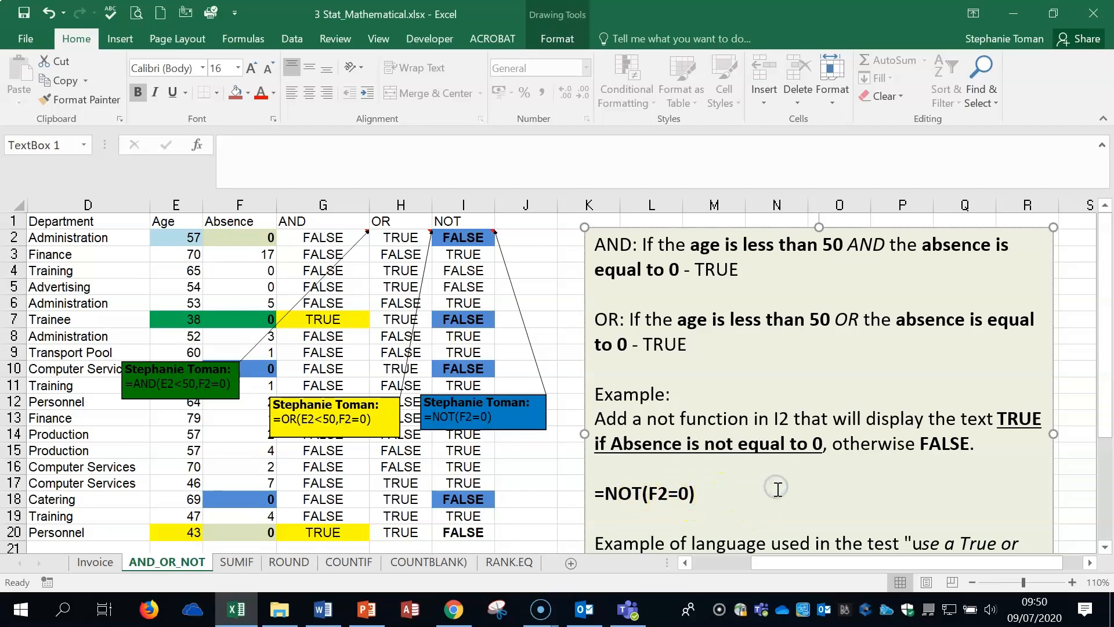
scroll(778, 489, "down", 2)
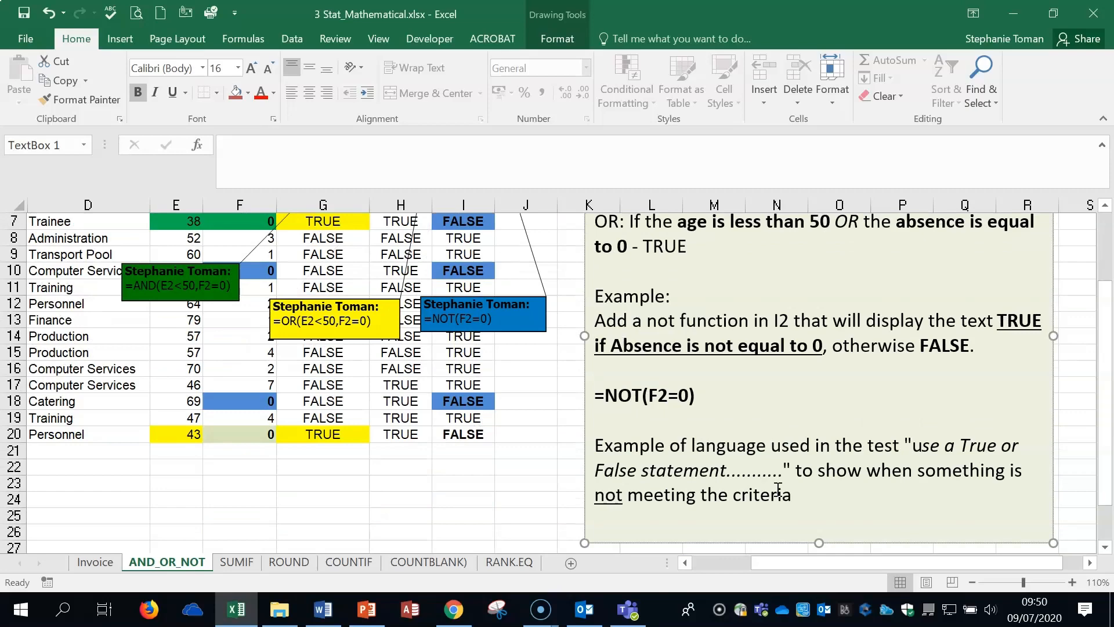
scroll(755, 476, "up", 1)
scroll(774, 453, "up", 1)
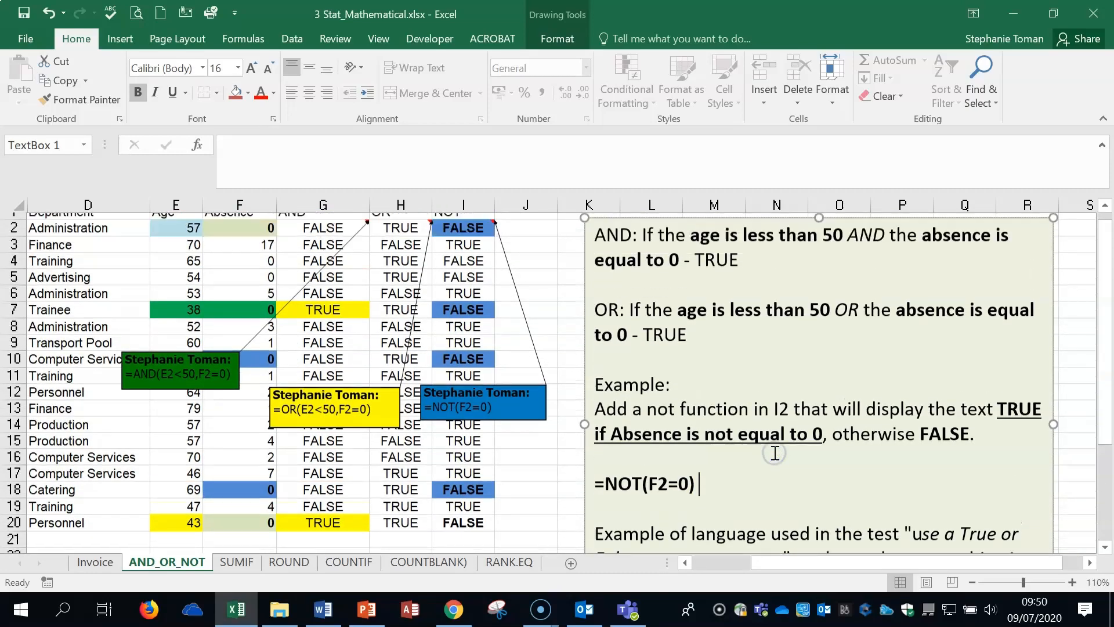
scroll(774, 452, "up", 1)
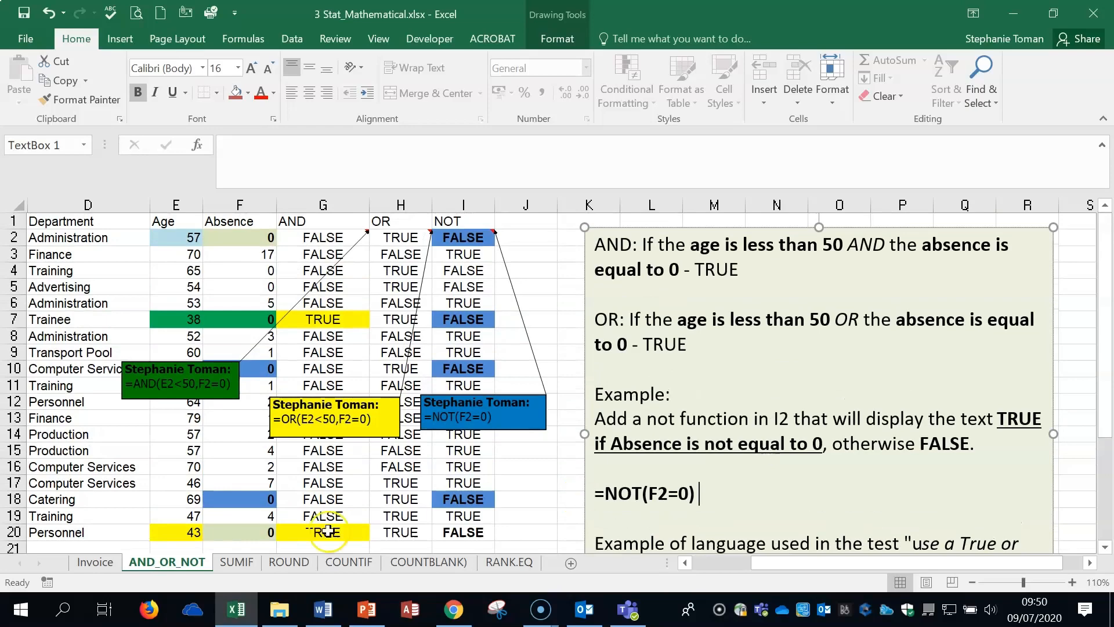
Step: On the SUMIF sheet, inspect the small invoices total formula in E17 and its function arguments without changing them
left_click(238, 562)
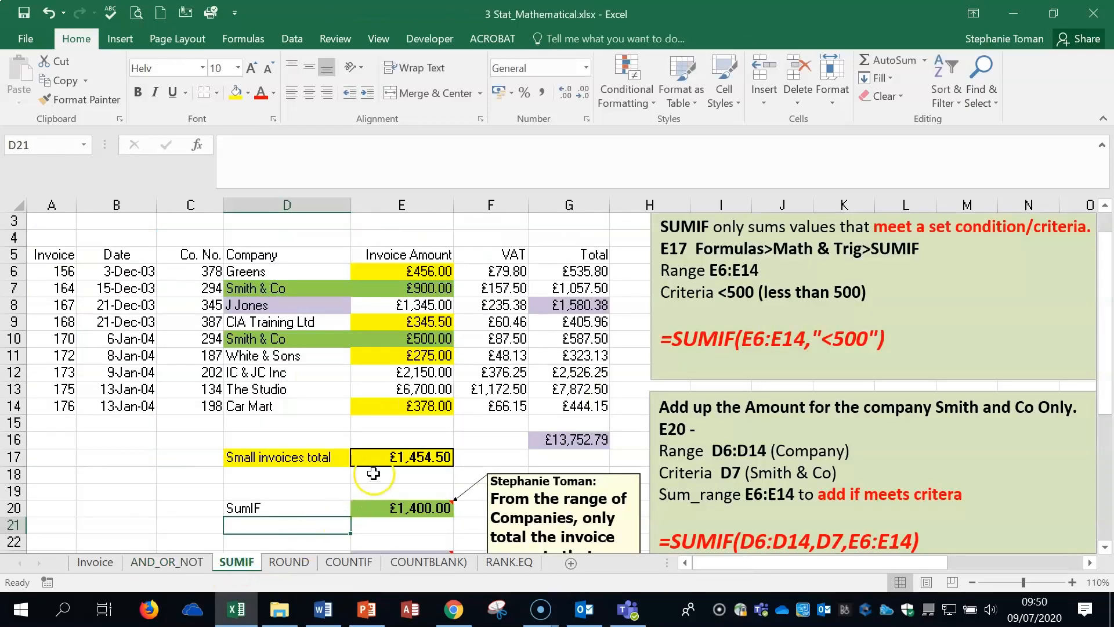
double_click(425, 462)
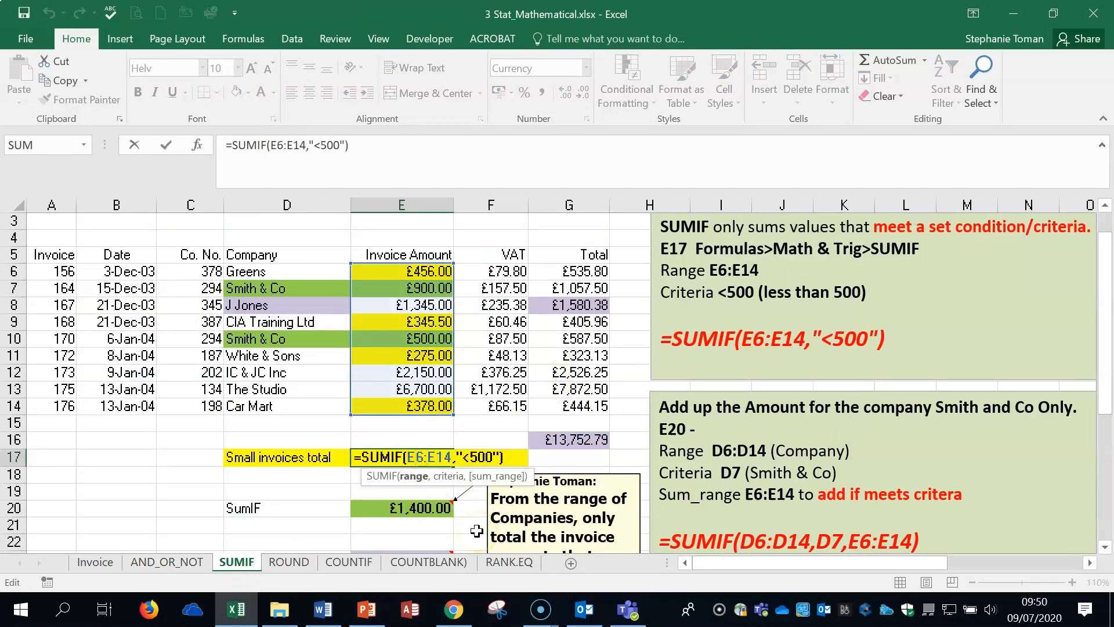
key("ctrl+Return")
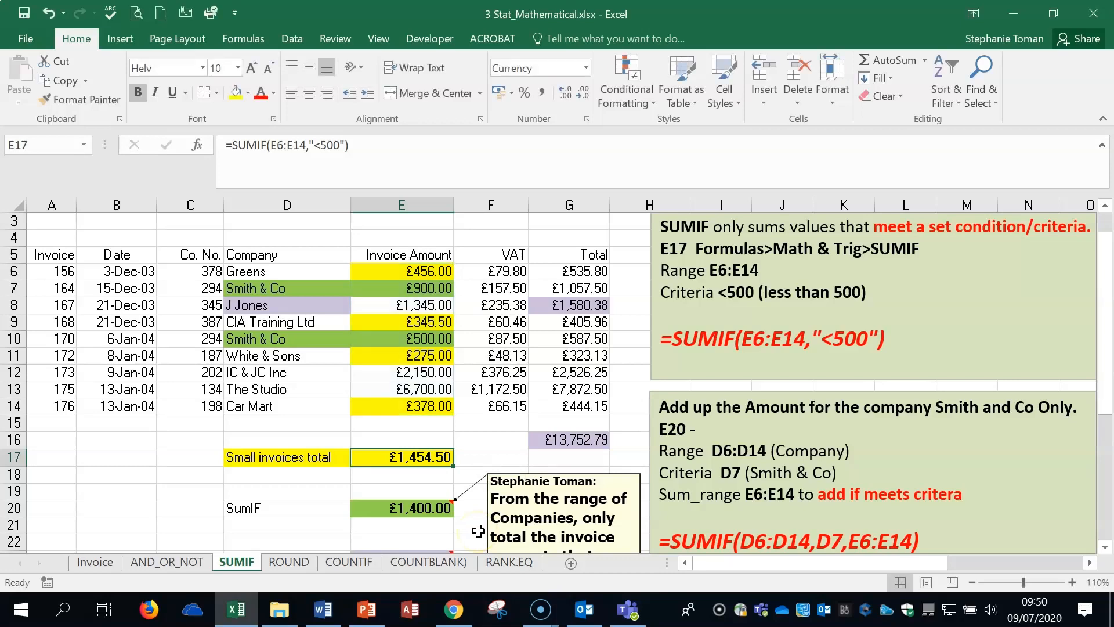
left_click(198, 144)
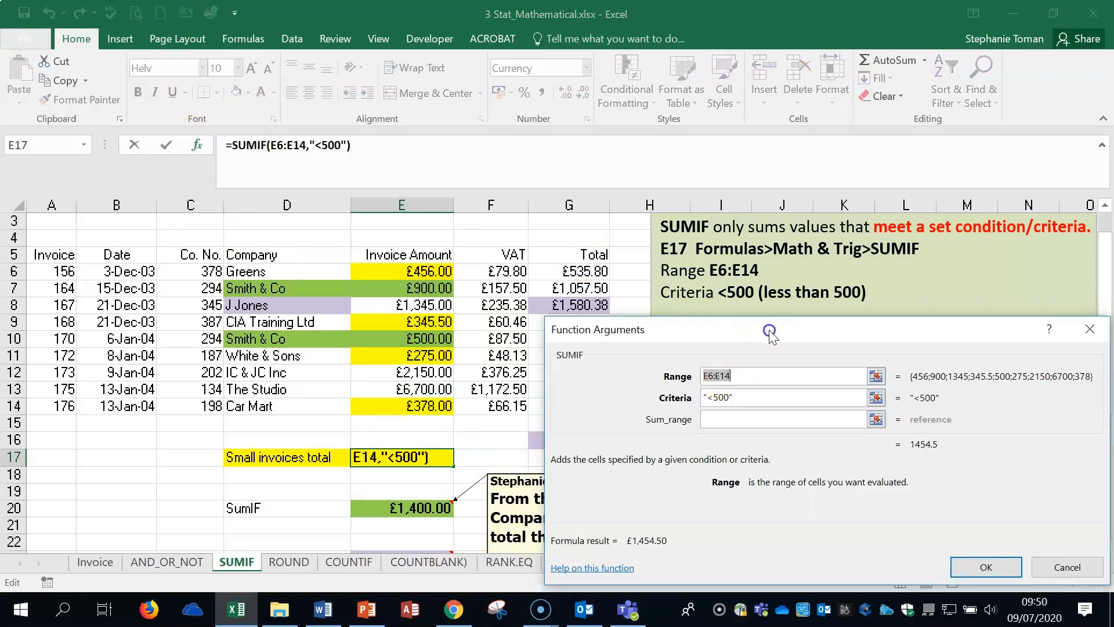
left_click_drag(770, 330, 871, 328)
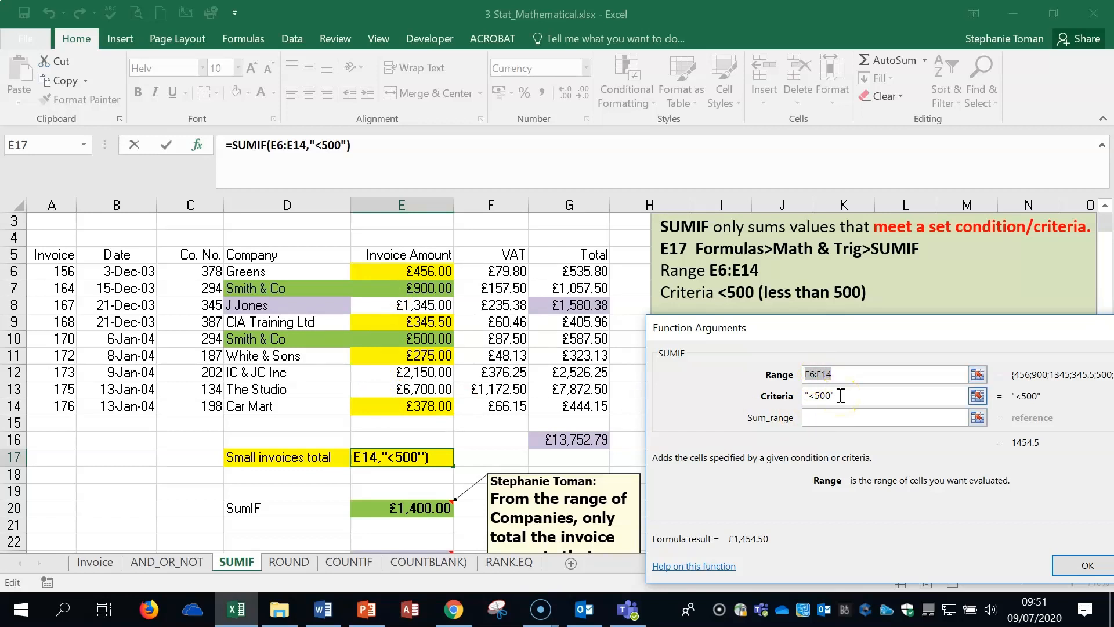
left_click_drag(1044, 327, 937, 316)
left_click(1067, 314)
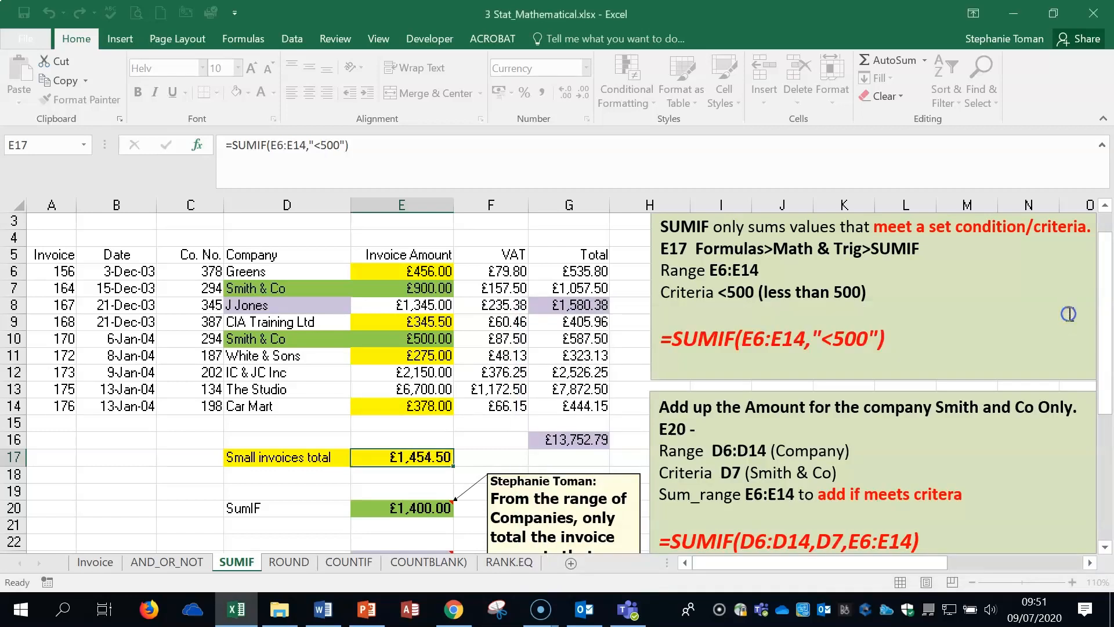
double_click(394, 459)
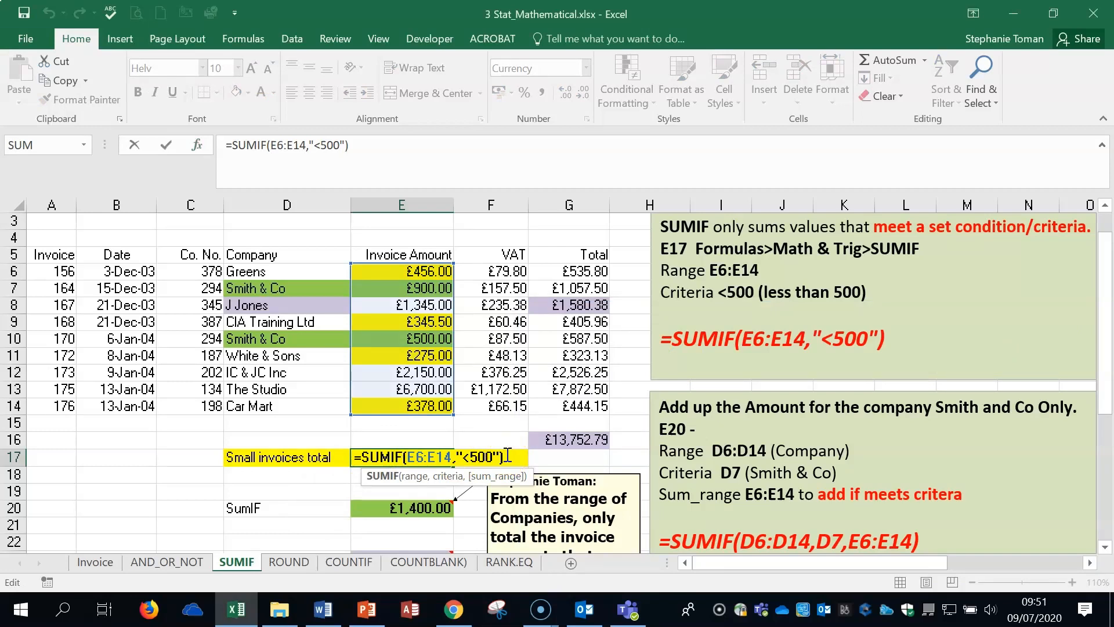
key("BackSpace")
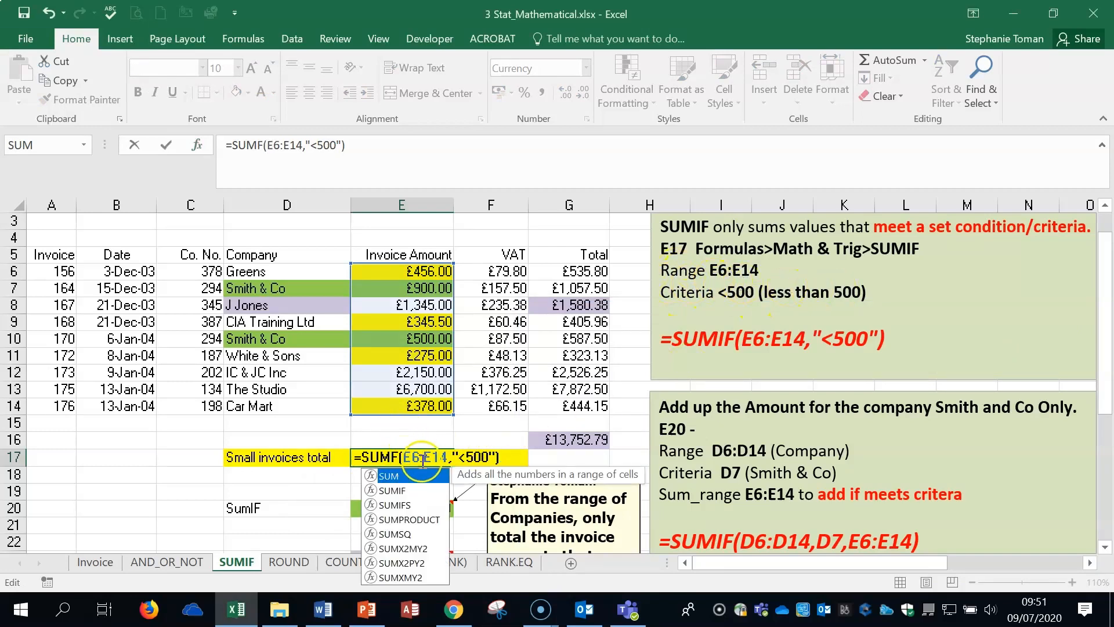
left_click(476, 457)
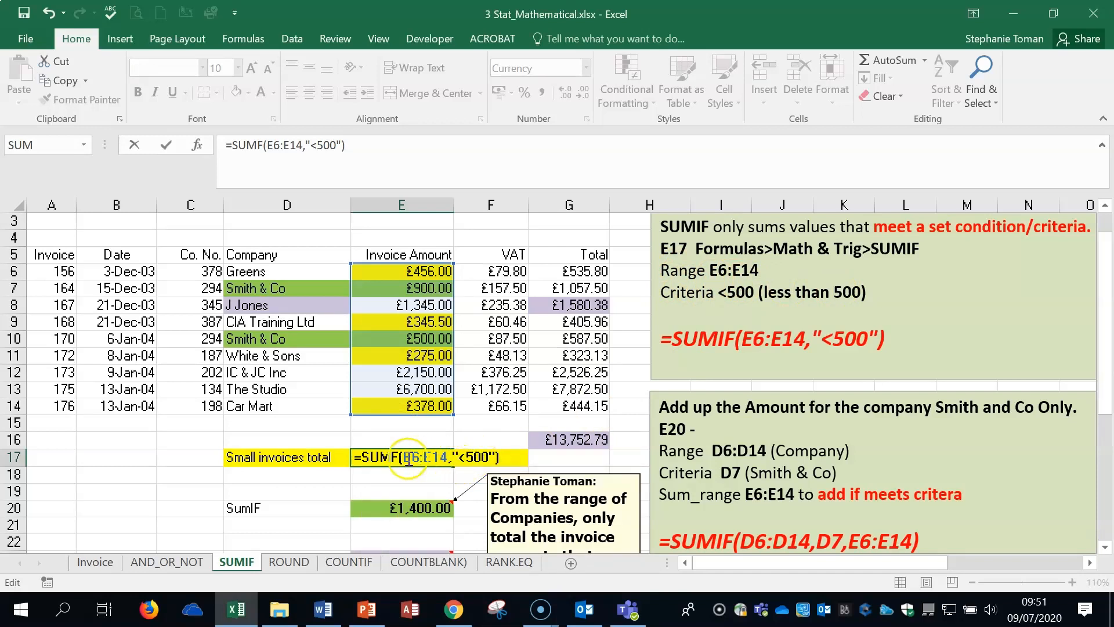
key("Return")
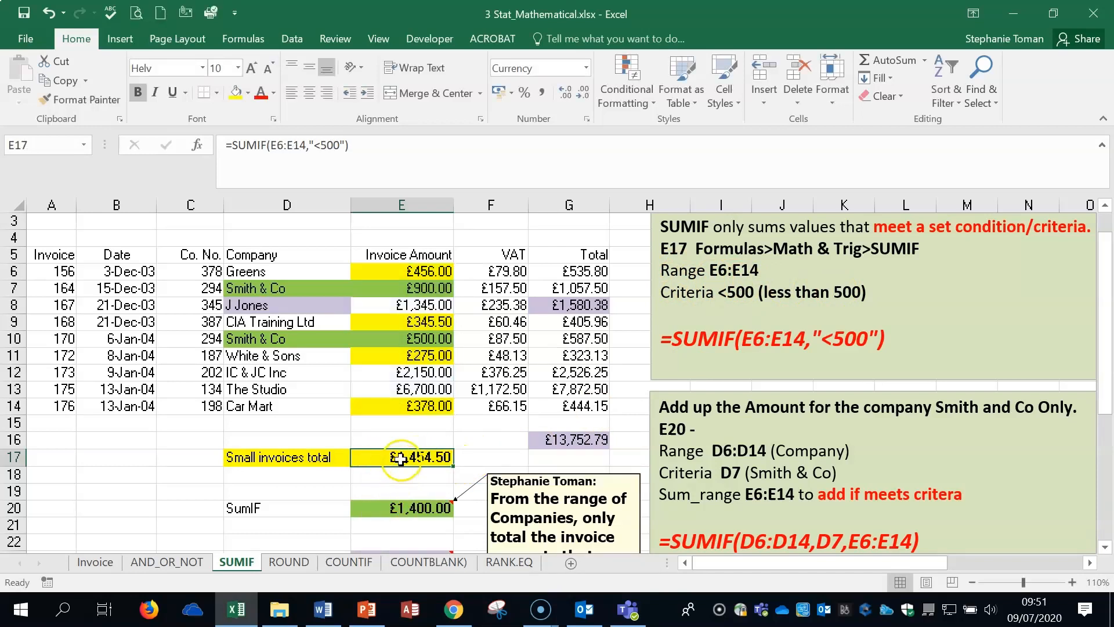
Step: Clear E17 and rebuild its formula directly in the cell as =SUMIF(E6:E14,"<500")
key("Delete")
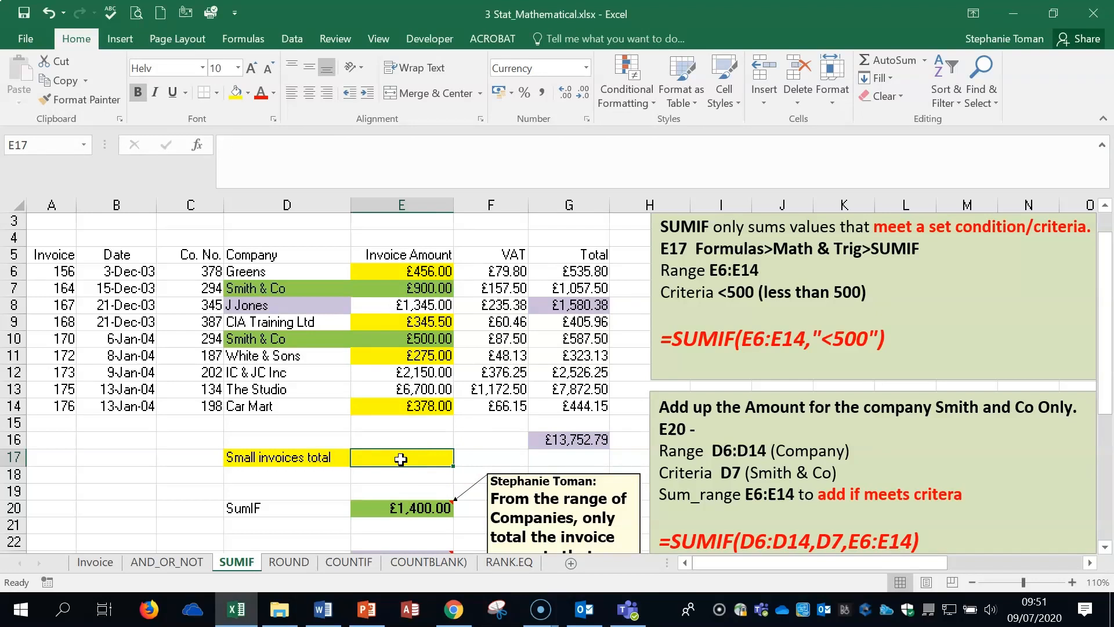
type("=sum")
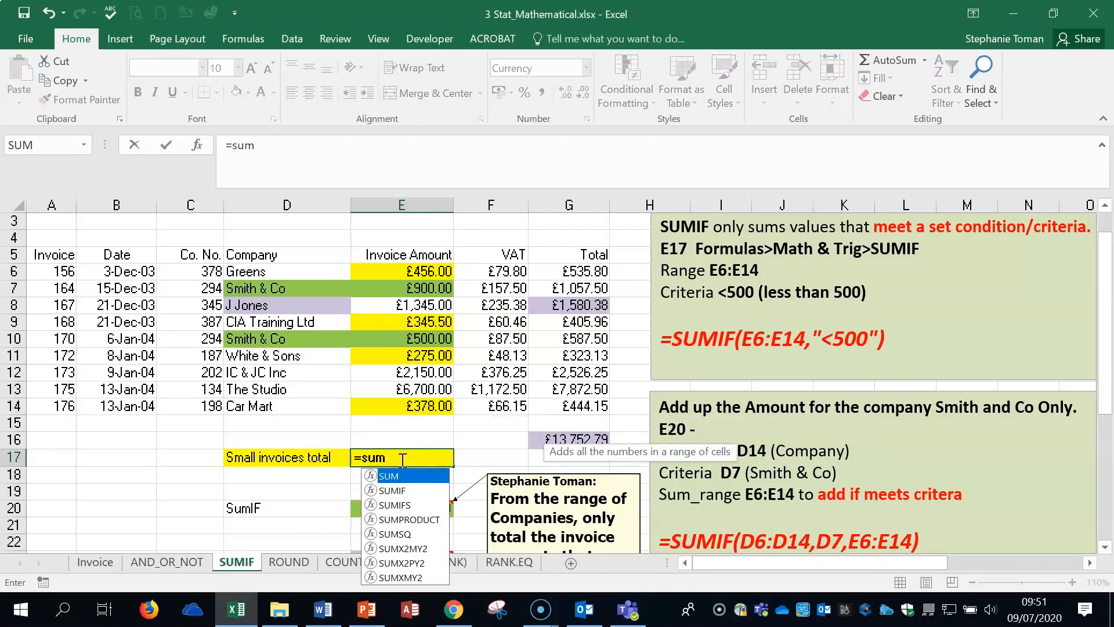
double_click(394, 490)
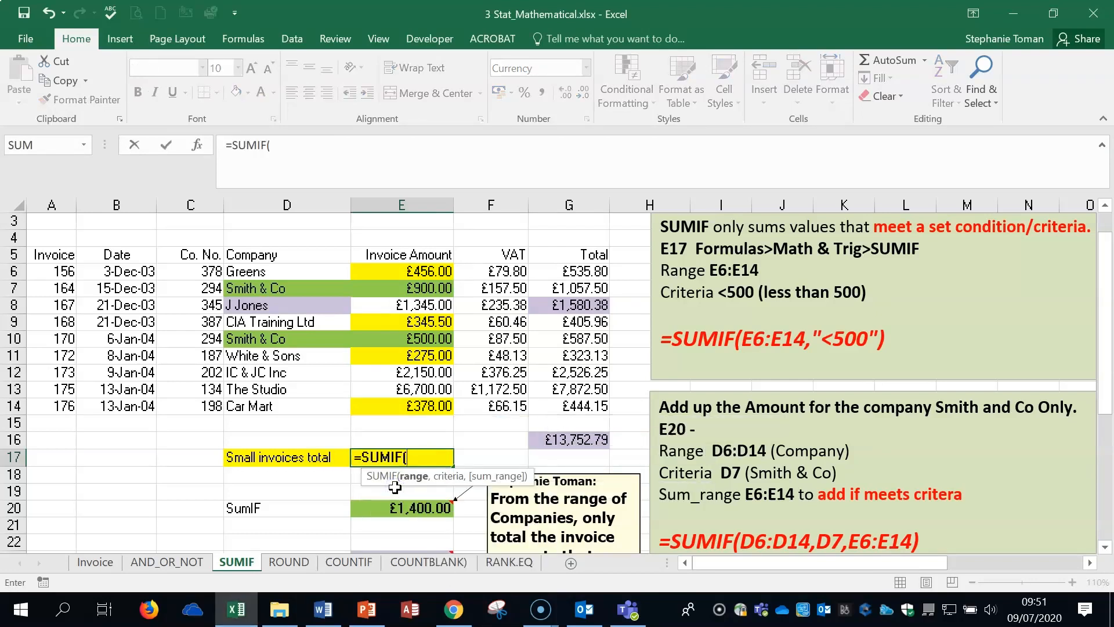
left_click_drag(406, 271, 395, 407)
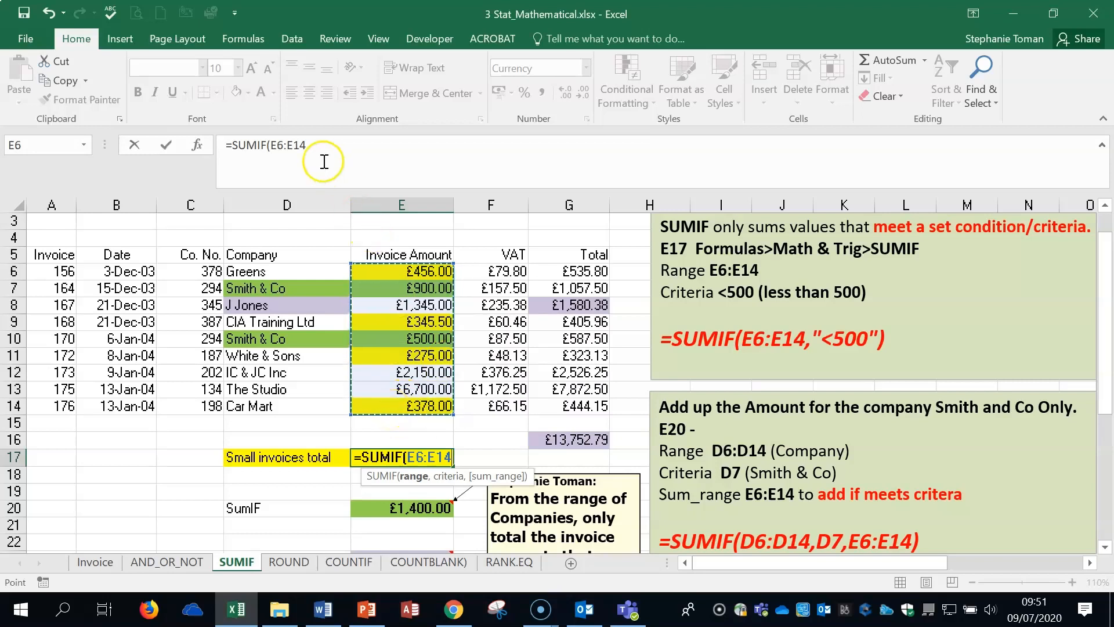
left_click(311, 145)
type(",")
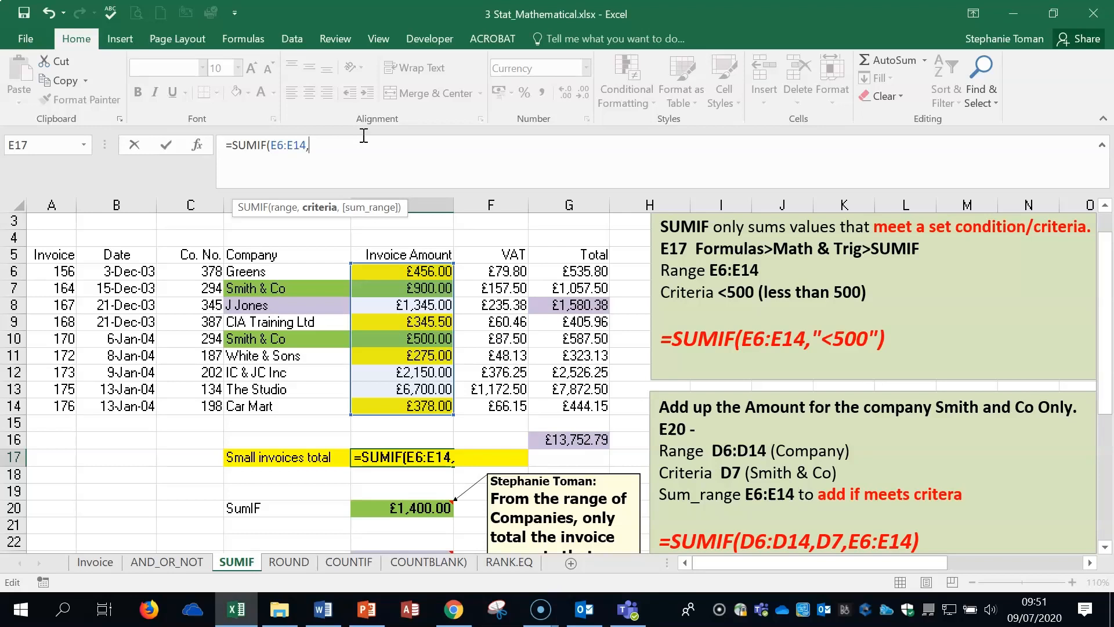
type("\"<")
type("500")
left_click(166, 145)
Step: Clear E17 and start a new SUMIF through the function arguments dialog, with E6:E14 as its range
left_click(427, 461)
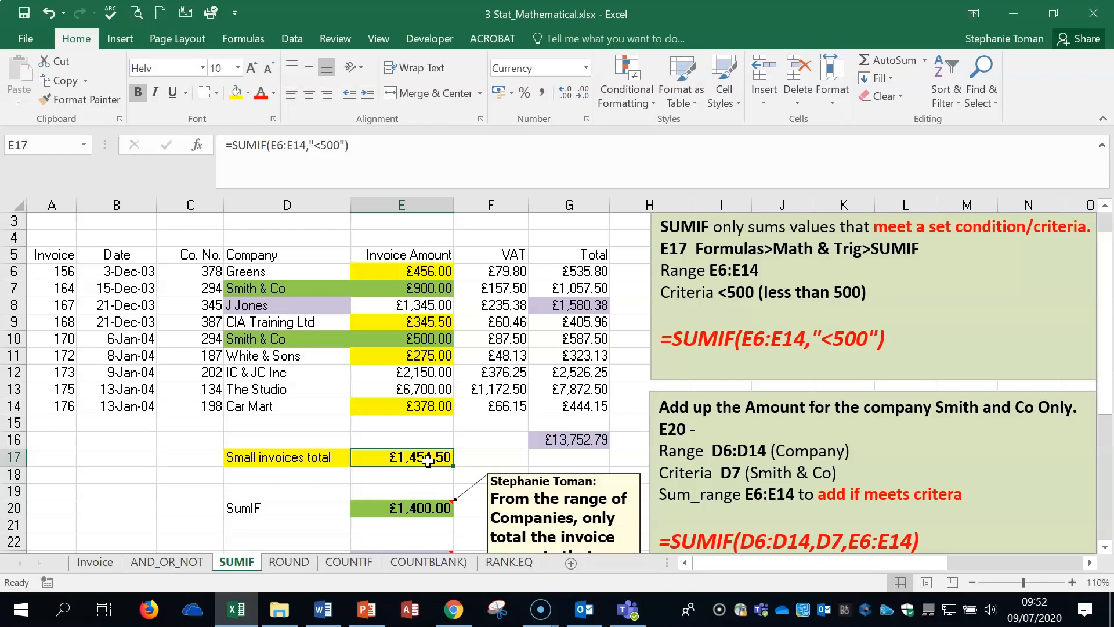
key("Delete")
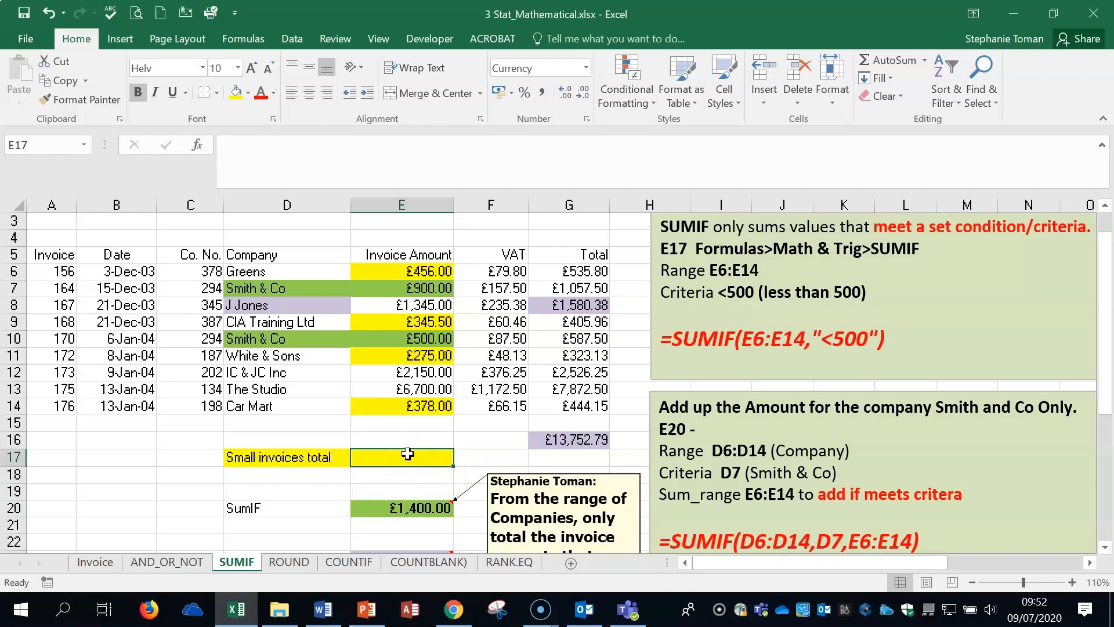
type("=")
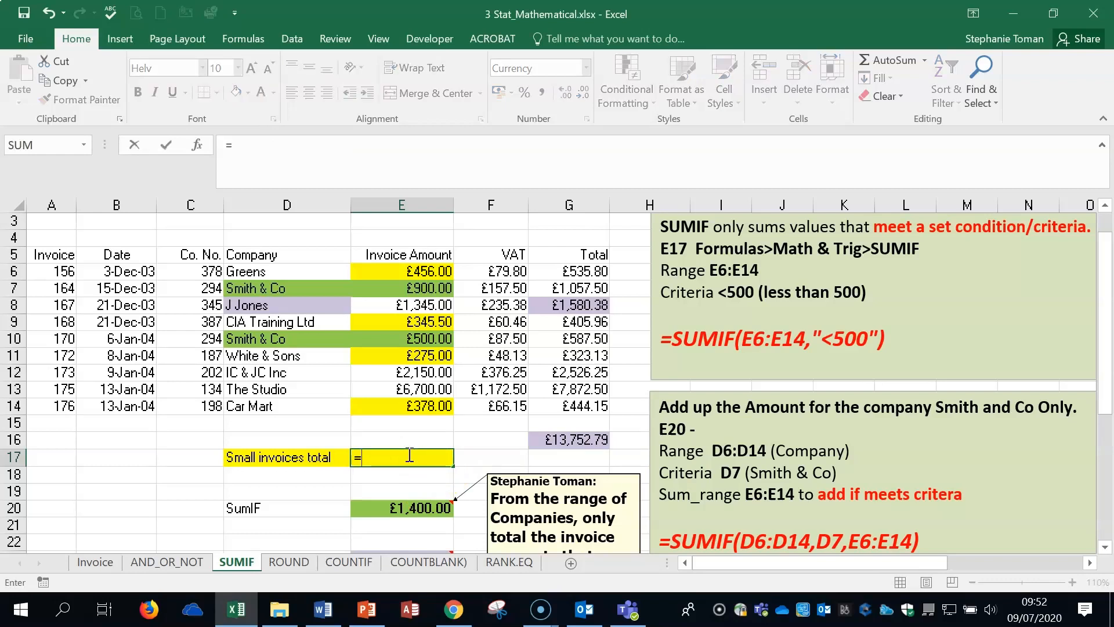
type("sum")
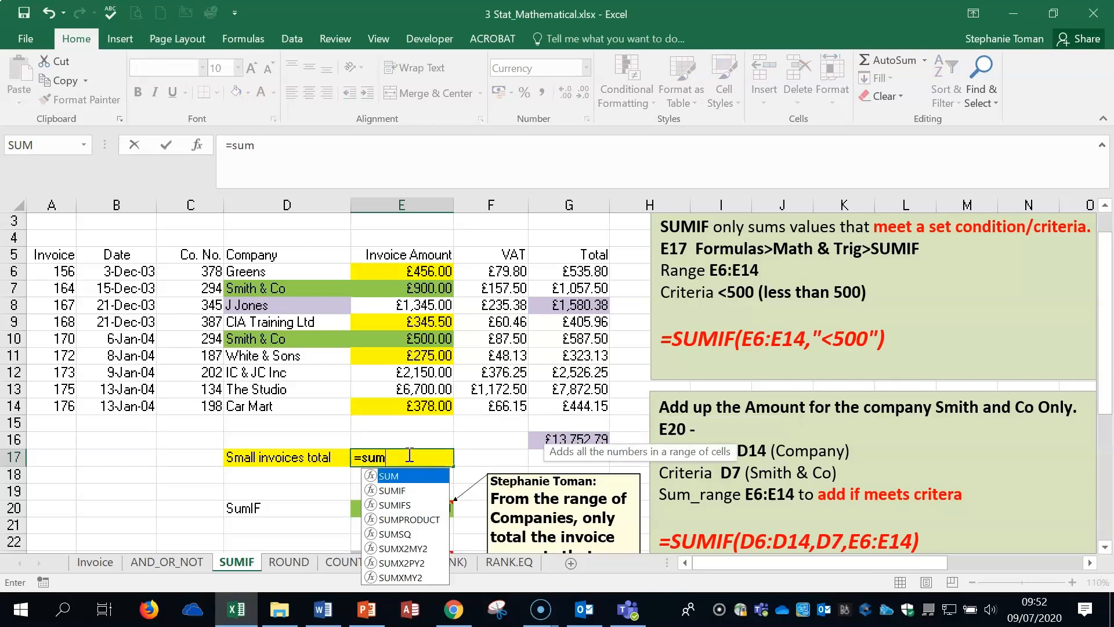
double_click(398, 490)
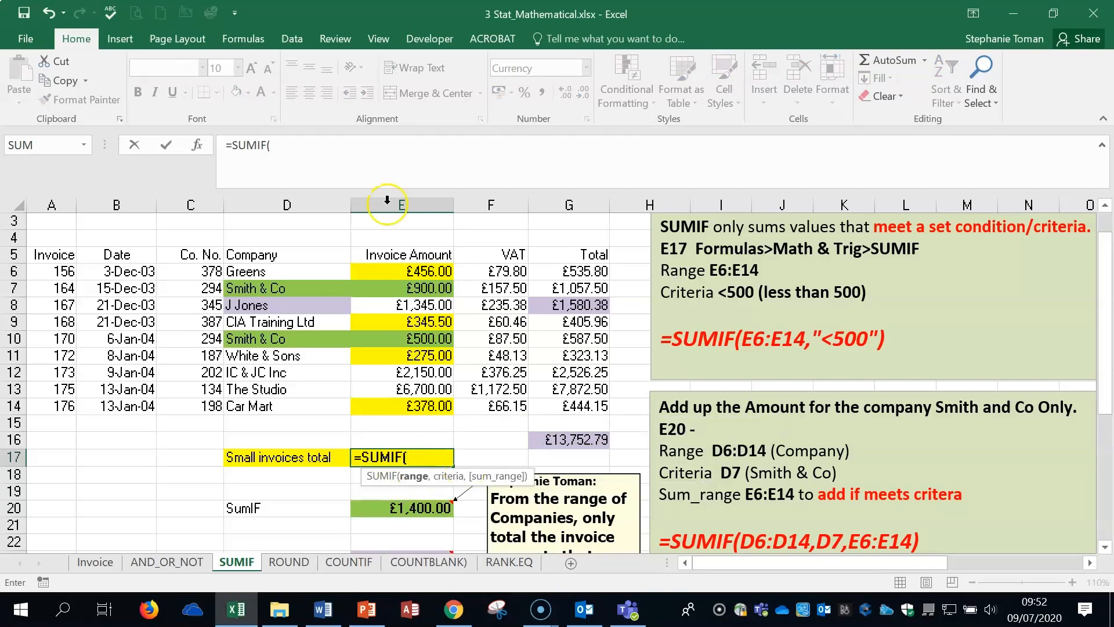
left_click(197, 145)
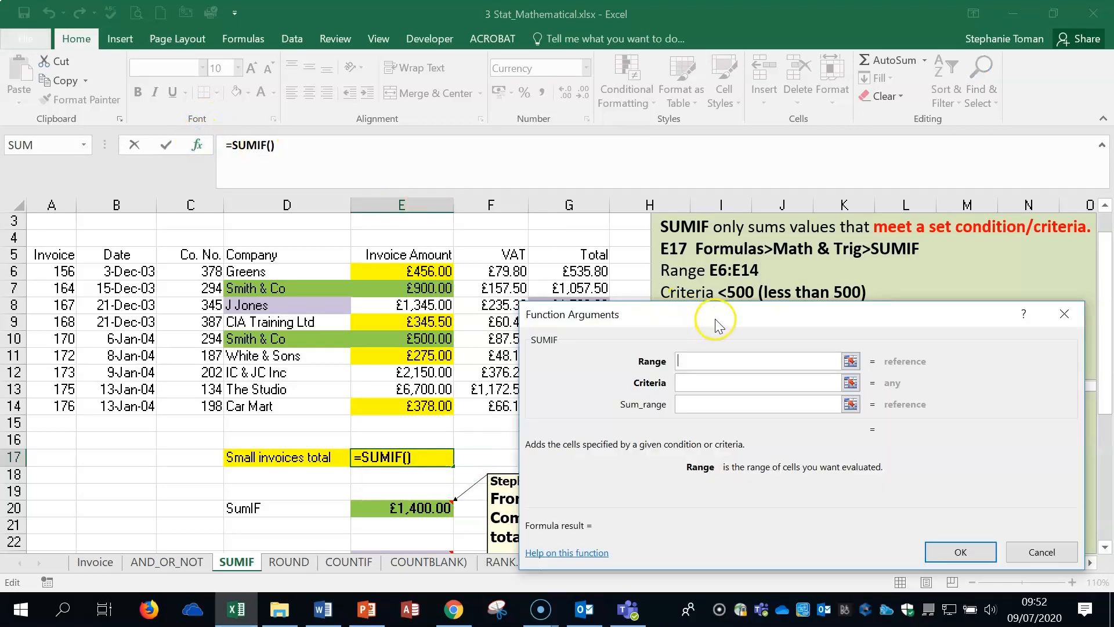
left_click_drag(716, 320, 793, 325)
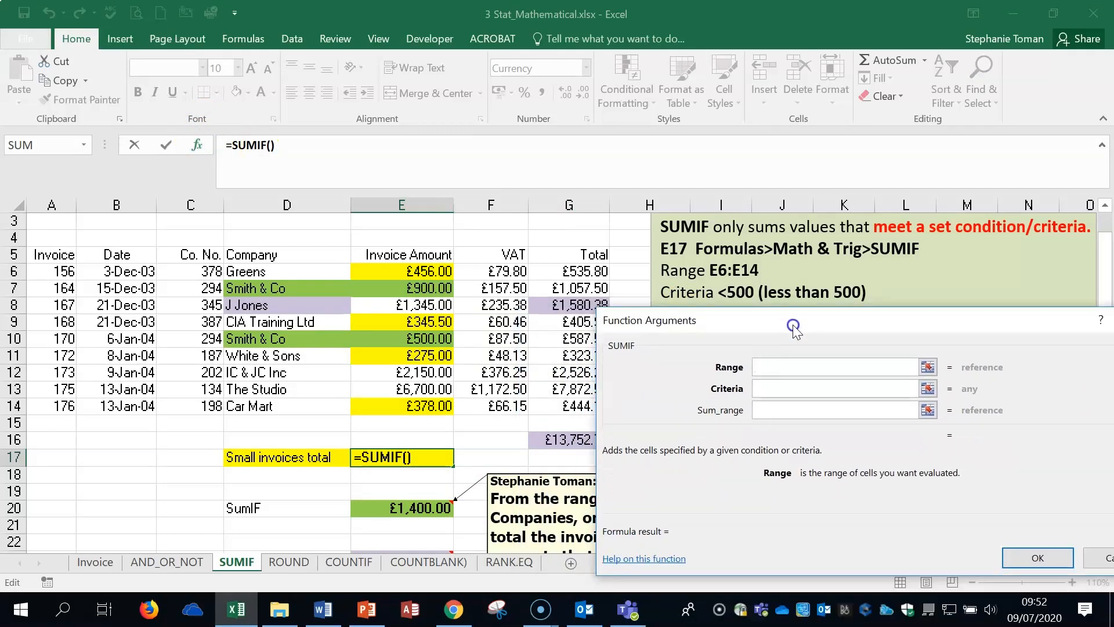
left_click(760, 366)
left_click(394, 271)
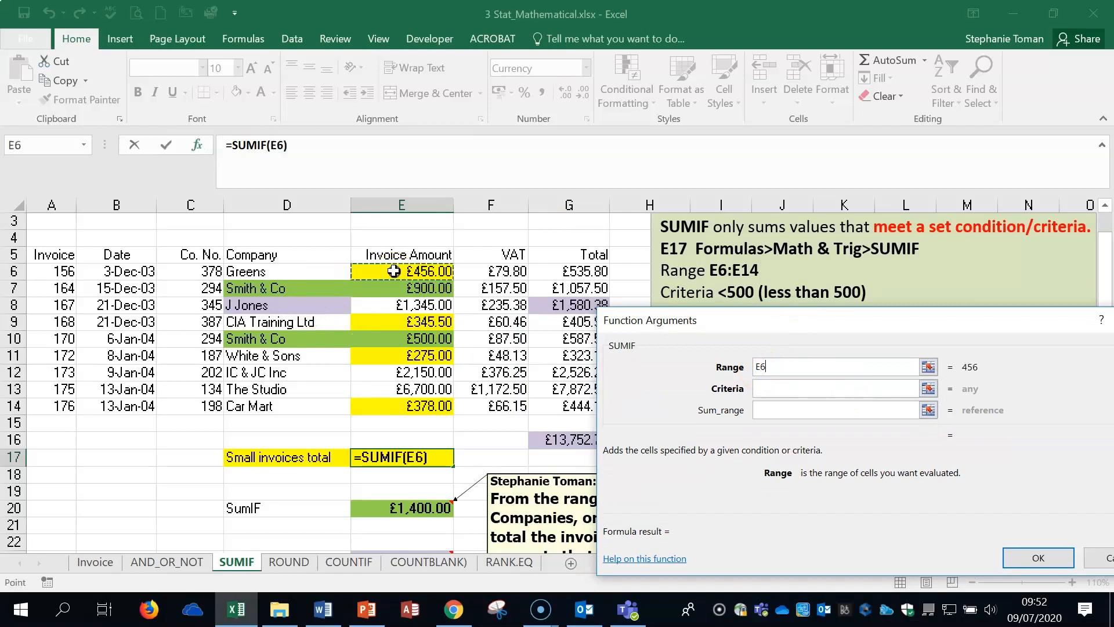
left_click_drag(394, 271, 397, 406)
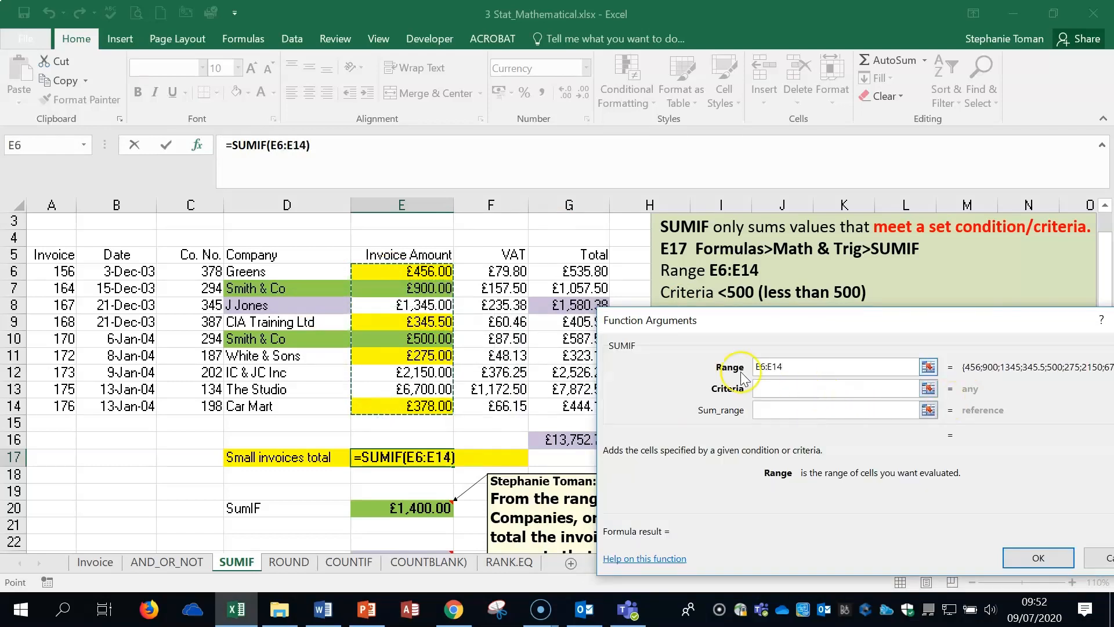
Step: Set the SUMIF criteria to <500, leave the sum range empty, and insert the function in E17
left_click(774, 387)
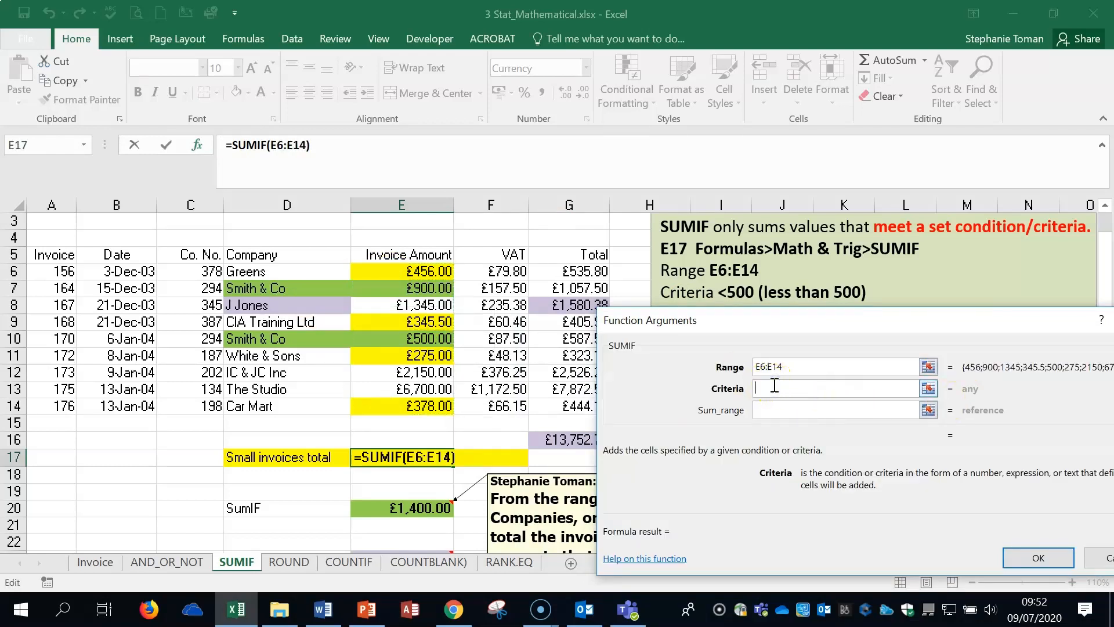
type("<500")
left_click(773, 410)
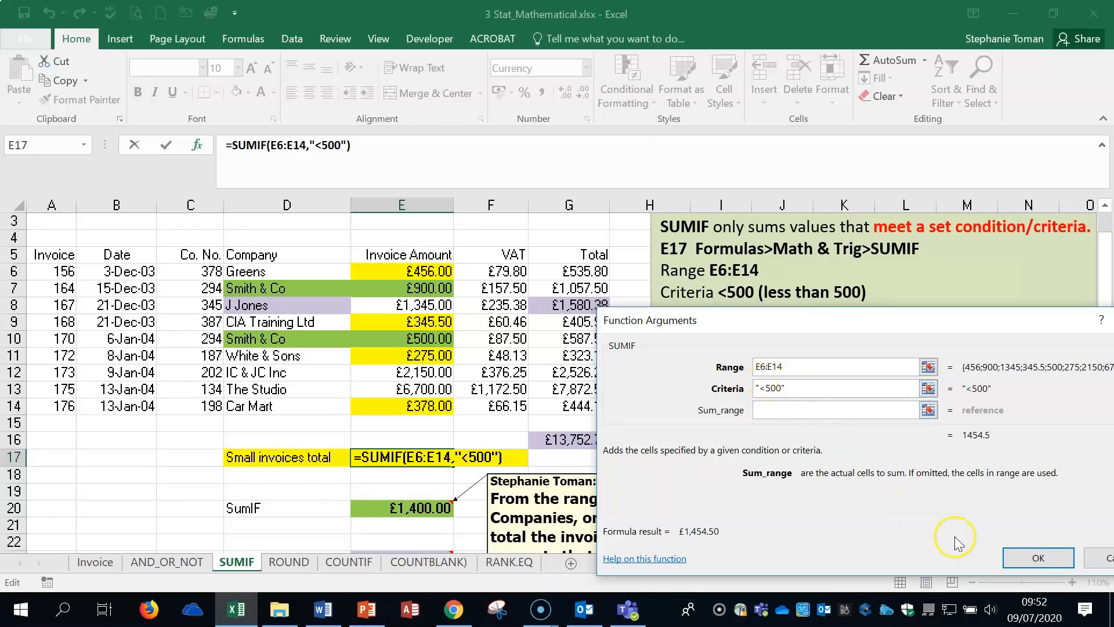
left_click(1038, 558)
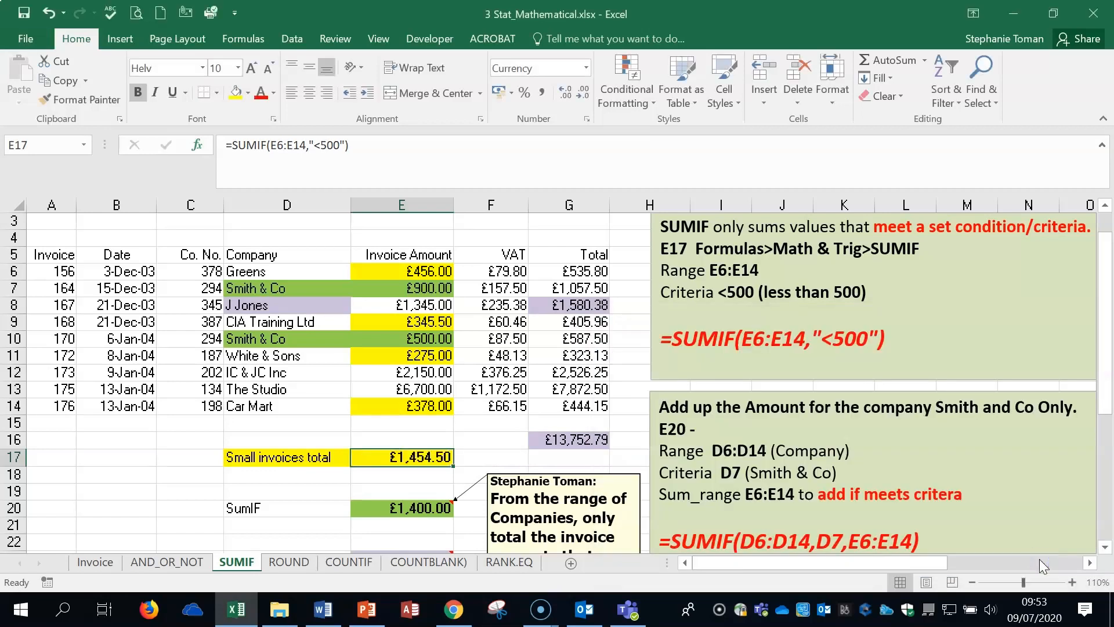
Step: Read the notes on totalling only Smith & Co and inspect the SUMIF formula in E20 with its referenced ranges
left_click(934, 335)
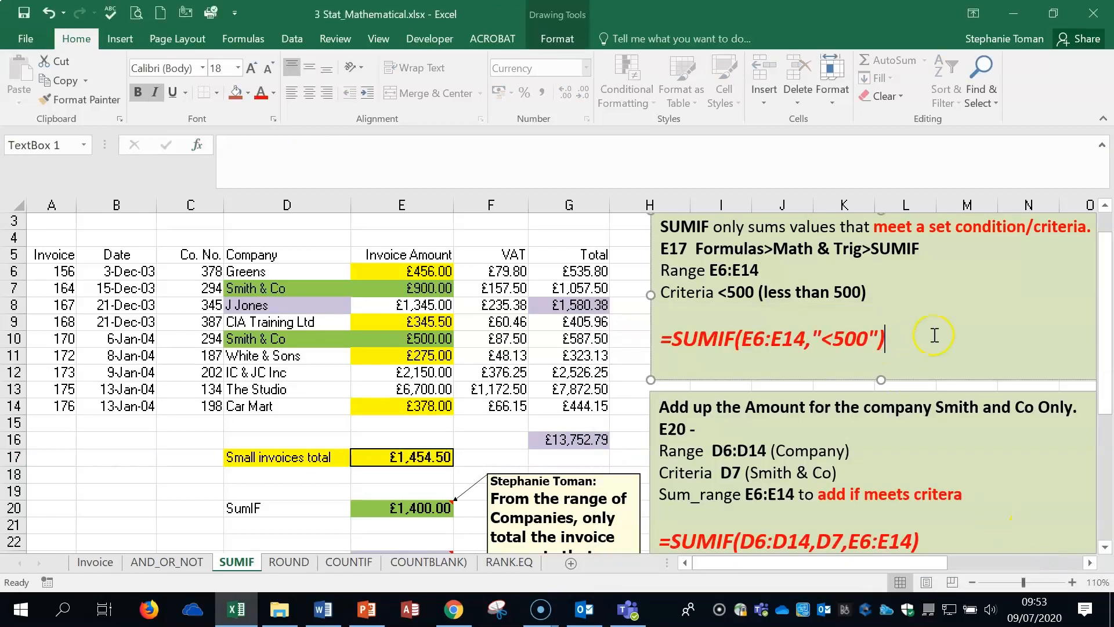
scroll(935, 334, "down", 1)
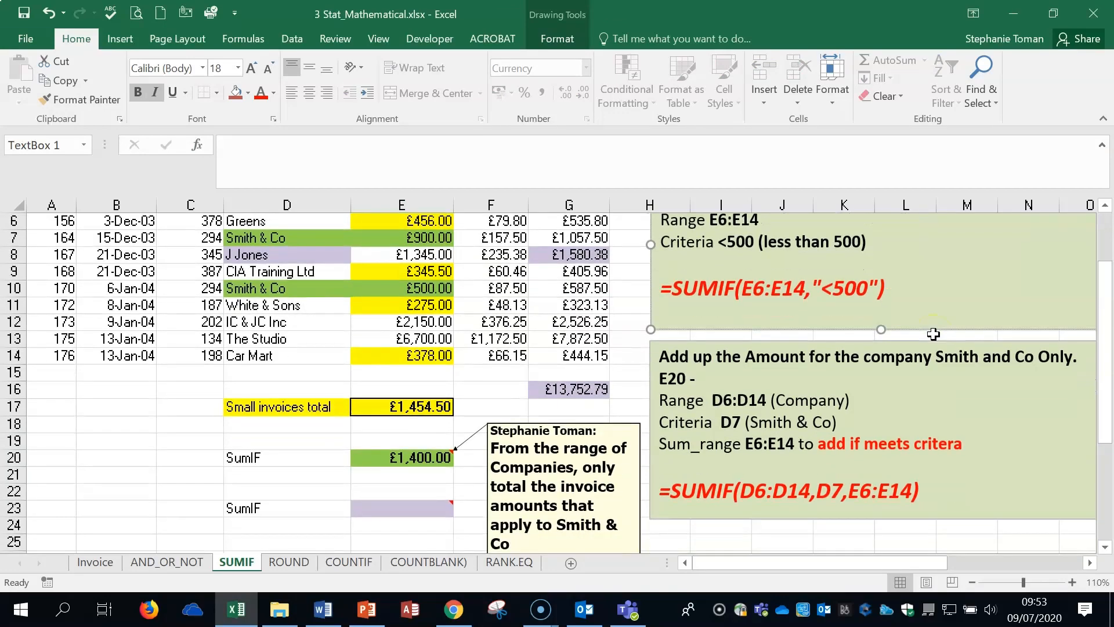
left_click(394, 458)
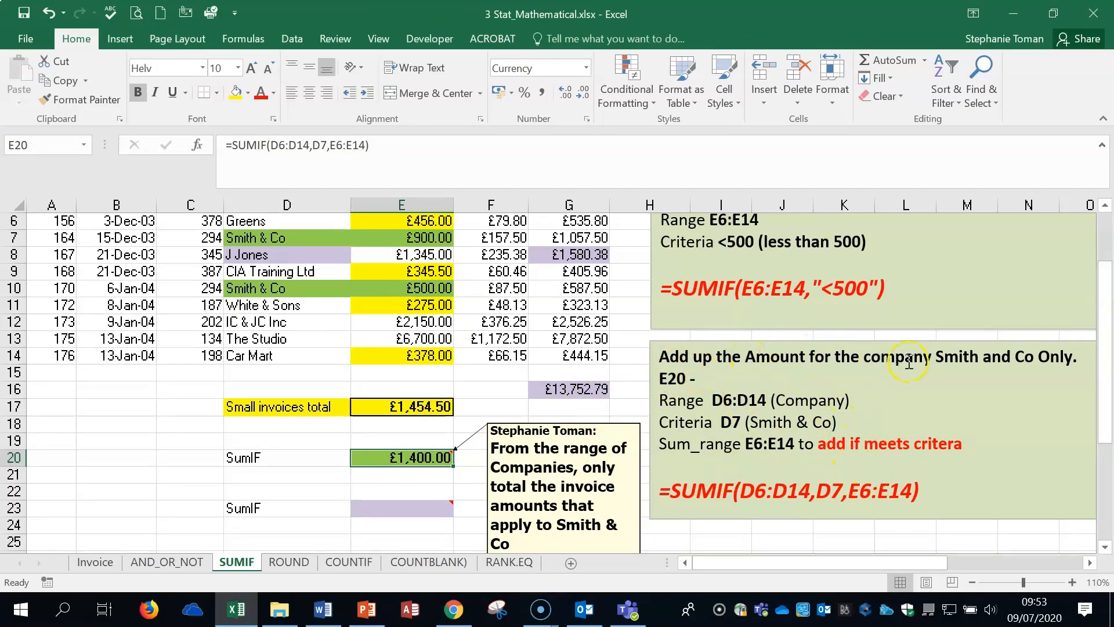
scroll(1013, 365, "down", 1)
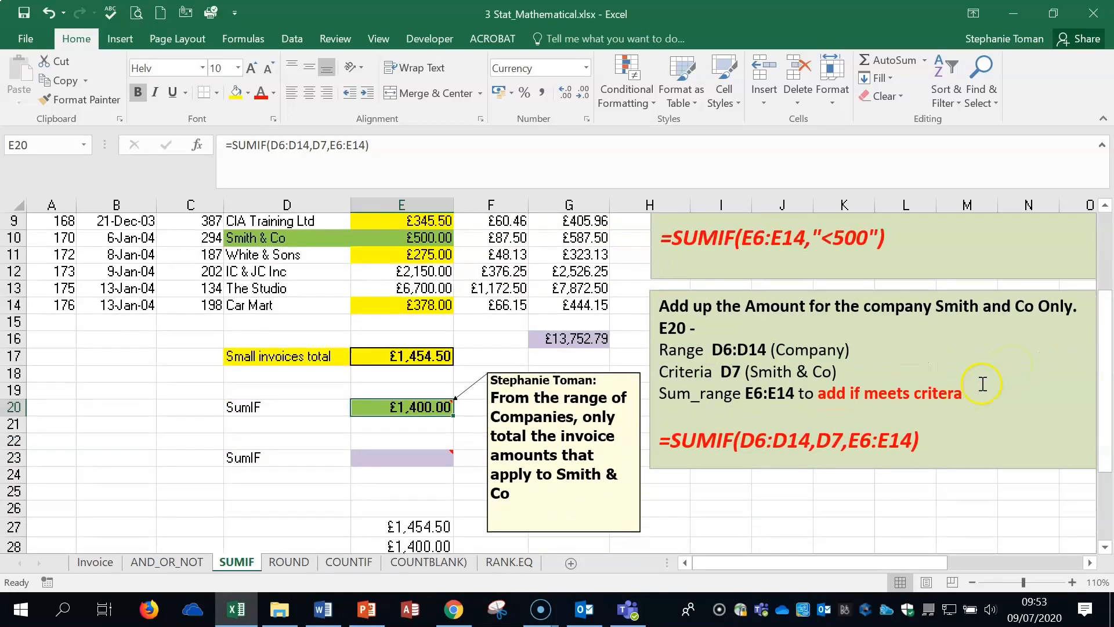
scroll(998, 378, "up", 1)
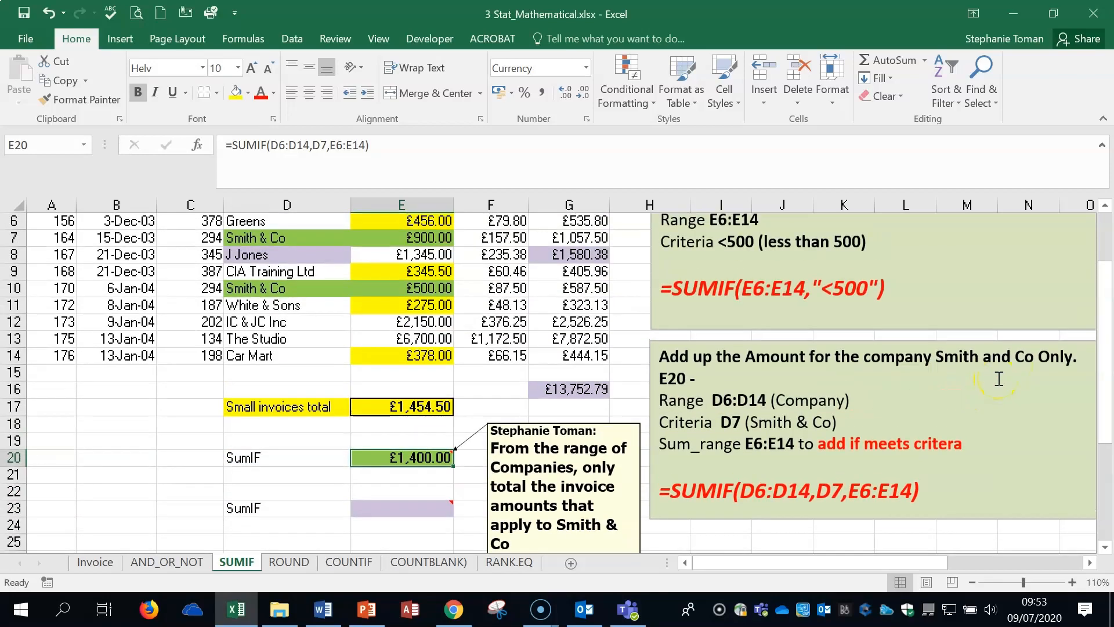
double_click(416, 457)
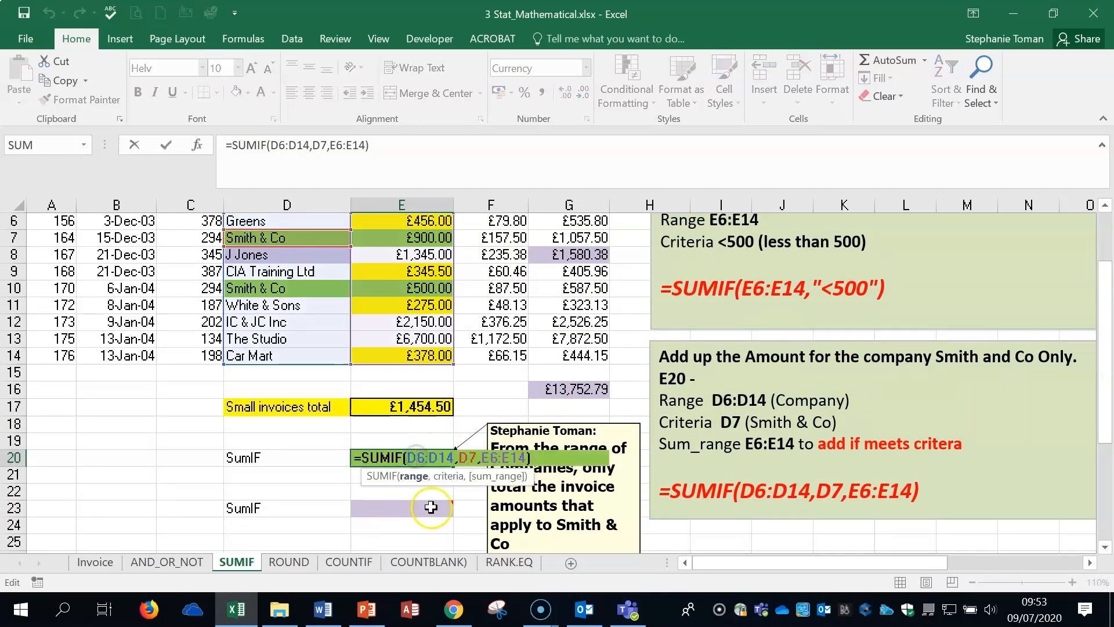
mouse_move(431, 507)
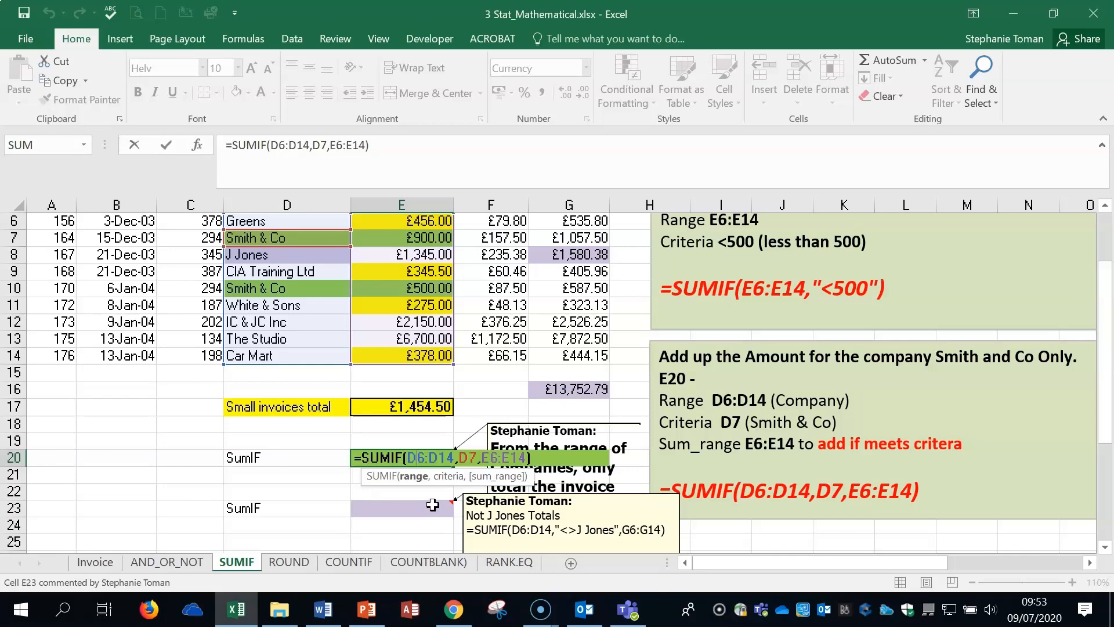
key("ctrl+Return")
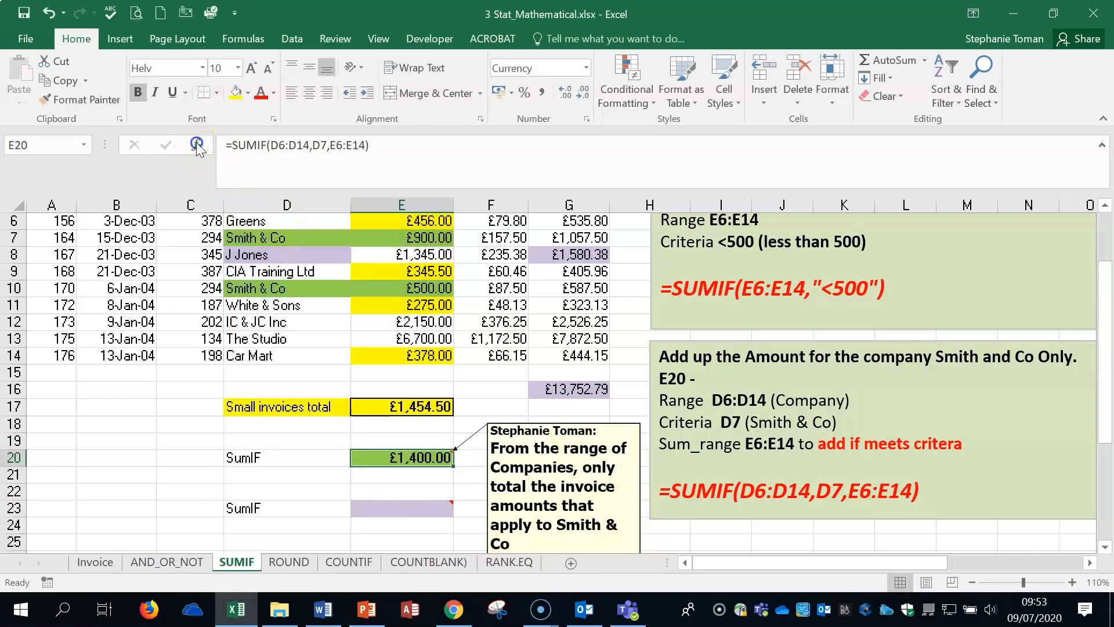
Step: Review the range, criteria and sum range arguments of the SUMIF in E20 against the invoice data, leaving the formula as is
left_click(196, 145)
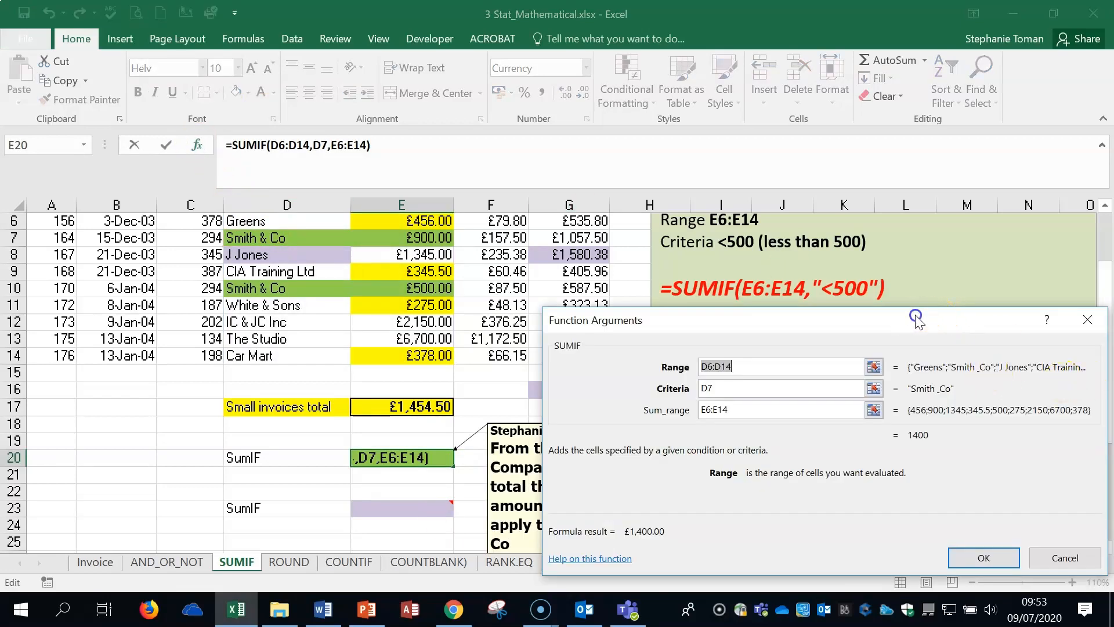
left_click_drag(916, 318, 993, 169)
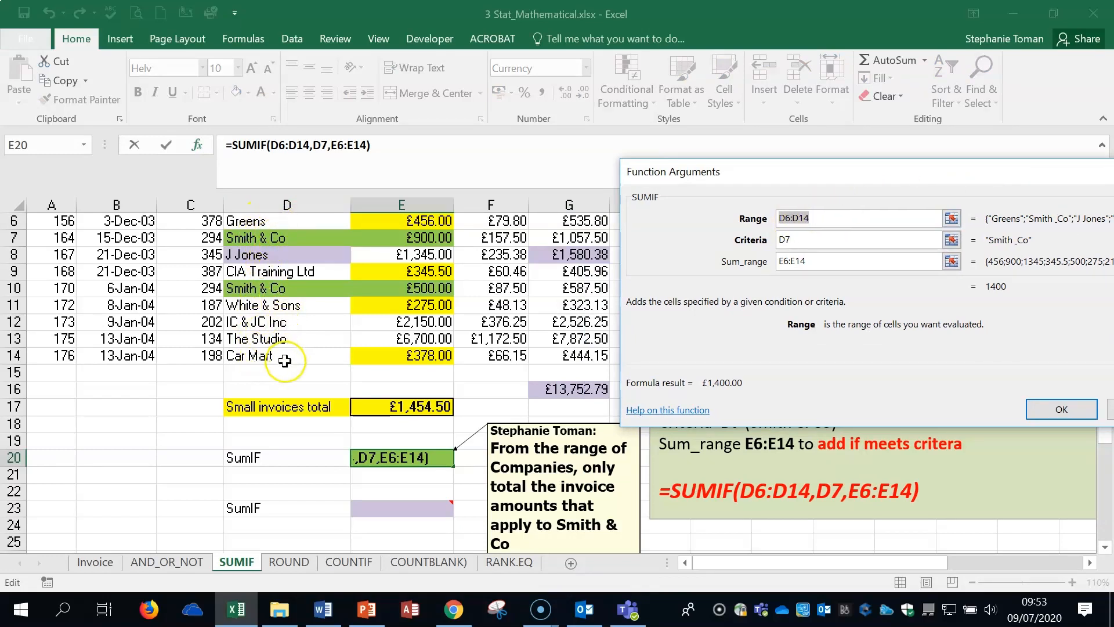
left_click(799, 238)
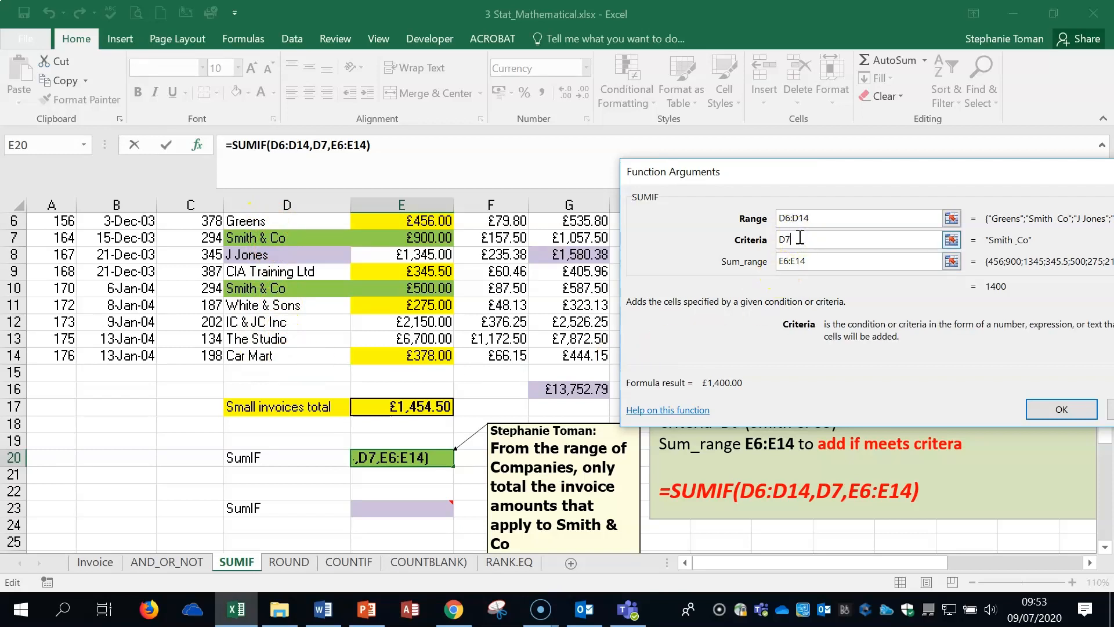
left_click(253, 237)
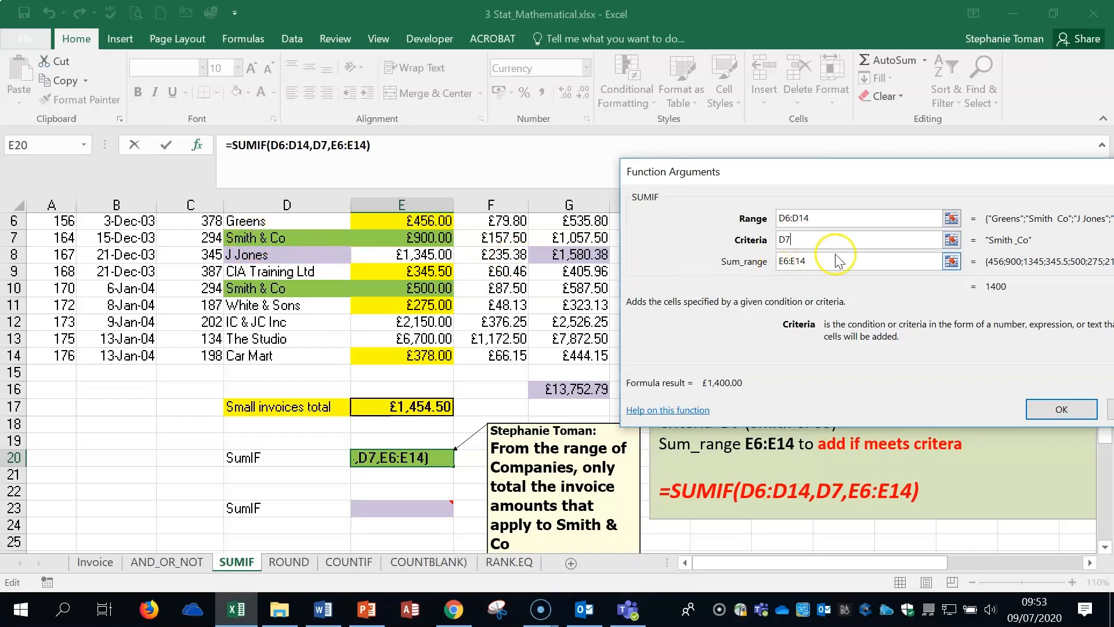
left_click(843, 168)
left_click_drag(841, 170, 842, 170)
left_click(858, 172)
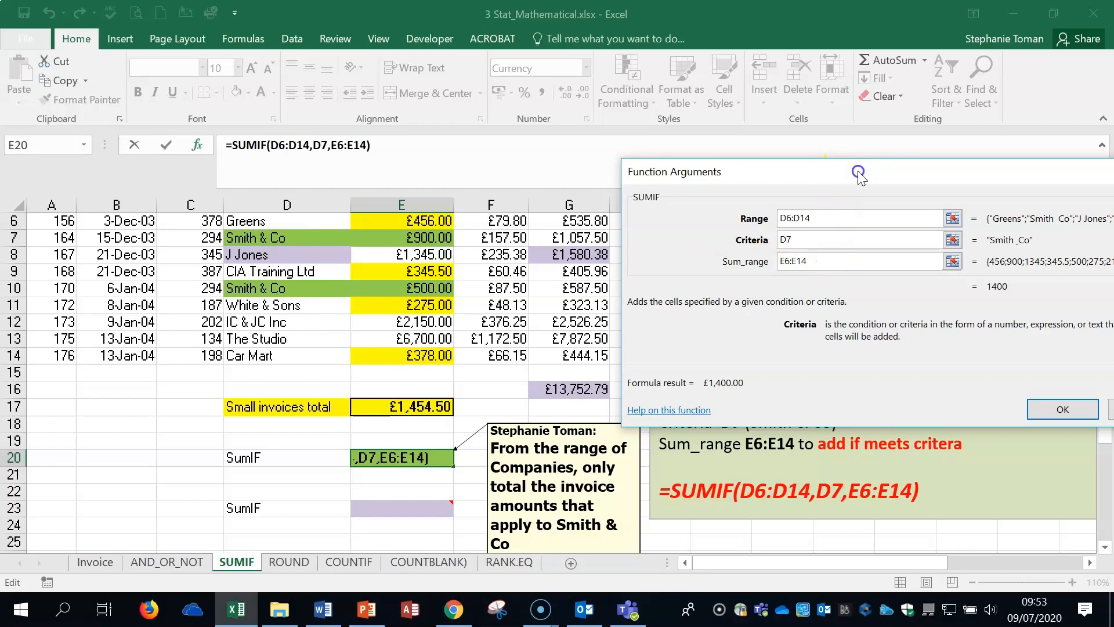
left_click_drag(858, 172, 860, 293)
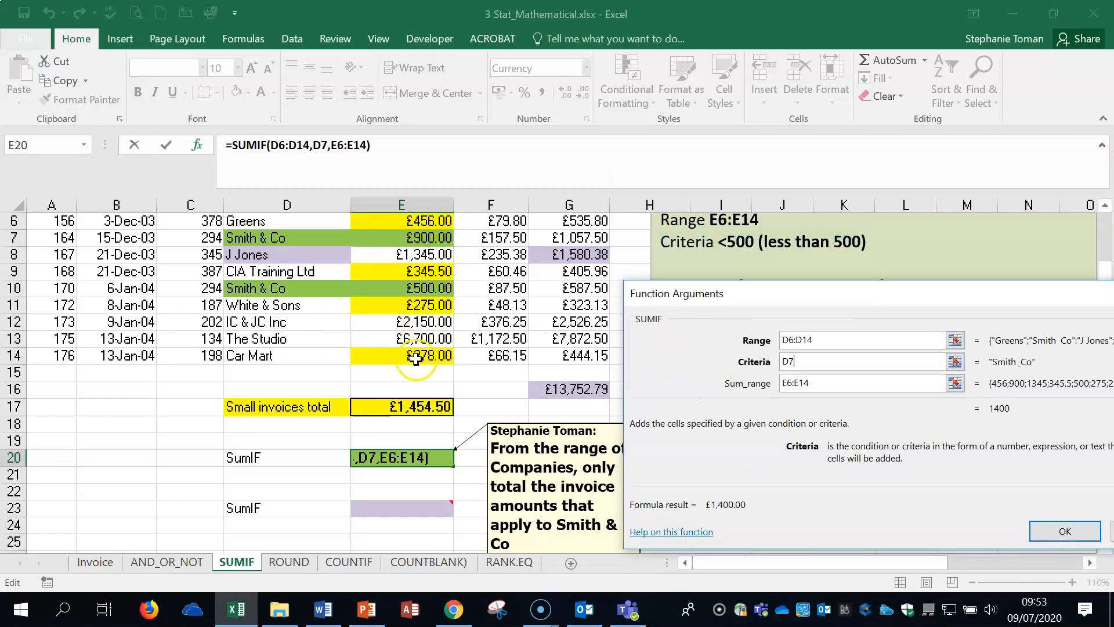
left_click_drag(1000, 285, 890, 290)
left_click(1039, 295)
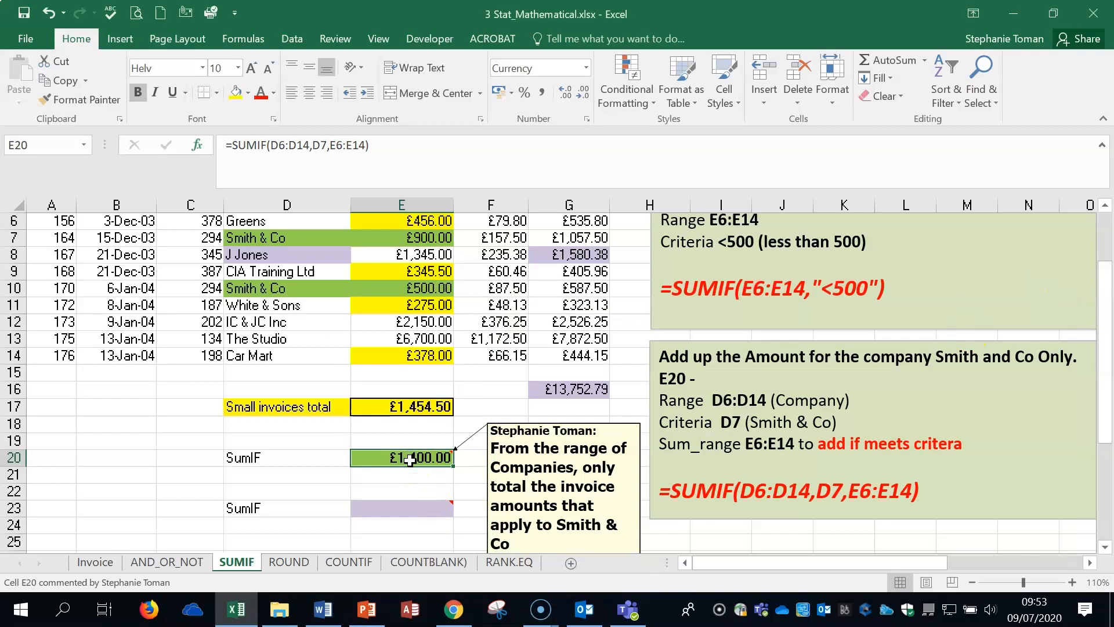
Step: Clear E20 and start a new SUMIF through the function arguments dialog, with the company cells D6:D14 as its range
key("Delete")
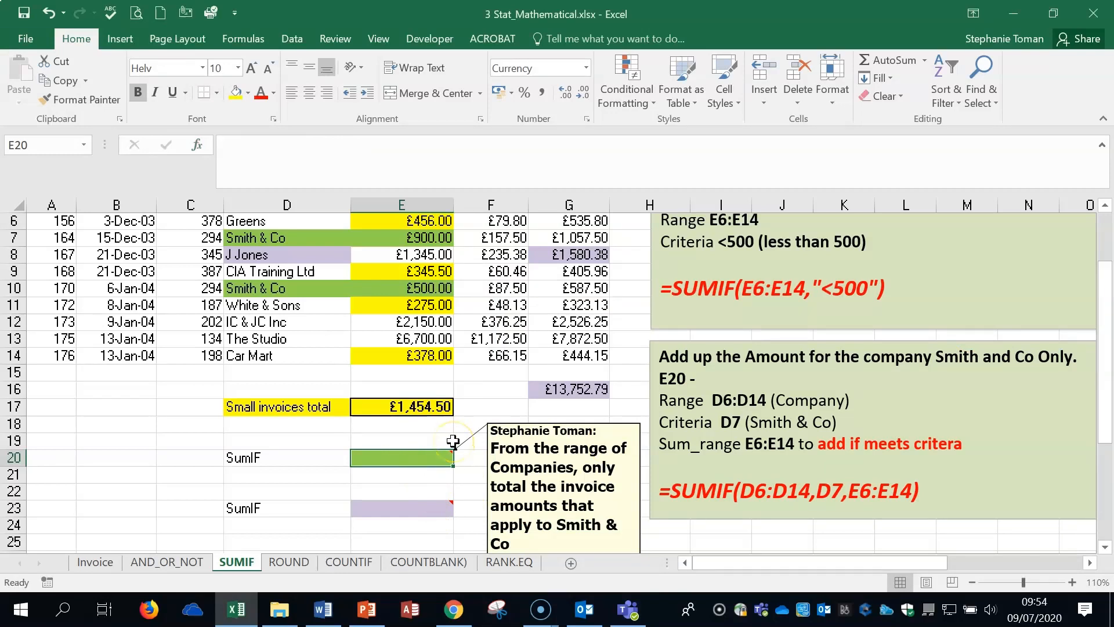
type("=sum")
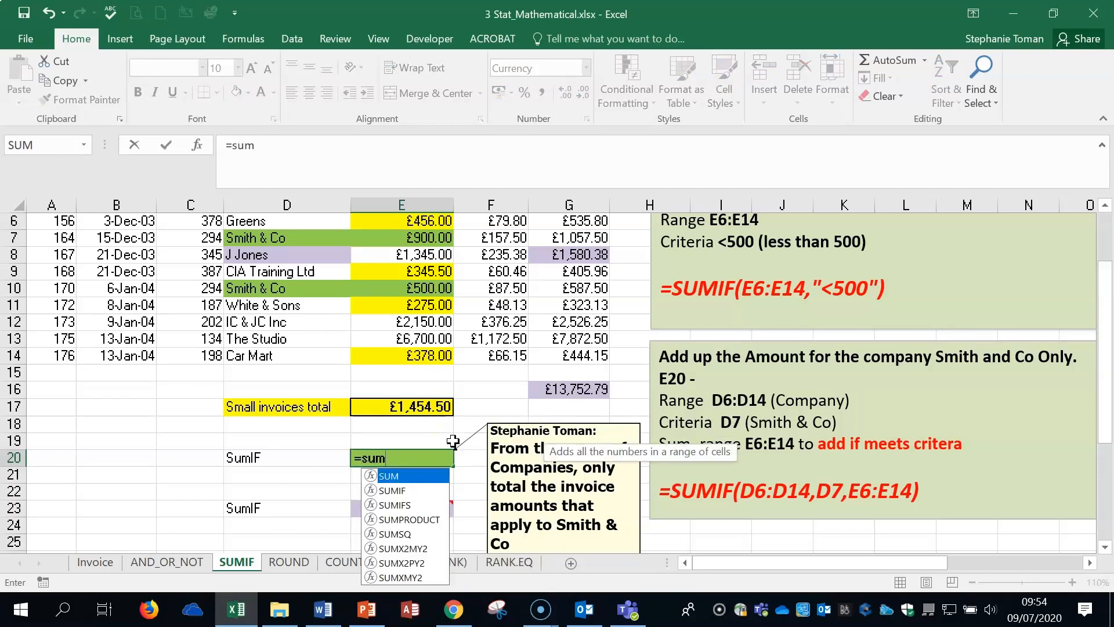
double_click(411, 489)
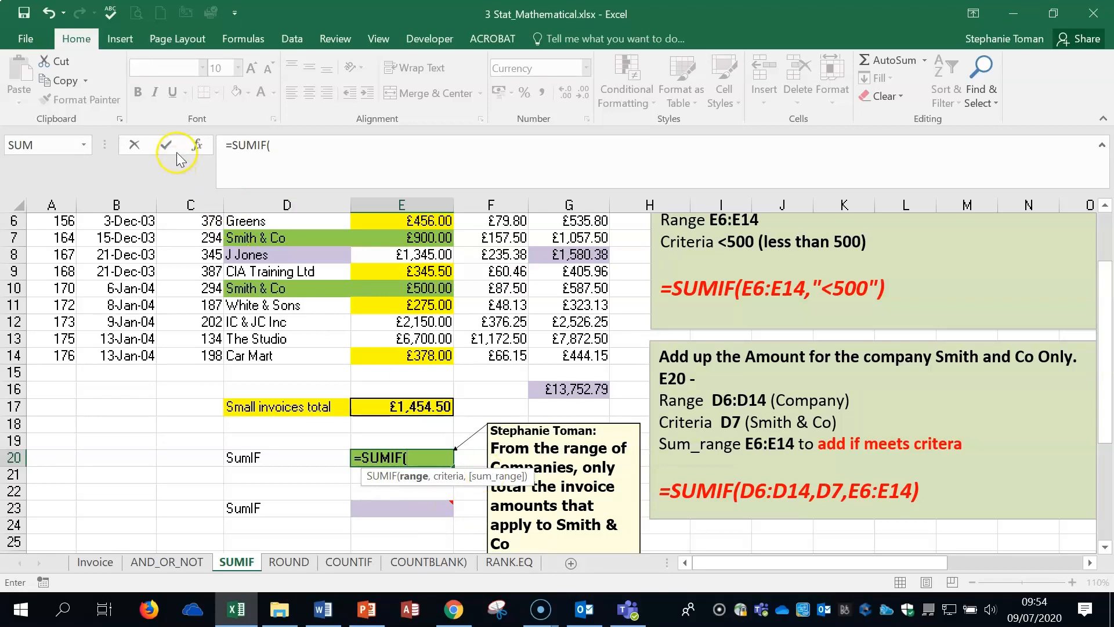
left_click(197, 145)
left_click_drag(756, 291, 845, 199)
left_click_drag(828, 62, 830, 81)
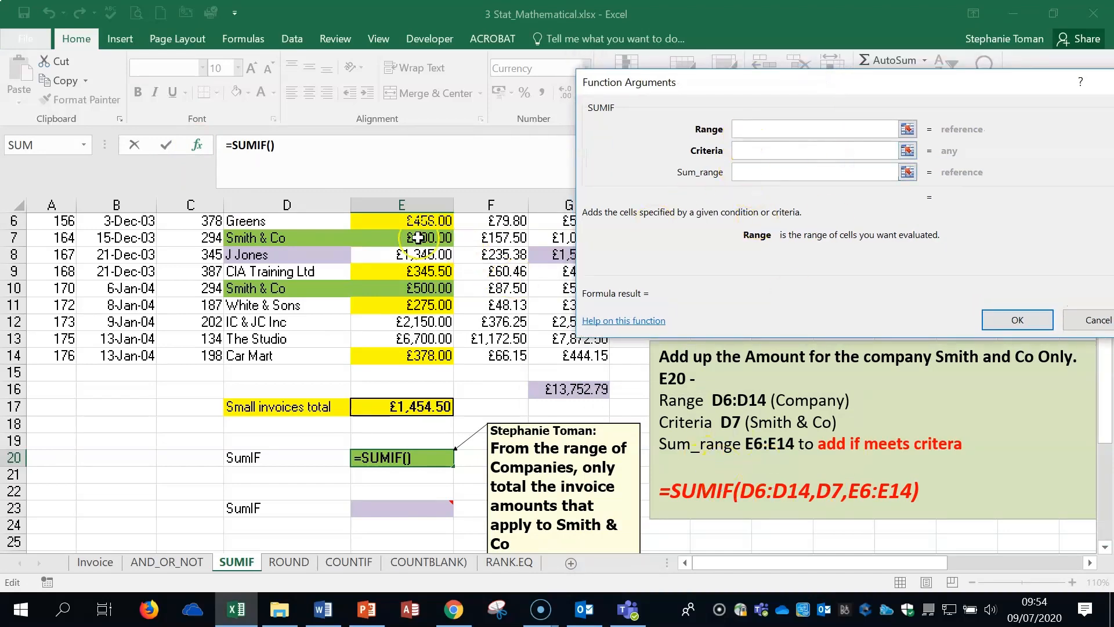
scroll(300, 221, "up", 1)
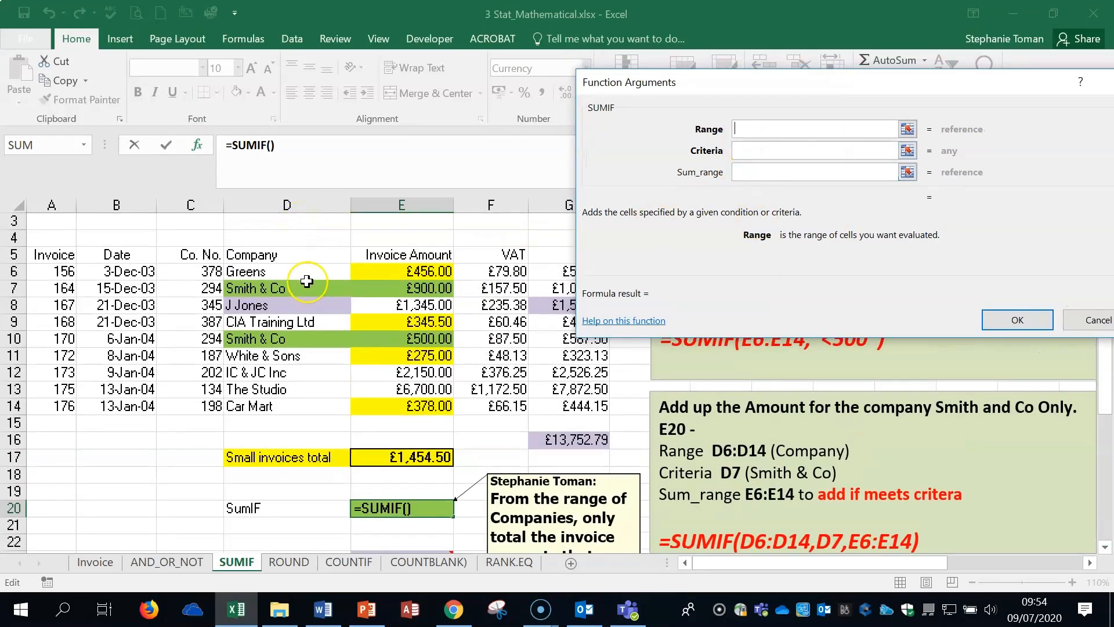
left_click_drag(300, 271, 297, 403)
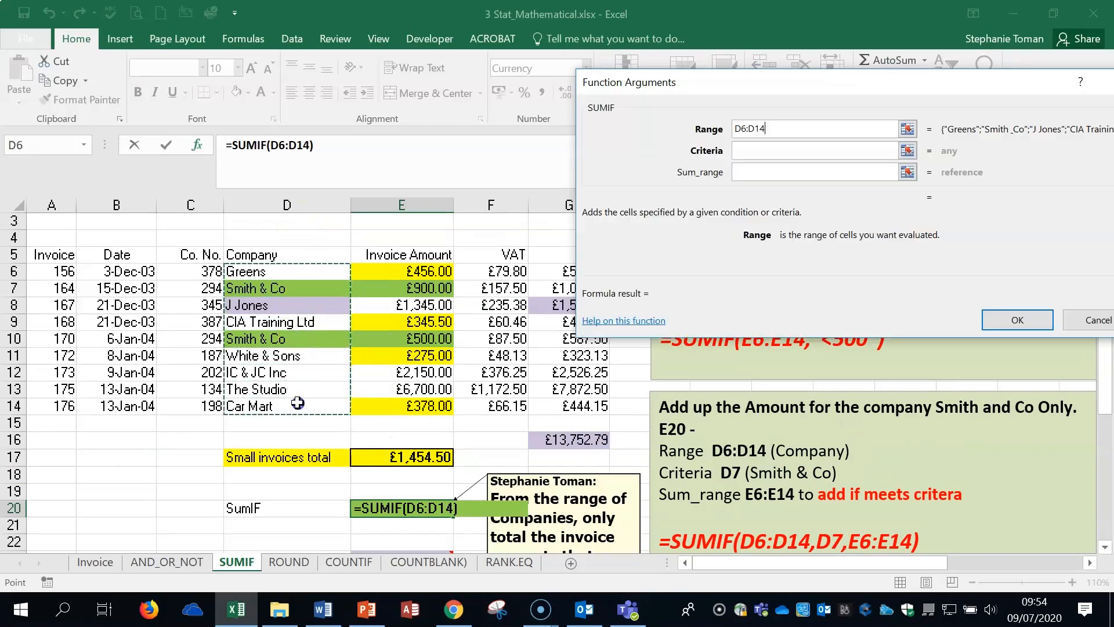
Step: Set the SUMIF criteria to D7 and the sum range to E6:E14, and insert the function in E20
left_click(748, 149)
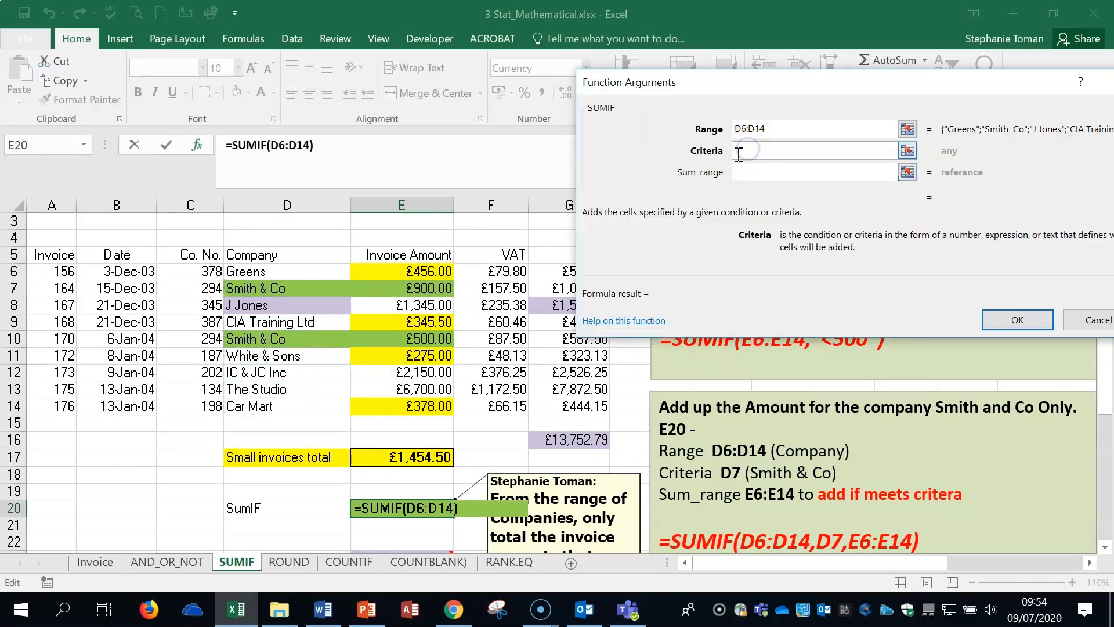
left_click(244, 289)
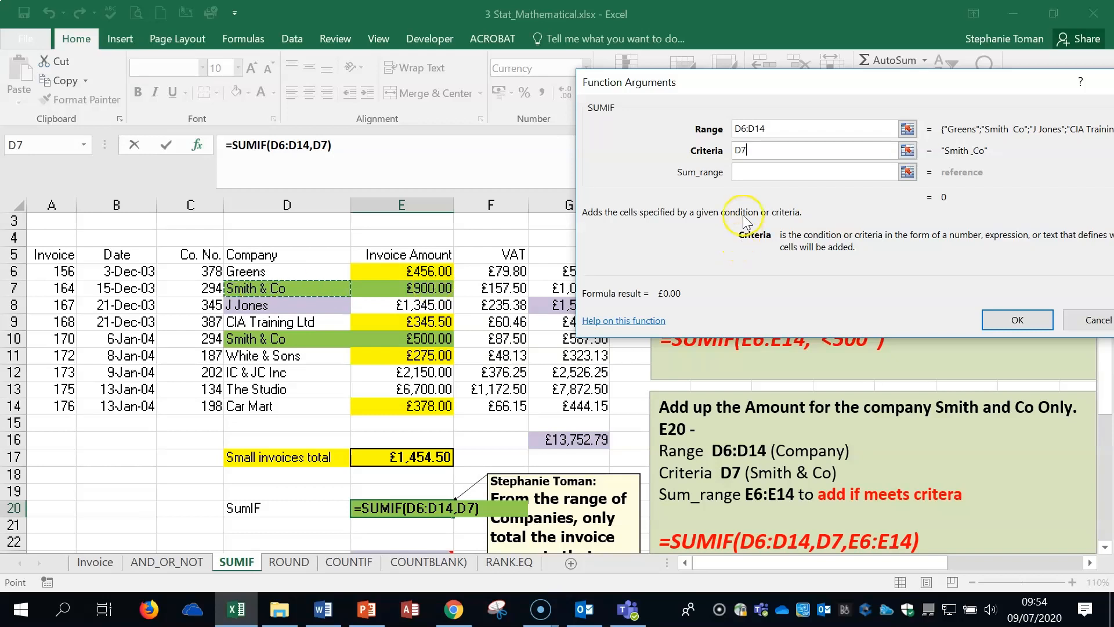
left_click(748, 171)
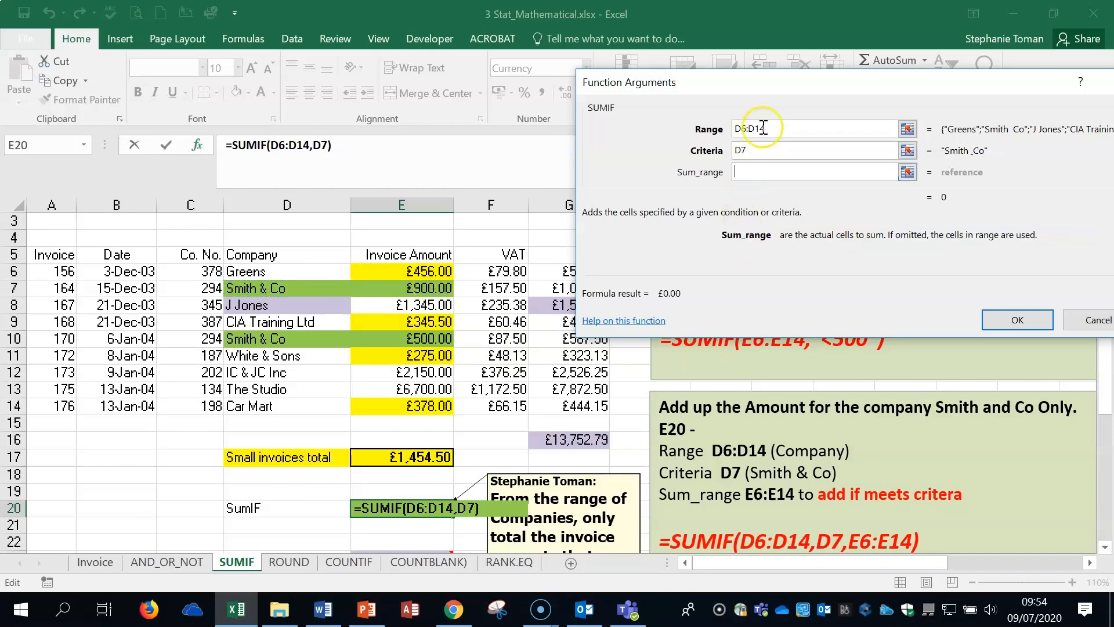
left_click_drag(434, 271, 421, 399)
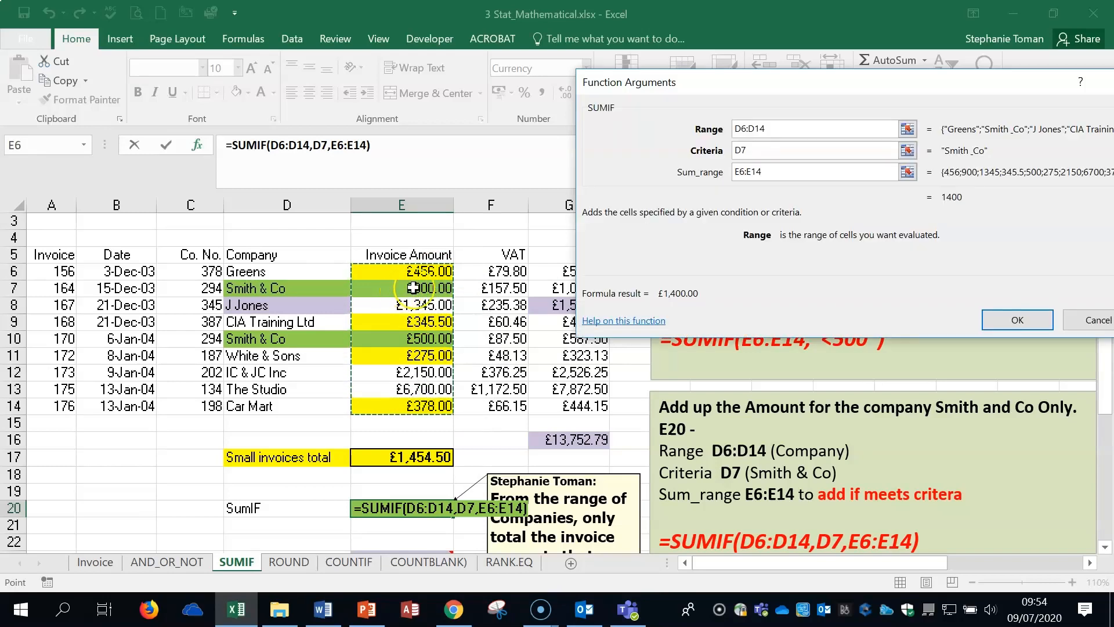
left_click(1019, 323)
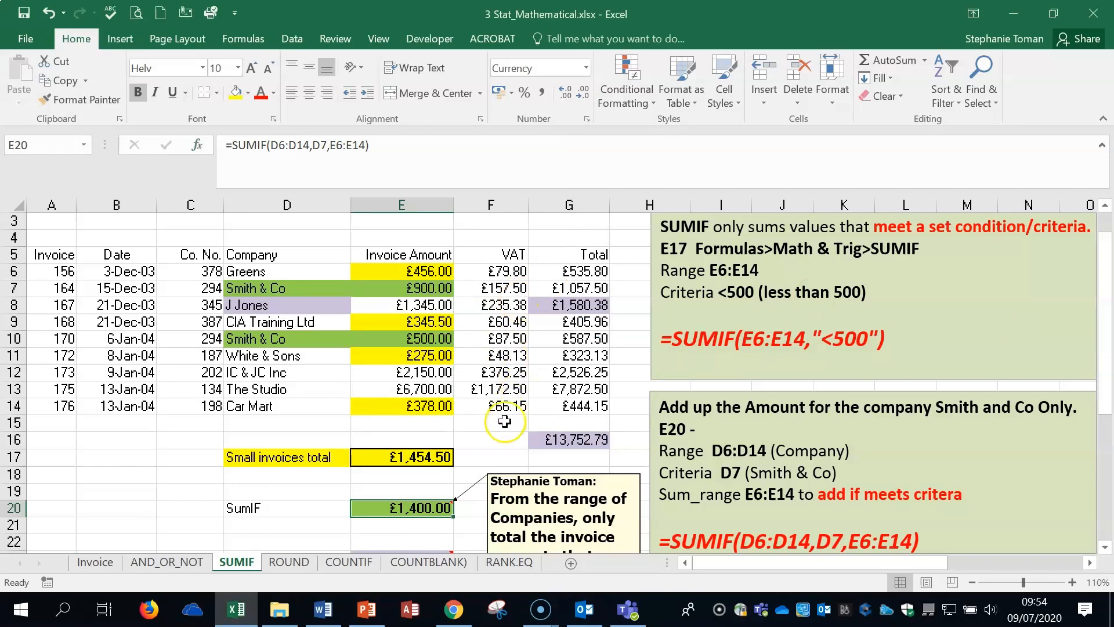
Step: Read the task note and comment for E23, and start a SUMIF formula directly in that cell
left_click(517, 435)
scroll(516, 432, "down", 3)
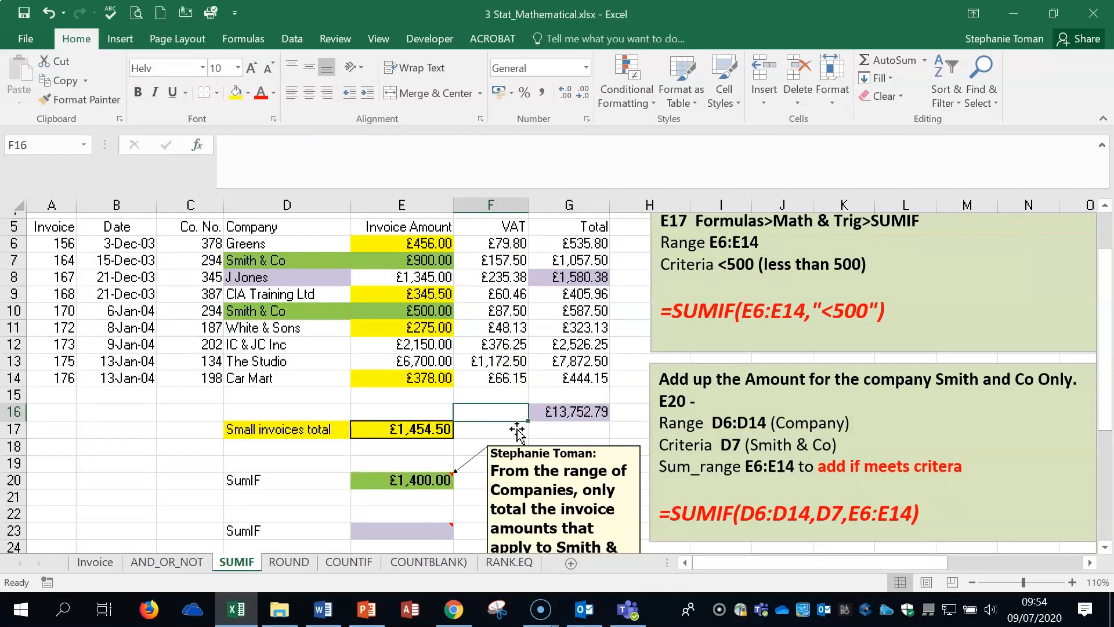
mouse_move(385, 408)
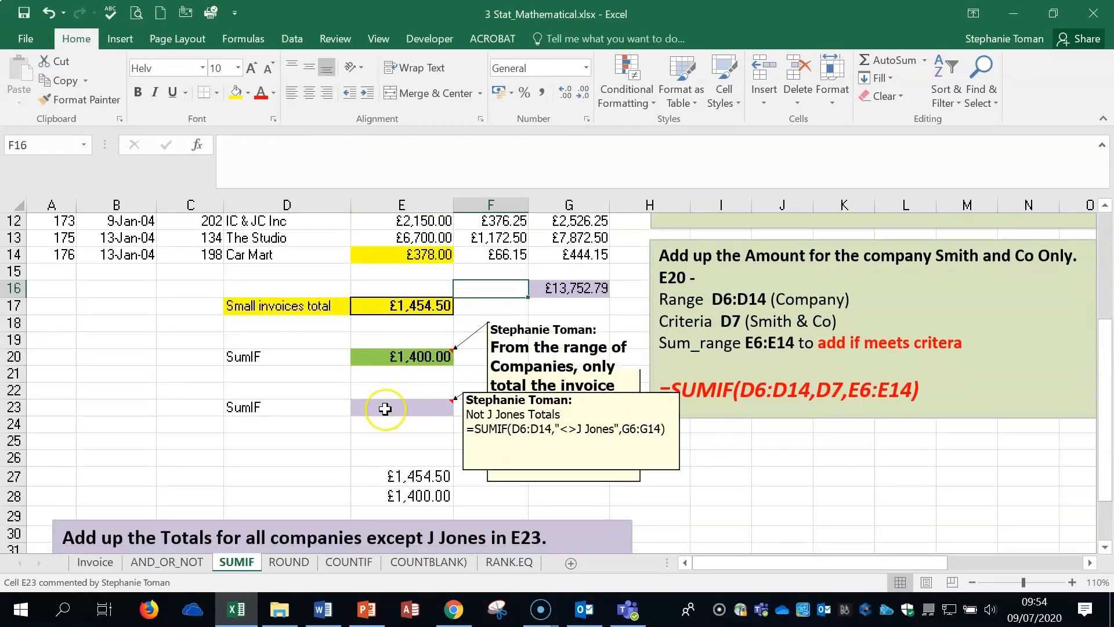
scroll(661, 450, "down", 2)
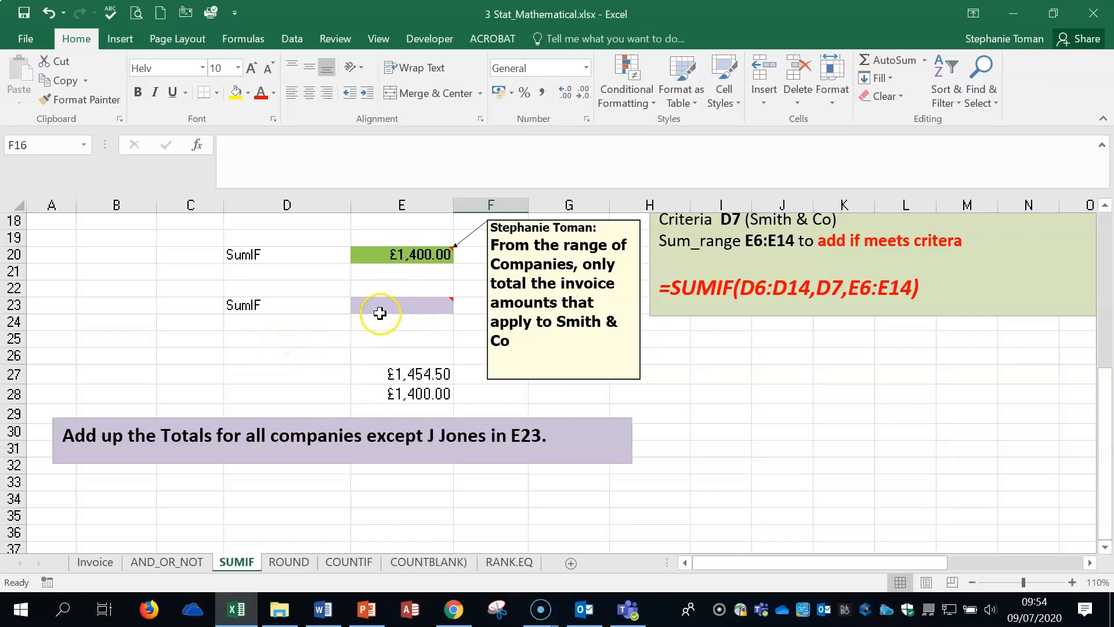
mouse_move(380, 312)
left_click(418, 304)
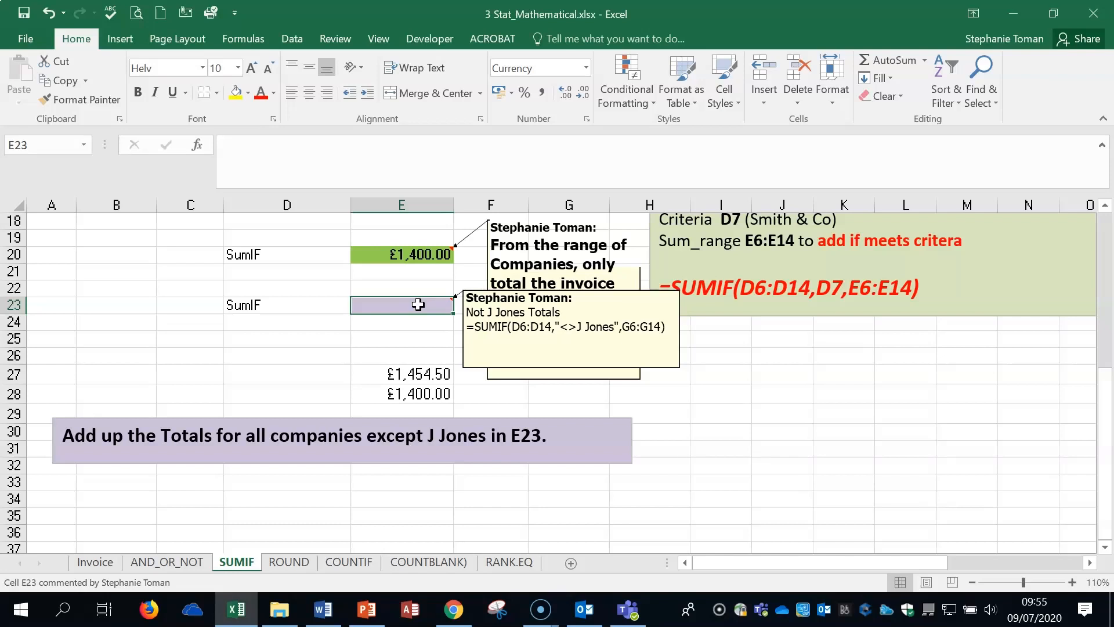
type("=")
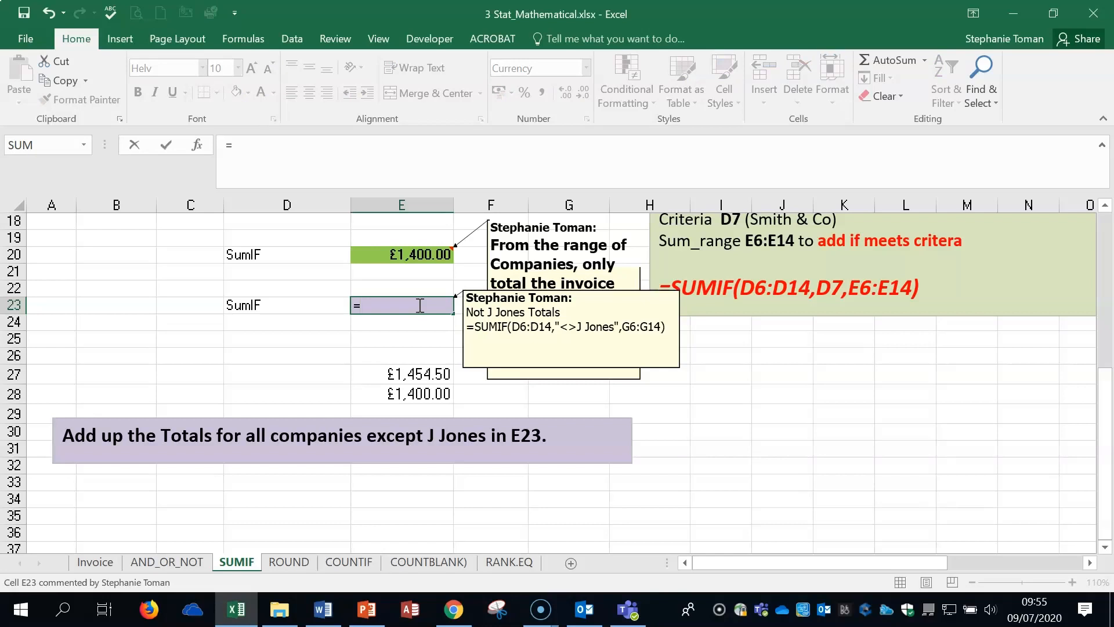
type("sum")
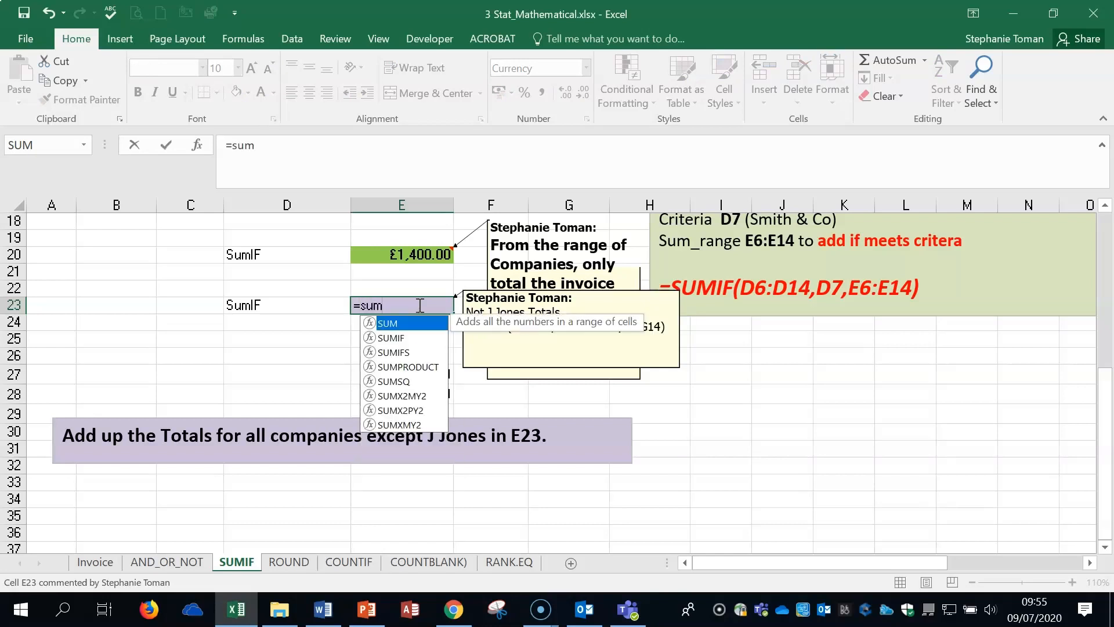
double_click(392, 338)
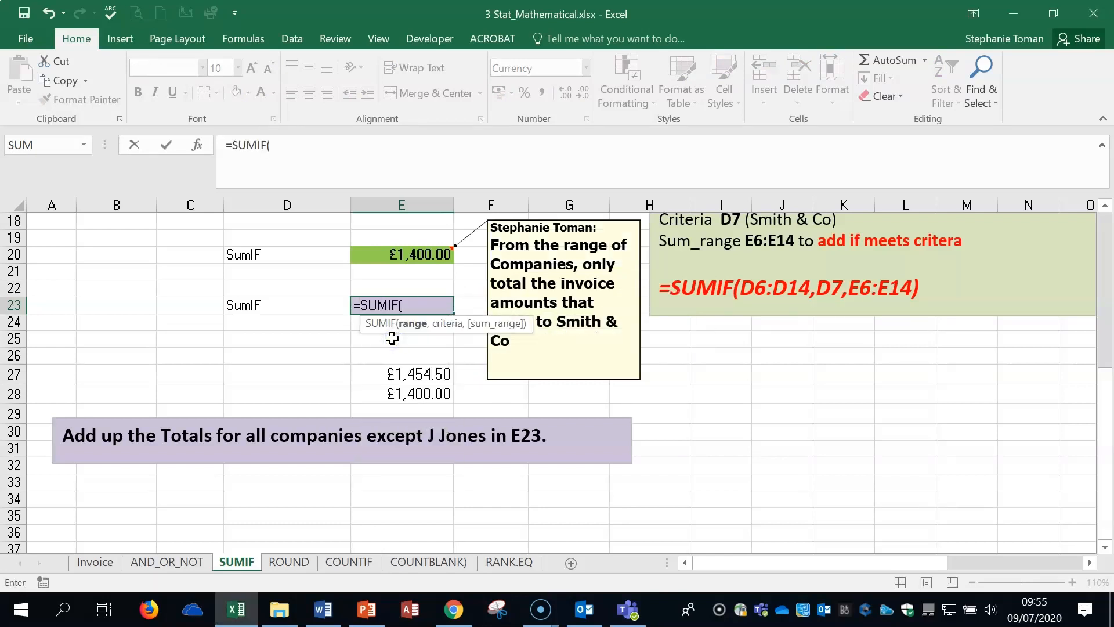
Step: Use the company cells D6:D14 as the range argument of the SUMIF in E23
scroll(451, 391, "up", 2)
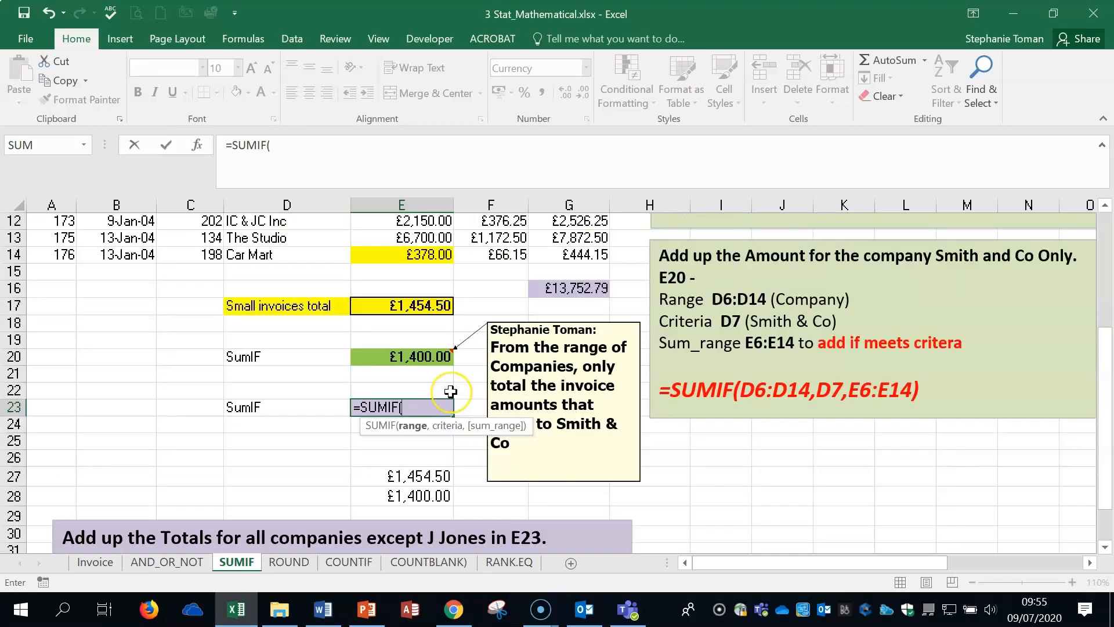
scroll(451, 391, "up", 2)
scroll(363, 366, "up", 2)
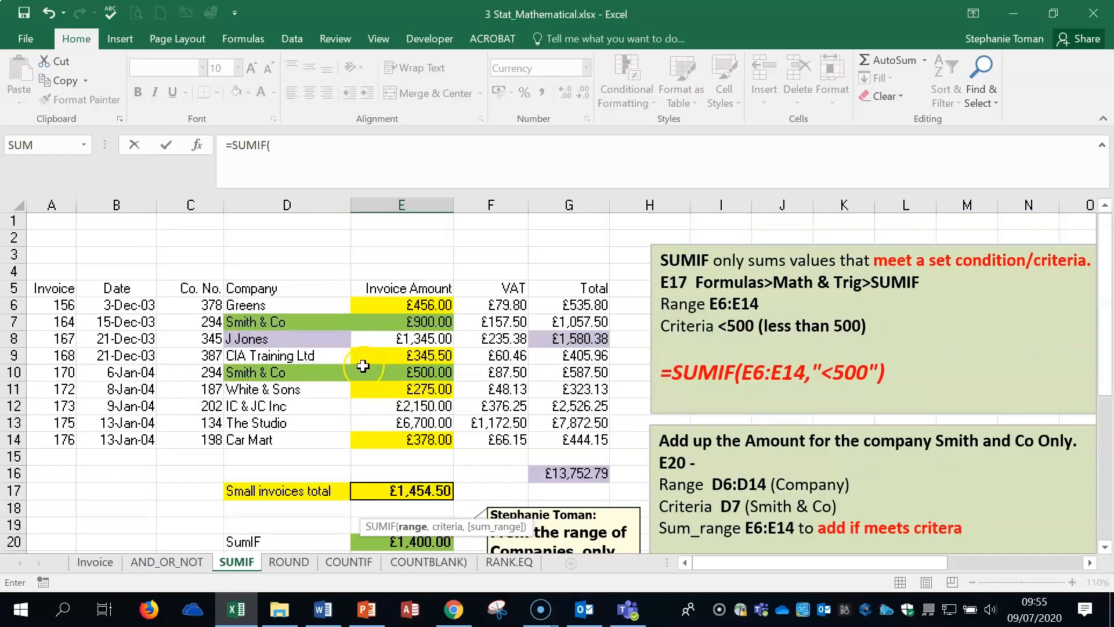
left_click_drag(250, 304, 265, 435)
scroll(544, 453, "down", 4)
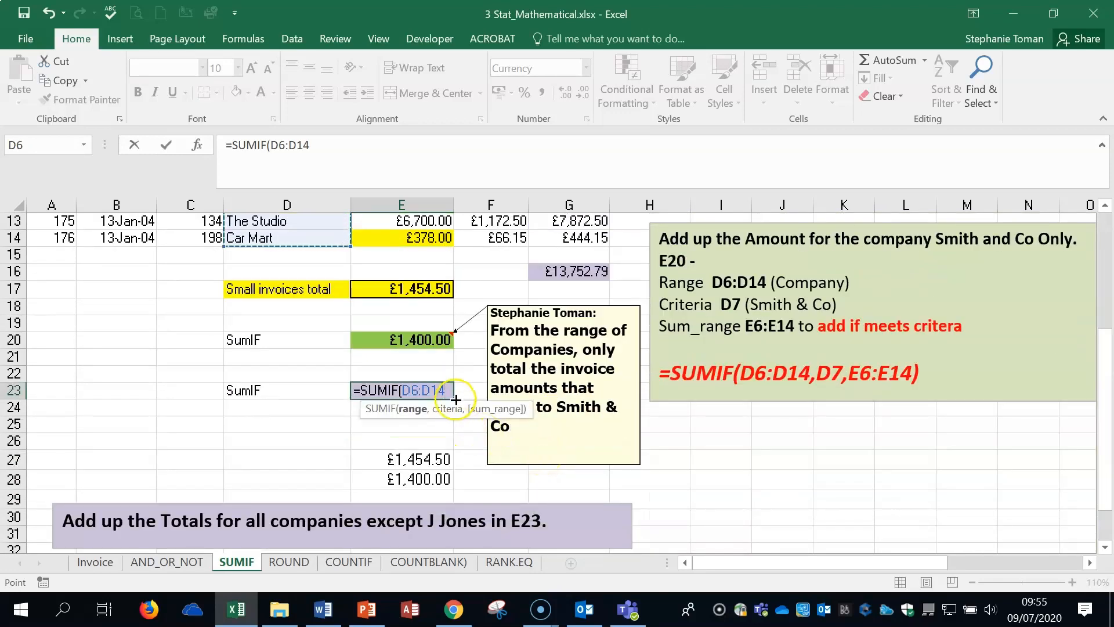
mouse_move(447, 390)
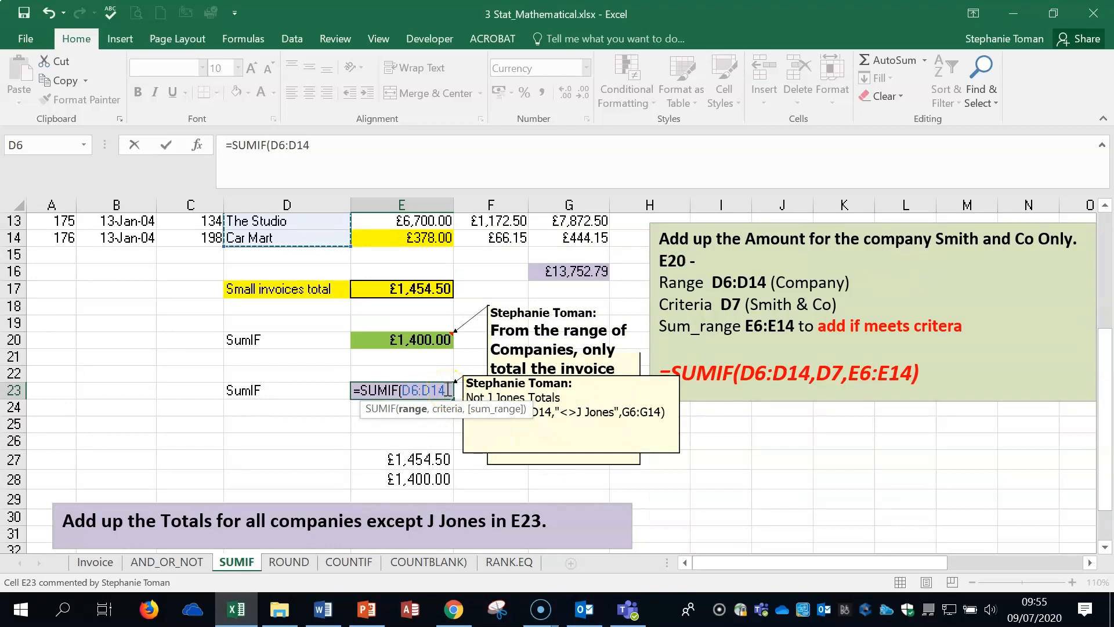
type(",")
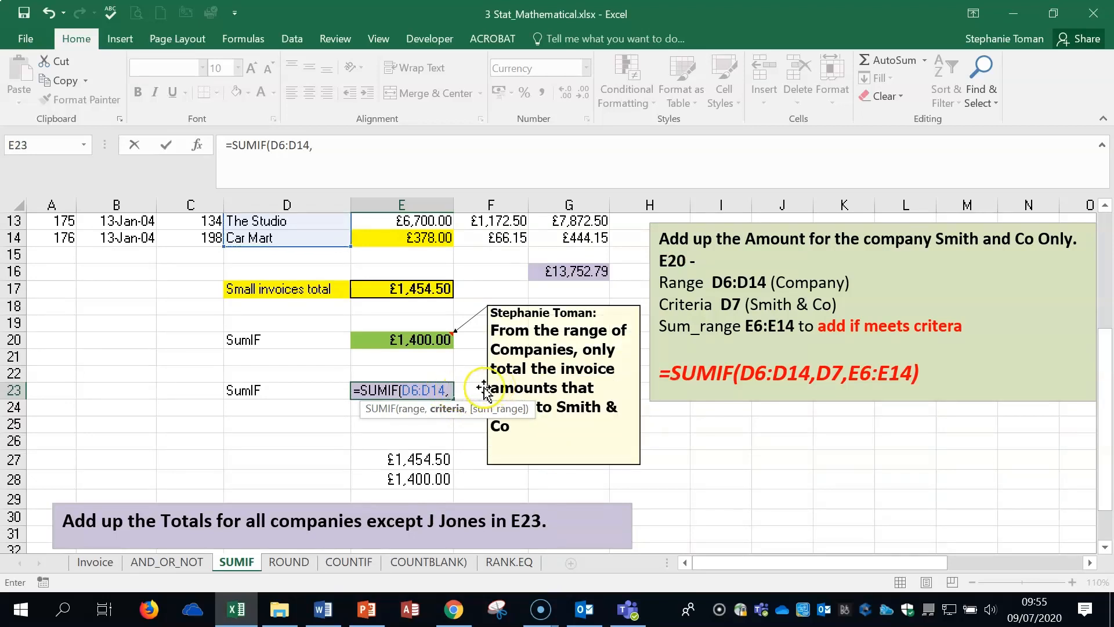
Step: Add a quoted <> criterion excluding the company named in D8, set G6:G14 as the sum range, and complete the E23 formula
type("\"<>J Jones")
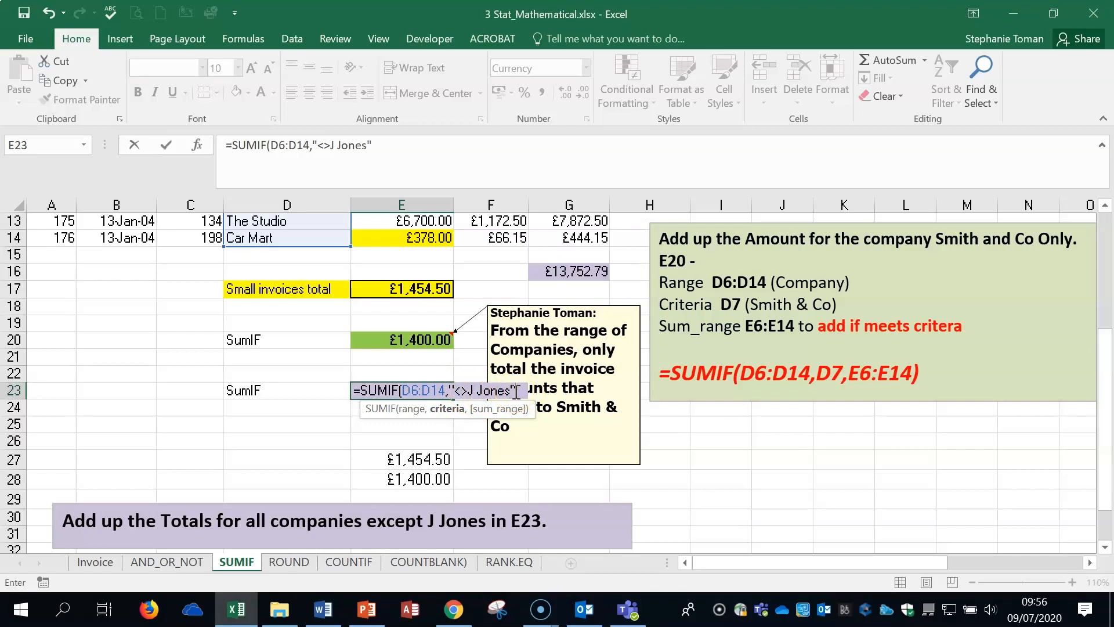
type(",")
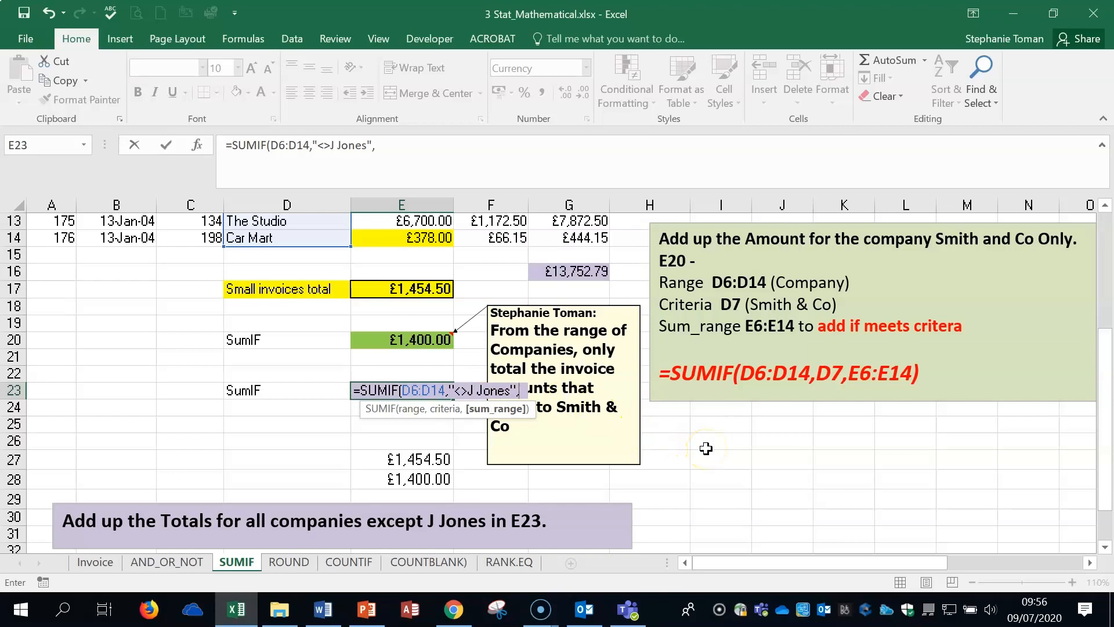
scroll(706, 448, "up", 3)
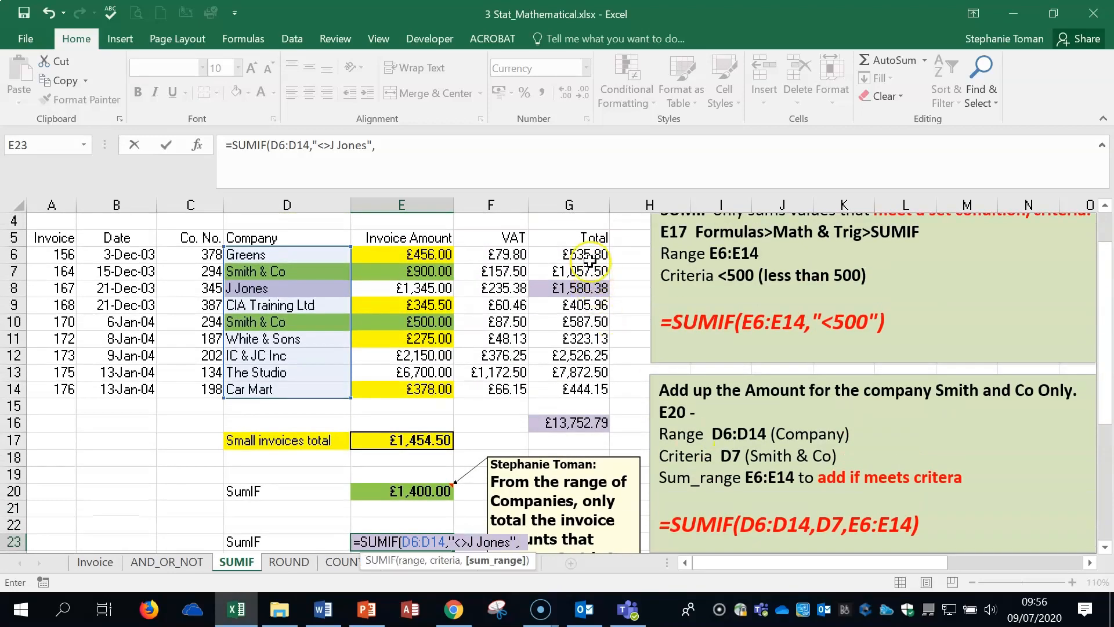
left_click_drag(589, 254, 568, 384)
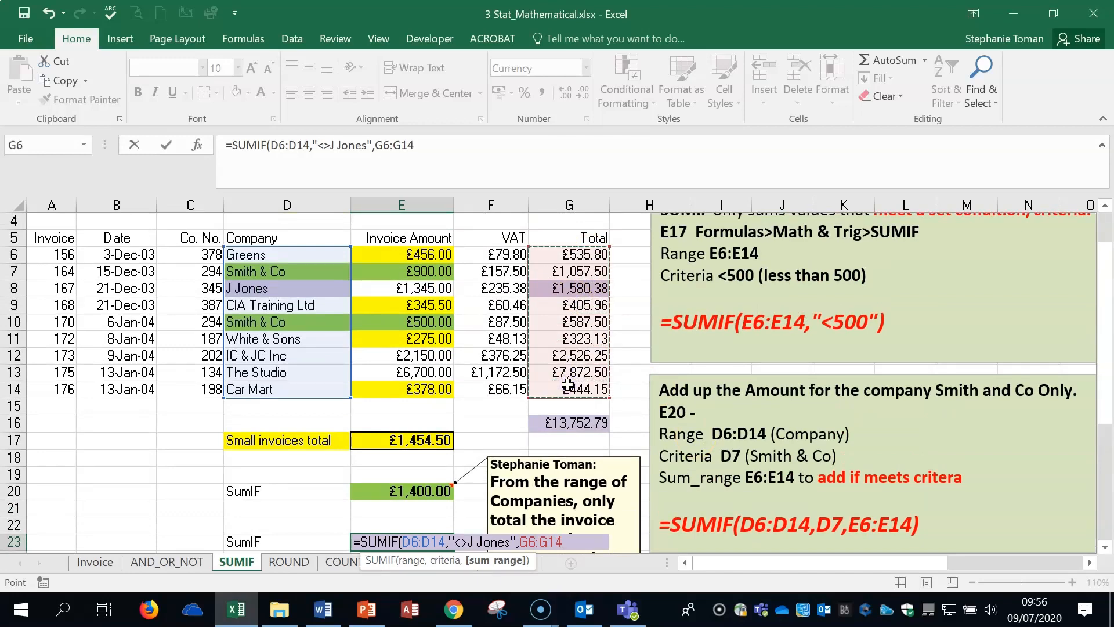
type(")")
key("Return")
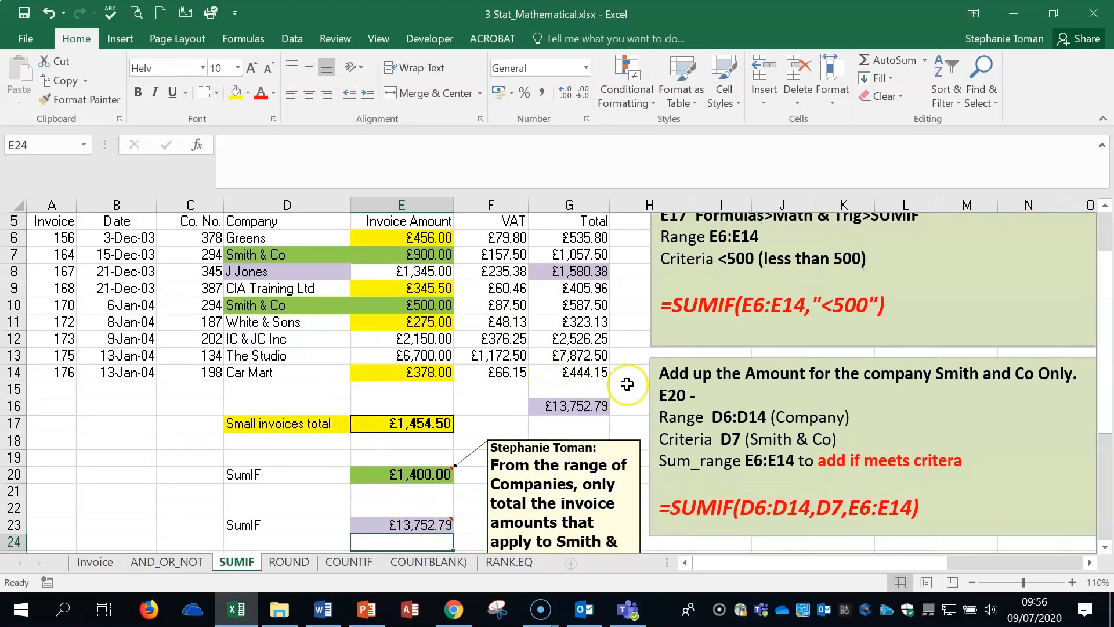
Step: Inspect the formula in G16 and the cells it references to cross-check the E23 total
double_click(594, 403)
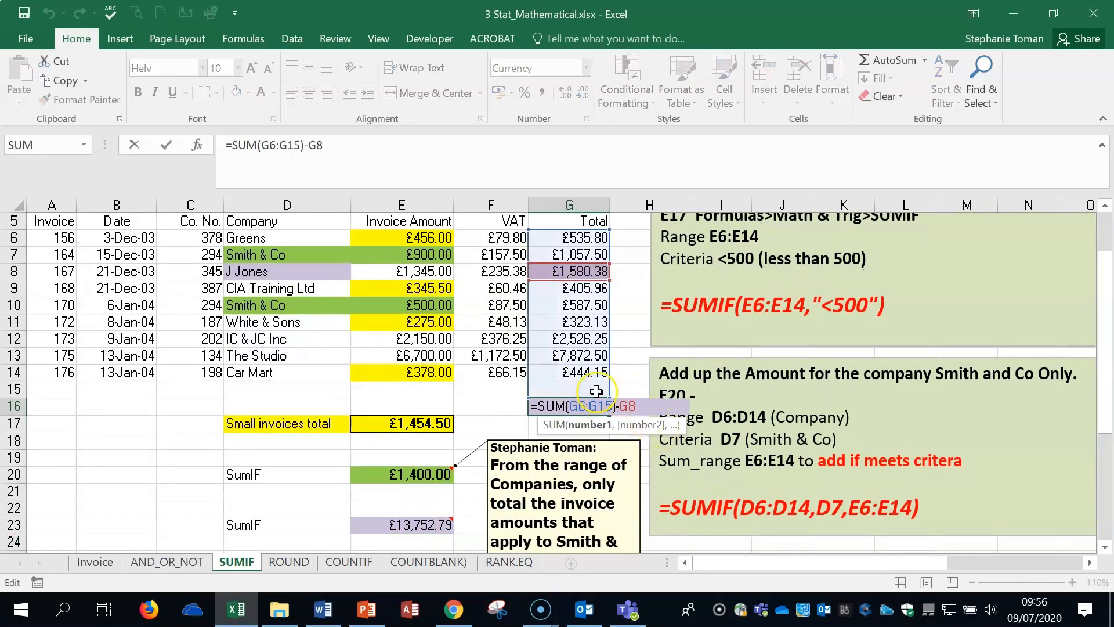
key("Escape")
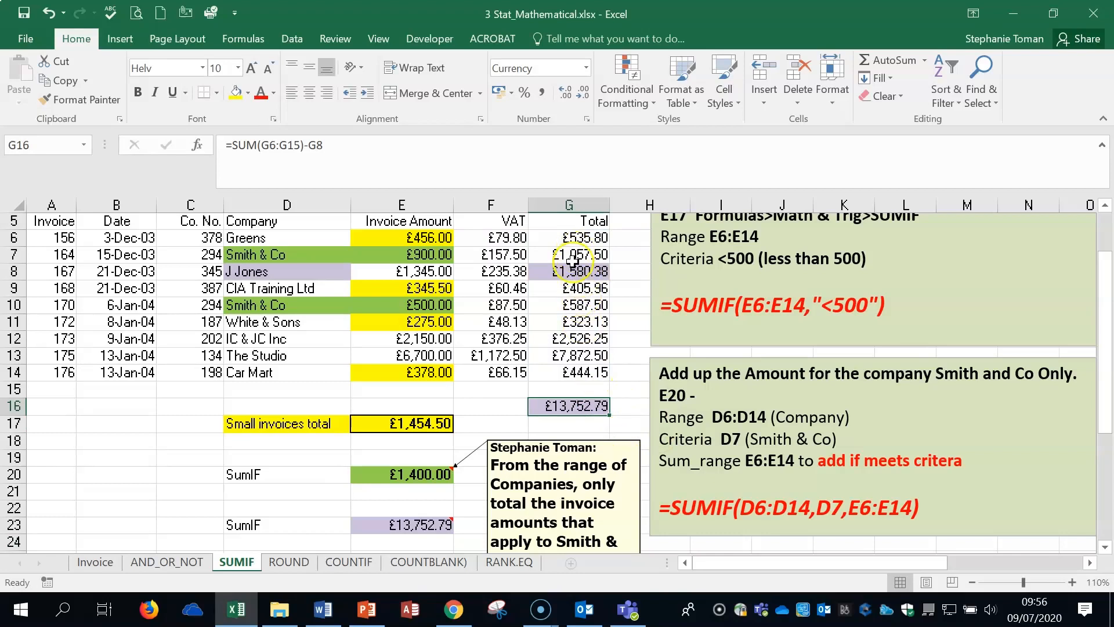
double_click(577, 405)
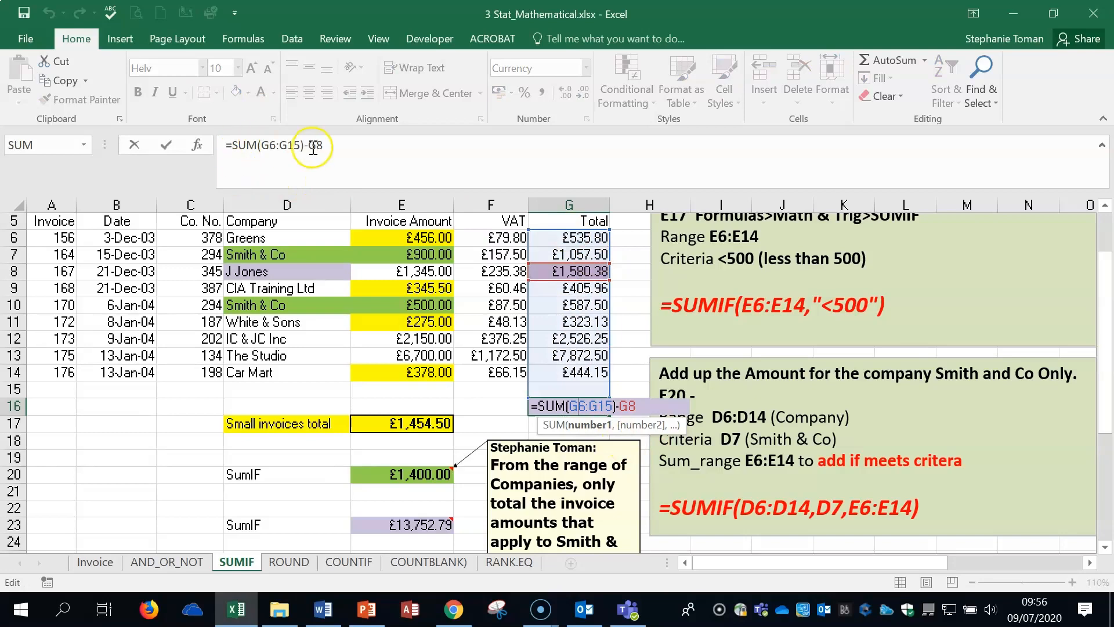
key("Escape")
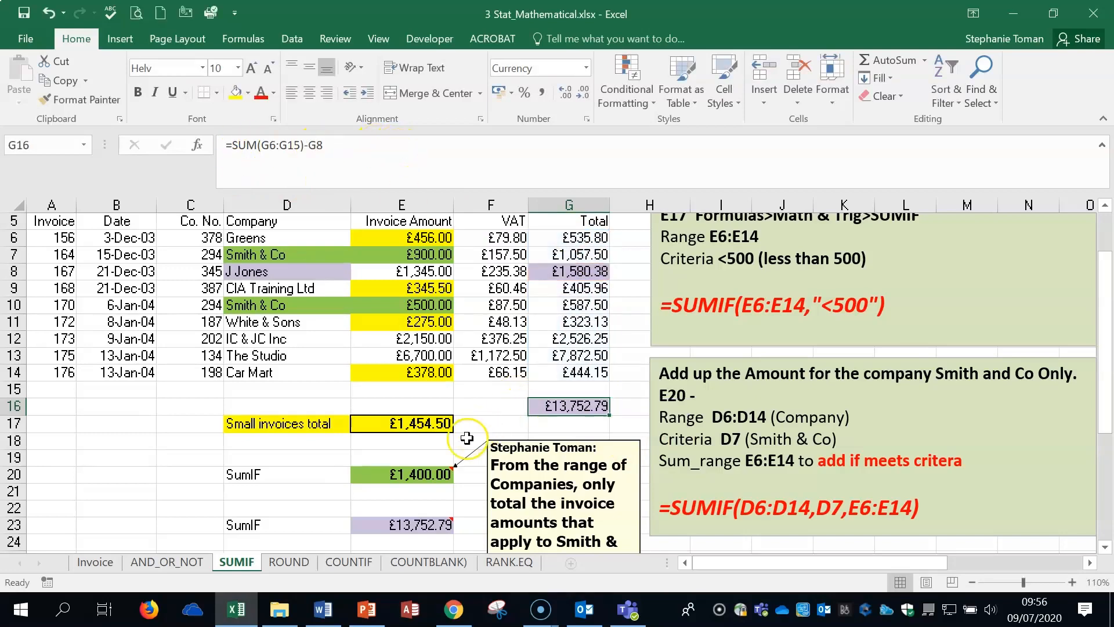
Step: Clear E23 and start a new SUMIF formula there, opening its function arguments for entry
left_click(480, 409)
scroll(427, 467, "down", 2)
left_click(422, 424)
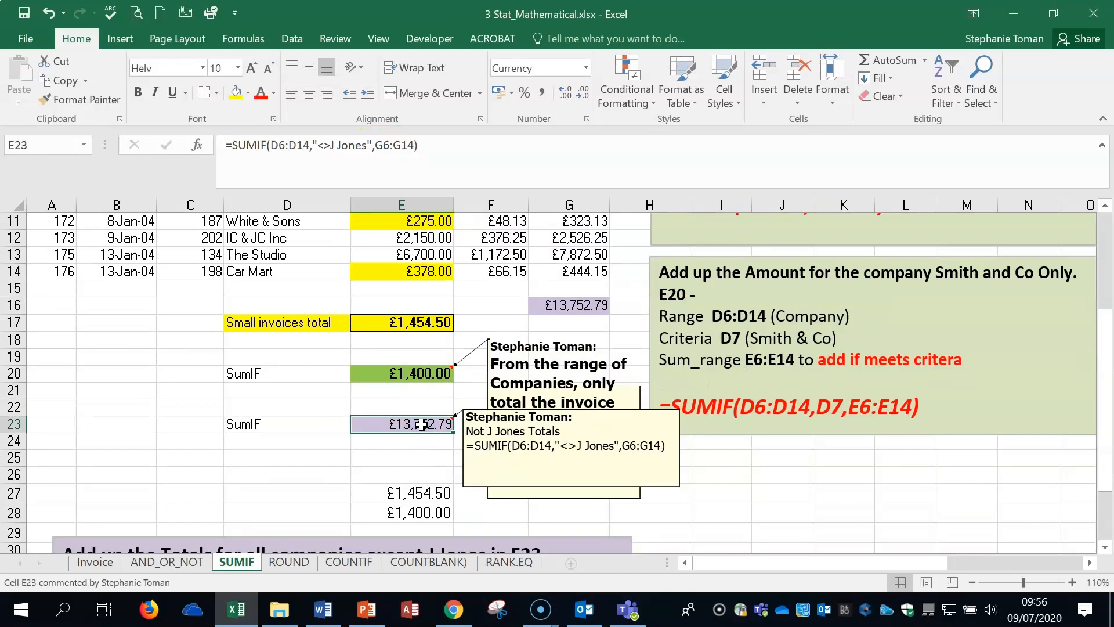
key("Delete")
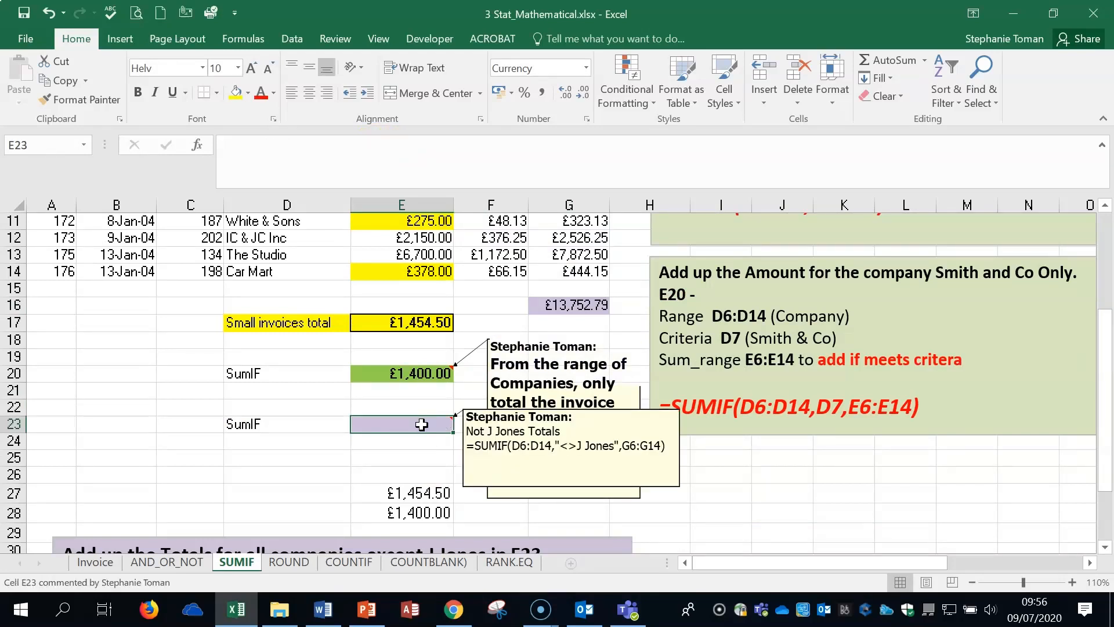
type("=")
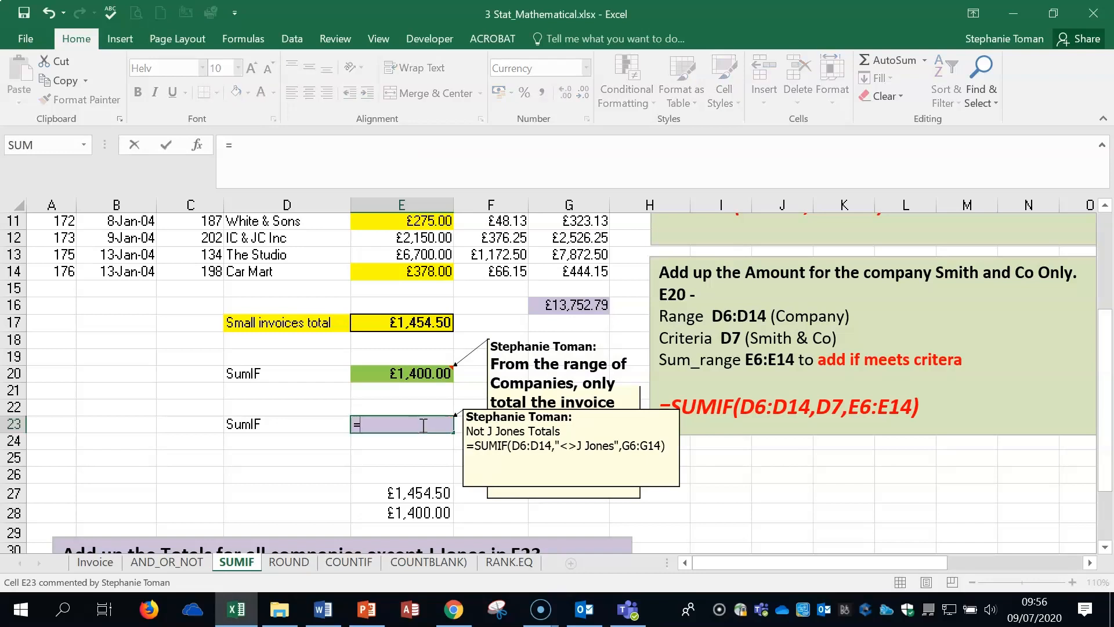
type("sum")
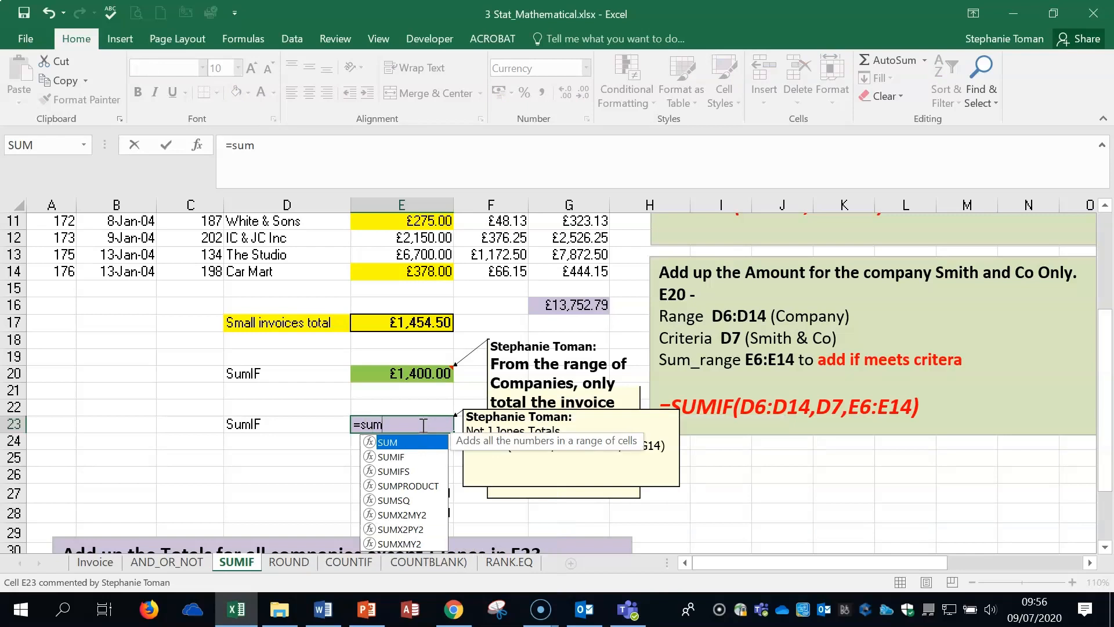
double_click(400, 457)
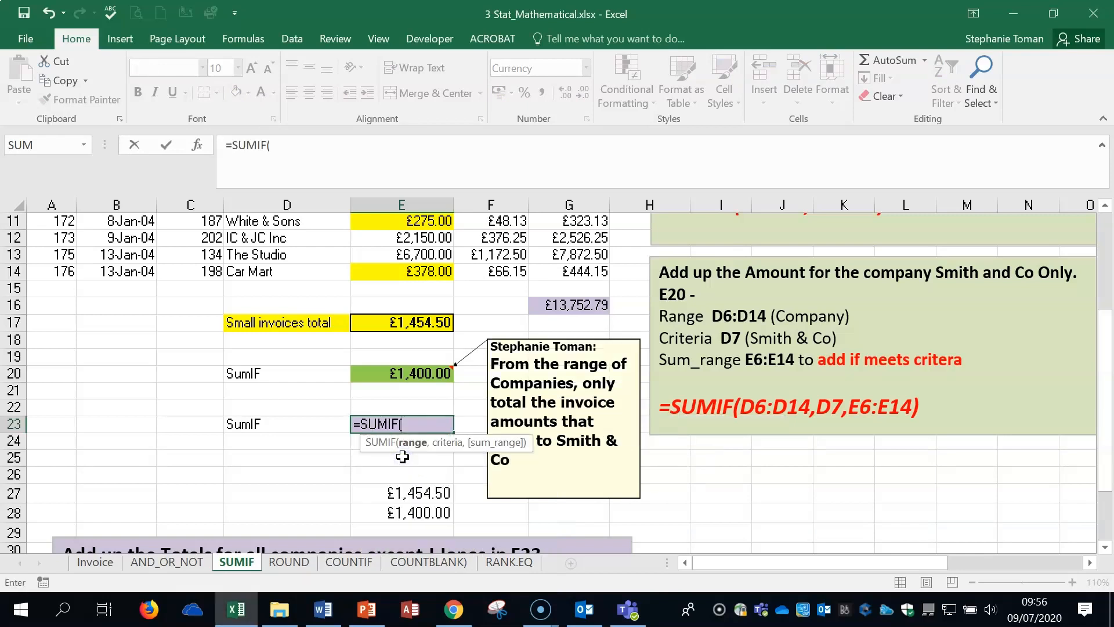
left_click(198, 147)
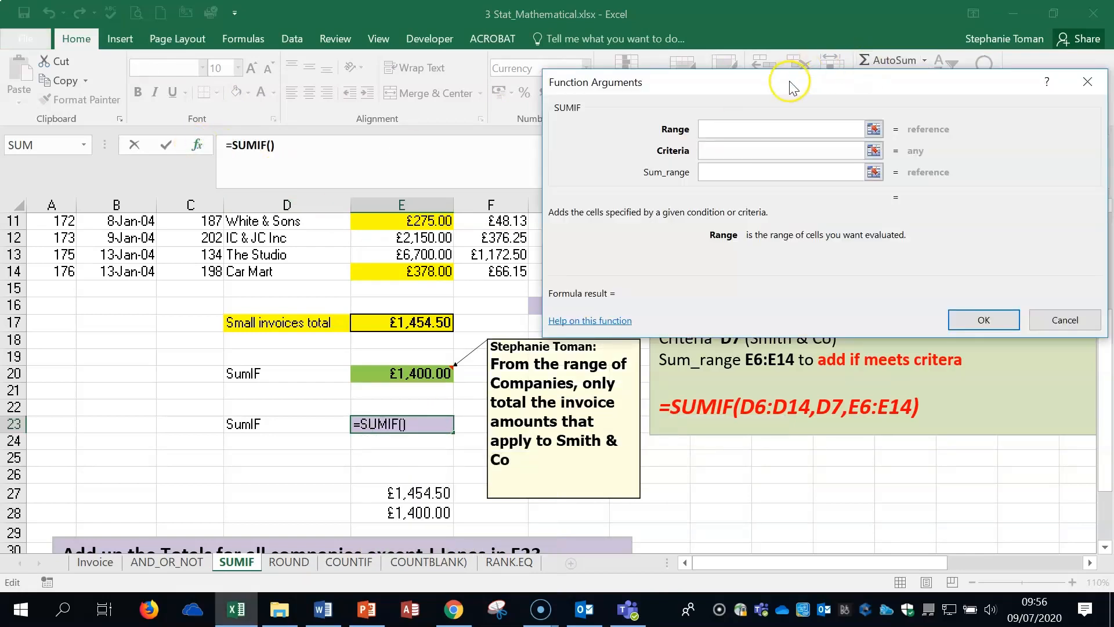
Step: Set the Range argument of the E23 SUMIF to the company cells D6:D14
left_click_drag(791, 77, 876, 268)
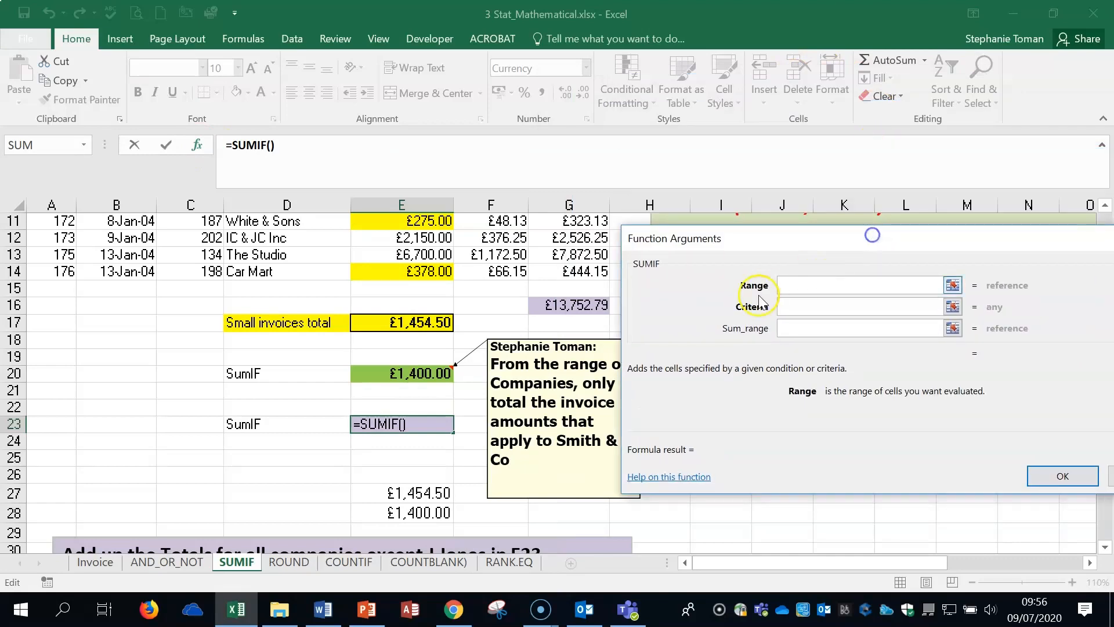
left_click(809, 286)
scroll(188, 348, "up", 2)
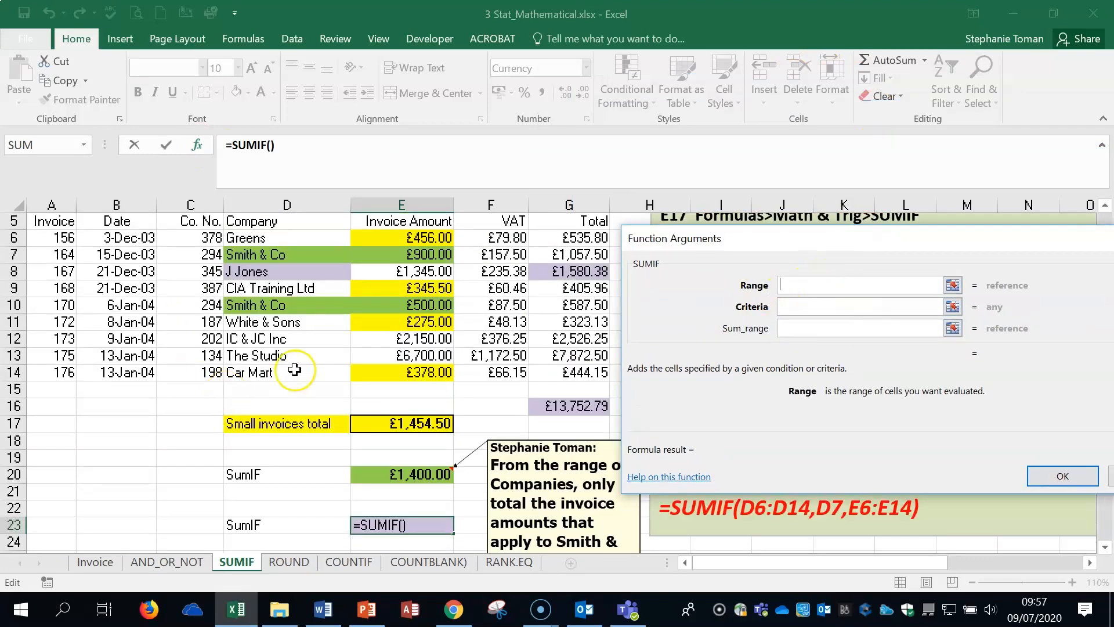
scroll(294, 223, "up", 1)
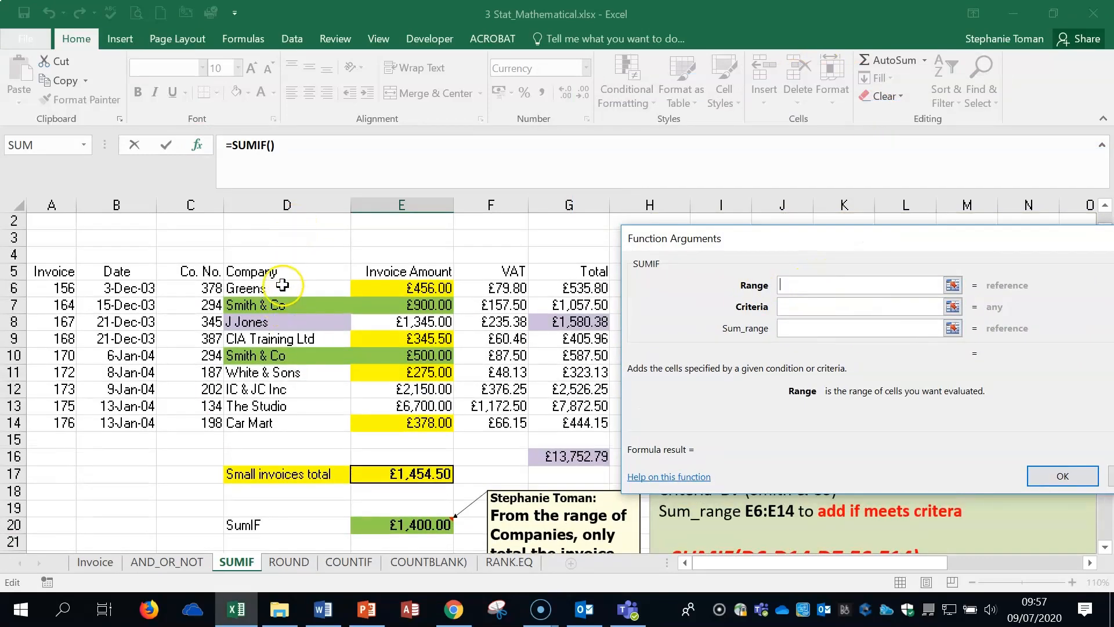
left_click_drag(287, 288, 279, 416)
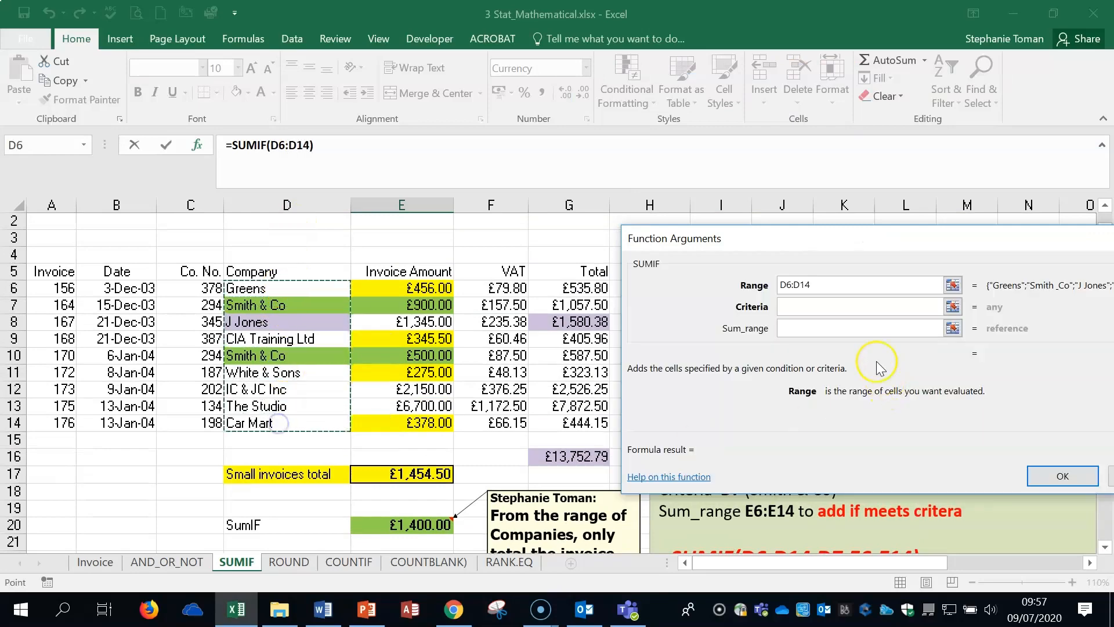
Step: Set the Criteria to <> followed by the company name in D8 and the Sum_range to G6:G14, and insert the function in E23
left_click(798, 302)
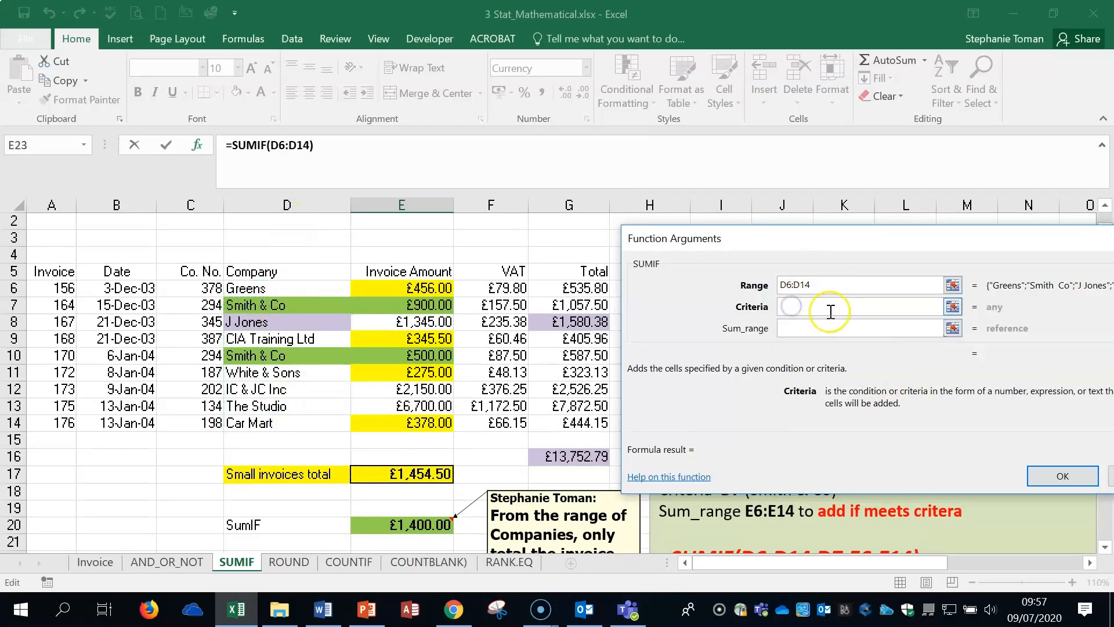
type("<>J Jone")
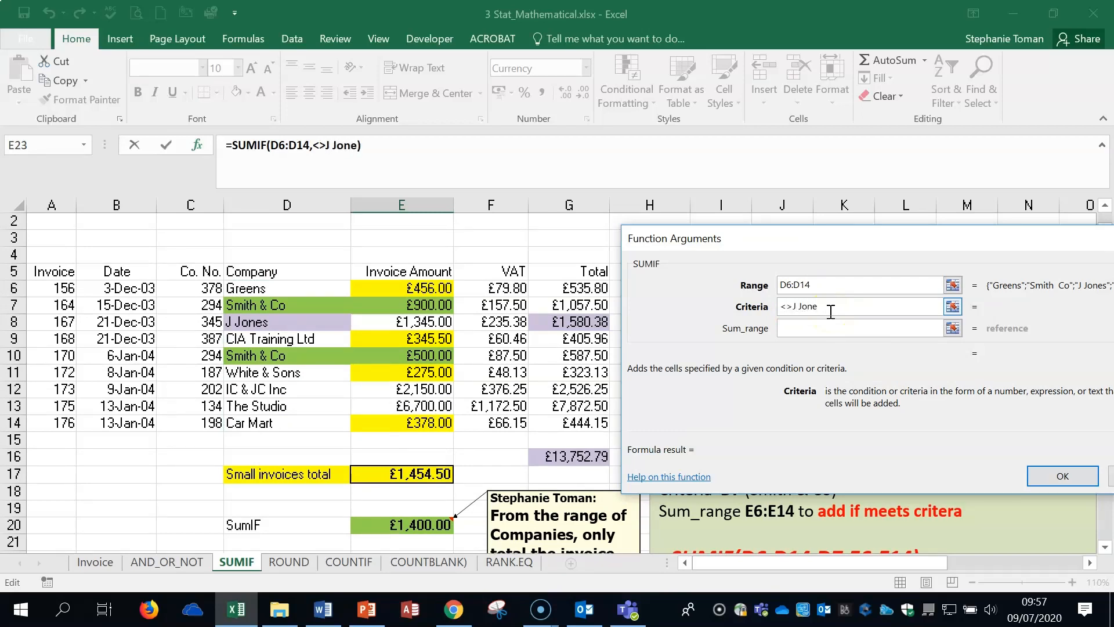
left_click(832, 311)
left_click(800, 329)
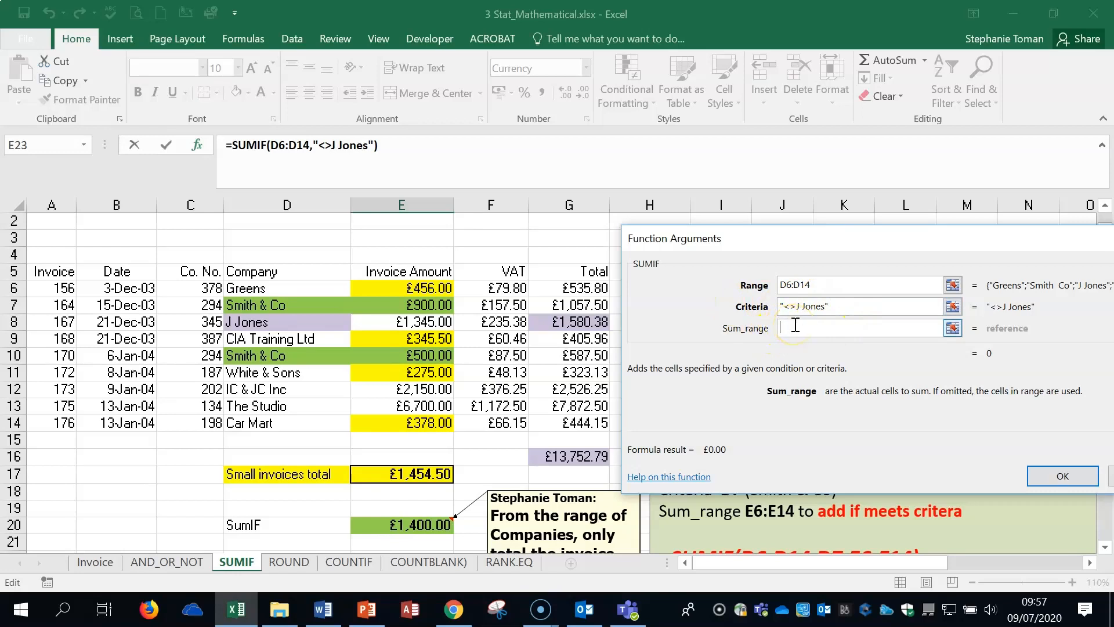
left_click_drag(585, 288, 591, 423)
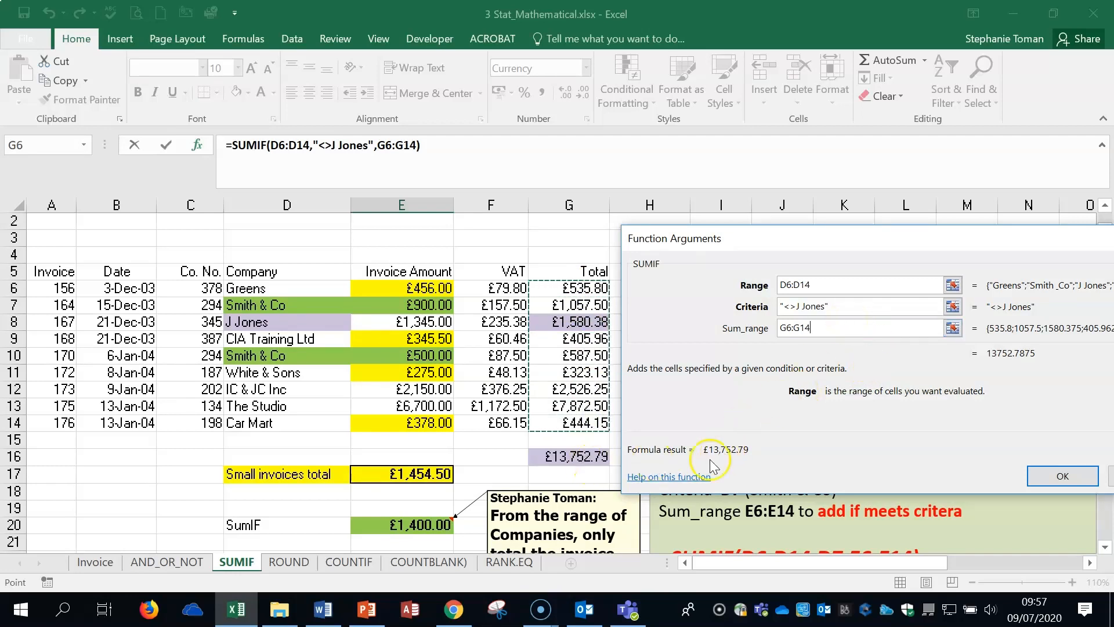
left_click(1062, 476)
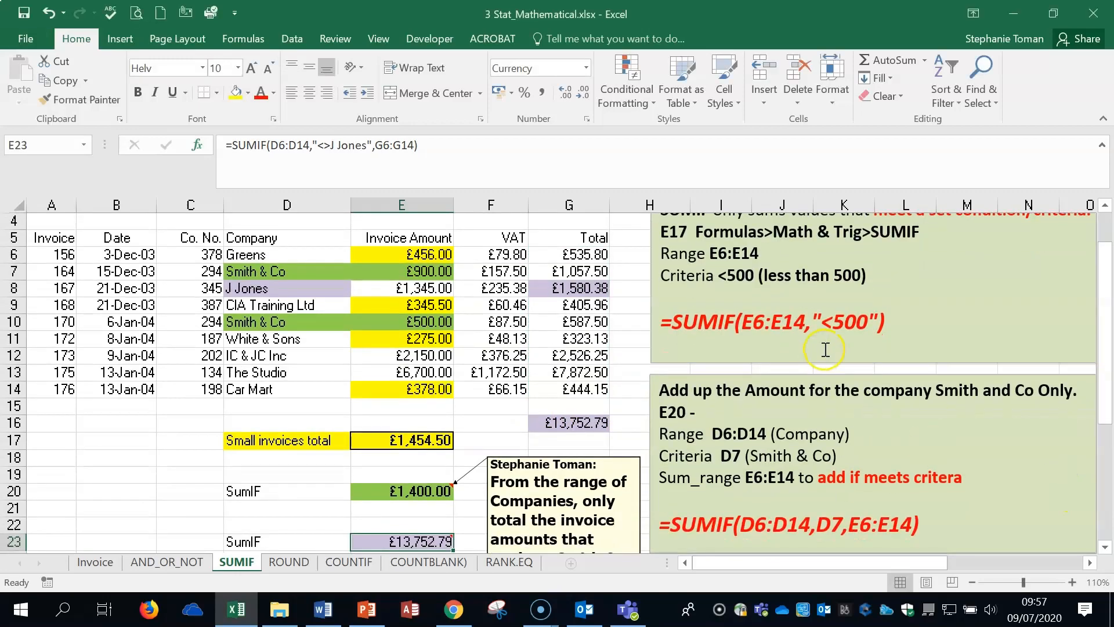
scroll(825, 349, "down", 2)
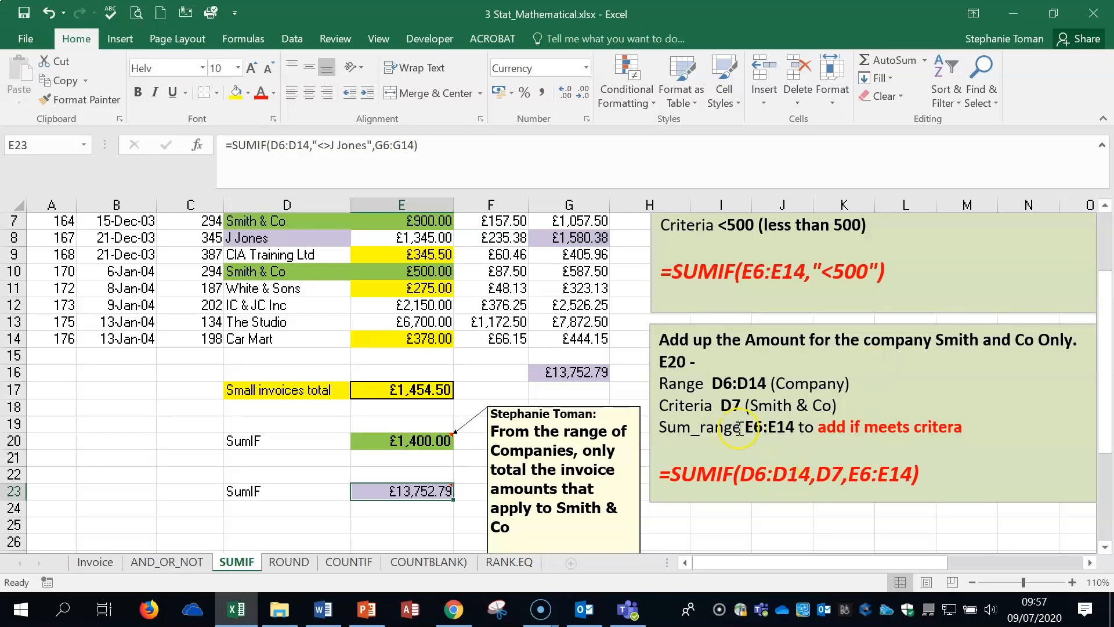
Step: Go to the ROUND worksheet and inspect how the first invoice total in G6 is calculated
left_click(287, 562)
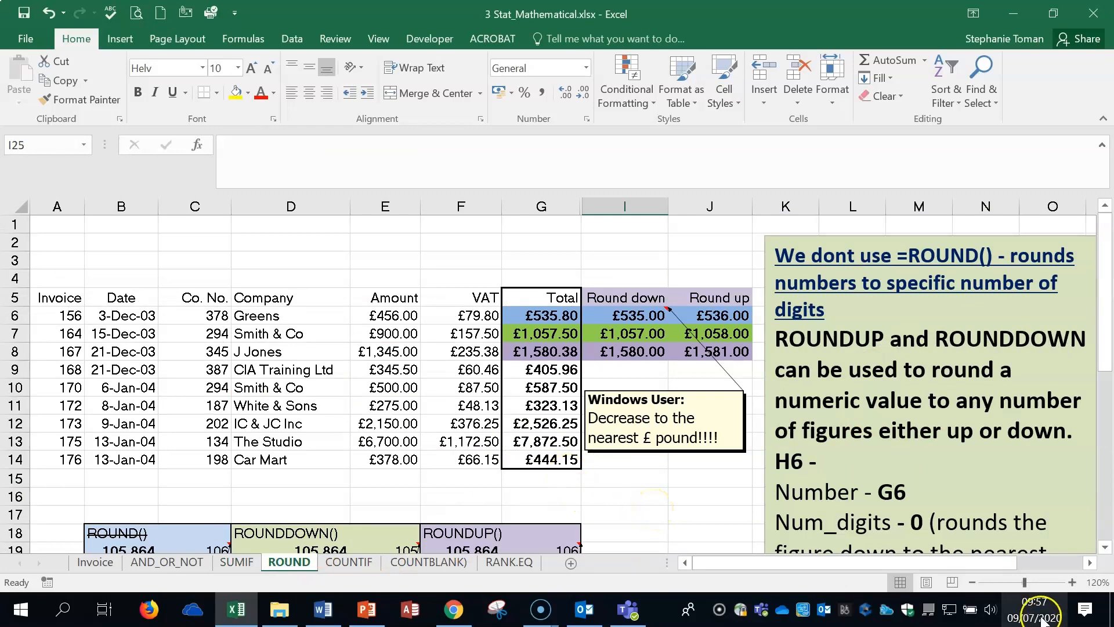
left_click(972, 582)
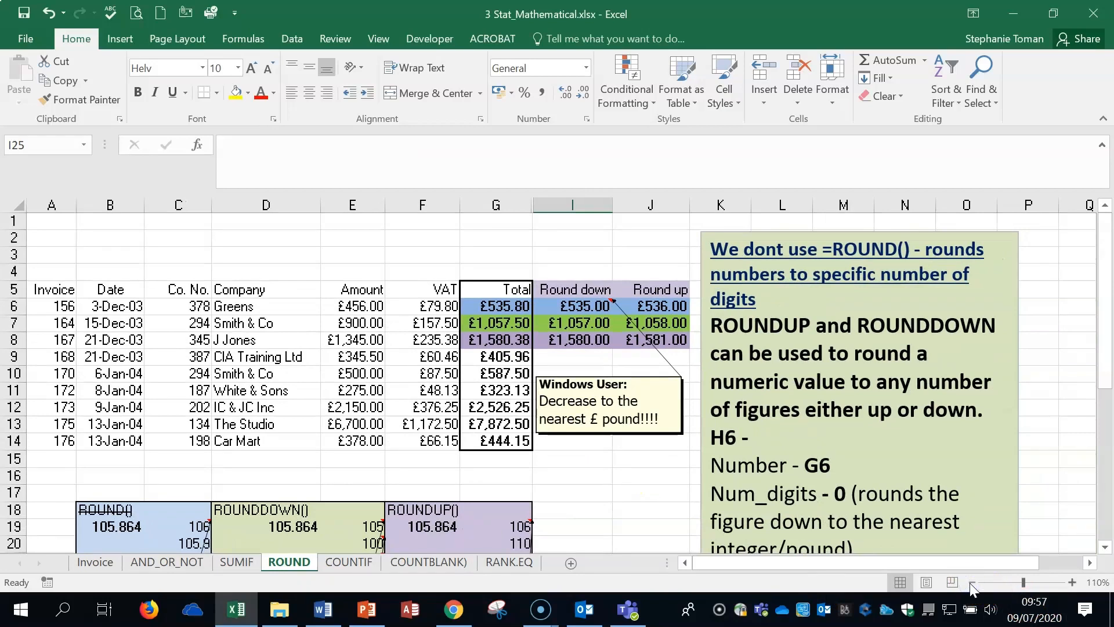
left_click(493, 307)
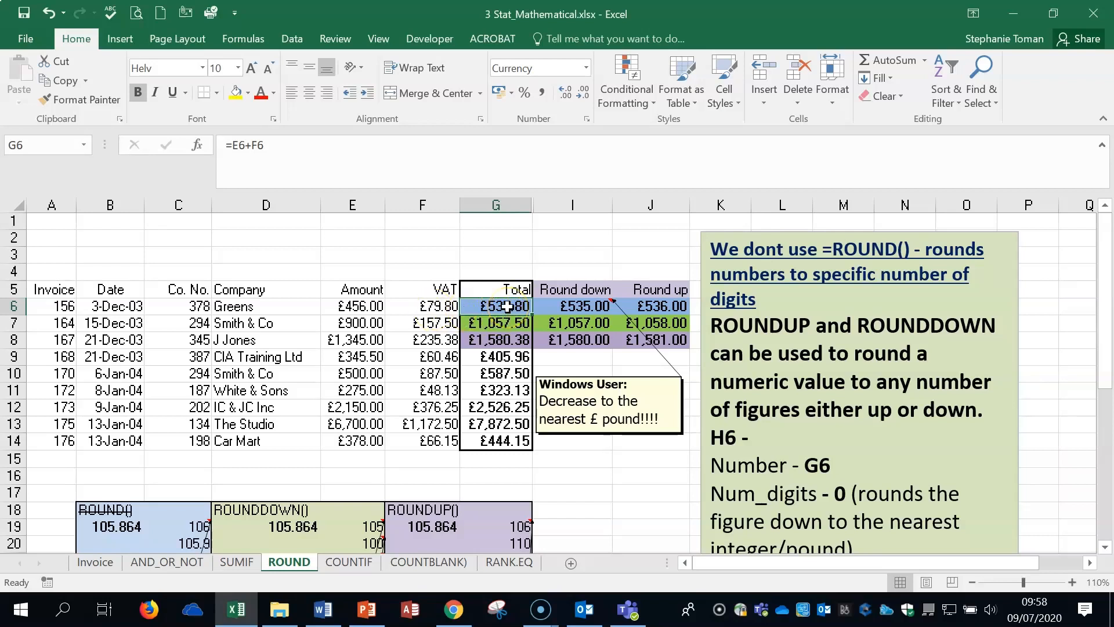
double_click(508, 305)
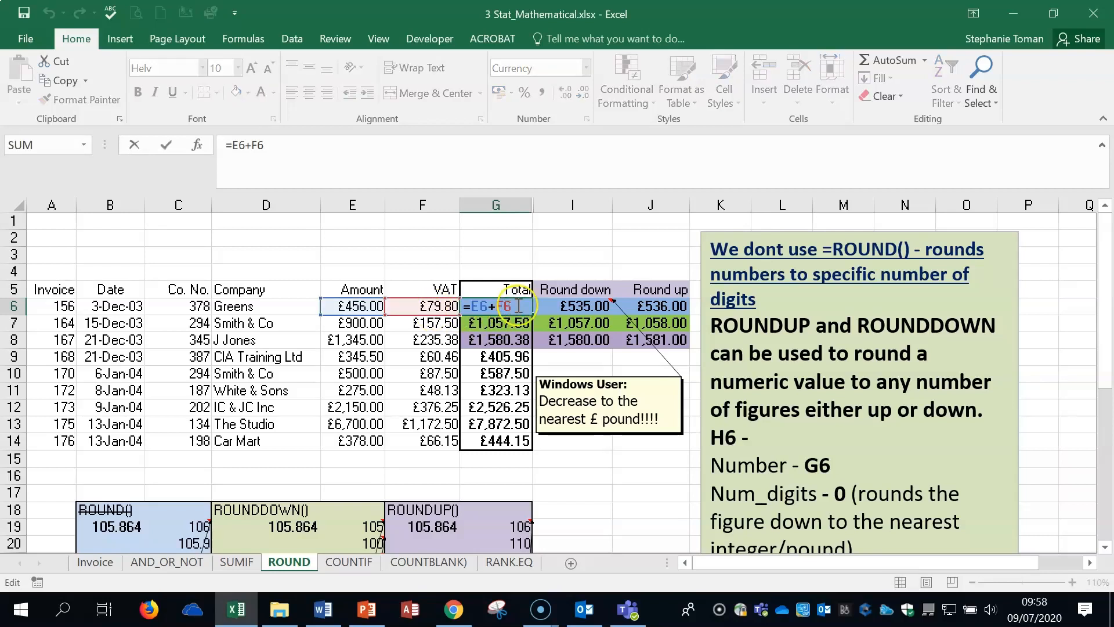
key("Escape")
Step: Inspect the ROUNDDOWN formula in I6 and the ROUNDUP formula in J6, leaving both without edits
double_click(580, 306)
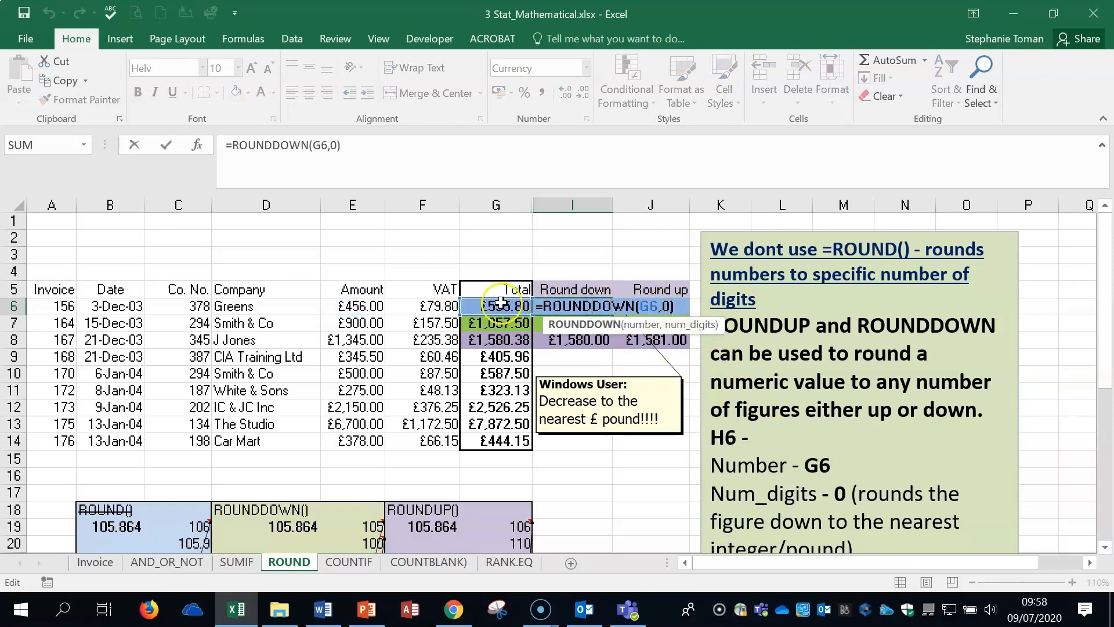
key("Escape")
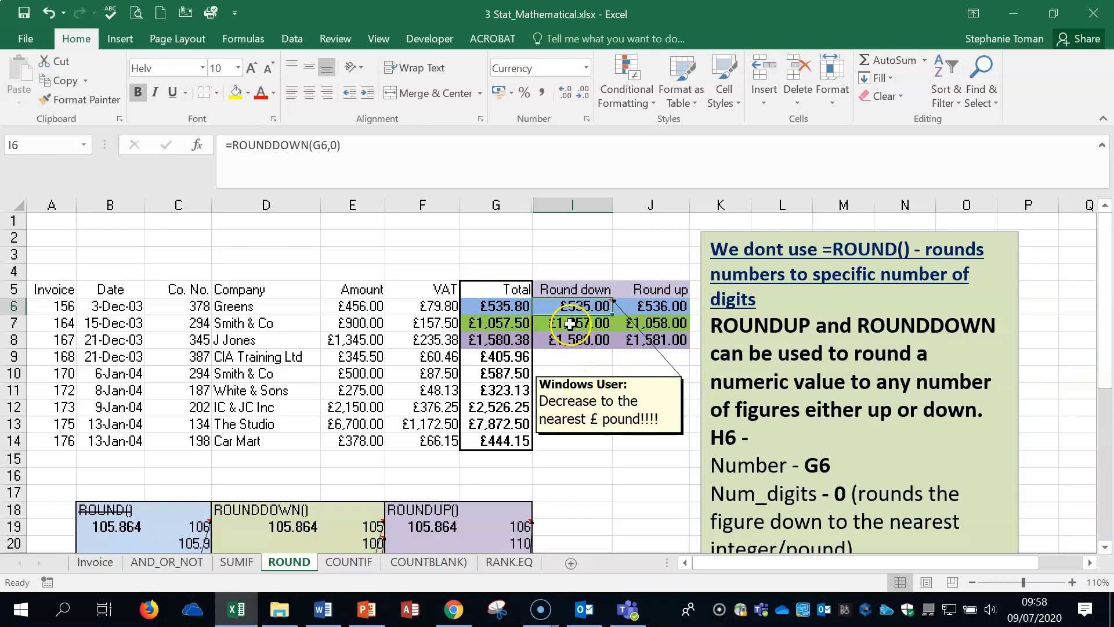
double_click(594, 304)
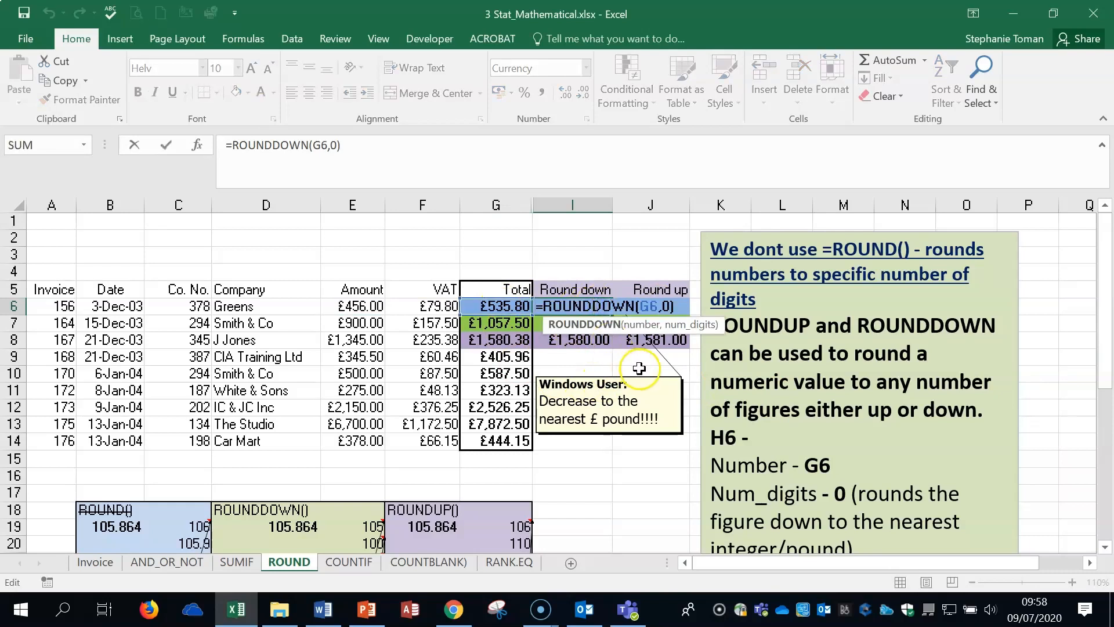
key("Escape")
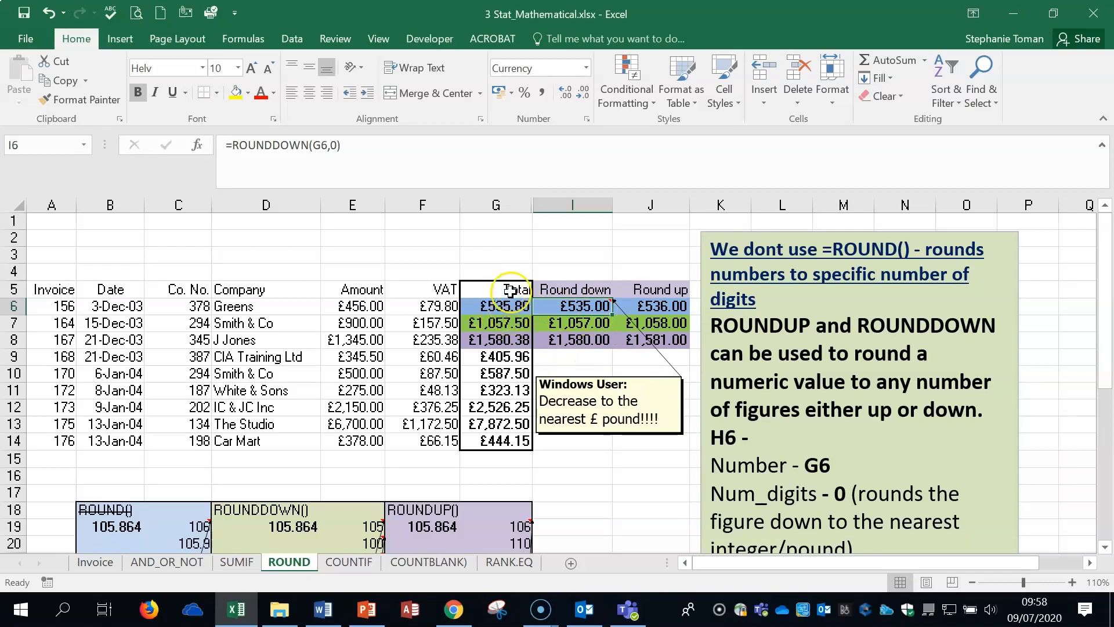
left_click(665, 308)
double_click(665, 308)
key("Escape")
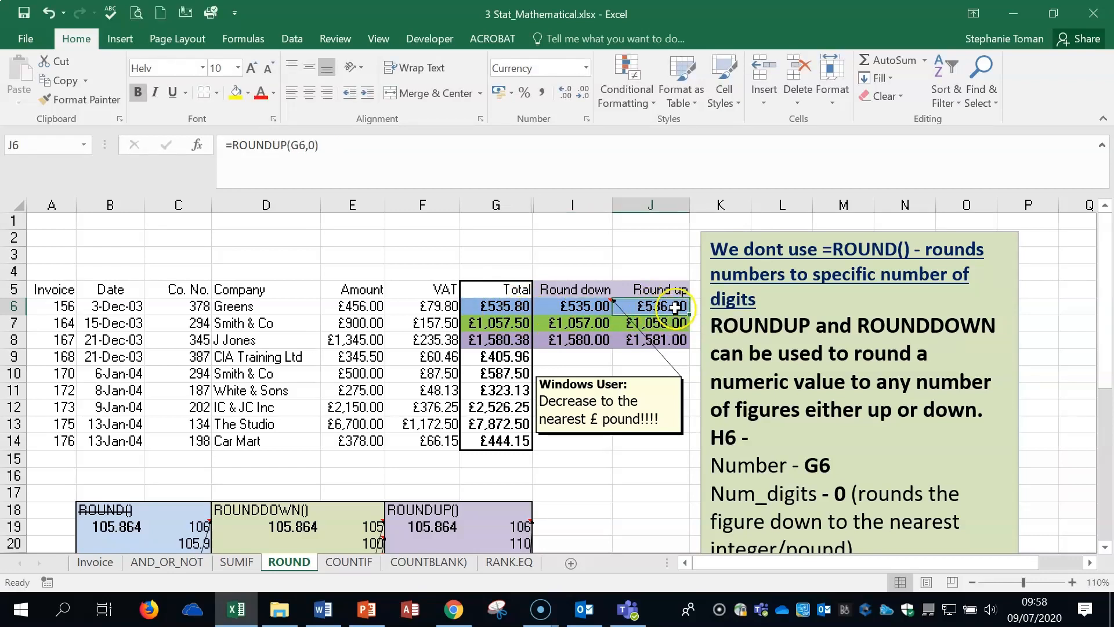
Step: Check the rounding formulas in I6:I8 and J8, and view the ROUND, ROUNDDOWN and ROUNDUP examples below the invoice table
left_click(600, 307)
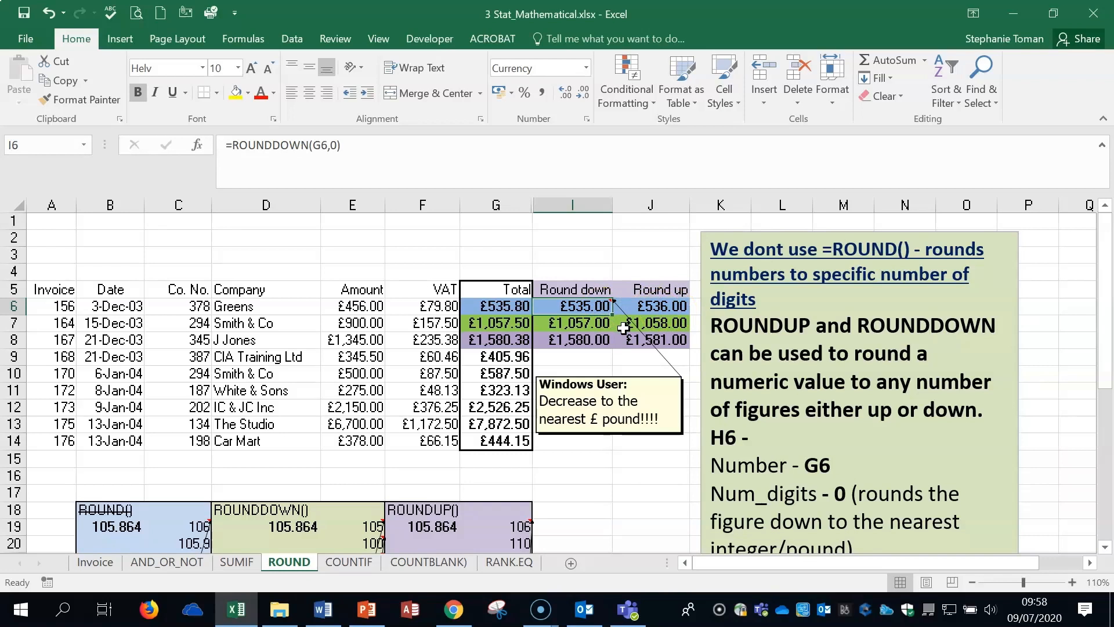
left_click(580, 323)
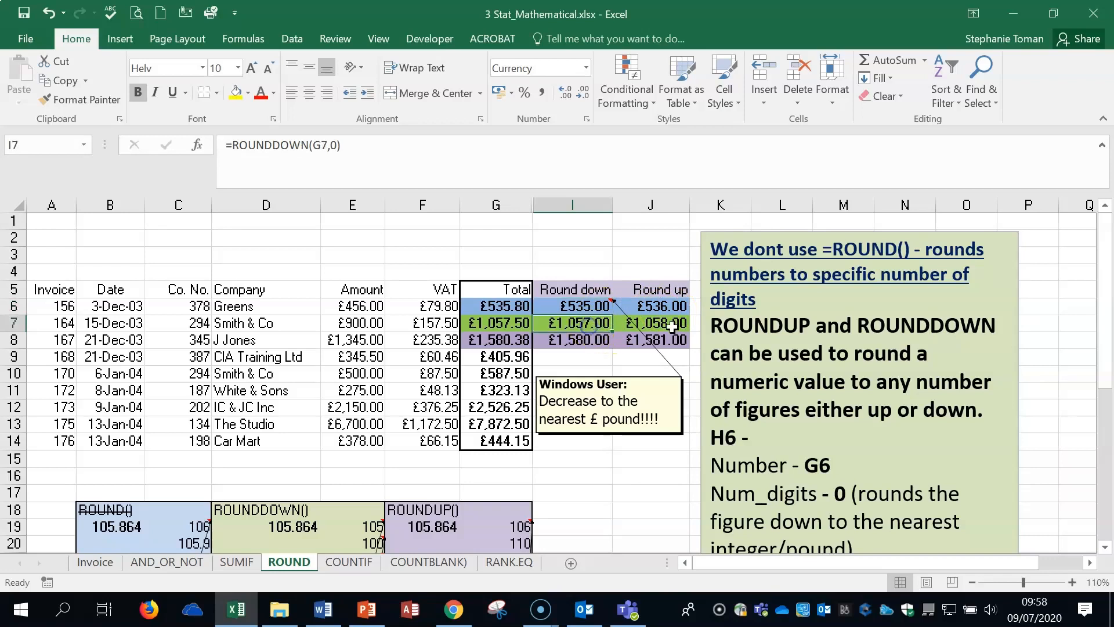
left_click(582, 339)
left_click(653, 342)
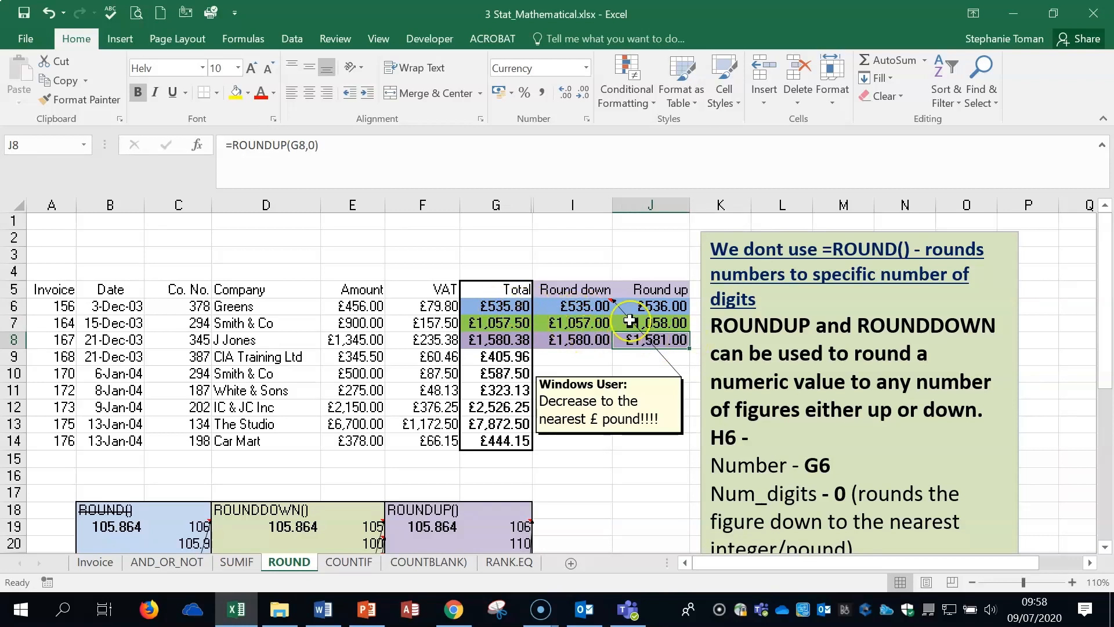
left_click(637, 485)
scroll(637, 484, "down", 2)
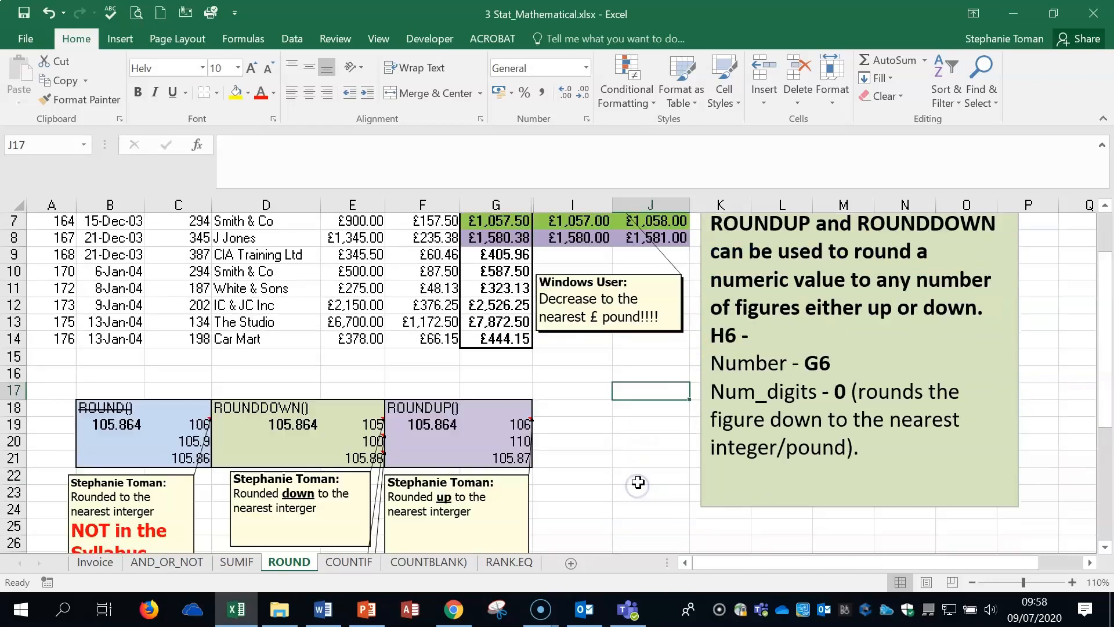
scroll(638, 481, "up", 2)
Step: Compare the round-down formulas in I7 and I6 with the round-up formula in J6
left_click(575, 323)
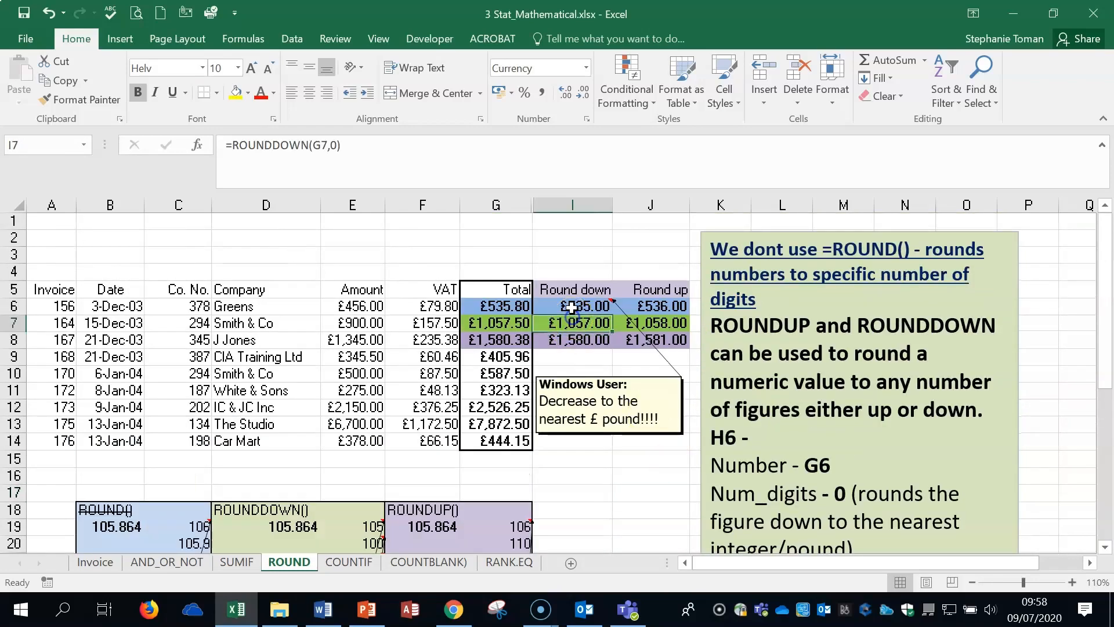
left_click(635, 306)
left_click(586, 304)
left_click(638, 306)
left_click(626, 490)
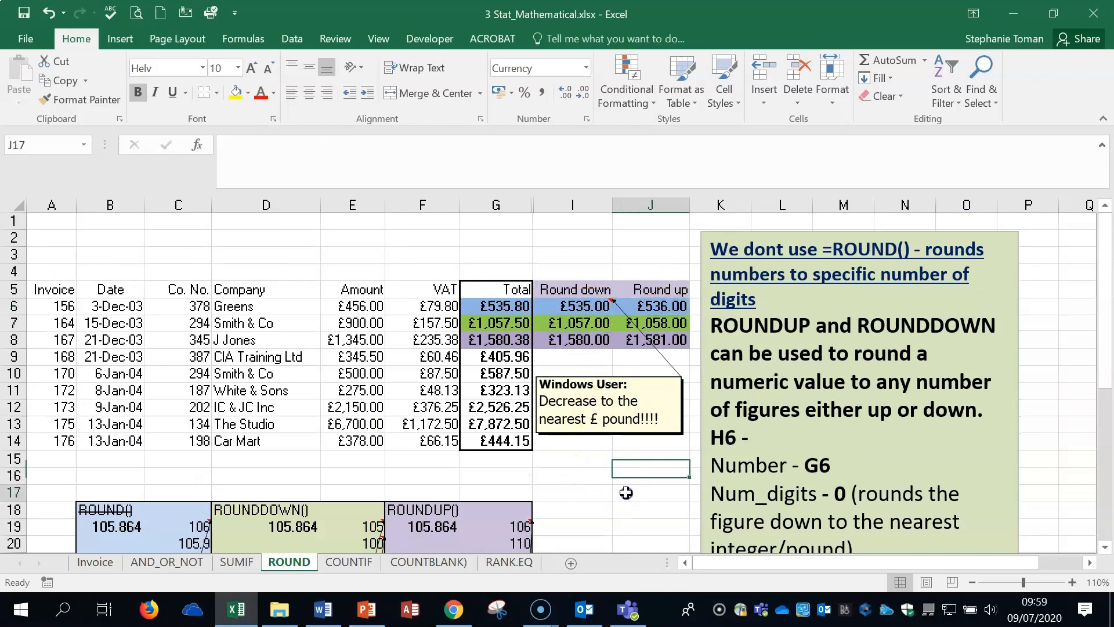
Step: Inspect the ROUND example formulas in C19:C21 below the invoice table and return to the invoice rows
scroll(627, 490, "down", 2)
scroll(627, 492, "down", 2)
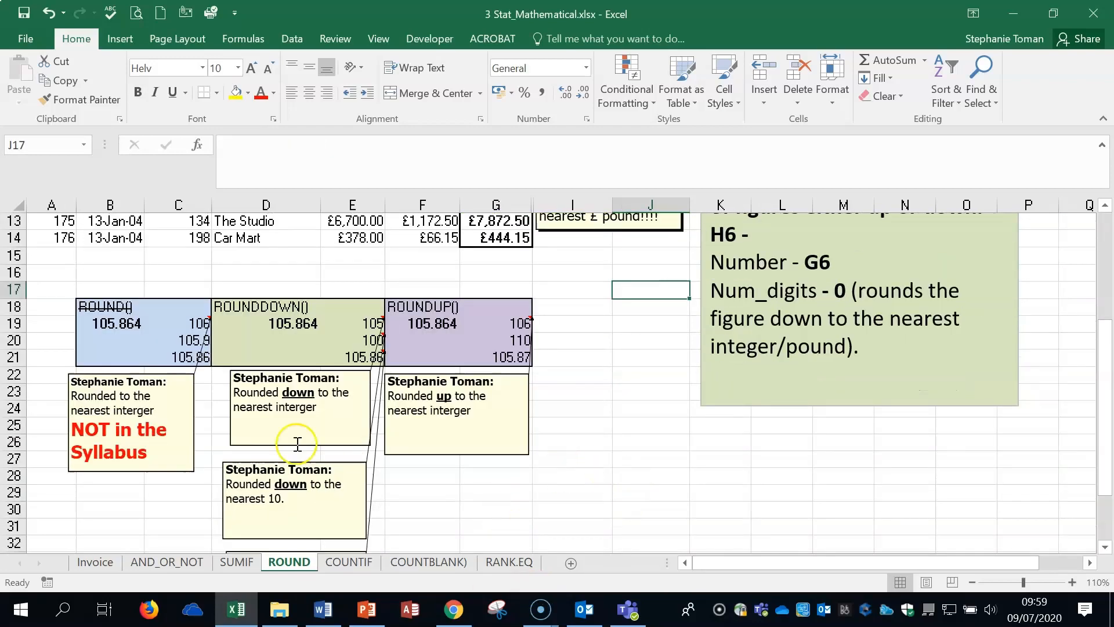
left_click(359, 356)
left_click(167, 356)
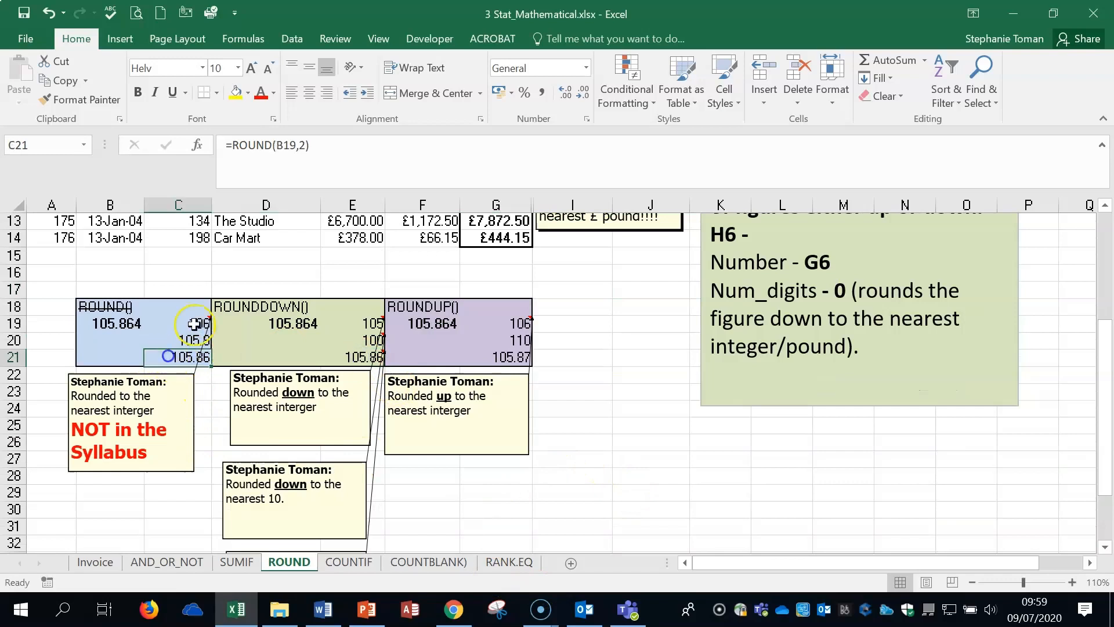
left_click(195, 326)
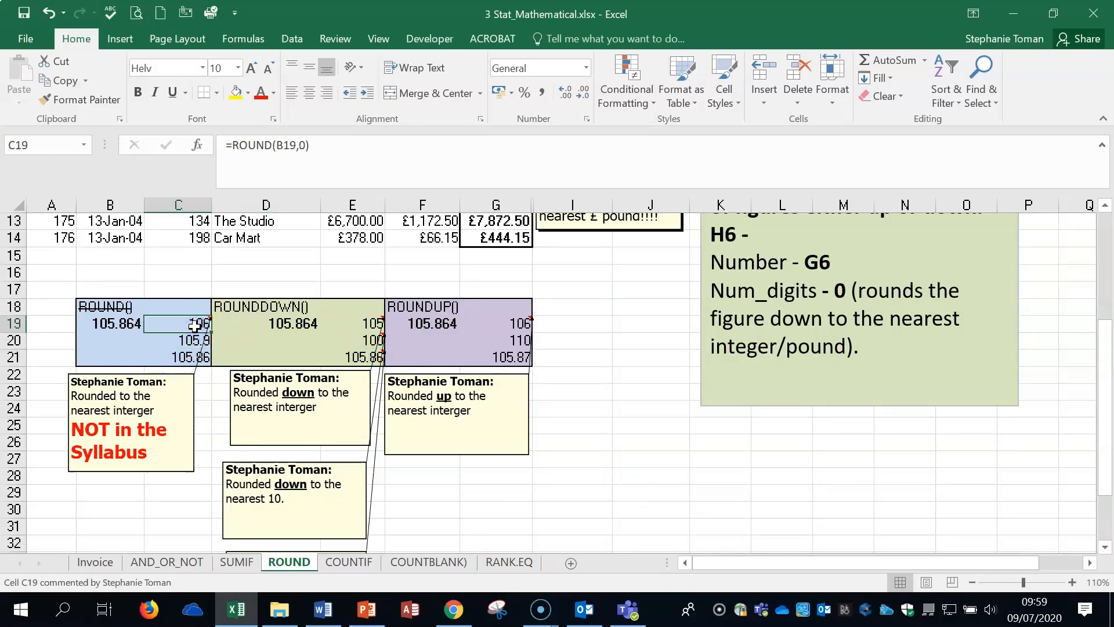
left_click(196, 341)
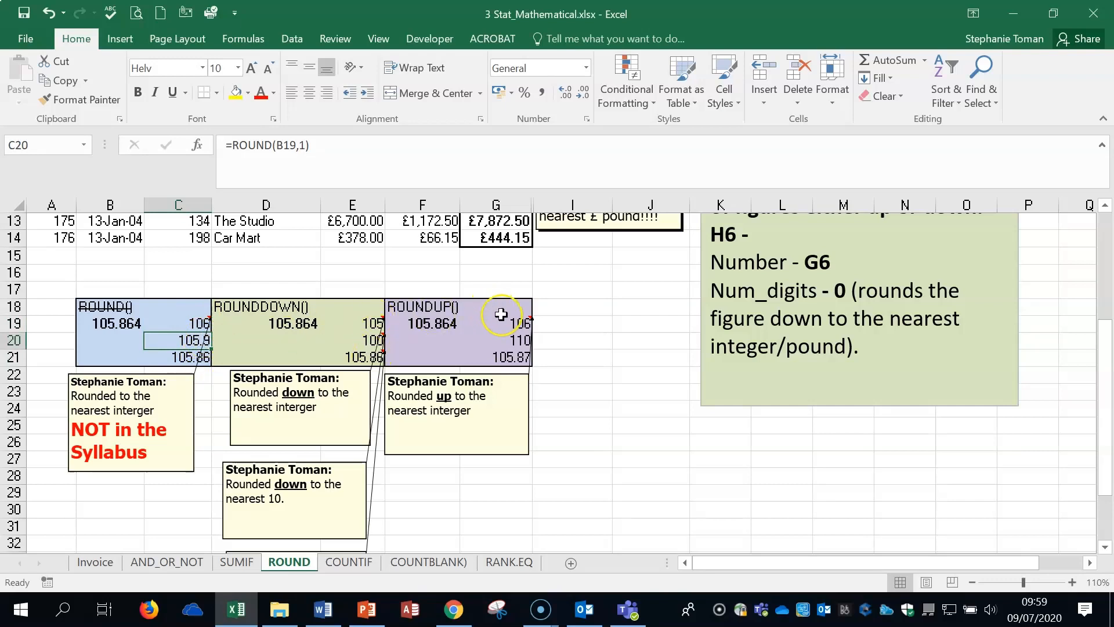
left_click(620, 428)
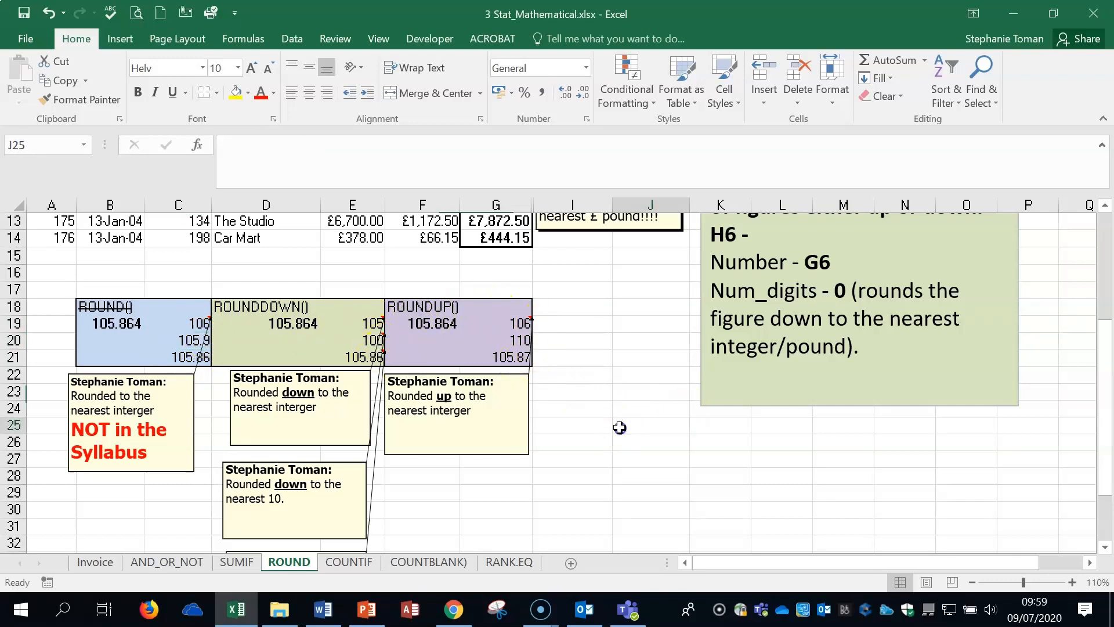
scroll(620, 427, "up", 4)
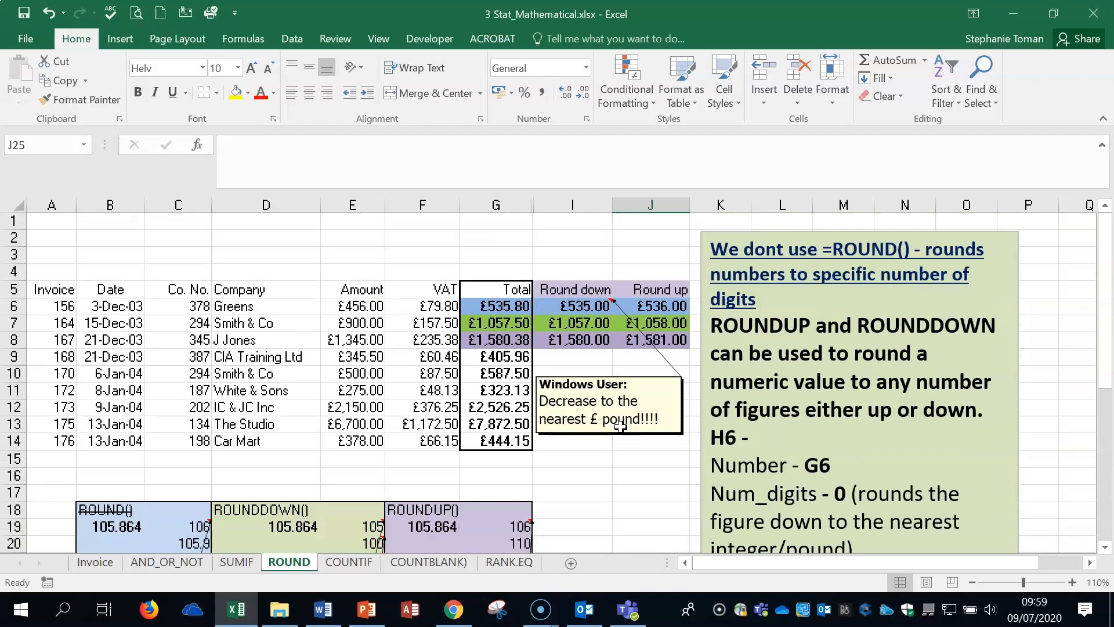
Step: Clear the round-down formula in I6 and rebuild it as =ROUNDDOWN(G6,1)
double_click(578, 306)
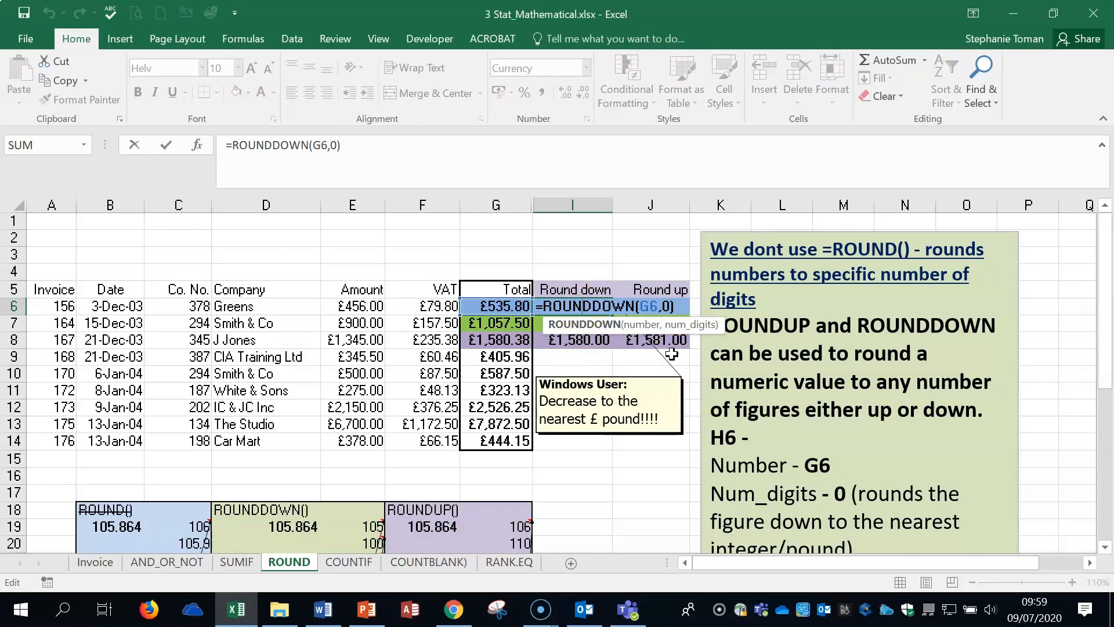
key("Return")
left_click(582, 310)
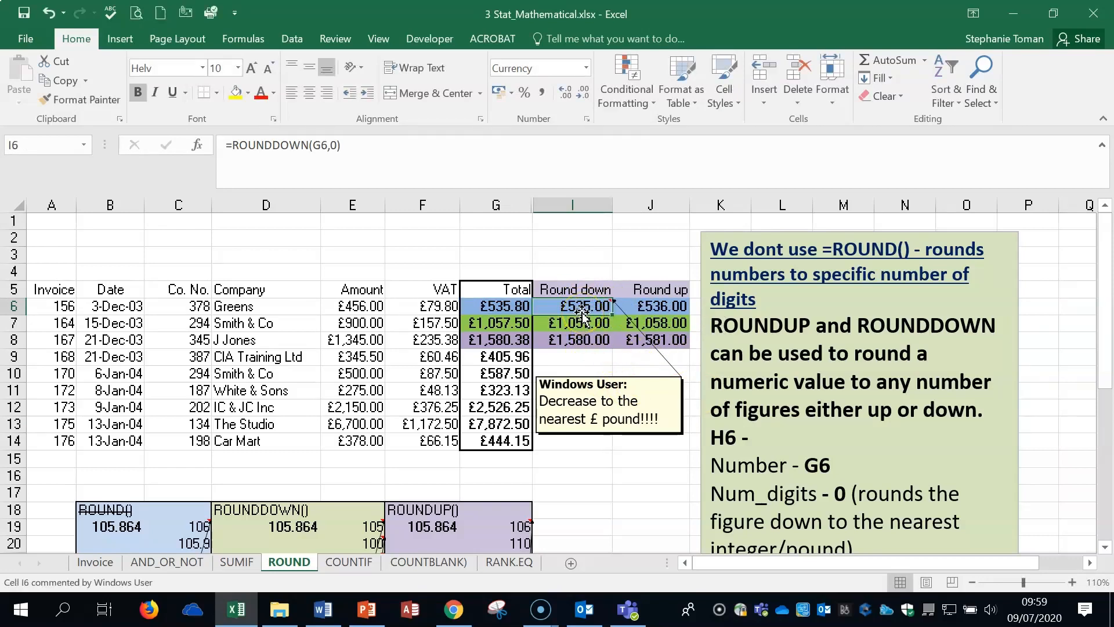
key("Delete")
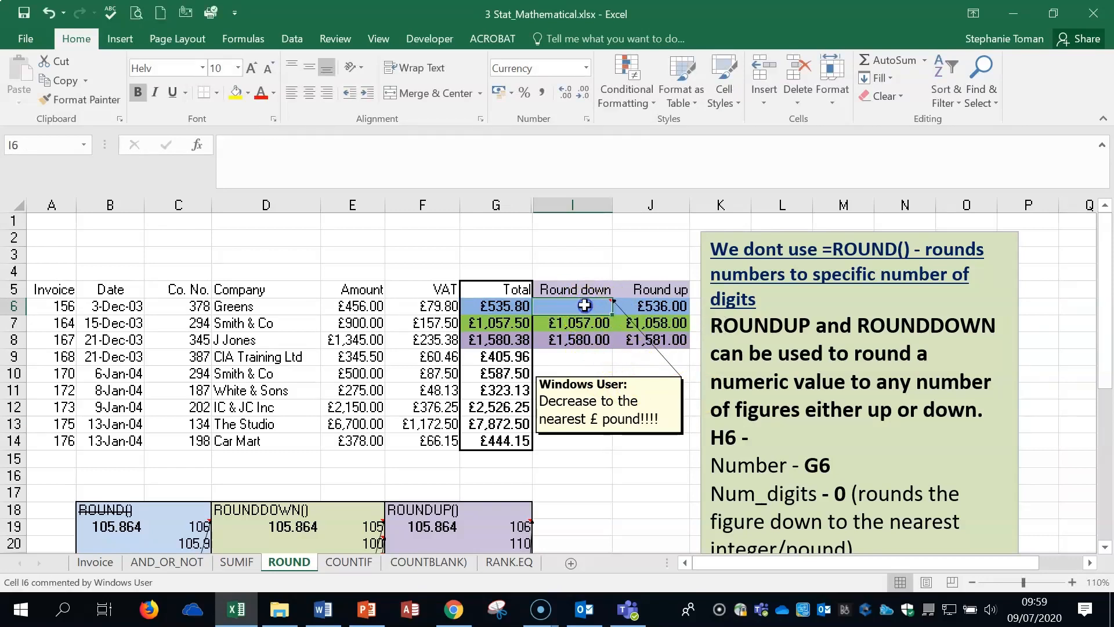
type("=r")
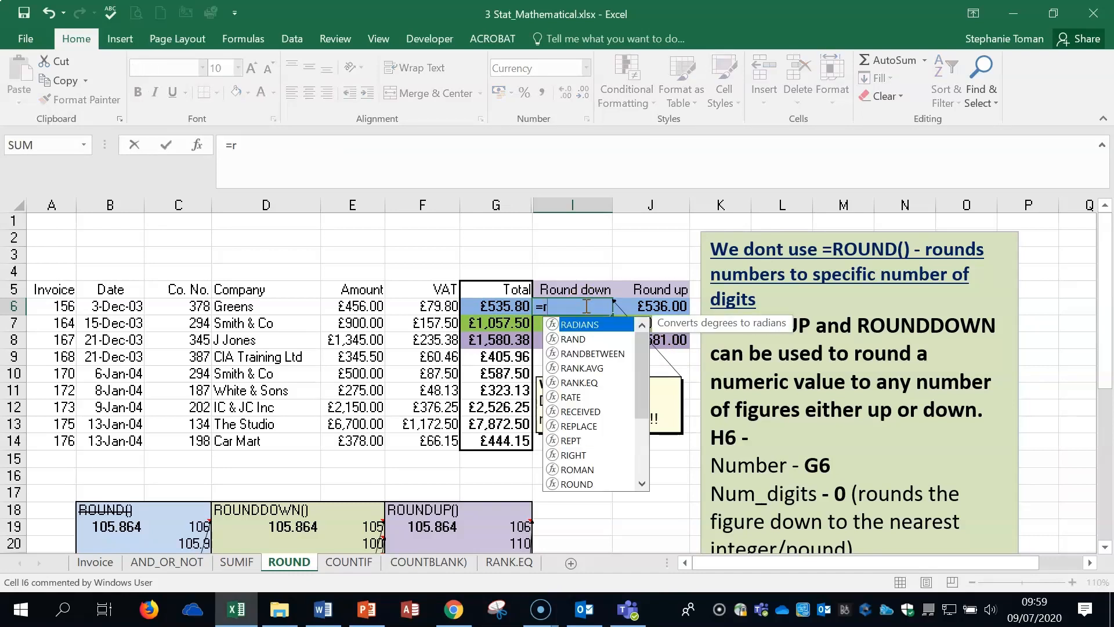
type("ound")
double_click(589, 338)
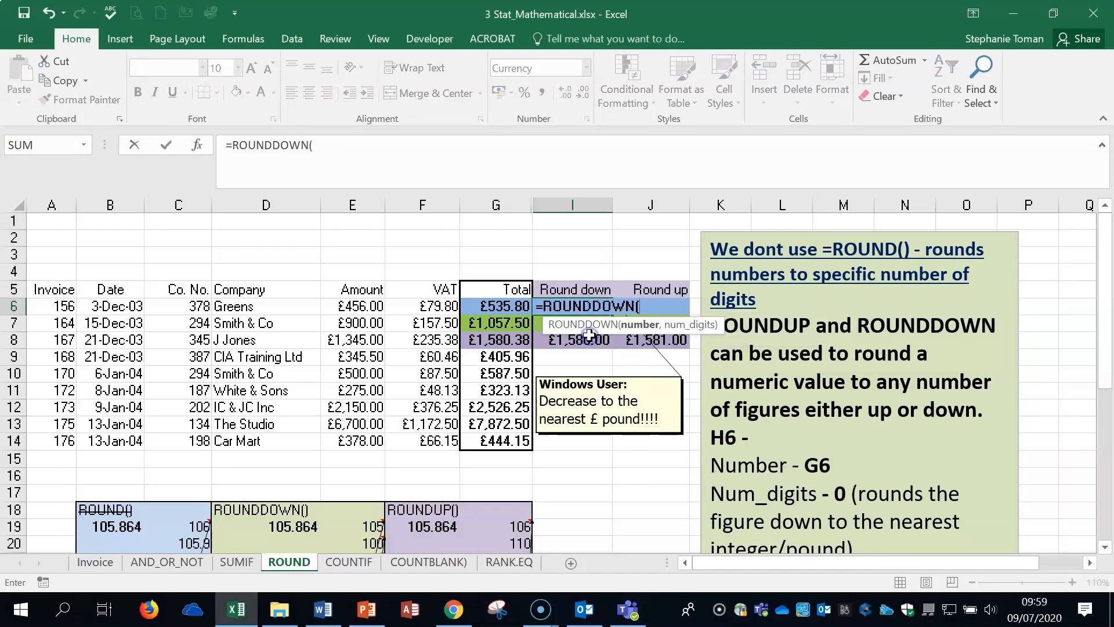
left_click(500, 306)
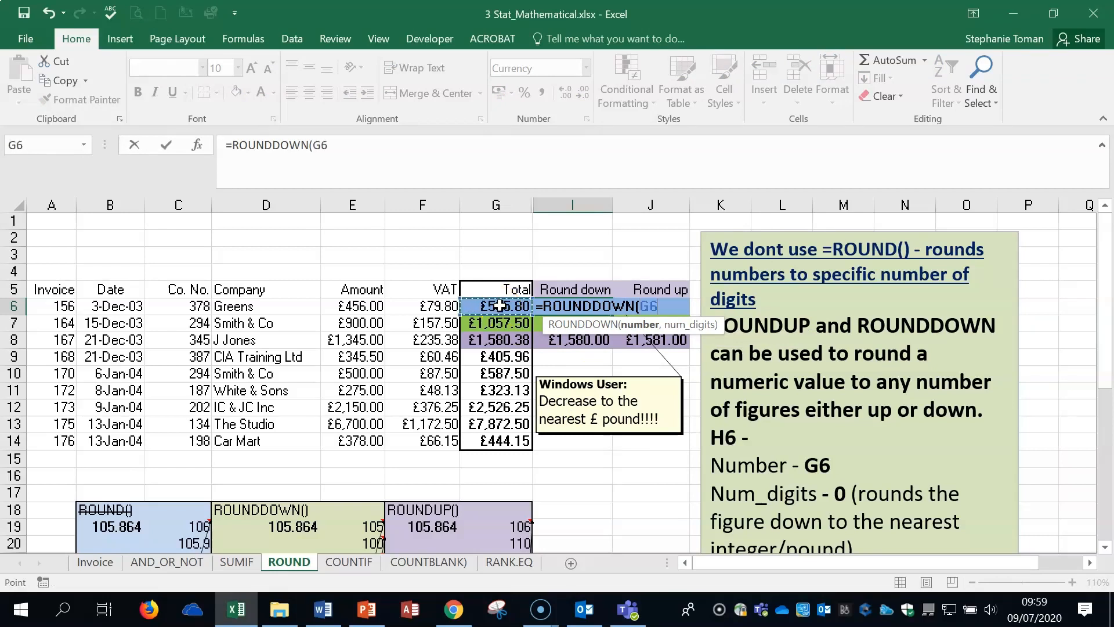
type(",1")
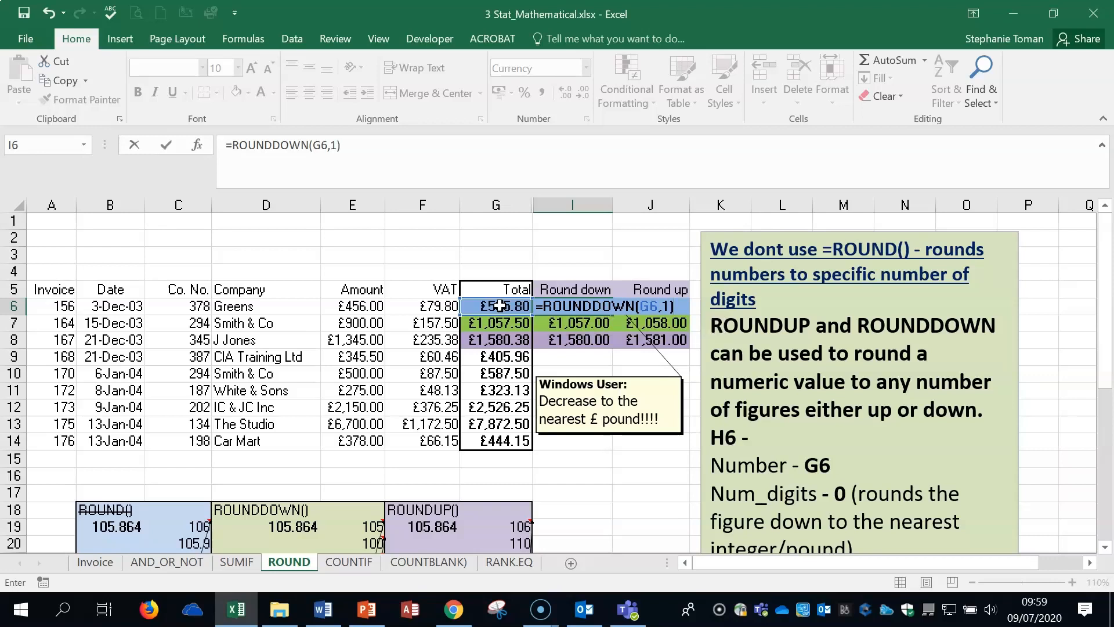
key("Return")
left_click(586, 309)
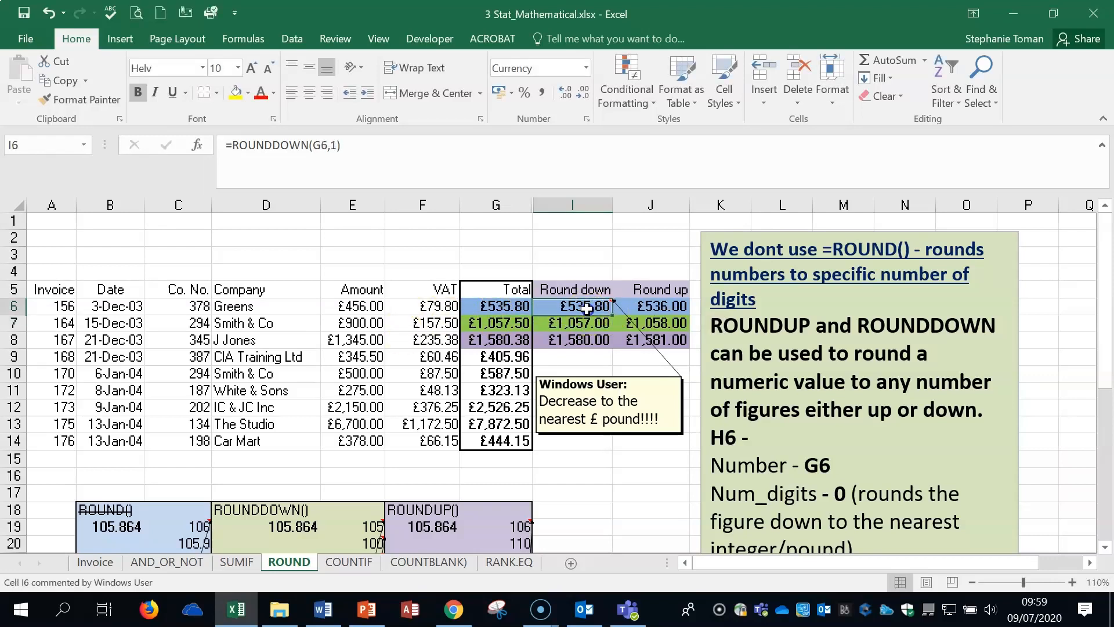
Step: Check the one-decimal ROUNDDOWN formula in I6 and fill it down through I8
double_click(586, 308)
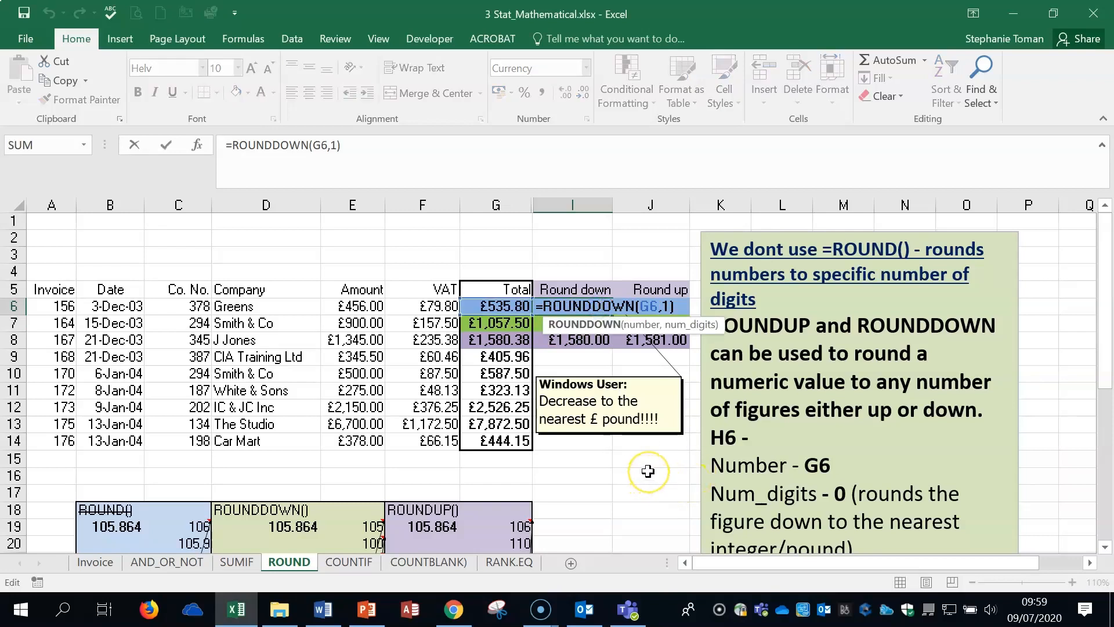
key("Escape")
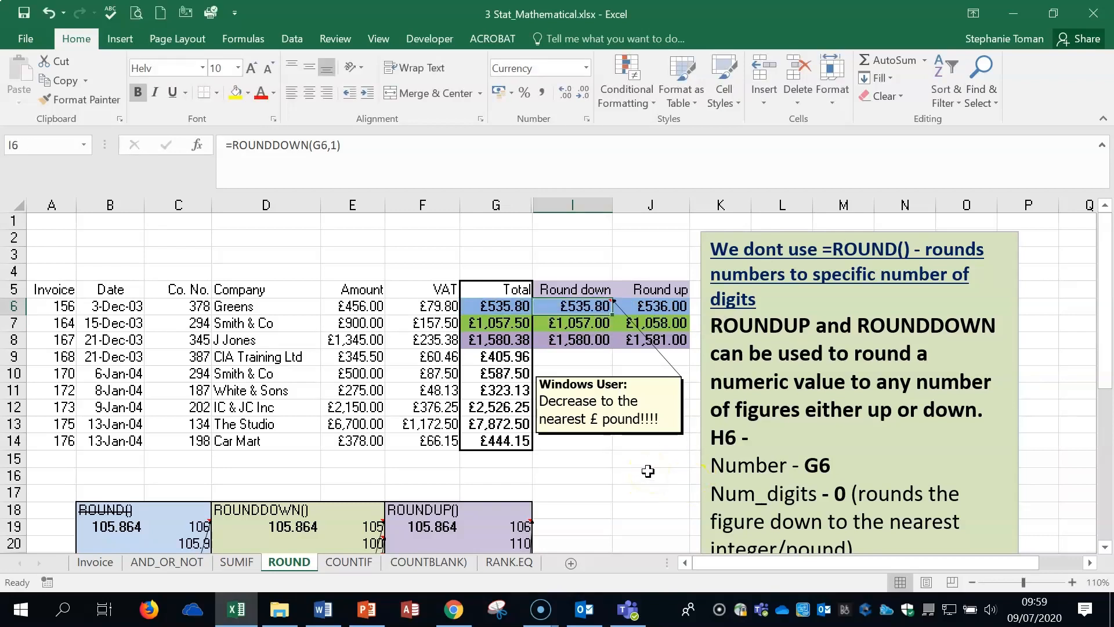
left_click(610, 315)
left_click_drag(611, 315, 610, 331)
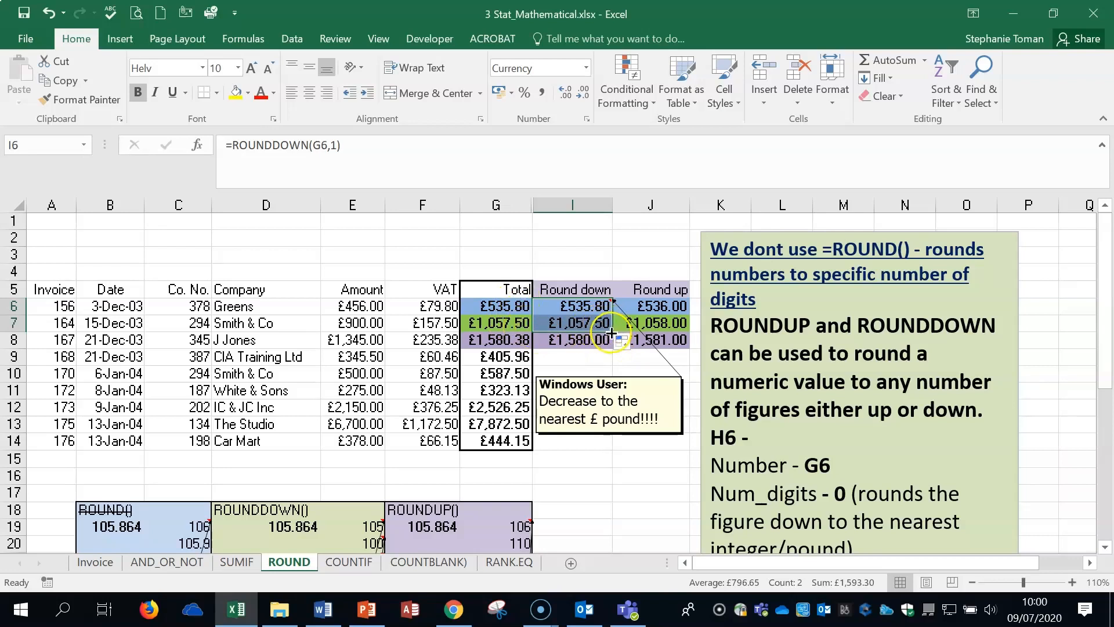
left_click_drag(611, 332, 612, 348)
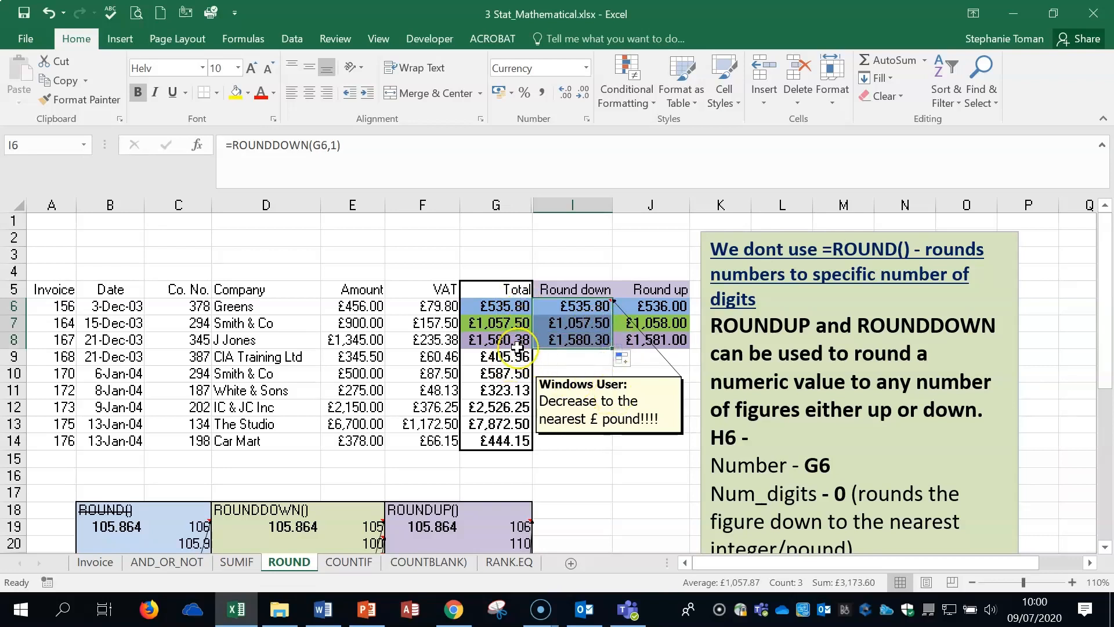
Step: Set the number of digits in I6's ROUNDDOWN formula to 0 and copy the formula down to I8
left_click(592, 312)
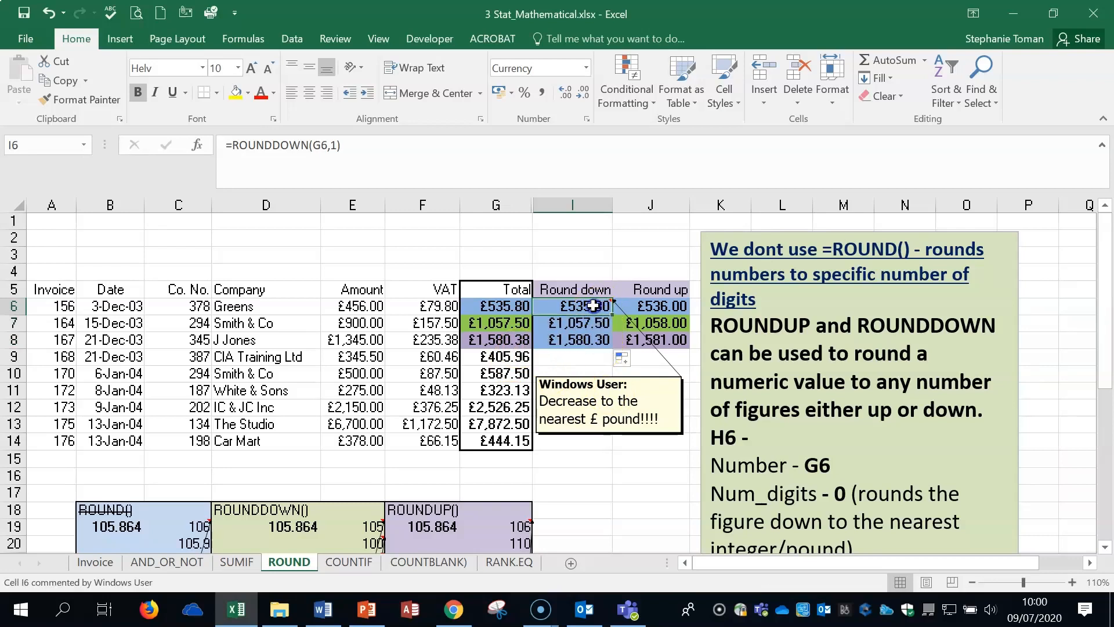
double_click(335, 144)
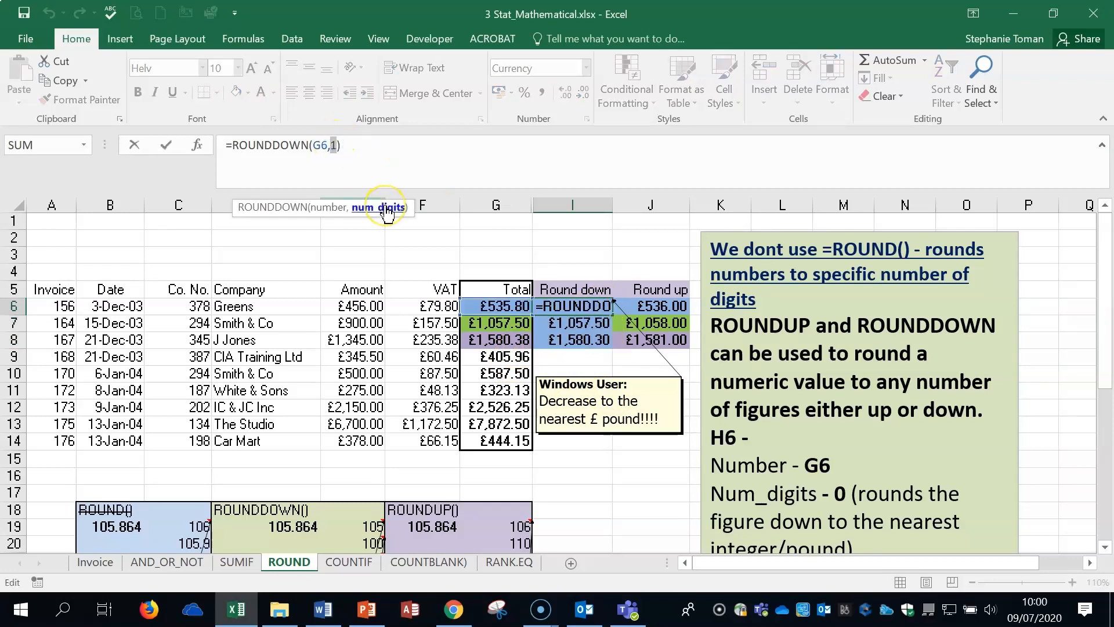
type("0")
left_click(165, 145)
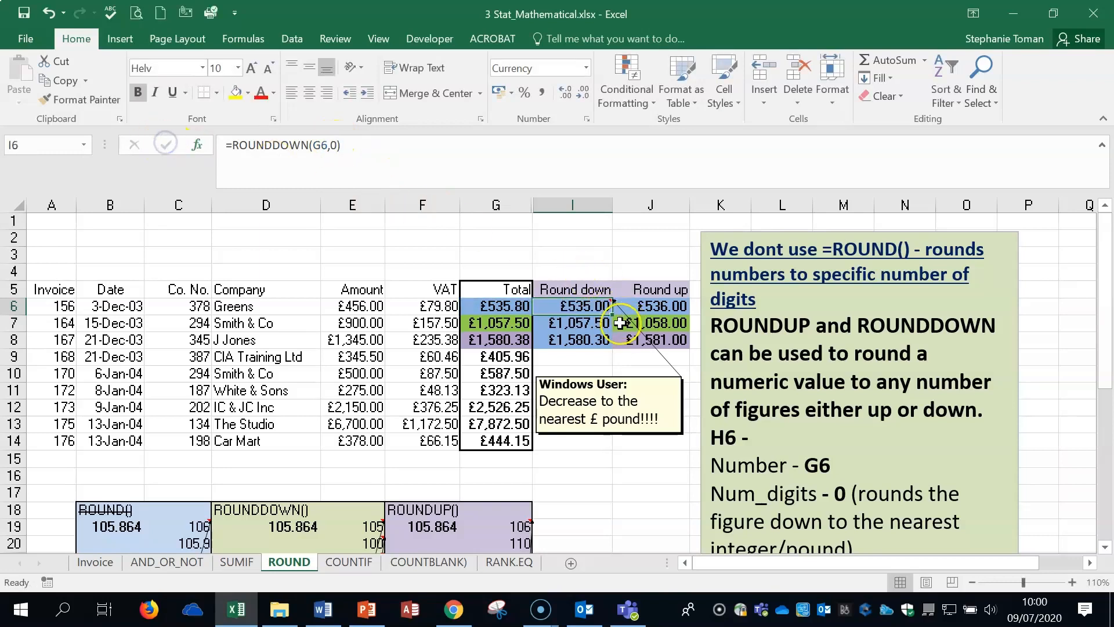
left_click_drag(612, 315, 608, 348)
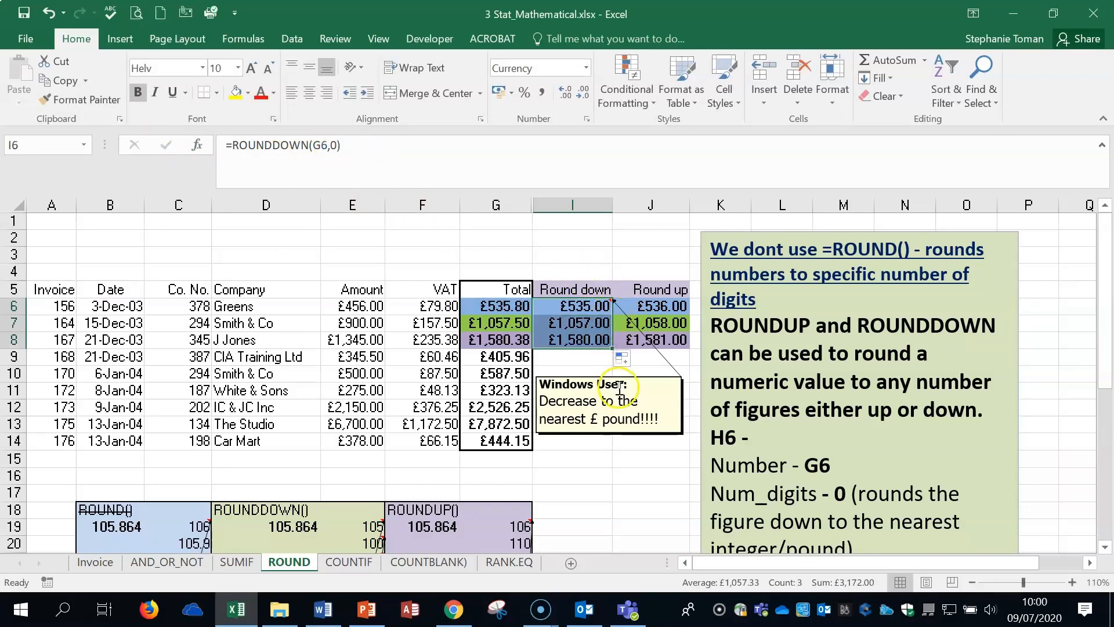
Step: Change I6 to =ROUNDDOWN(G6,2) and fill the formula down through I8
left_click(591, 308)
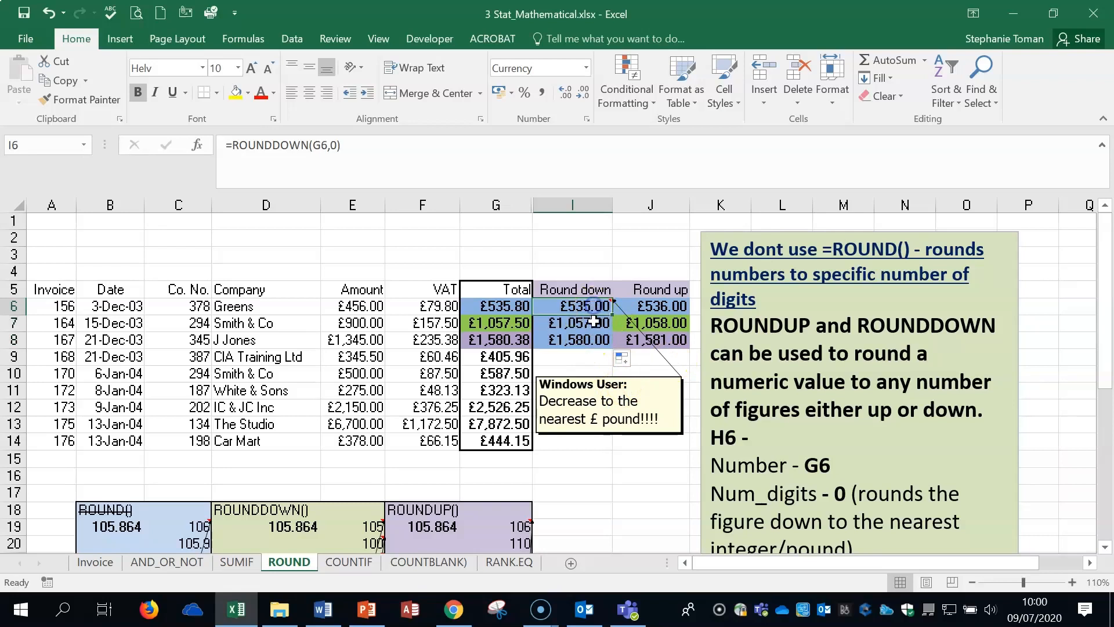
double_click(335, 145)
type("2")
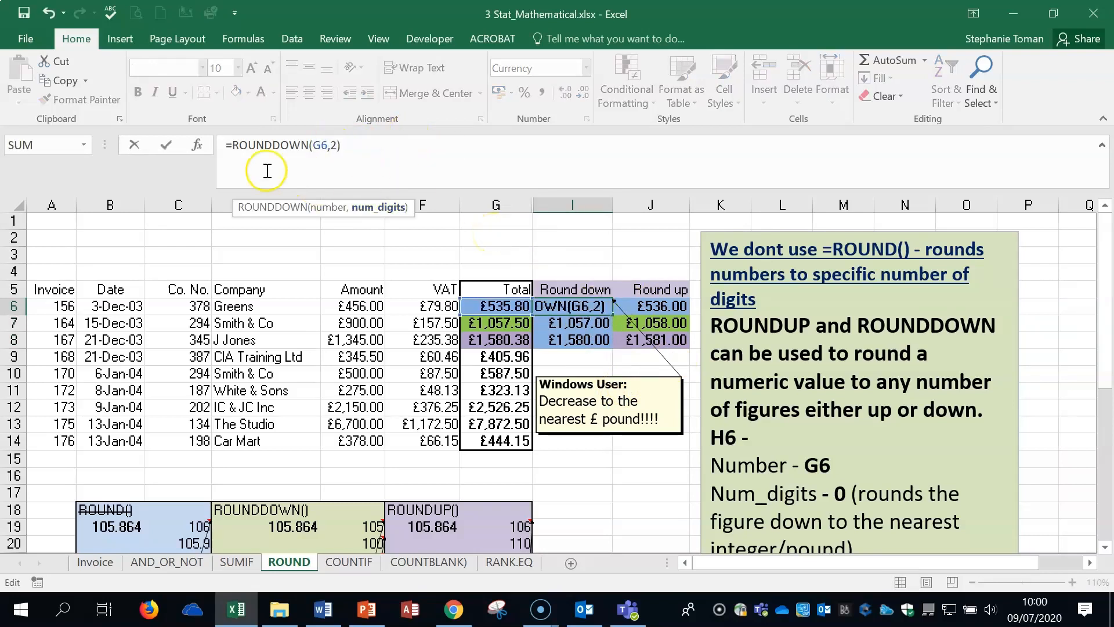
left_click(166, 144)
left_click_drag(613, 314, 636, 348)
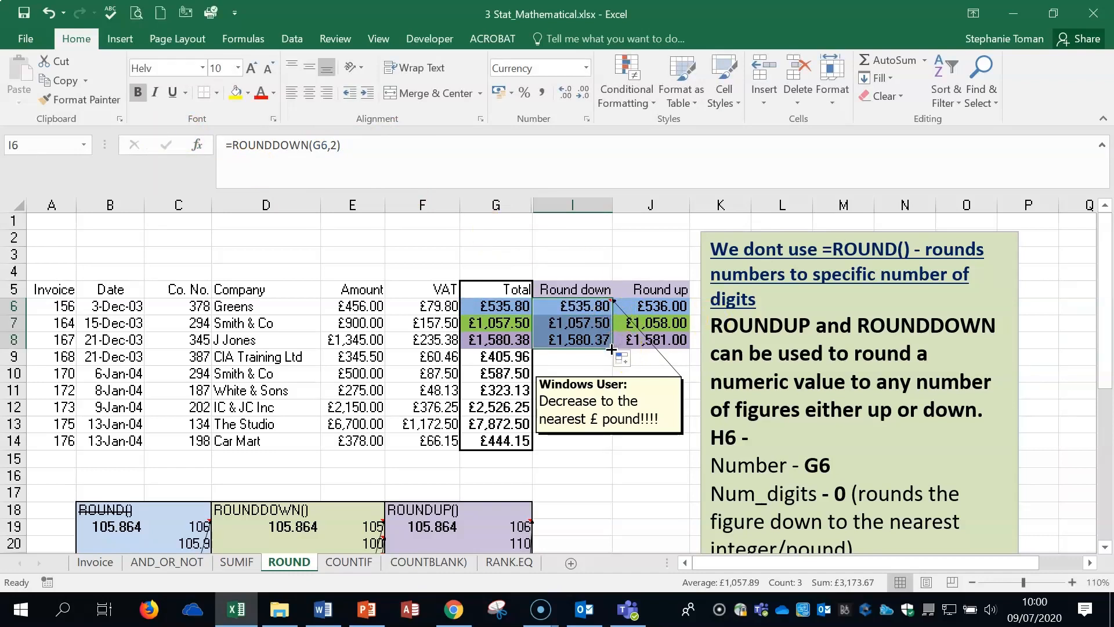
left_click(619, 458)
Step: Examine the Number and Num_digits argument descriptions for I6's ROUNDDOWN function, and close them without making changes
left_click(543, 305)
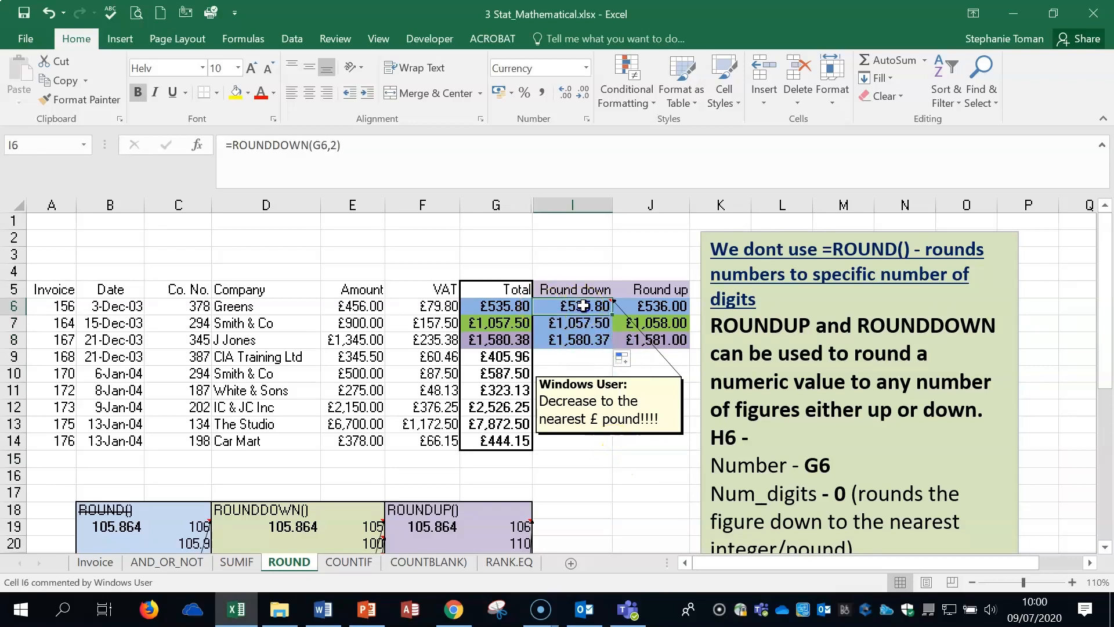
double_click(566, 306)
key("Escape")
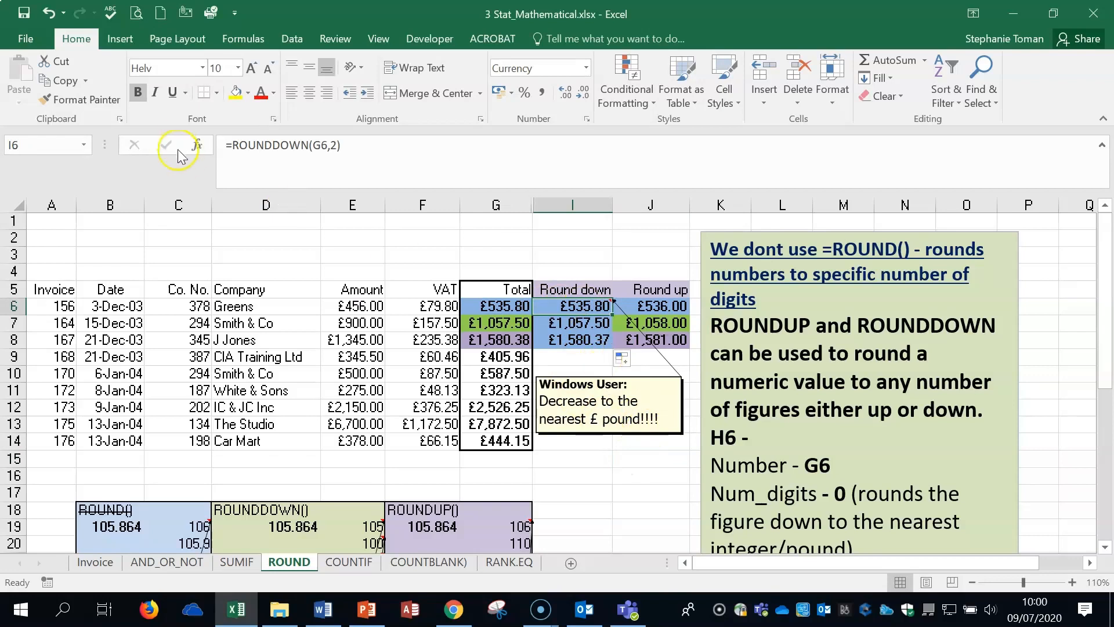
left_click(197, 145)
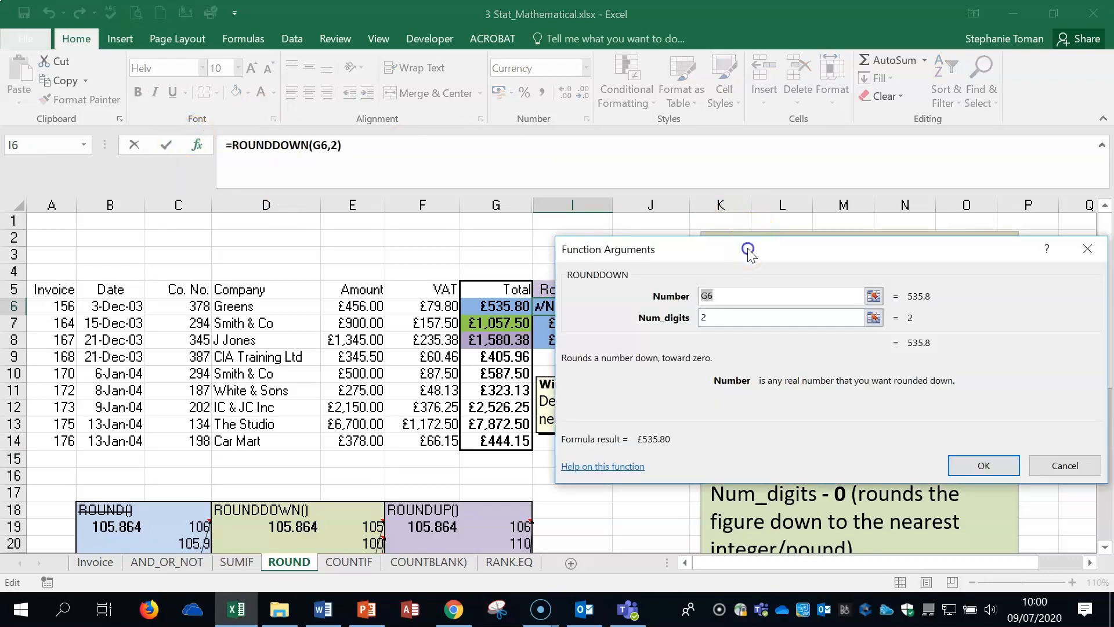
left_click_drag(748, 249, 827, 255)
left_click(821, 308)
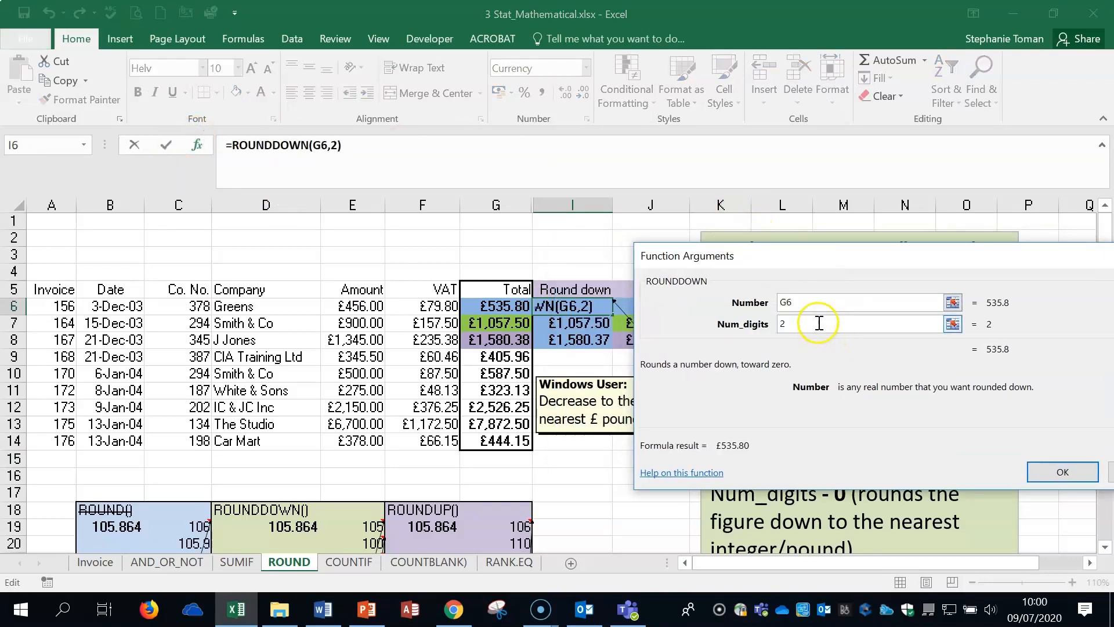
left_click(819, 324)
left_click(820, 304)
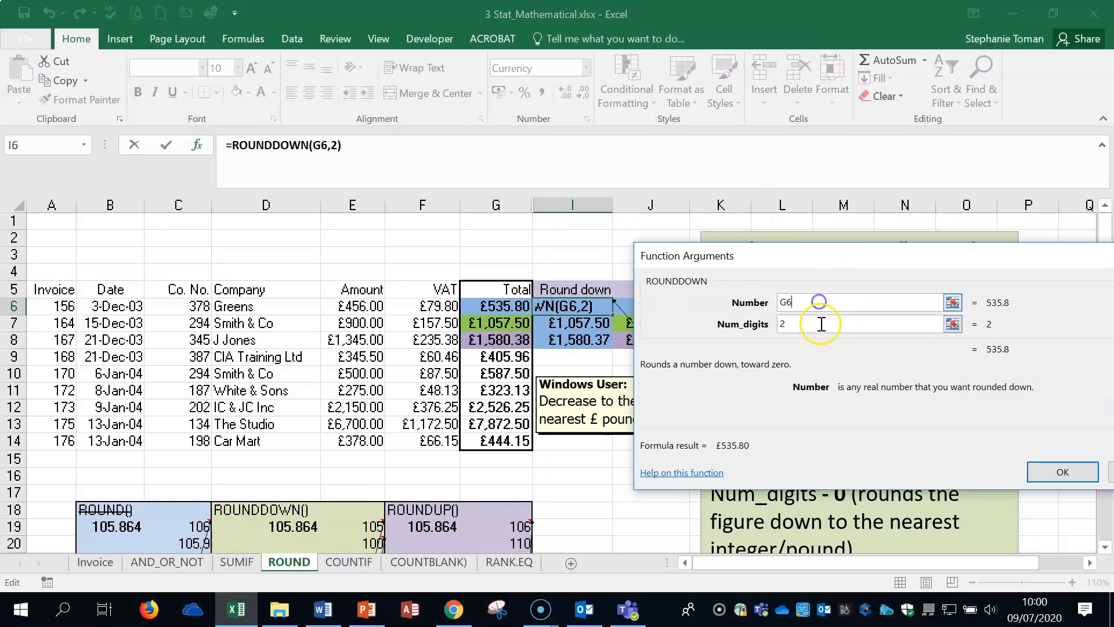
left_click(821, 323)
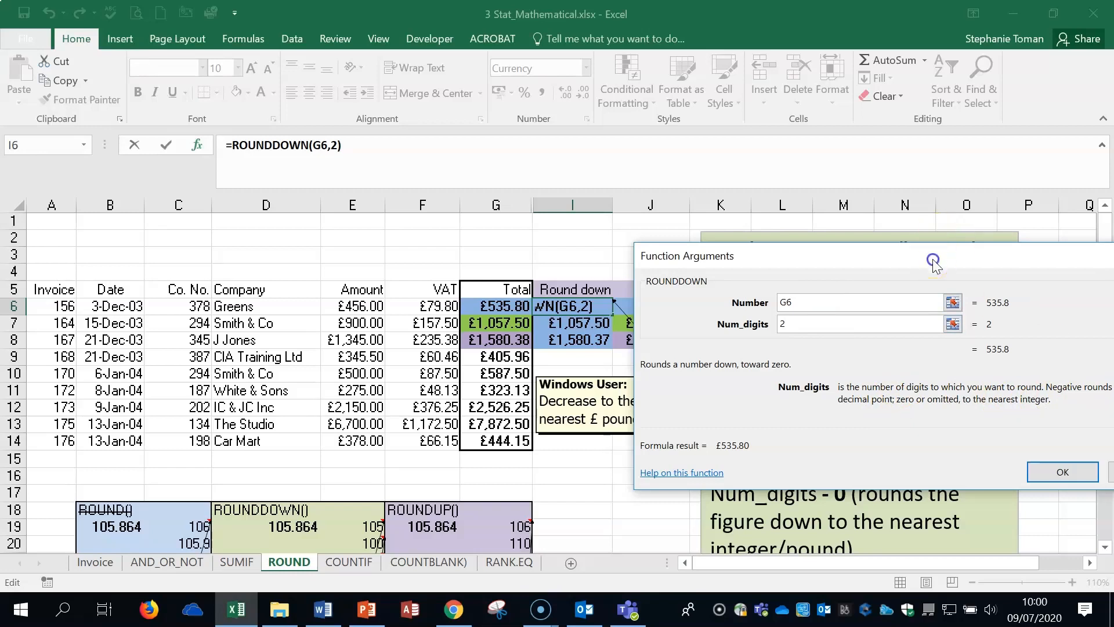
left_click_drag(932, 255, 833, 244)
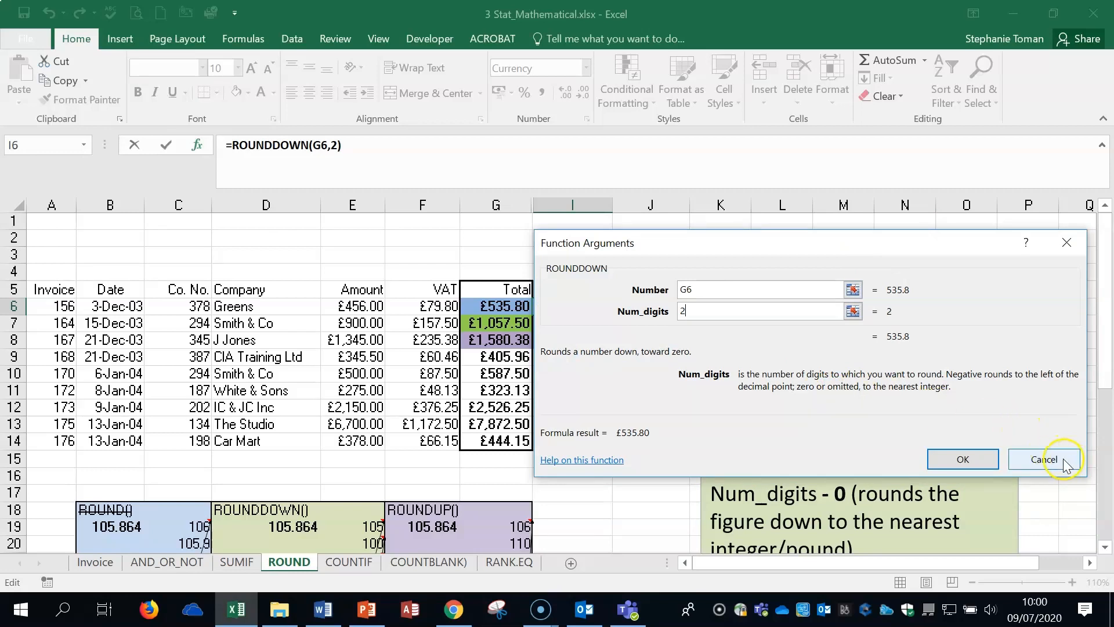
left_click(1043, 459)
left_click(636, 487)
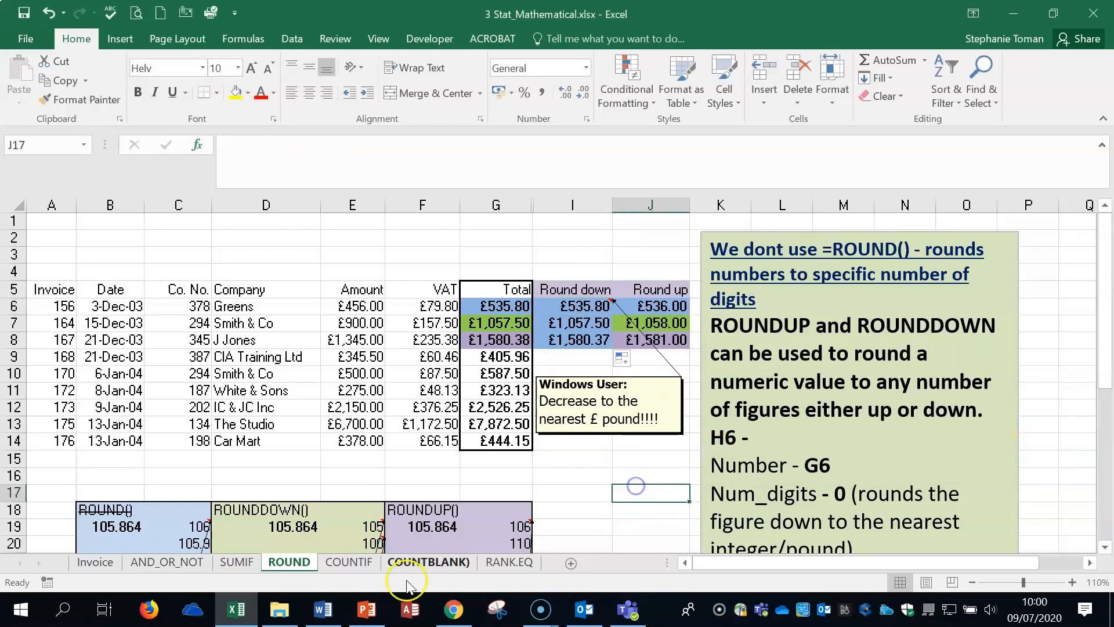
Step: Go to the COUNTIF worksheet and view its invoice table and counting questions
left_click(359, 568)
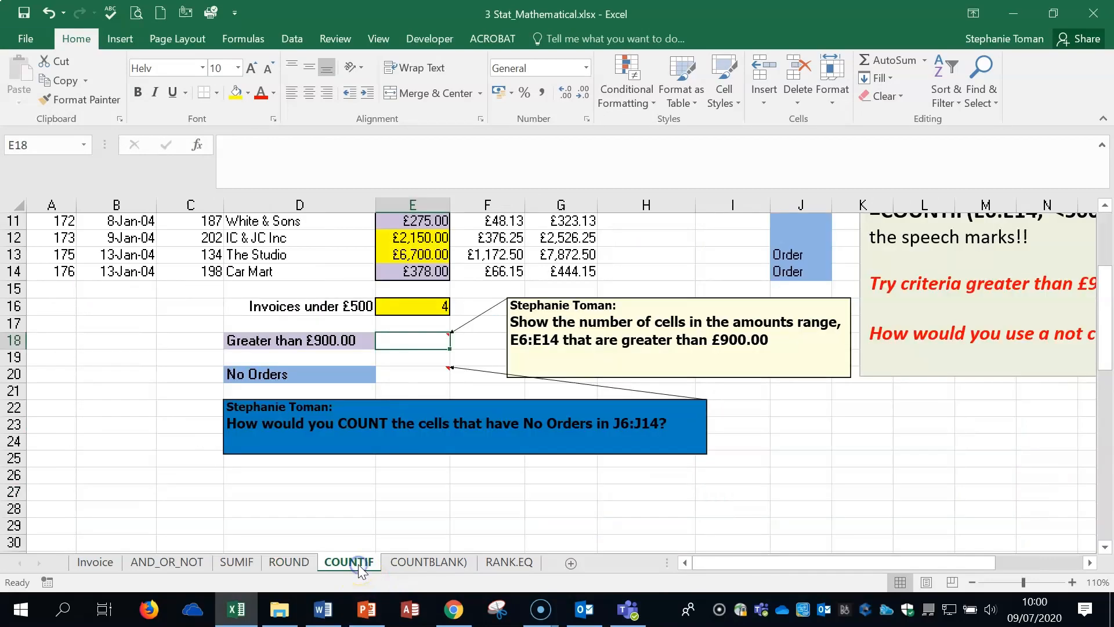
left_click(902, 487)
scroll(902, 488, "up", 2)
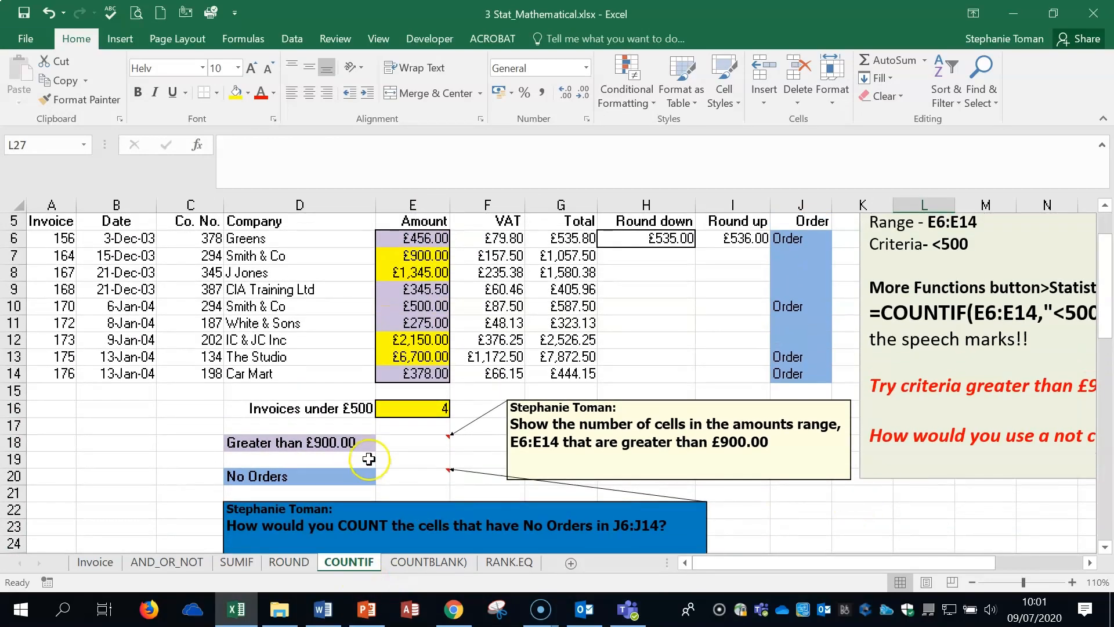
Step: Review E16's COUNTIF formula and try changing its criterion to ">500"
double_click(408, 408)
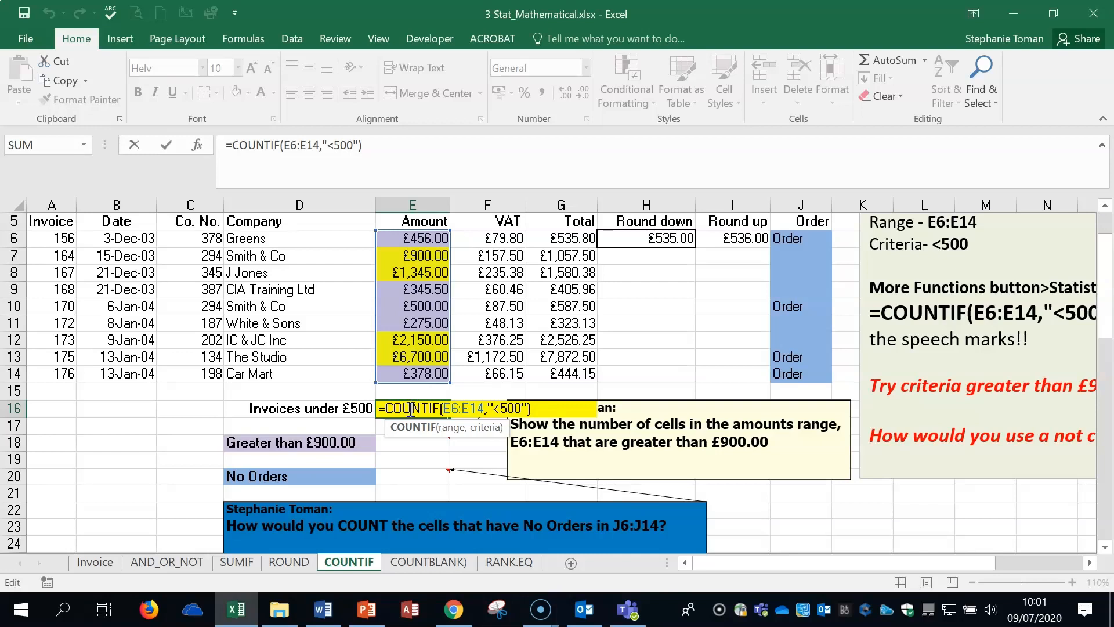
key("ctrl+Return")
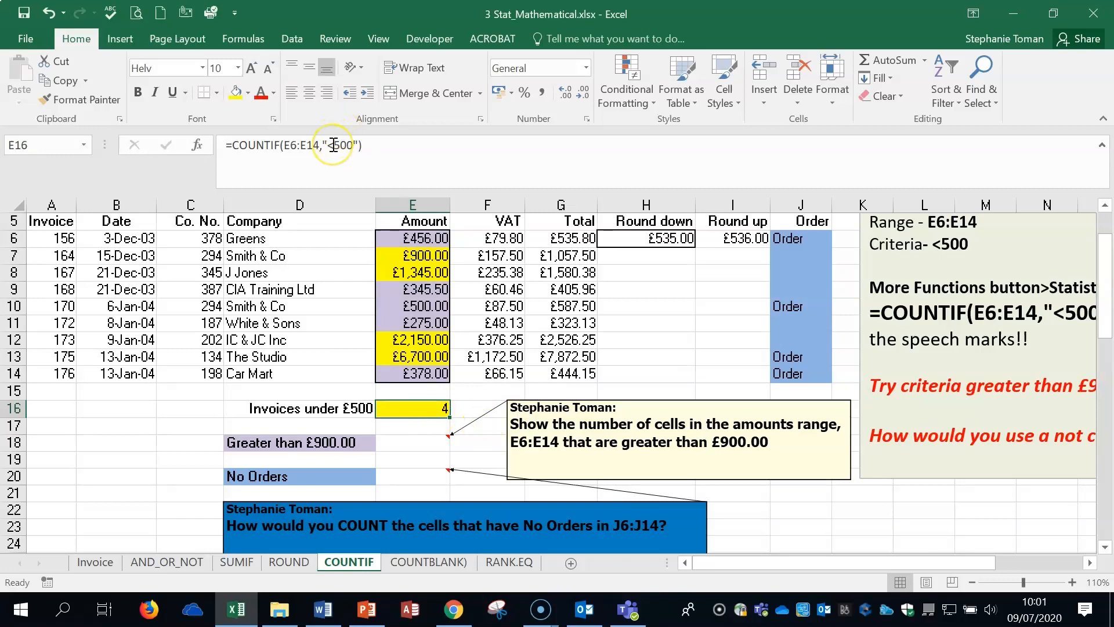
double_click(429, 409)
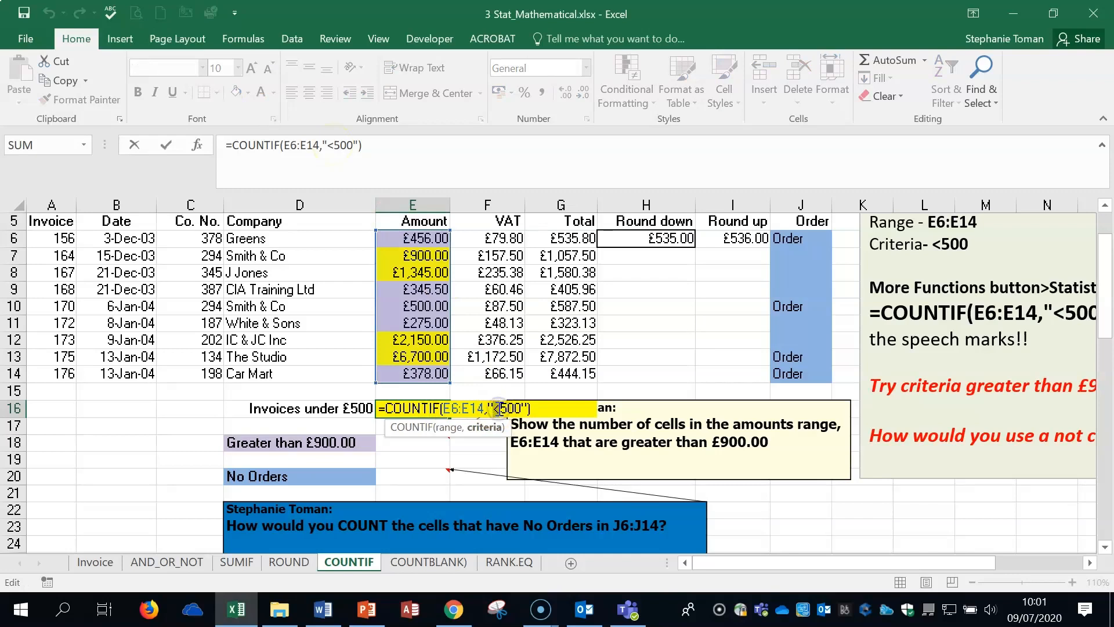
type(">")
key("Return")
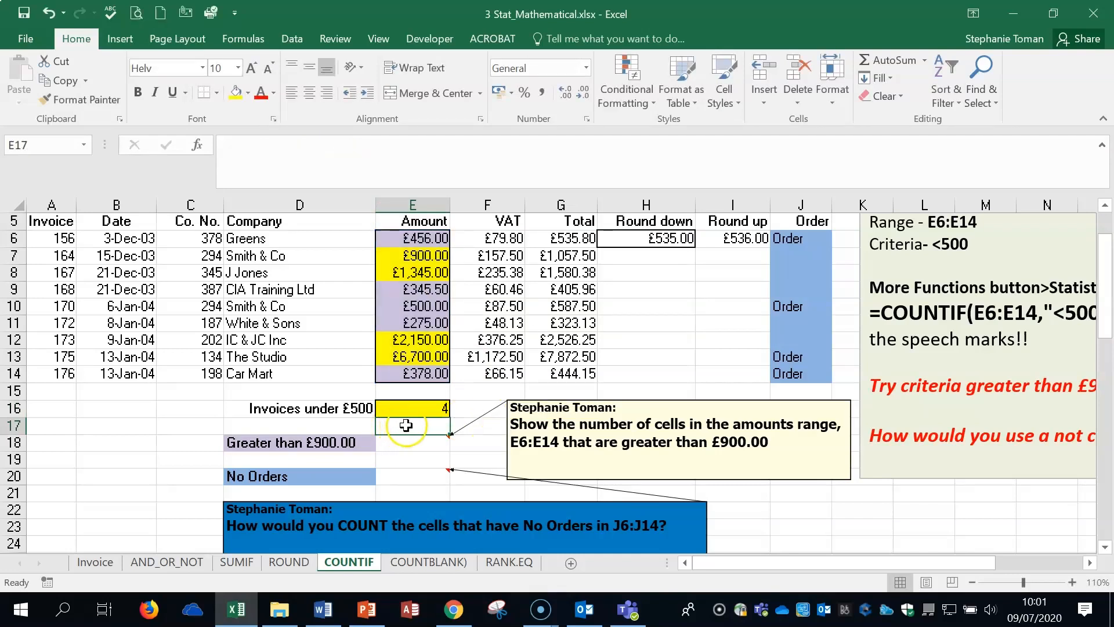
Step: Set the criterion in E16's COUNTIF formula to ">900"
left_click(427, 409)
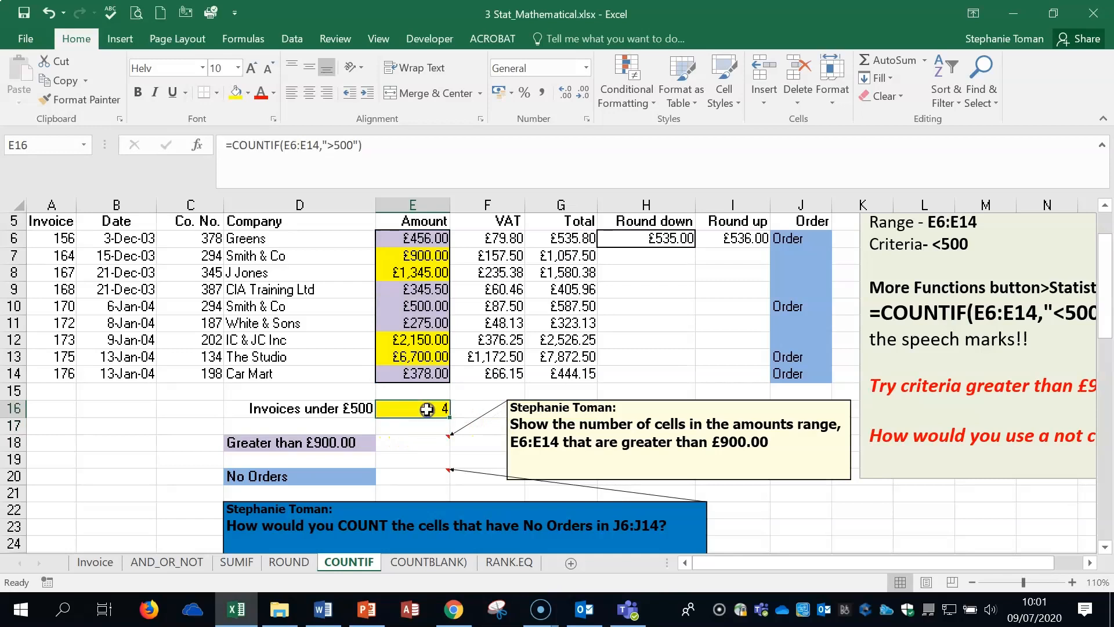
left_click(335, 143)
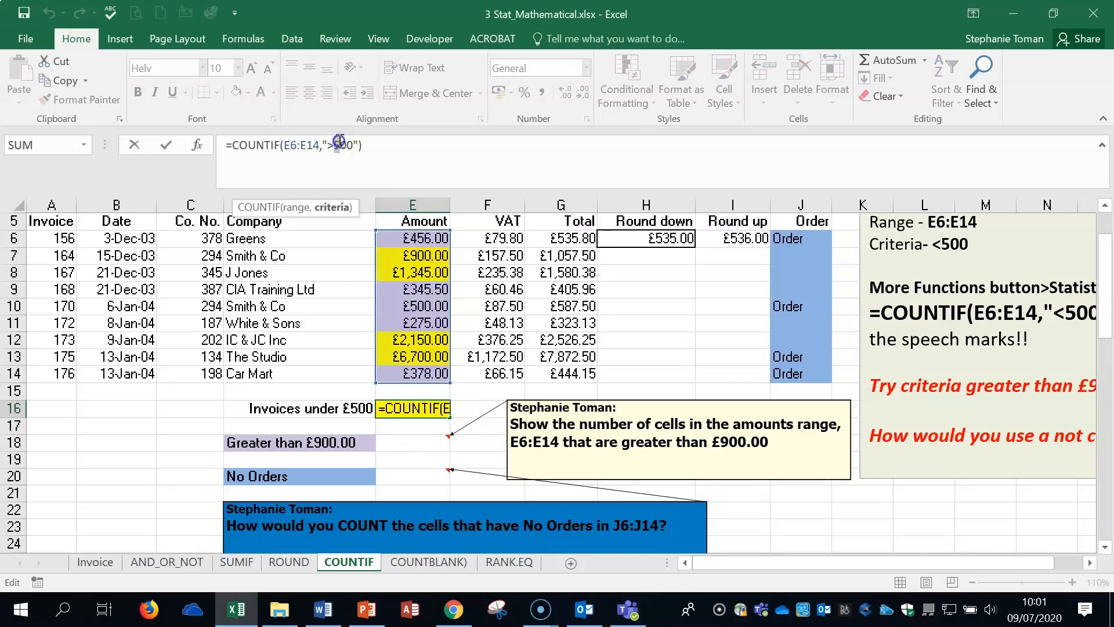
left_click_drag(334, 143, 340, 141)
type("9")
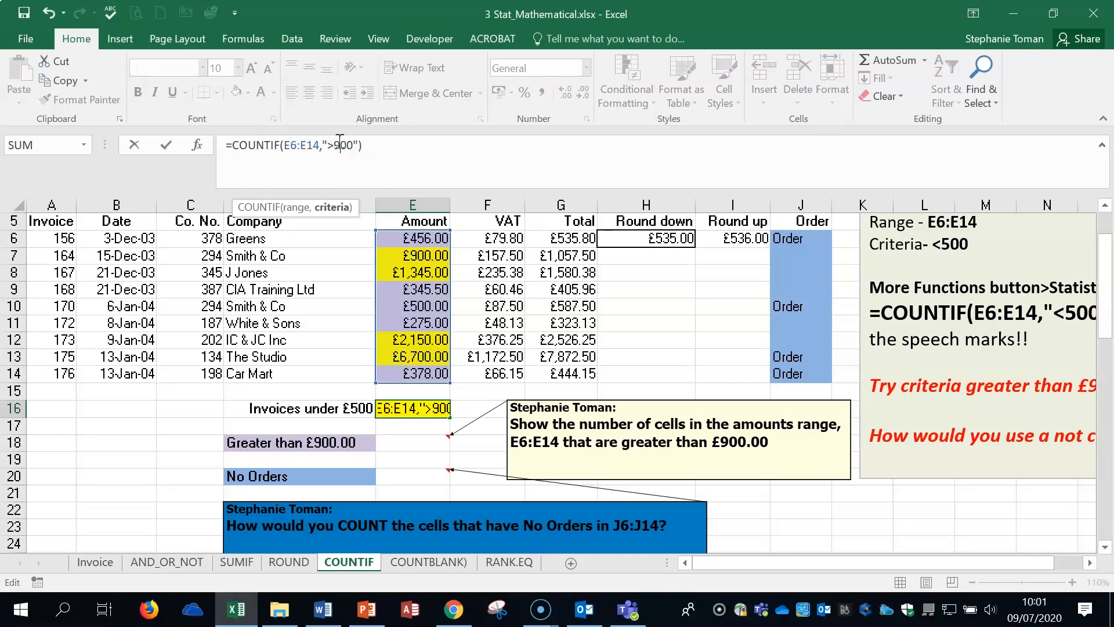
left_click(165, 145)
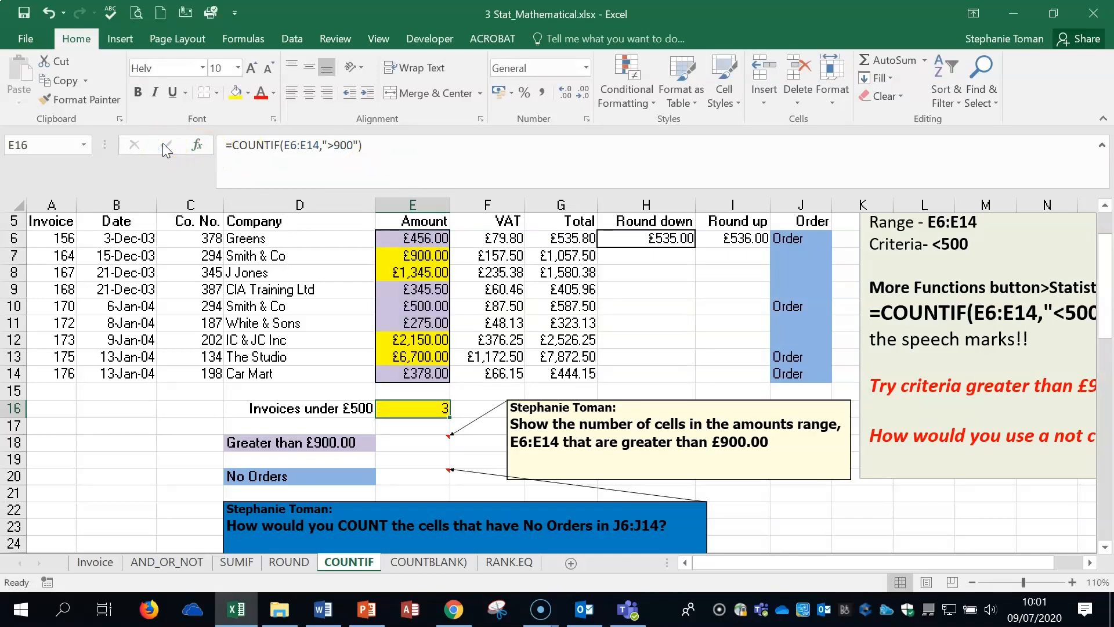
Step: Undo both criterion changes in E16 and check the first four invoice amounts in E6:E9
left_click(28, 20)
left_click(47, 17)
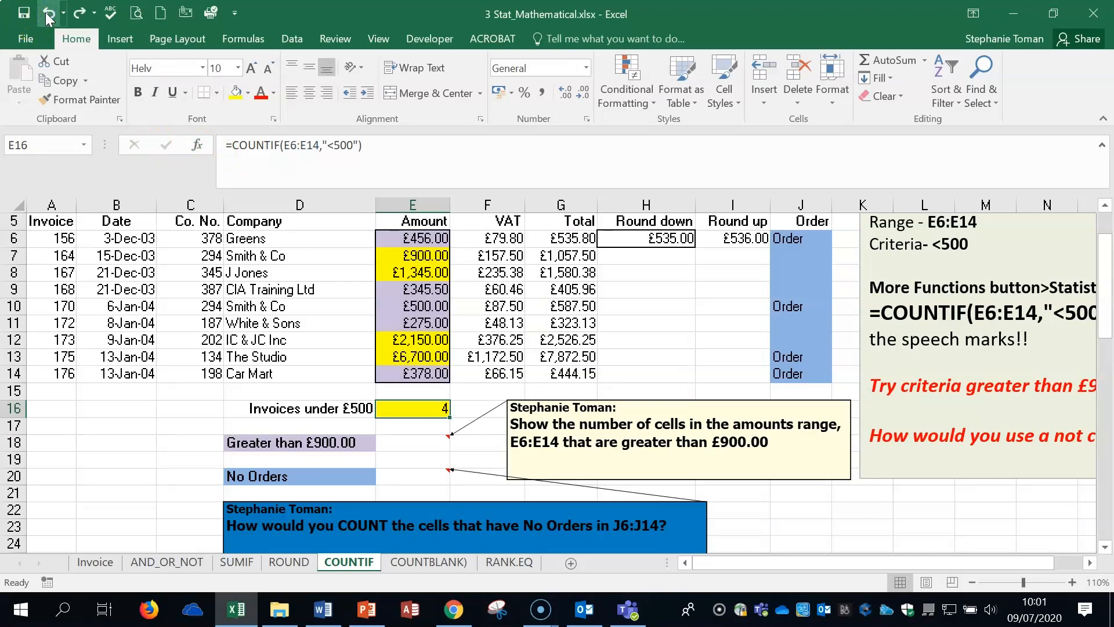
left_click(425, 235)
left_click(434, 261)
left_click(434, 272)
left_click(431, 289)
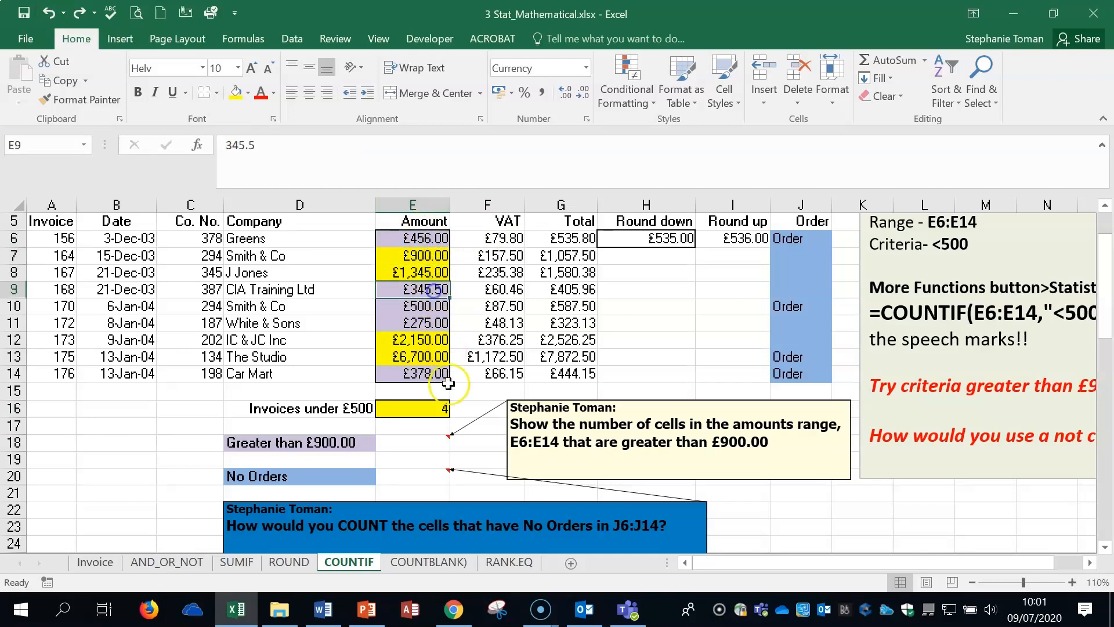
Step: Clear E16 and enter the formula =COUNTIF(E6:E14,"<500") in it directly
left_click(441, 409)
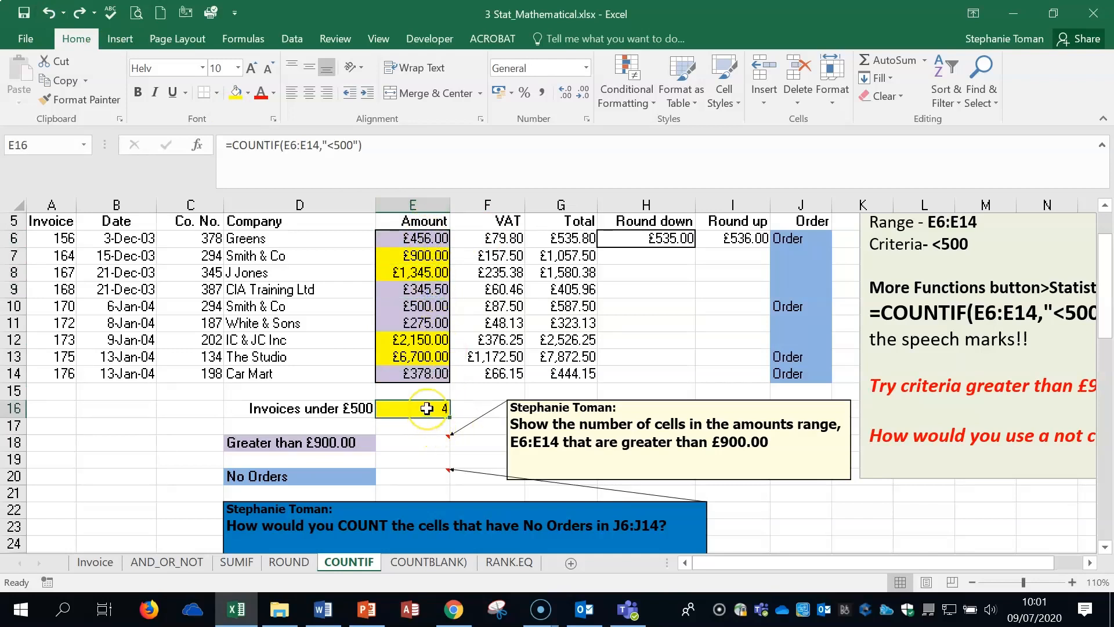
key("Delete")
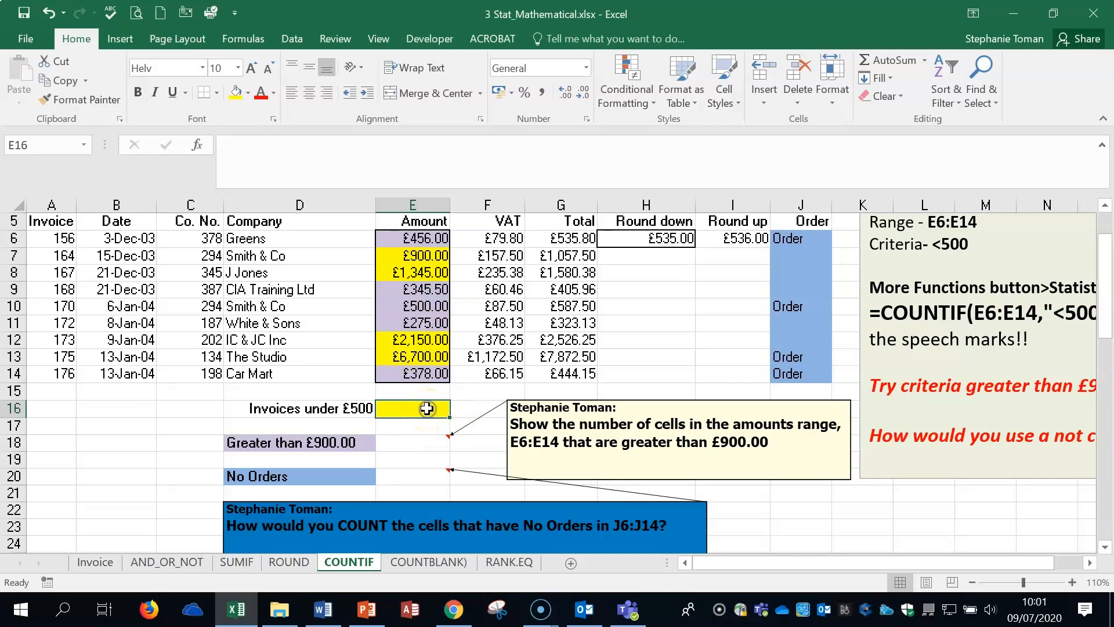
type("=coun")
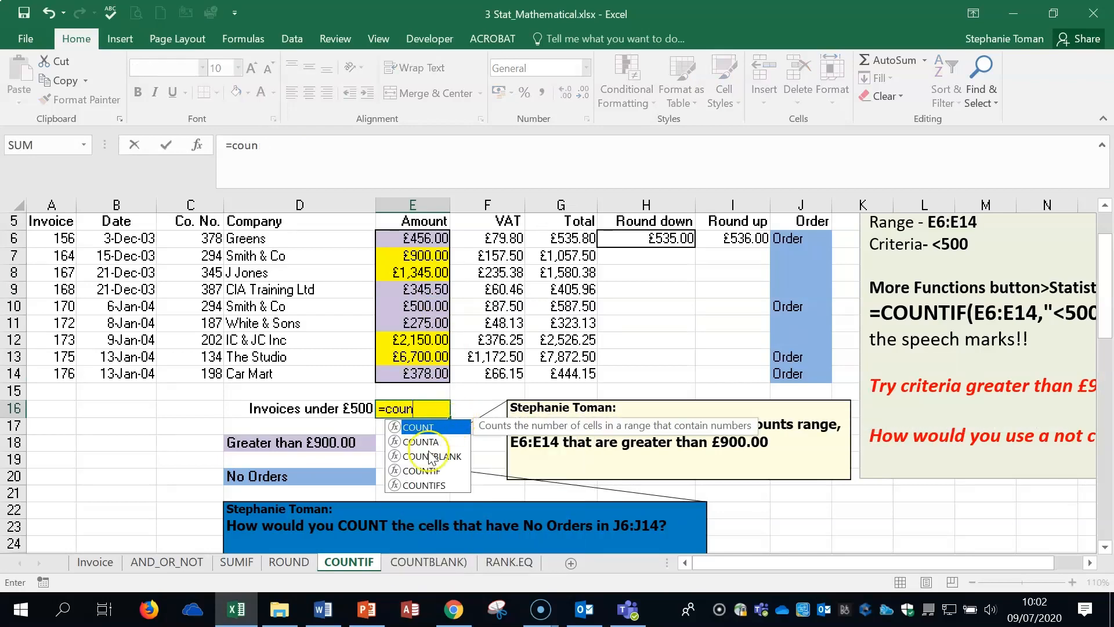
double_click(429, 473)
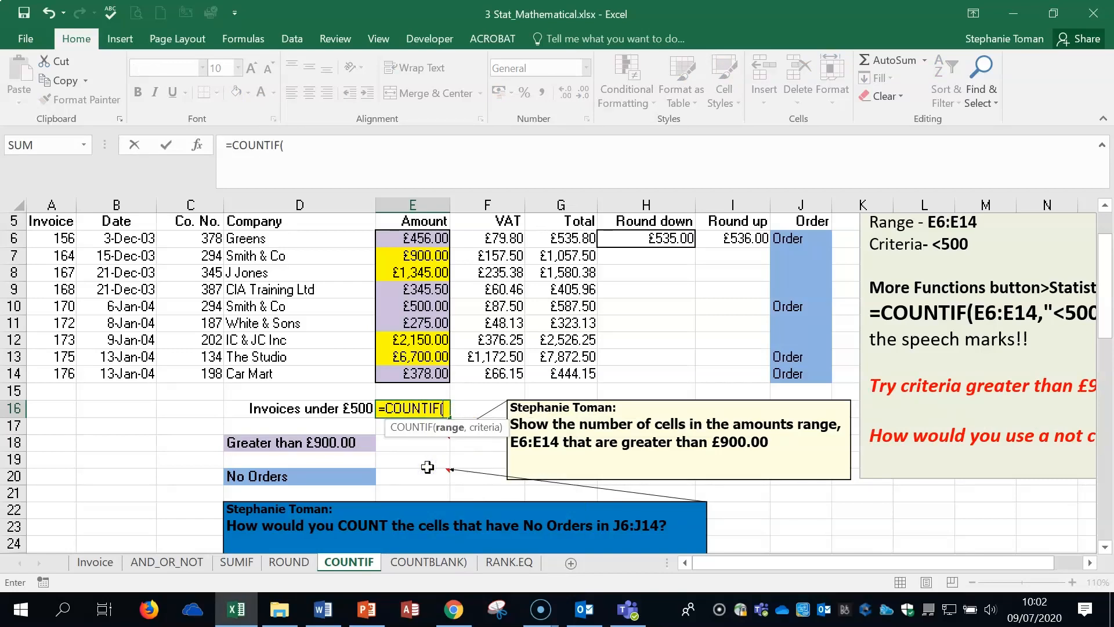
left_click_drag(424, 238, 426, 375)
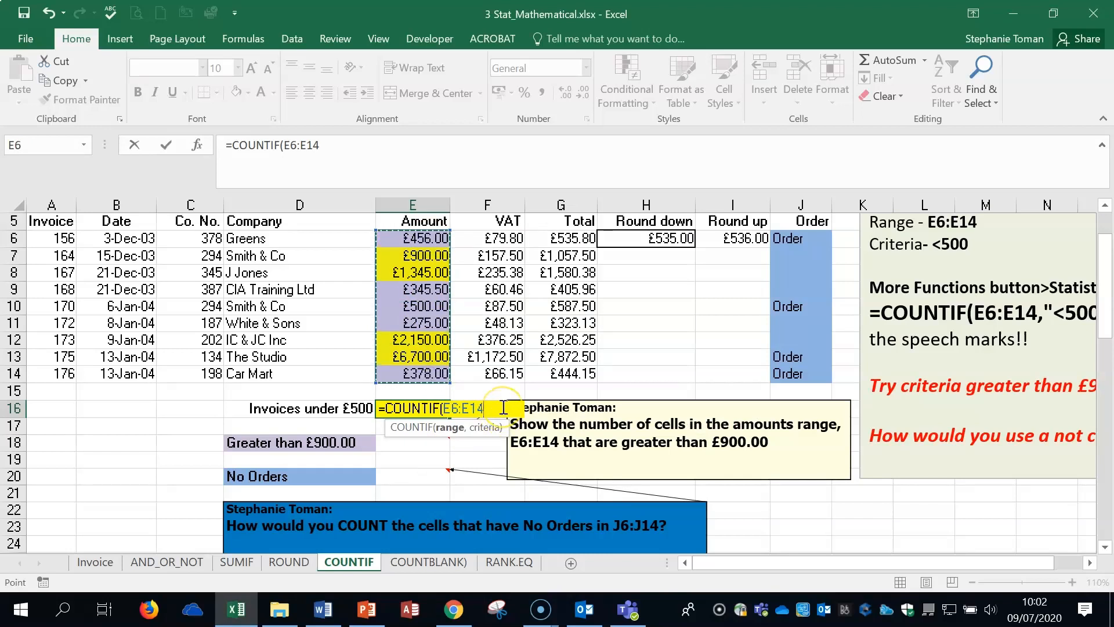
type(",")
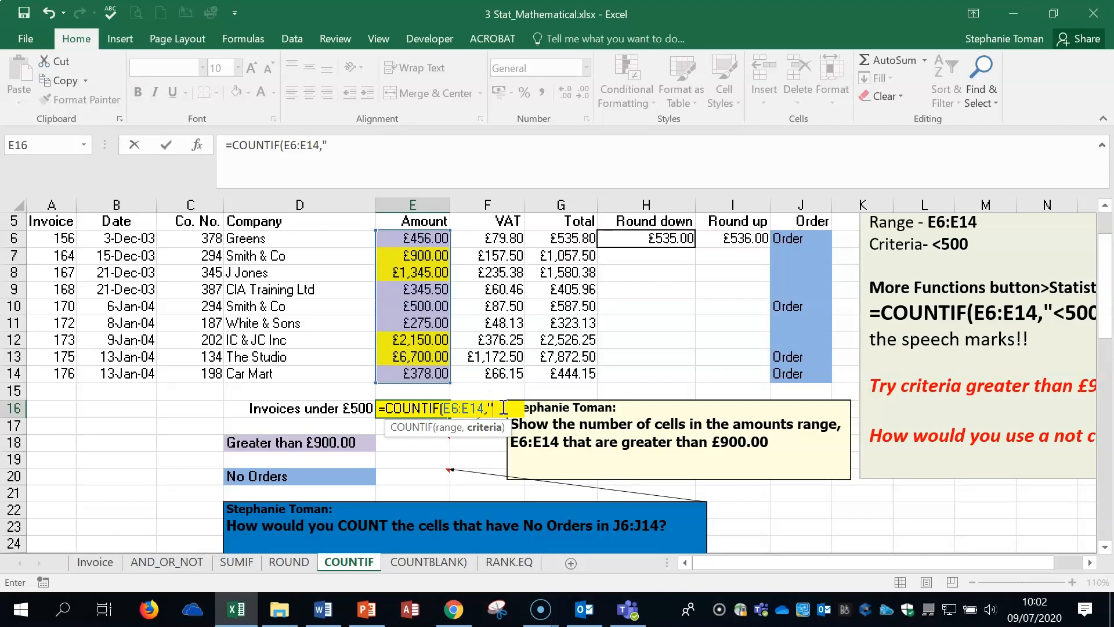
type("\"<500\"")
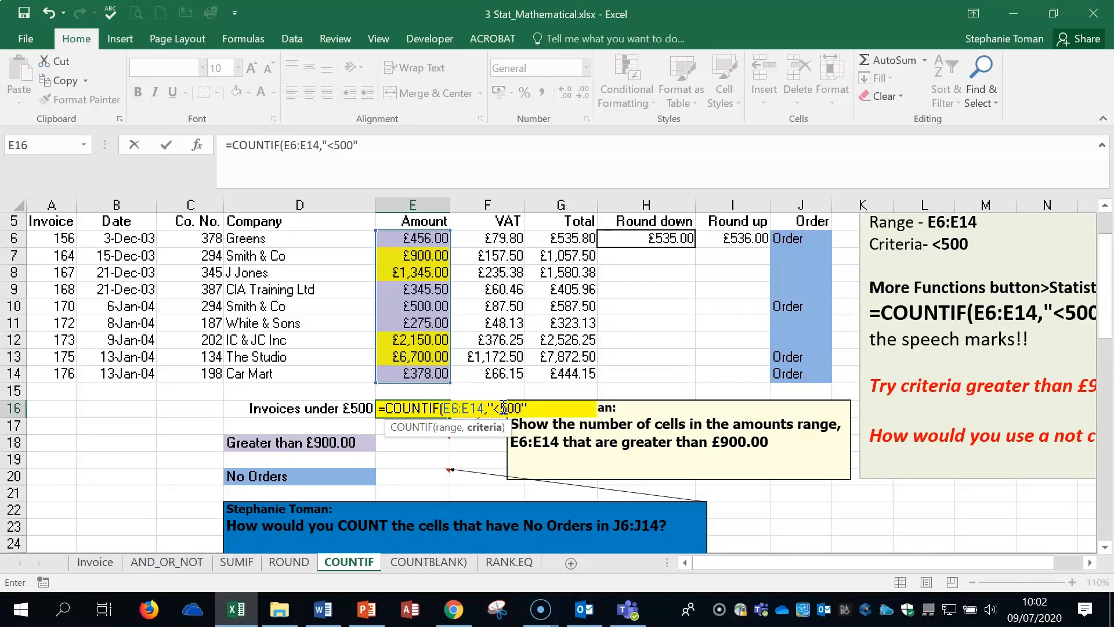
type(")")
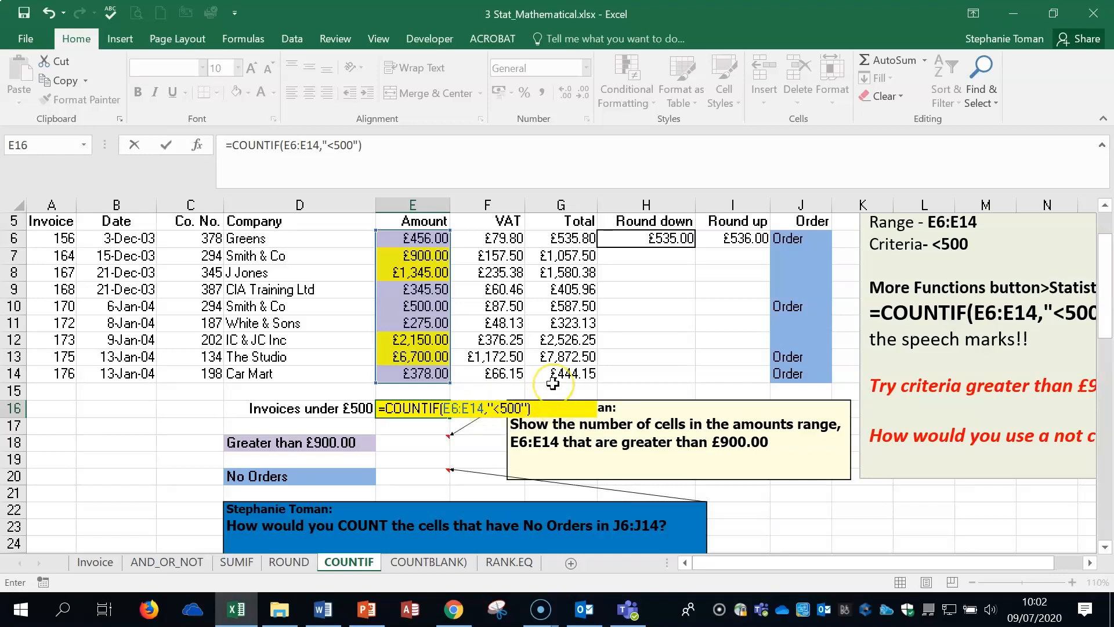
key("Return")
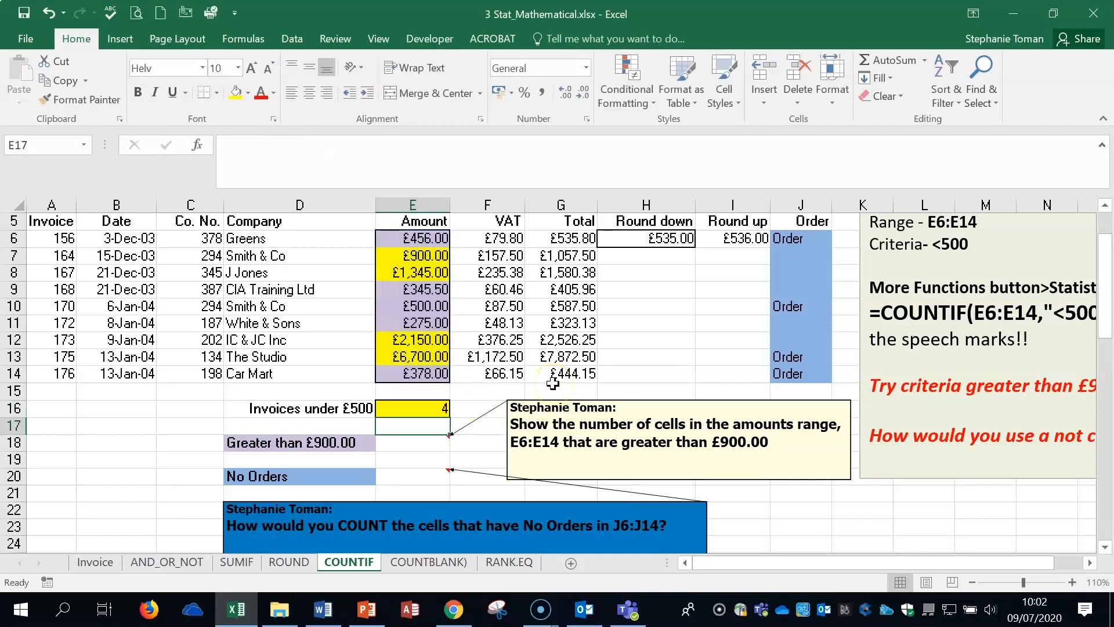
Step: Clear the COUNTIF formula from E16
left_click(426, 408)
key("Delete")
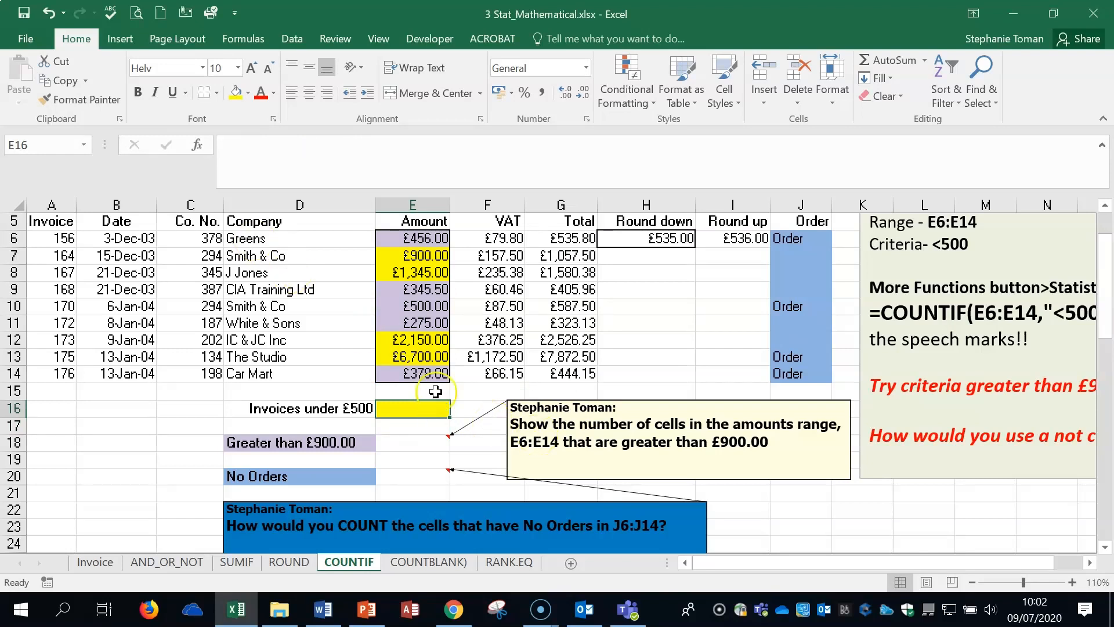
type("=count")
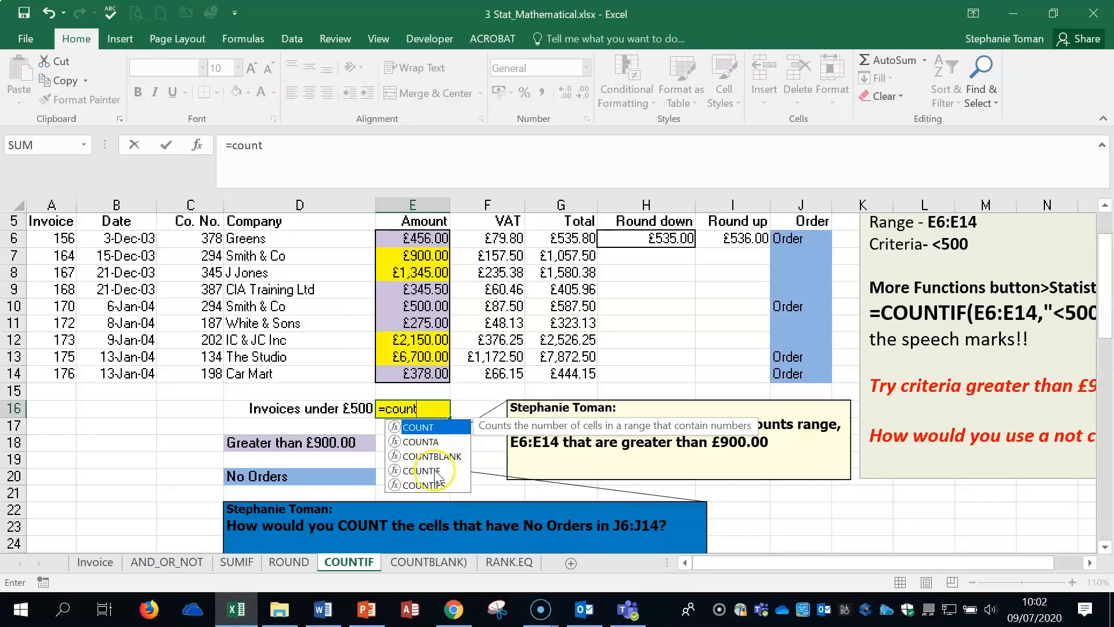
key("BackSpace")
key("BackSpace")
key("BackSpace")
key("BackSpace")
key("BackSpace")
key("BackSpace")
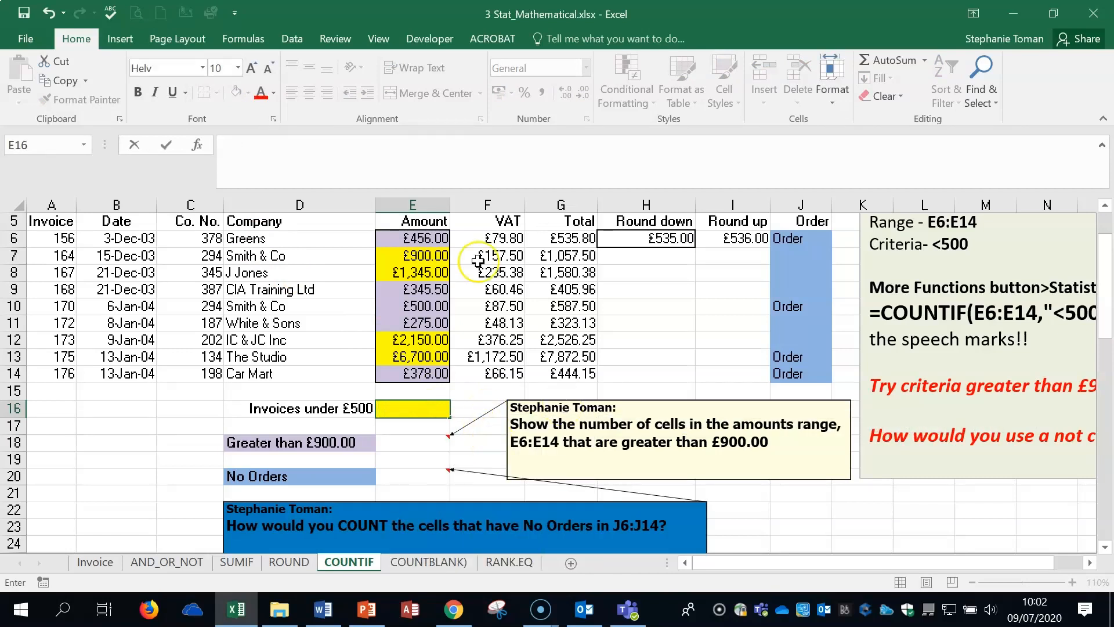
Step: Start inserting a function in E16 and search the available functions for "count"
left_click(197, 145)
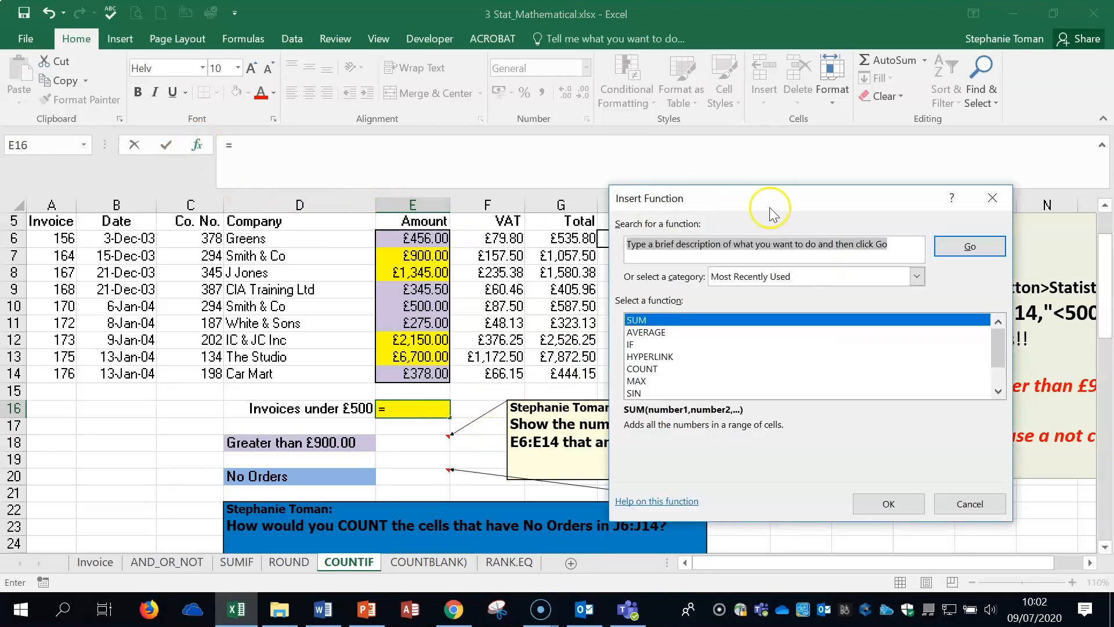
left_click_drag(770, 209, 830, 225)
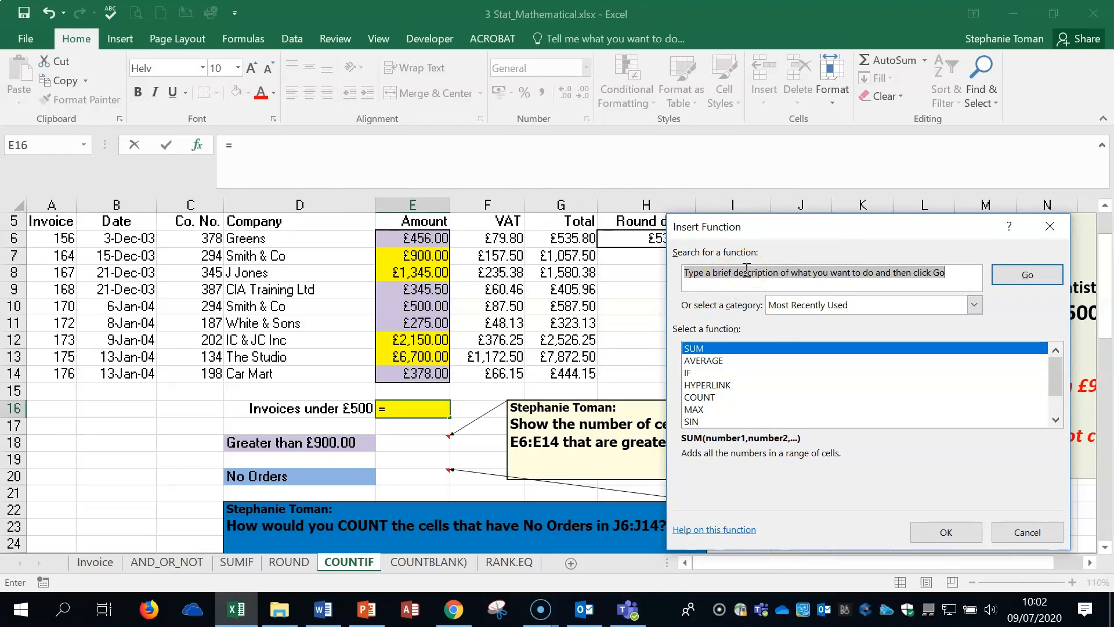
type("count")
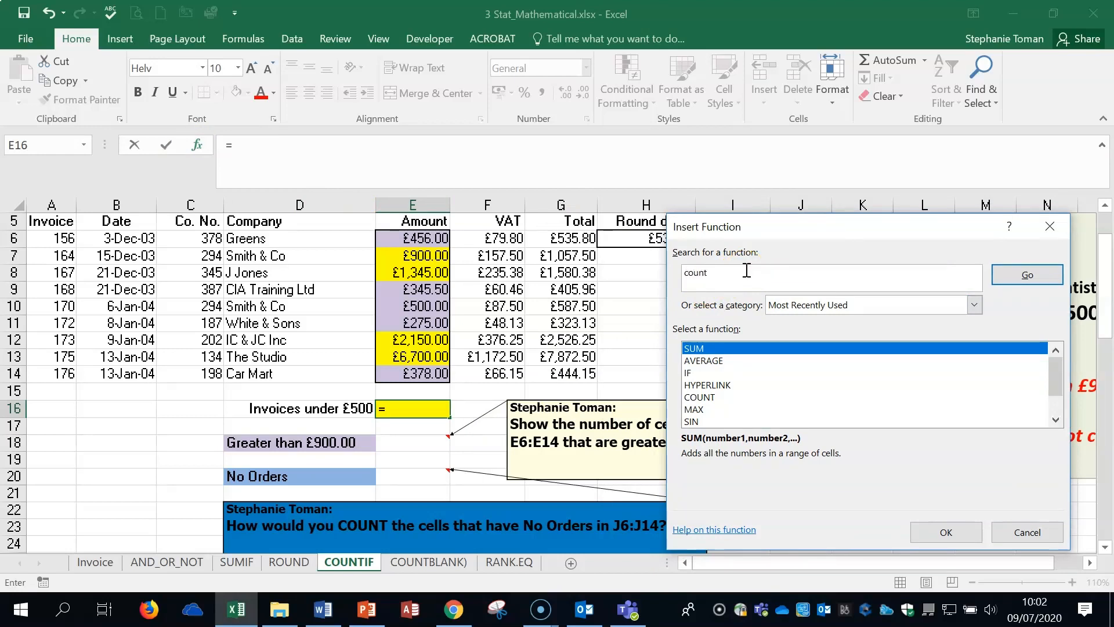
left_click(1026, 277)
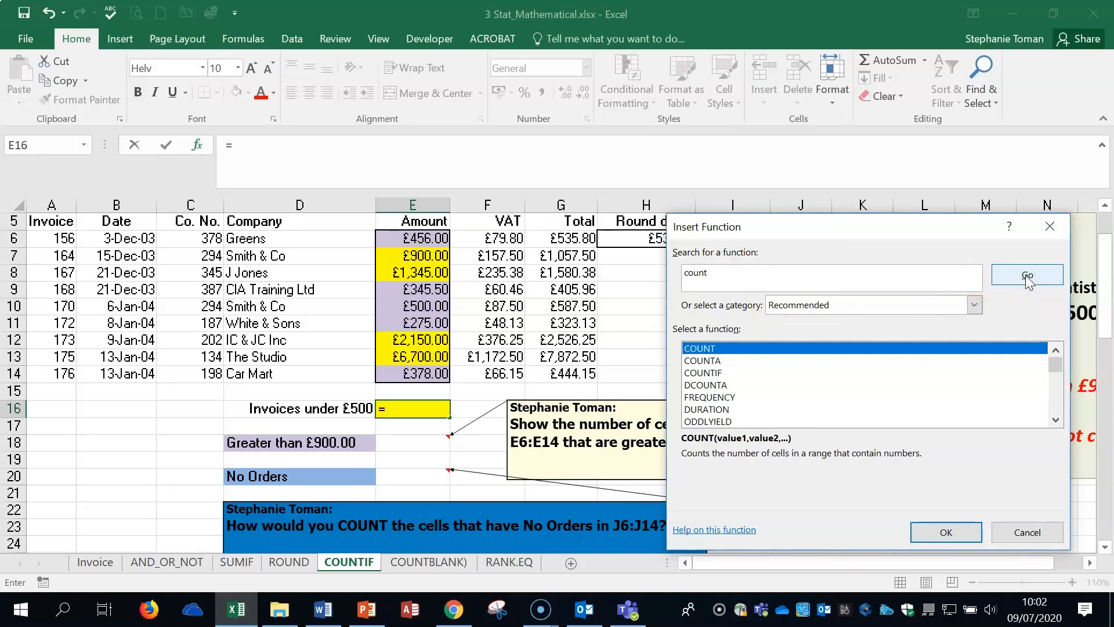
Step: Compare the descriptions of COUNT, COUNTA and COUNTIF, and choose COUNTIF for E16
left_click(713, 360)
left_click(714, 373)
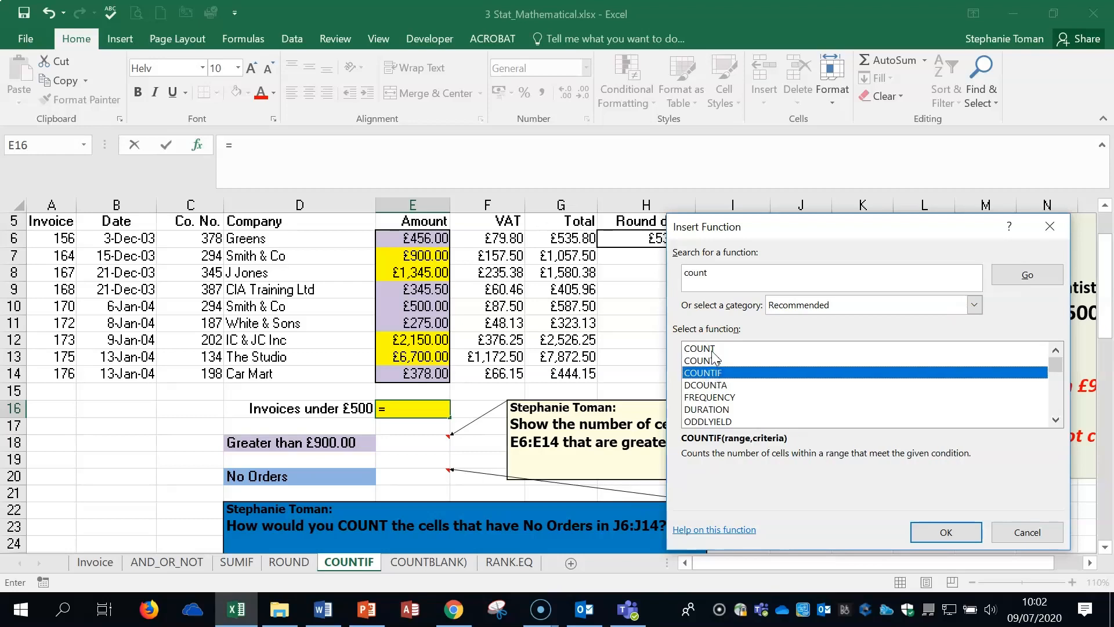
left_click(714, 349)
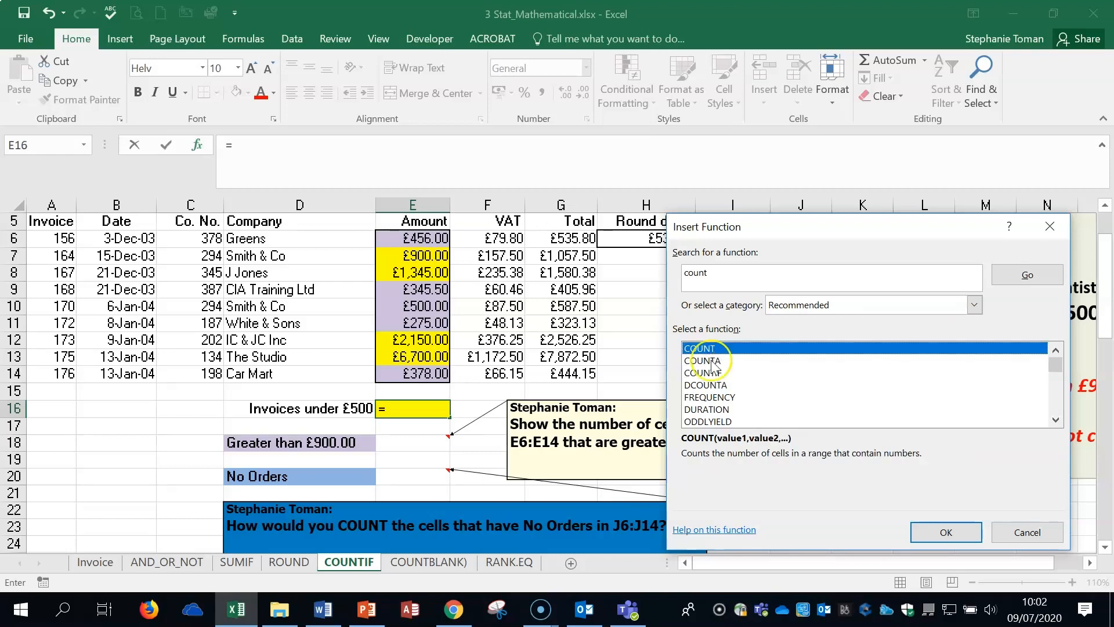
left_click(713, 360)
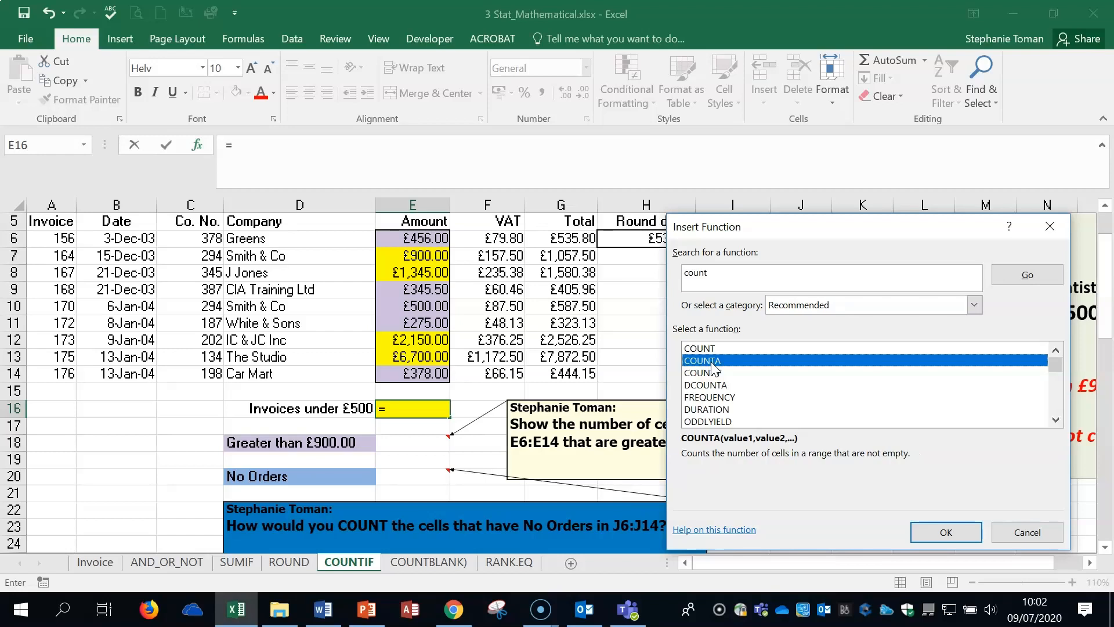
left_click(713, 373)
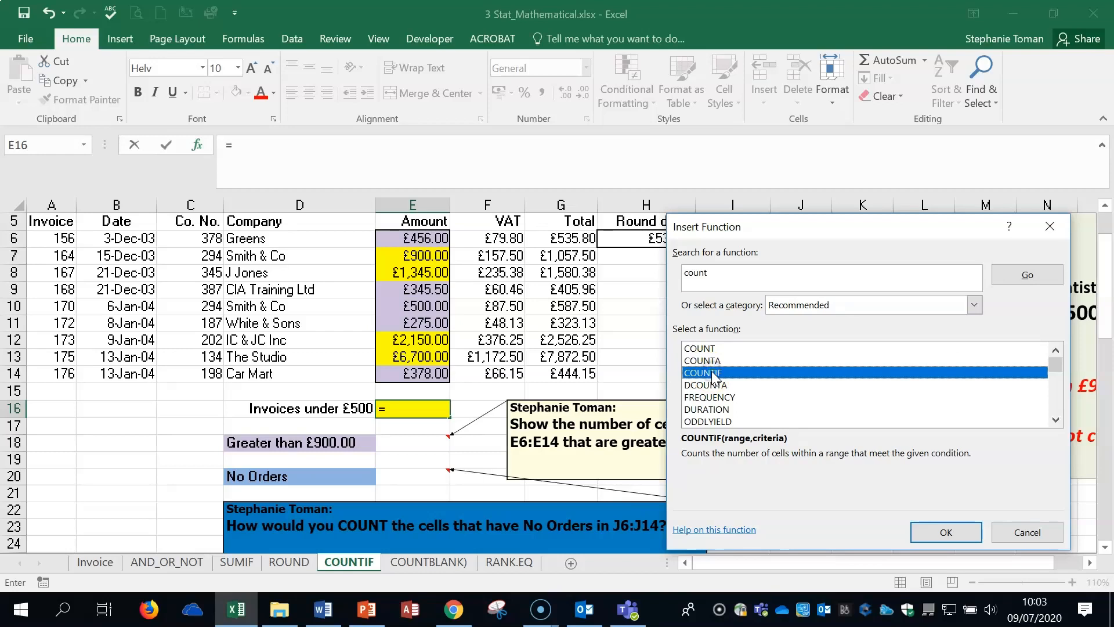
double_click(713, 373)
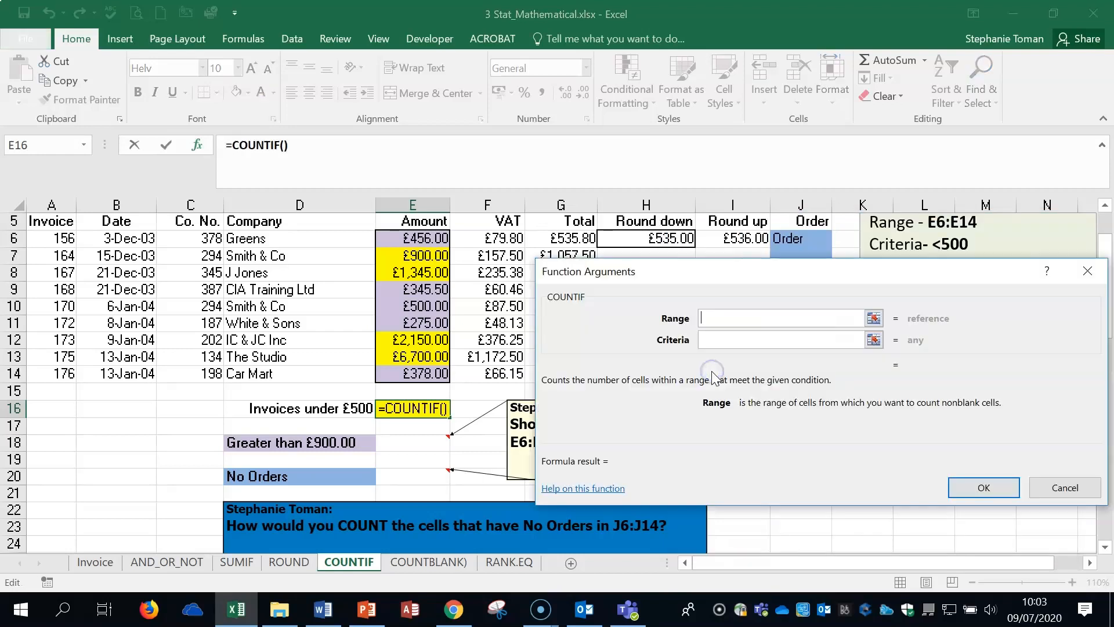
Step: Set the COUNTIF range to E6:E14 and the criteria to <500, and insert the formula in E16
left_click_drag(762, 282, 785, 119)
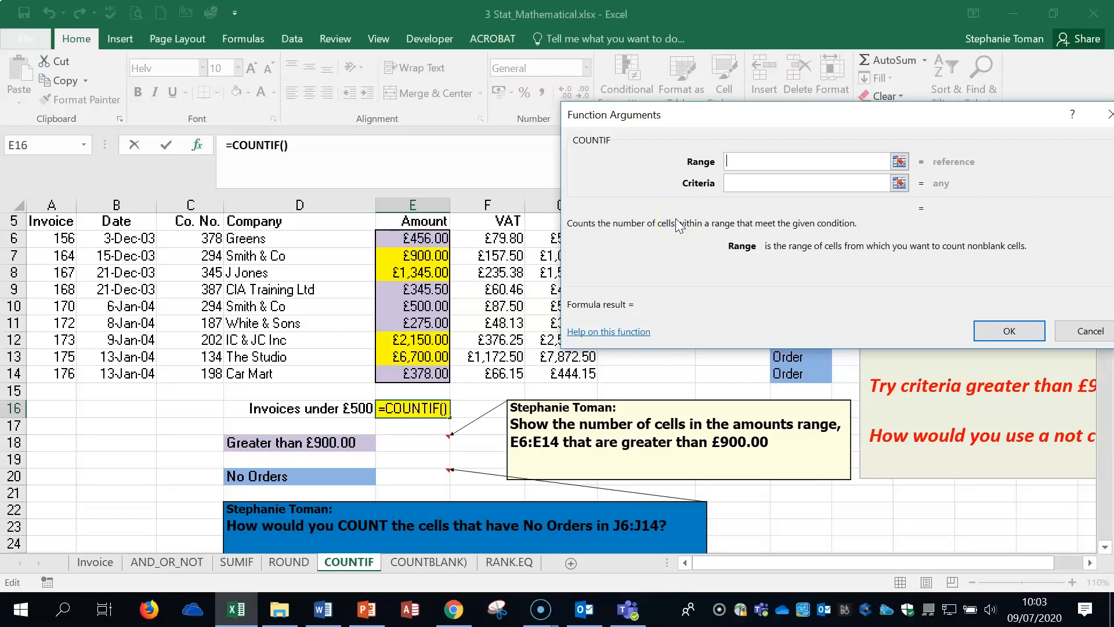
left_click_drag(413, 238, 413, 374)
left_click(744, 183)
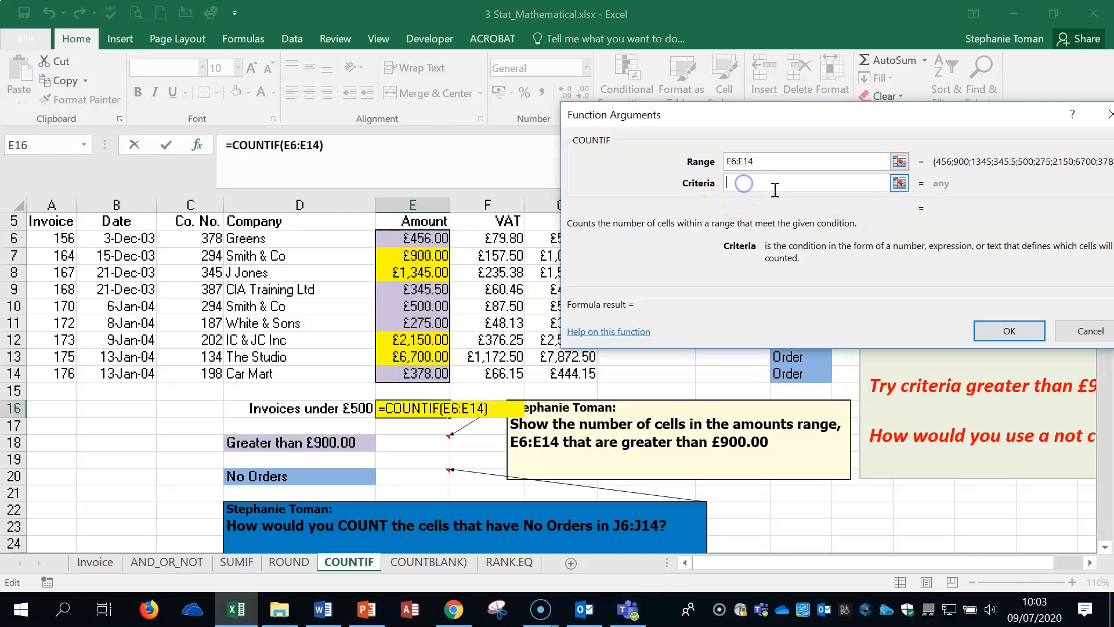
type("<500")
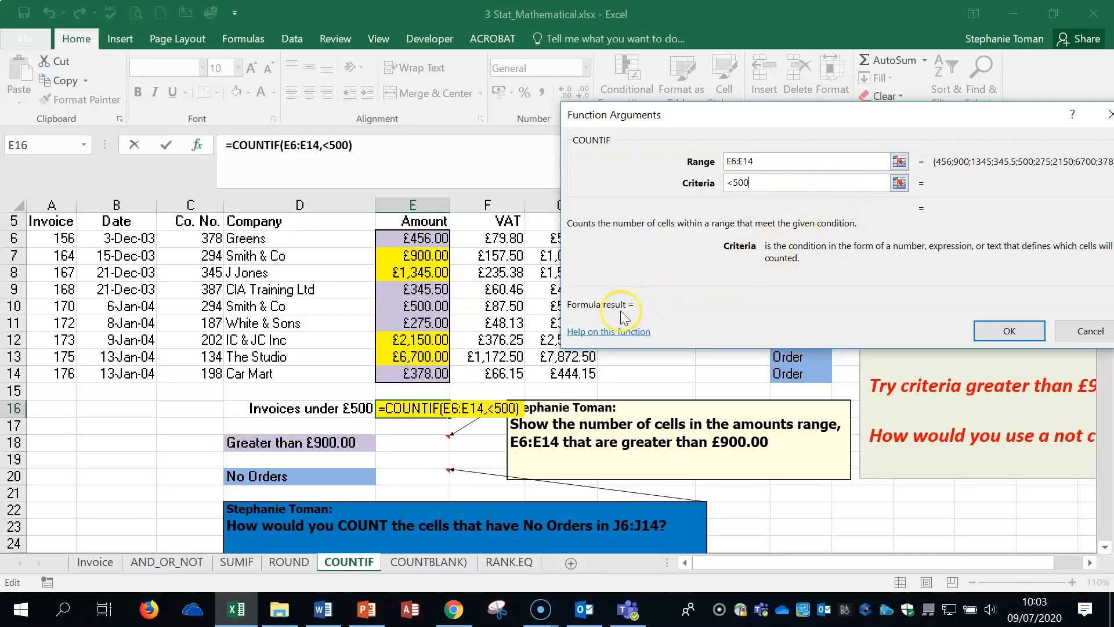
left_click(1010, 330)
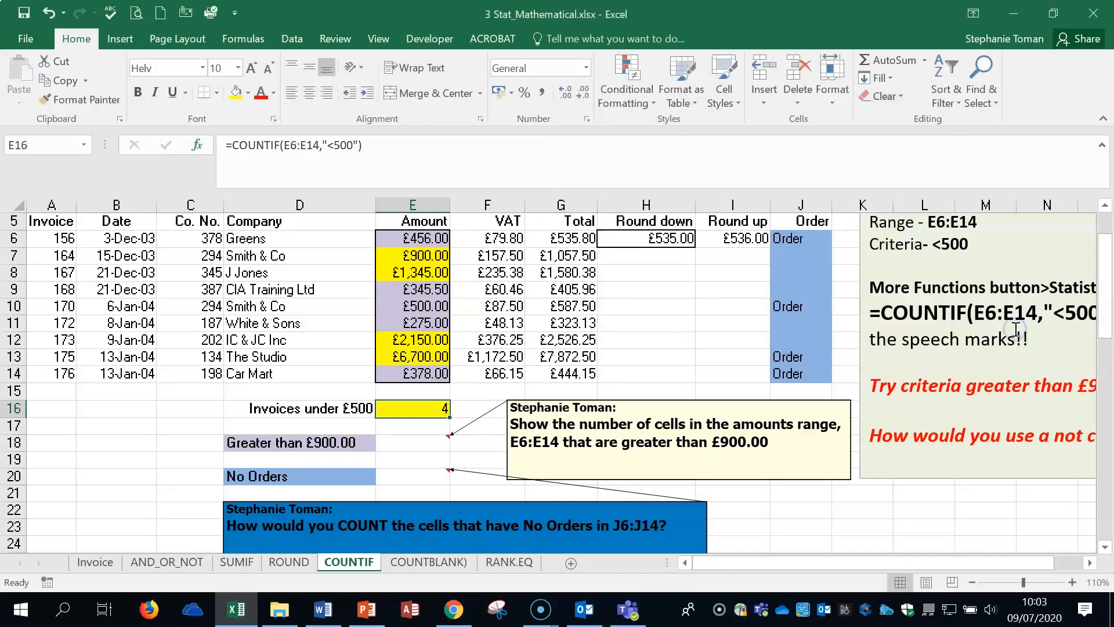
Step: Start a COUNTIF formula in E18 for the amounts greater than £900 and open its function arguments
double_click(409, 409)
key("Escape")
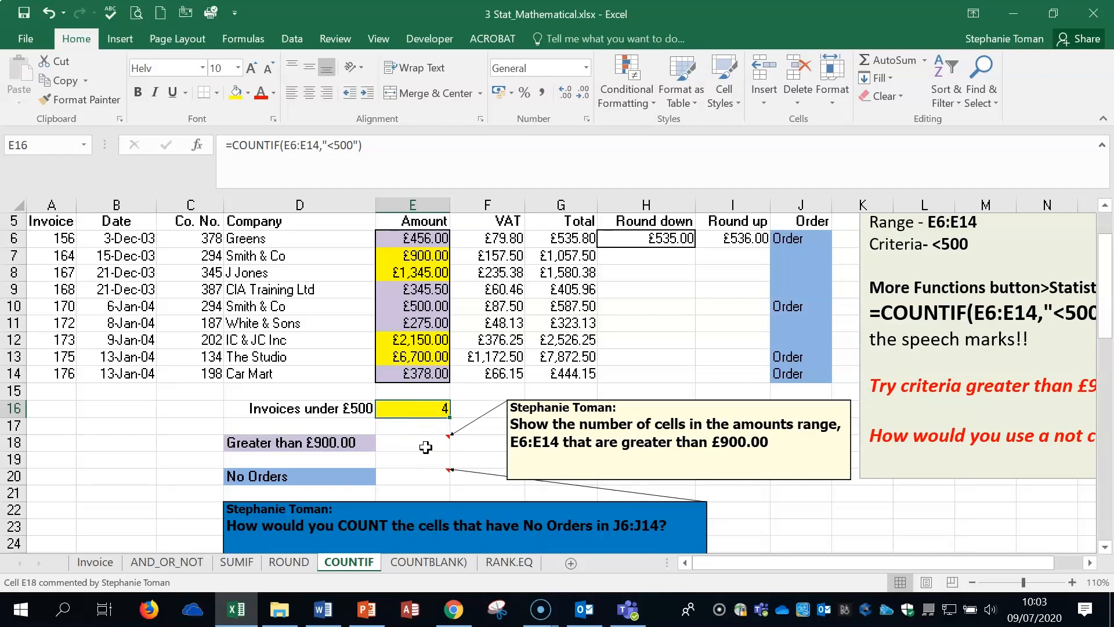
left_click(426, 447)
type("=co")
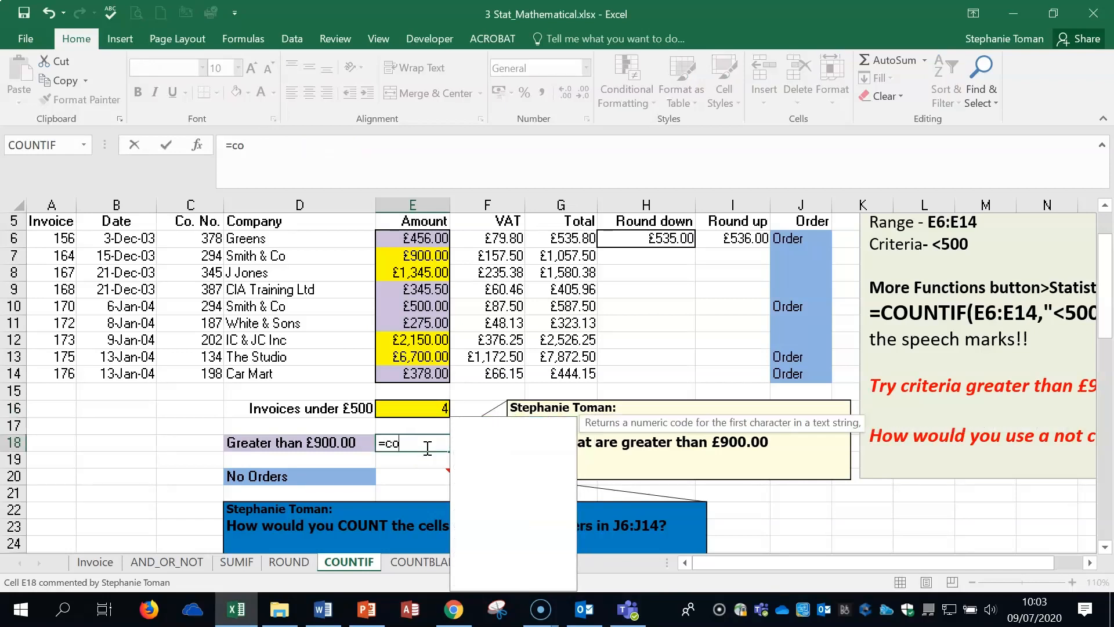
type("unt")
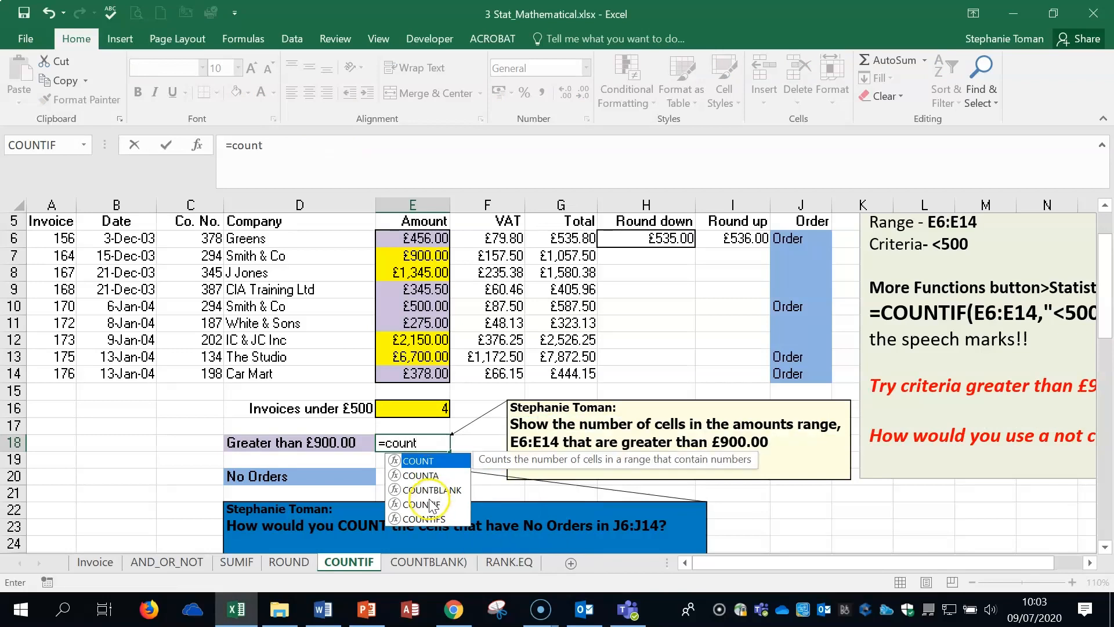
double_click(430, 504)
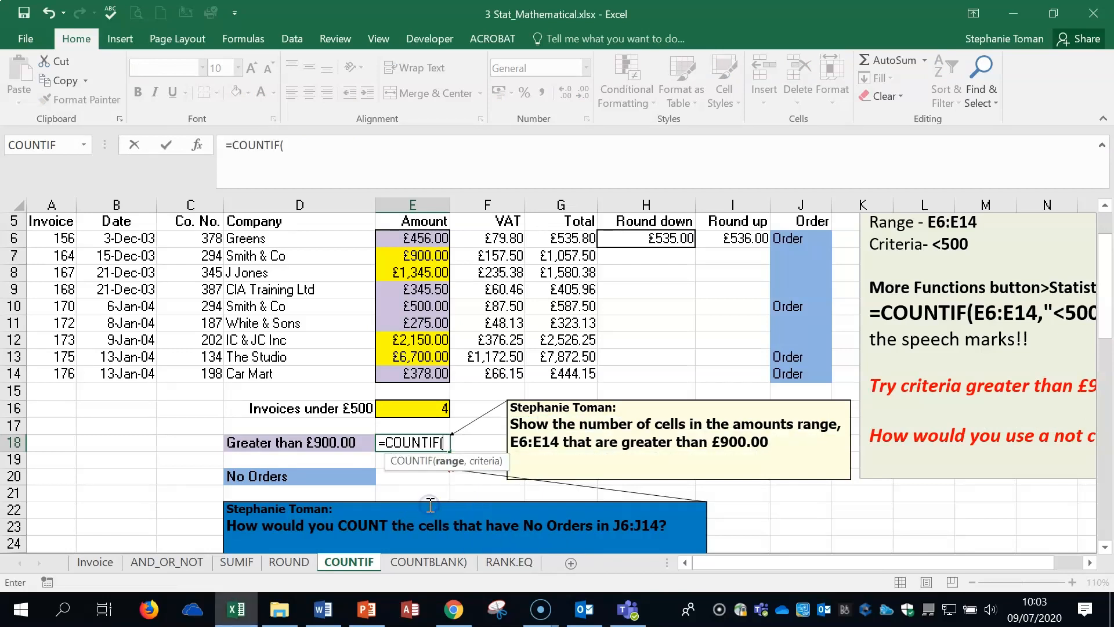
left_click(197, 145)
left_click_drag(741, 112, 801, 117)
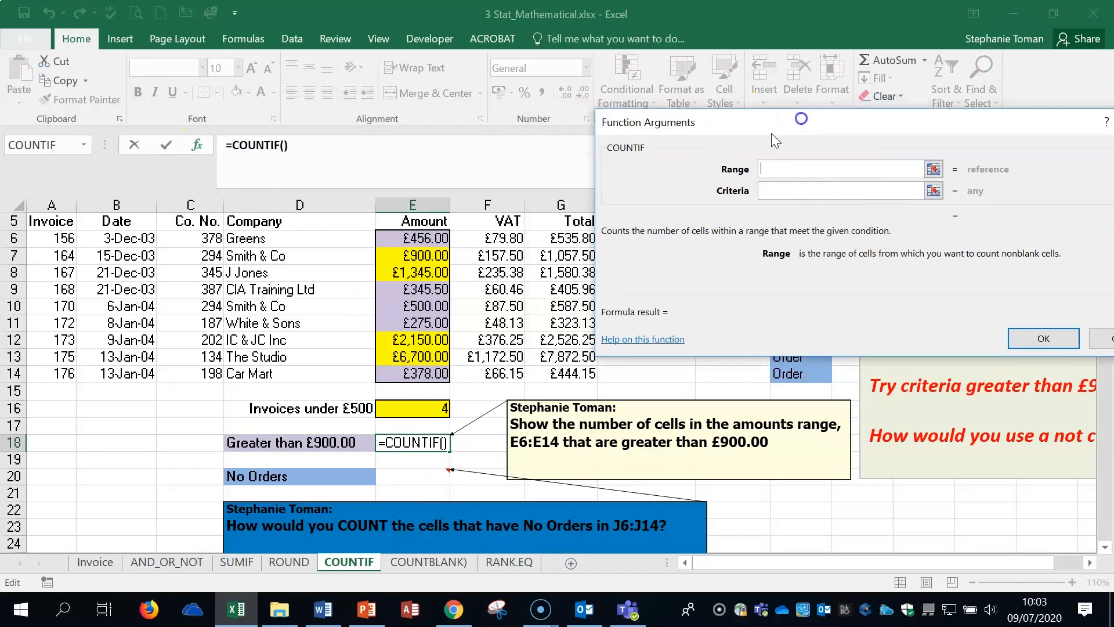
Step: Set the COUNTIF range to E6:E14 and the criteria to >900, and insert the formula in E18
left_click_drag(413, 238, 419, 373)
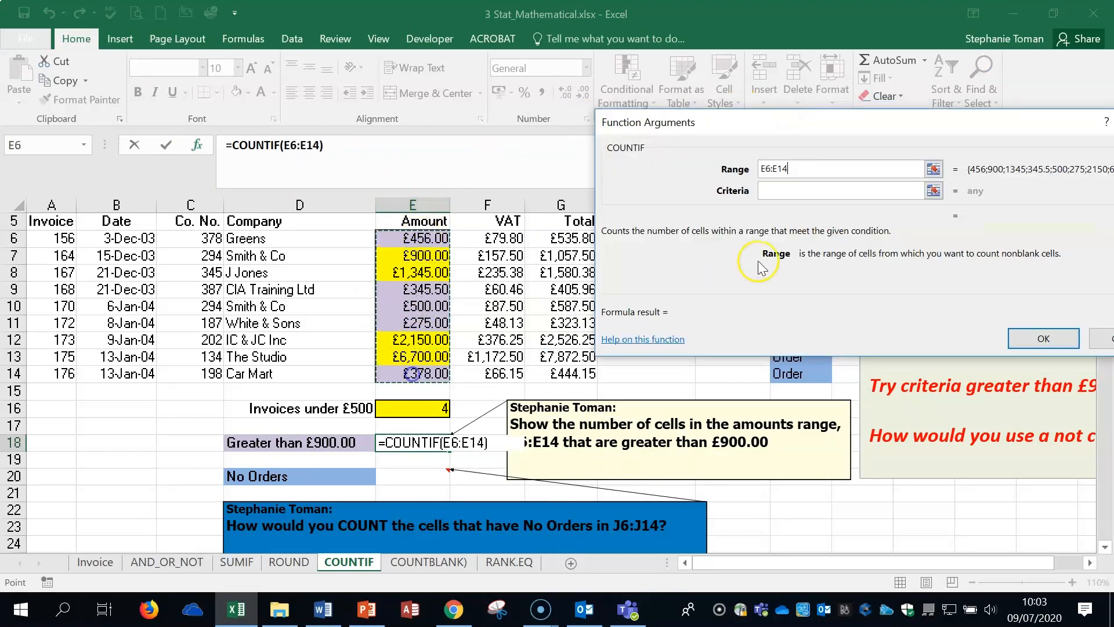
left_click(772, 191)
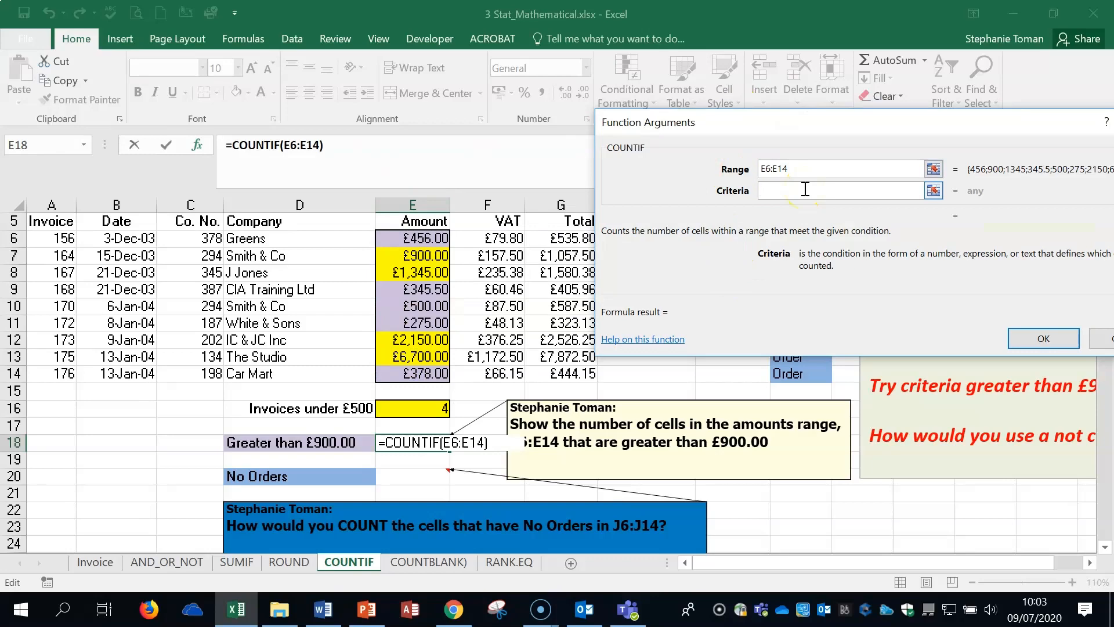
type(">900")
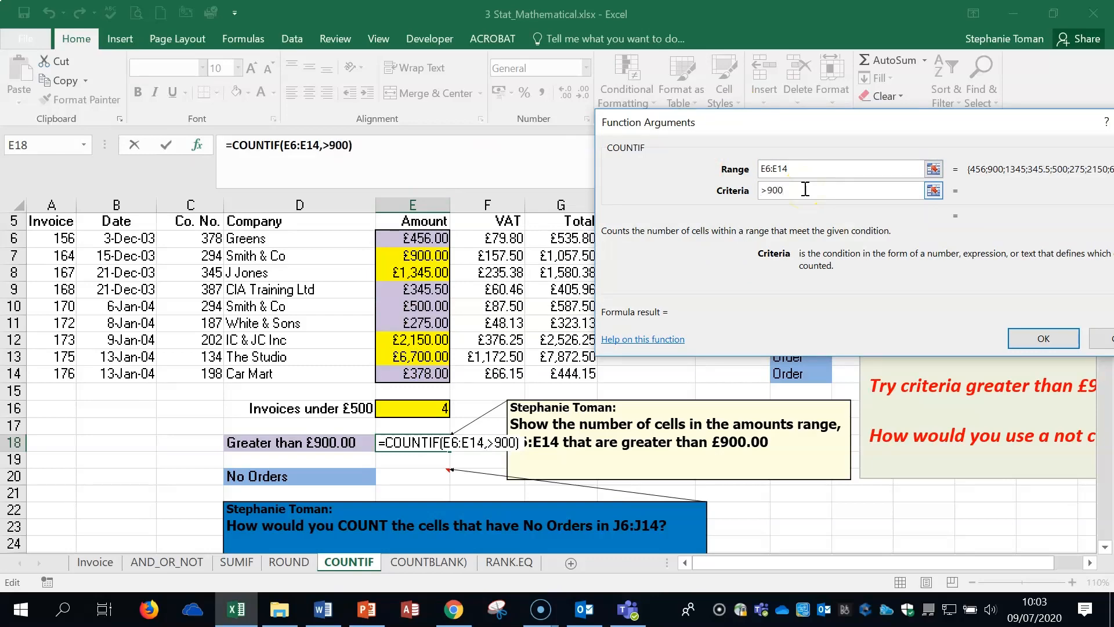
left_click(1043, 337)
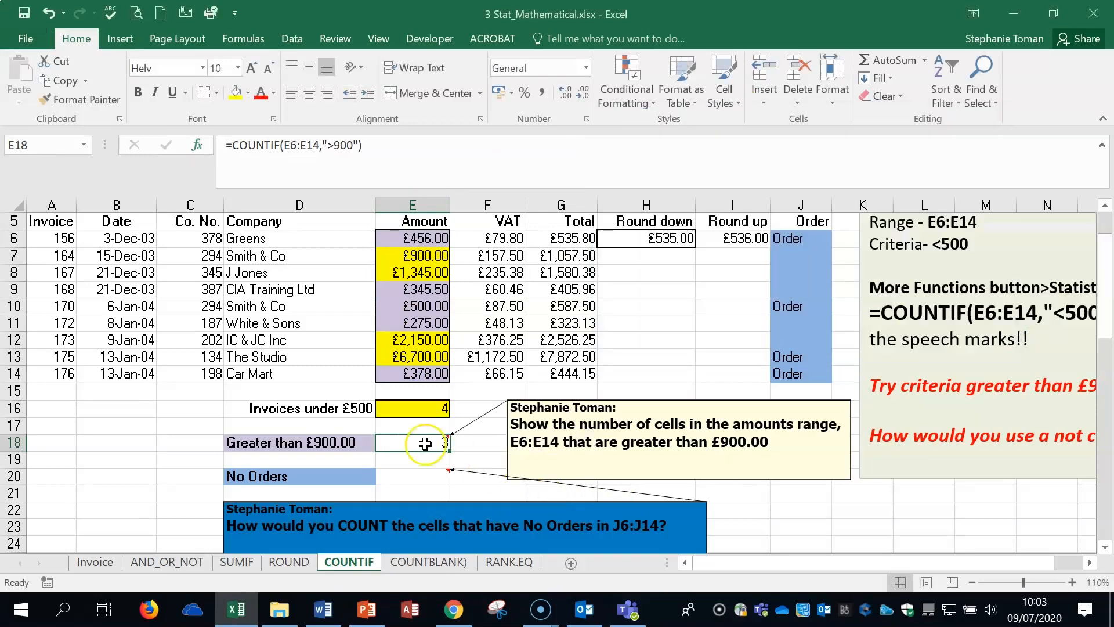
Step: Examine the Order column range J6:J14 that the No Orders count in E20 has to cover
left_click(429, 476)
scroll(856, 515, "down", 1)
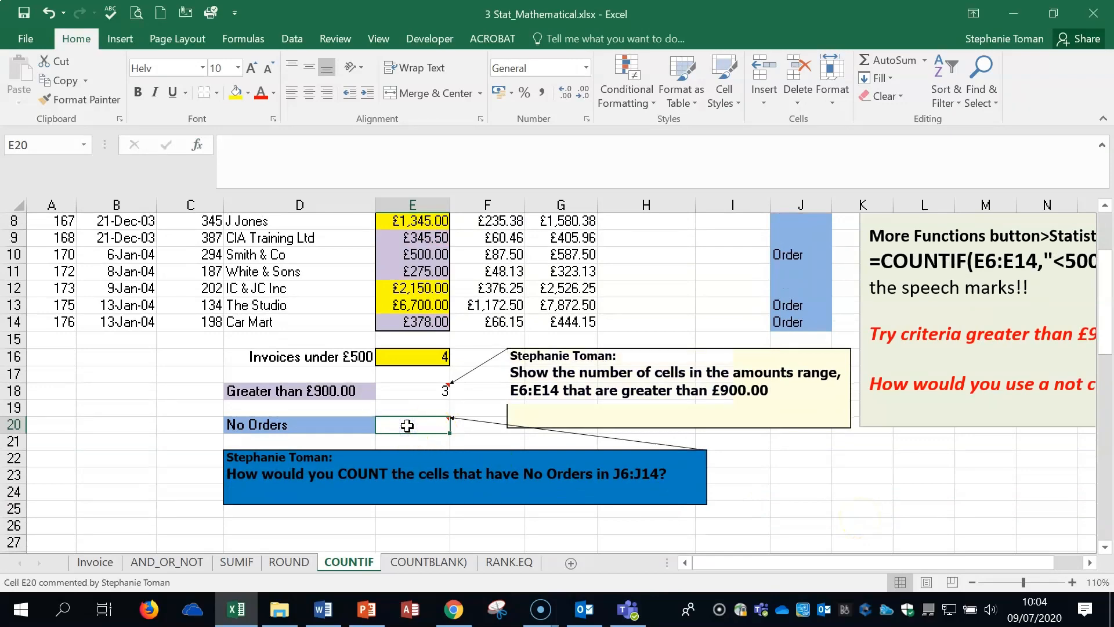
scroll(861, 467, "up", 1)
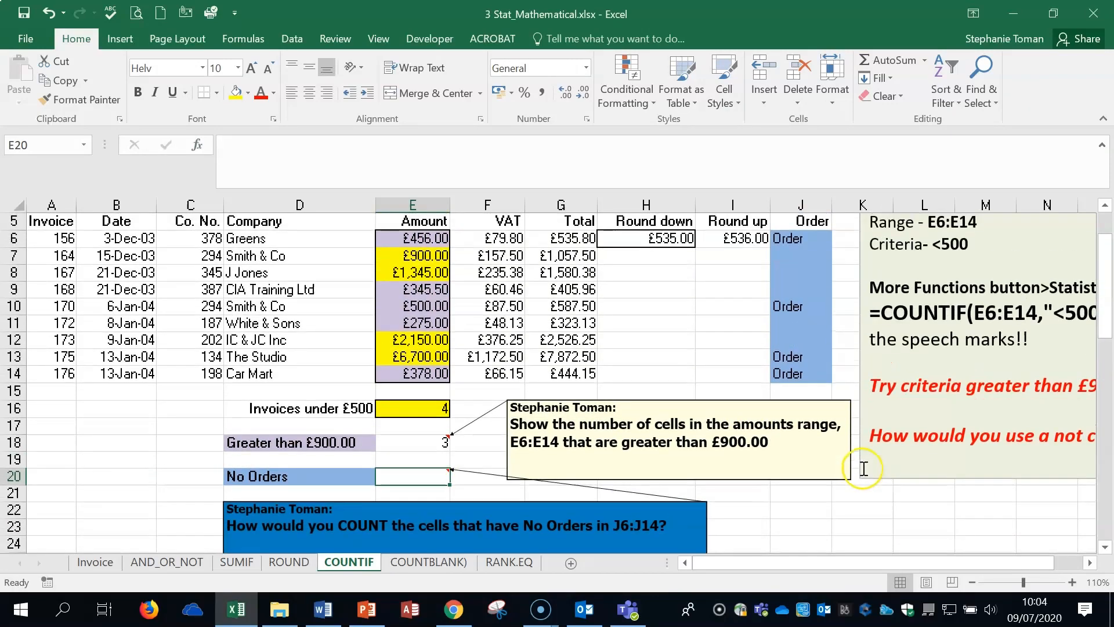
left_click(803, 239)
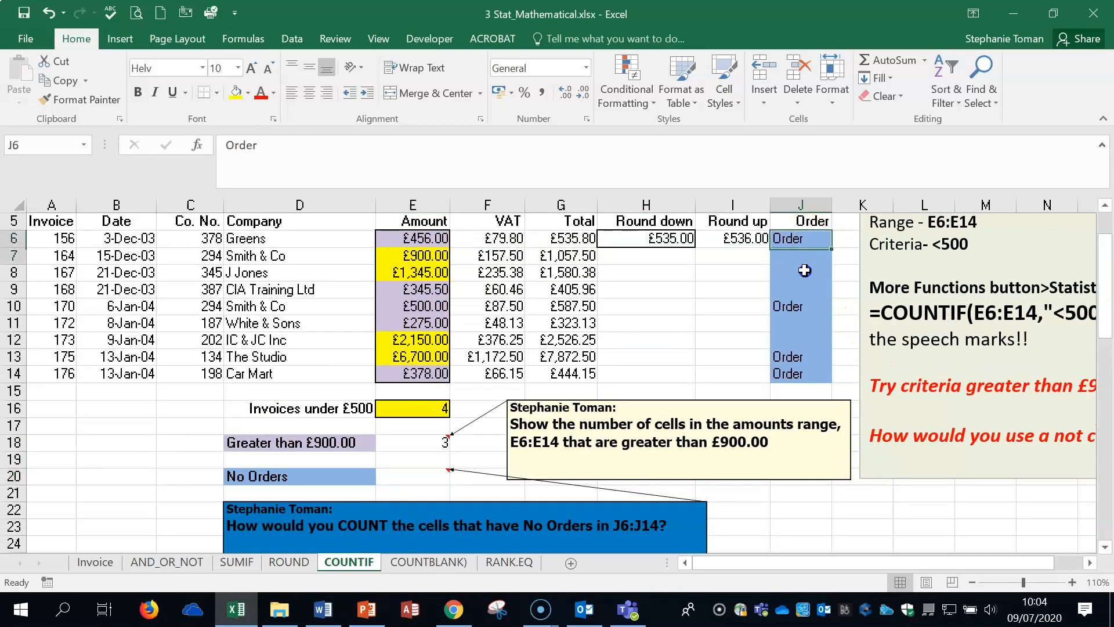
left_click_drag(804, 270, 807, 373)
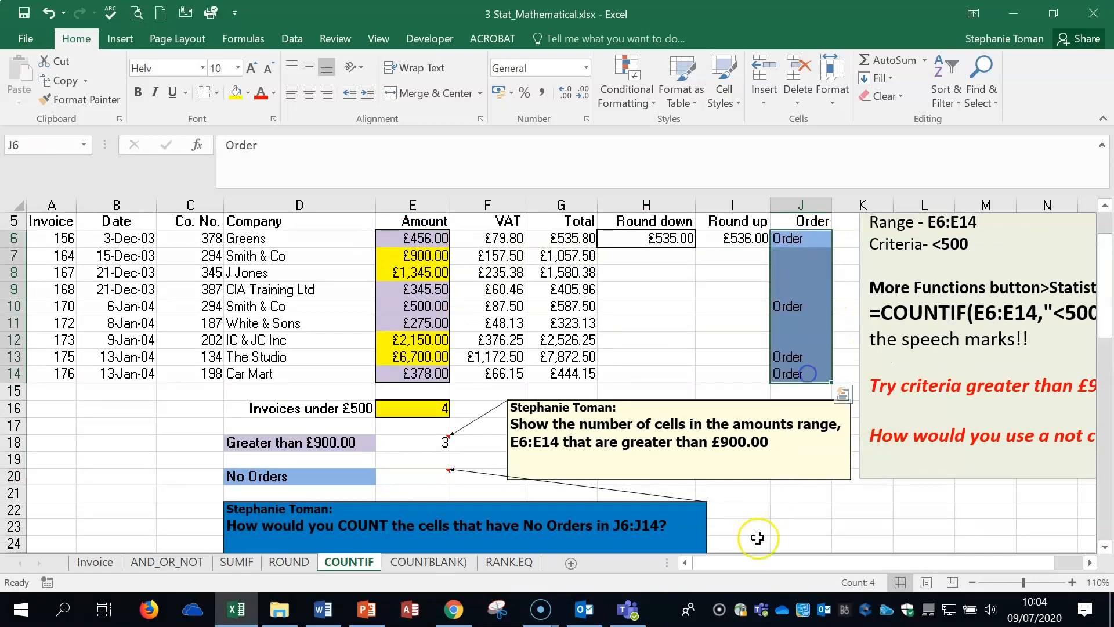
left_click(801, 526)
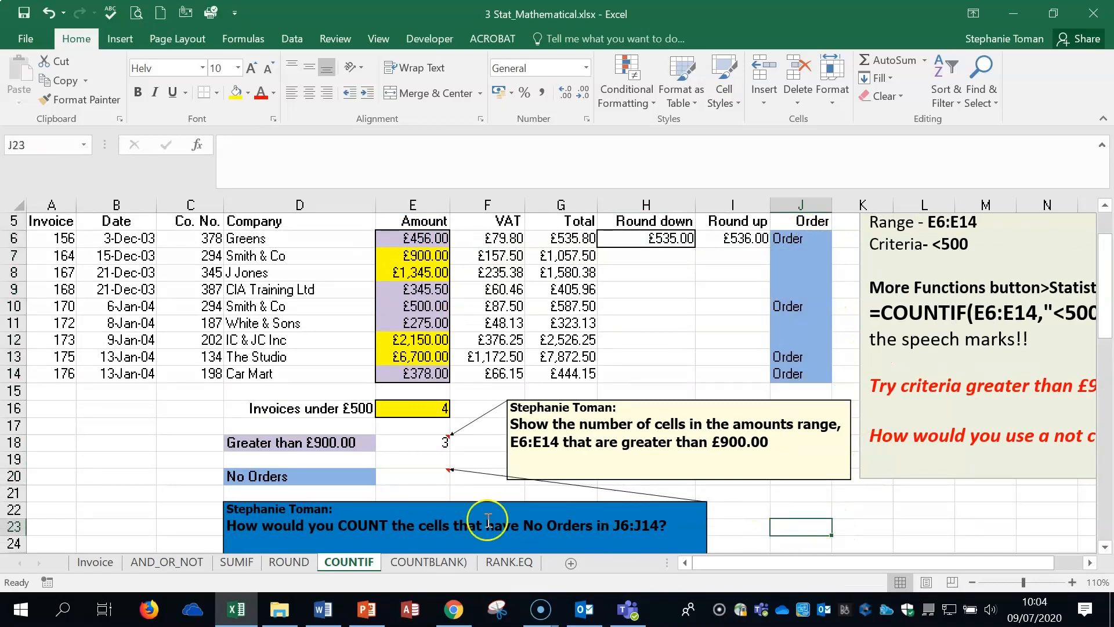
left_click(436, 477)
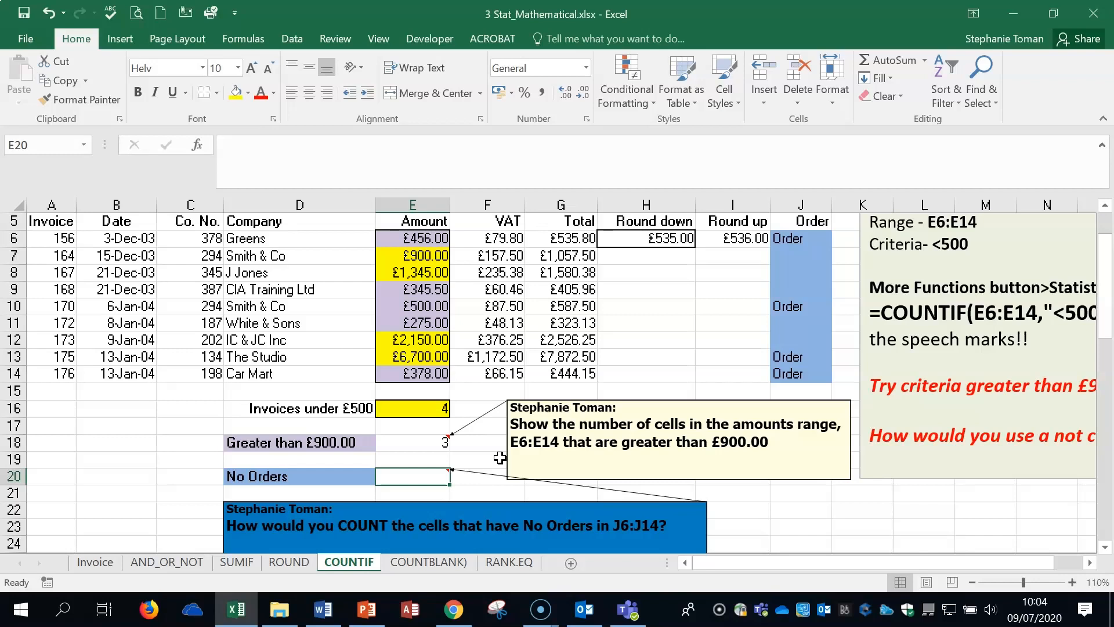
Step: Enter "No order" in J7 as a trial and clear the cell again
left_click(800, 256)
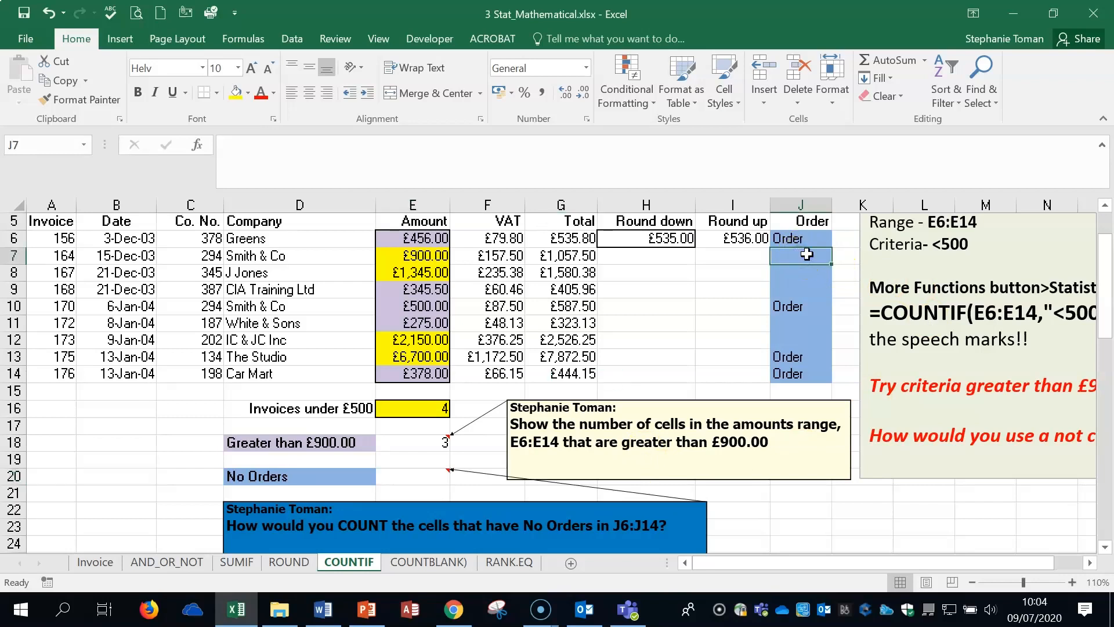
type("No order")
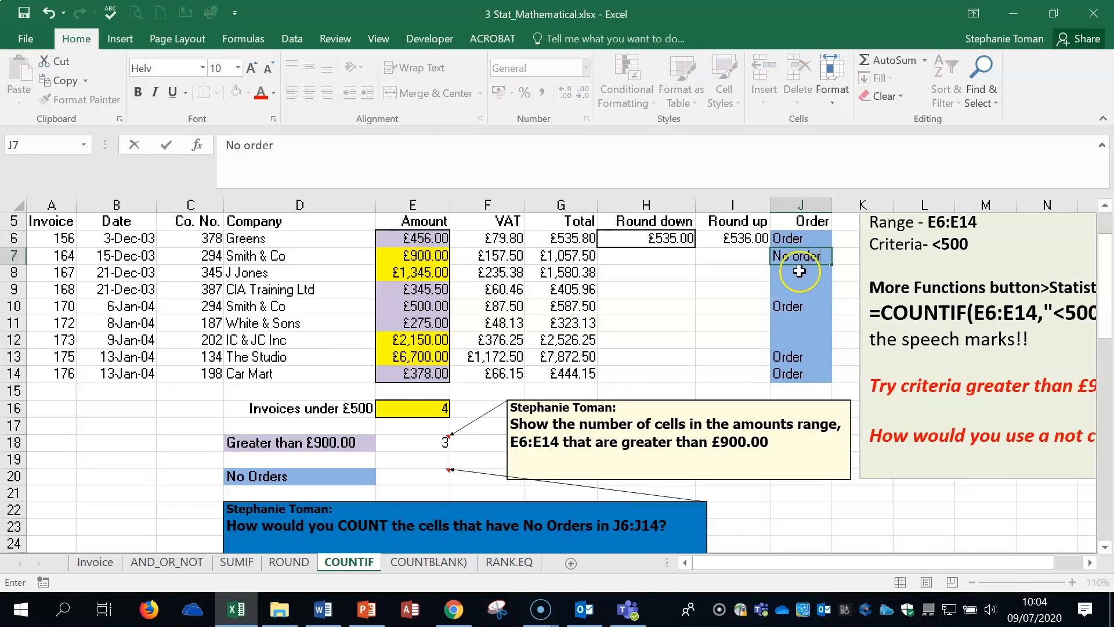
left_click(799, 271)
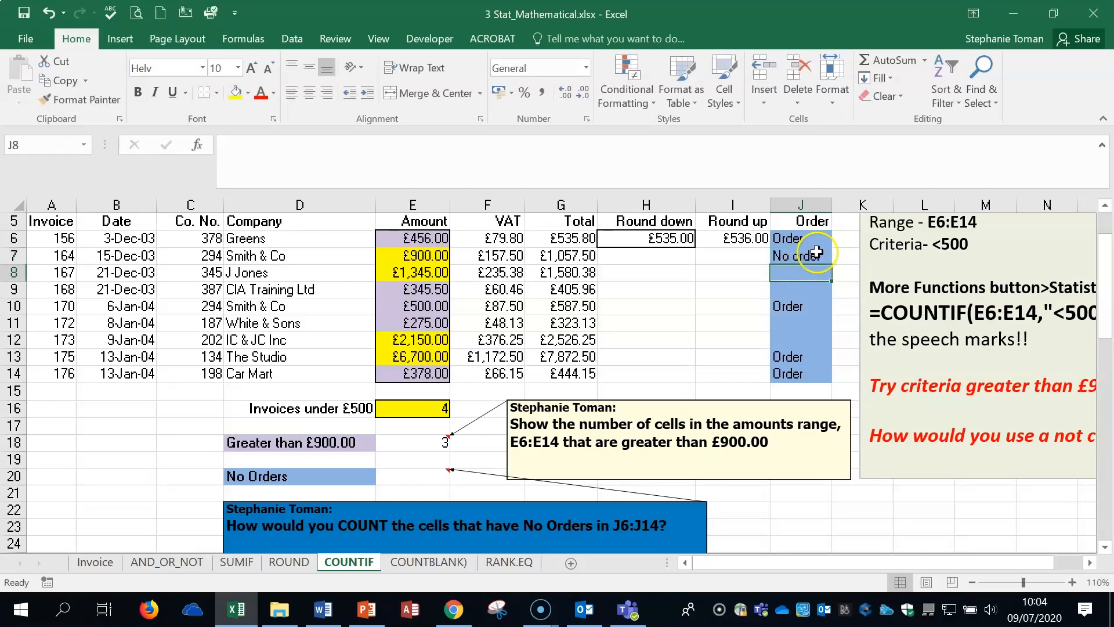
left_click(817, 256)
key("Delete")
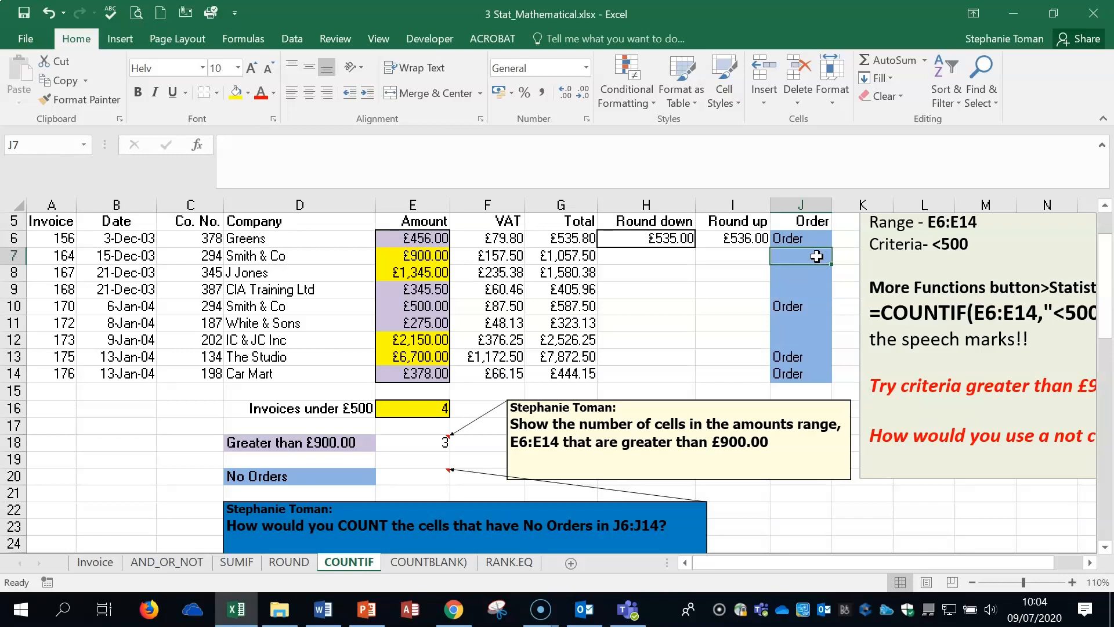
Step: Start a COUNTIF formula in E20 beside No Orders and open its function arguments
left_click(433, 474)
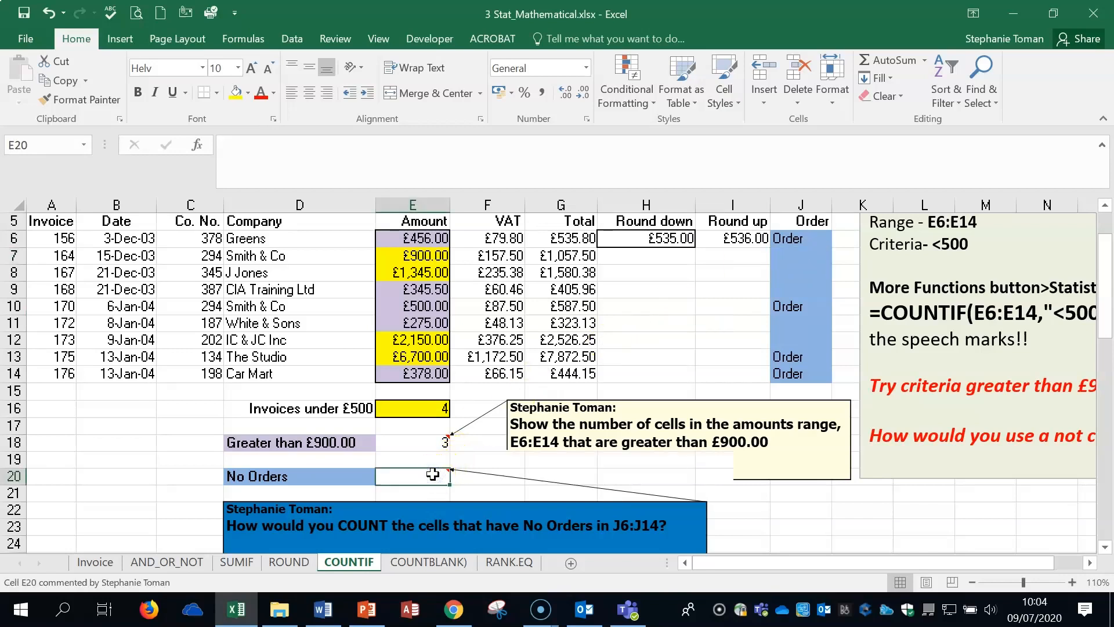
type("=coun")
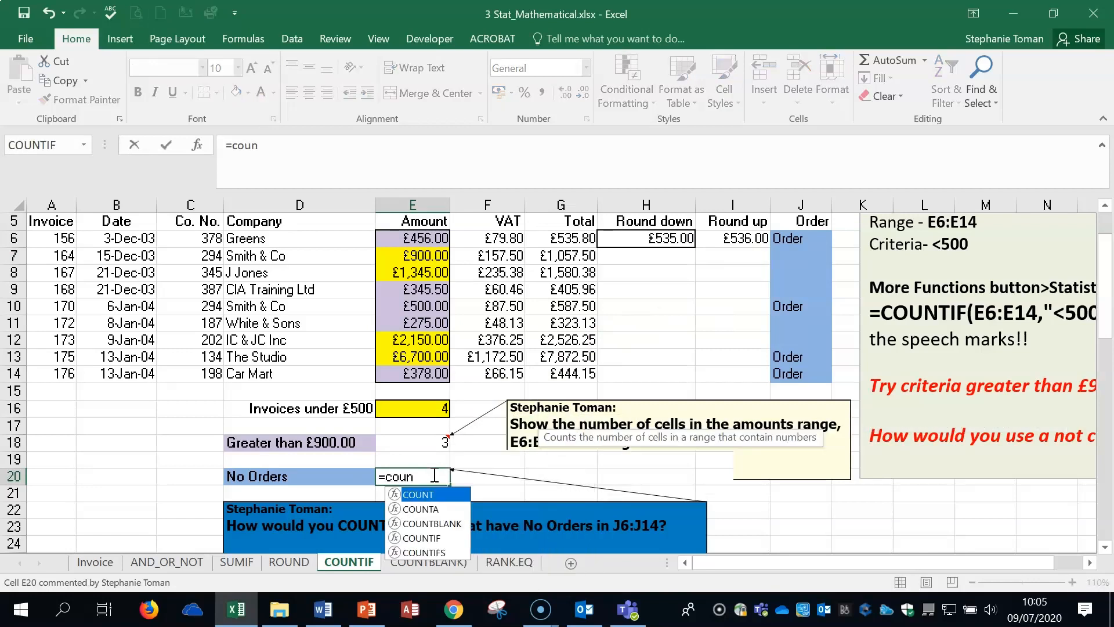
double_click(433, 537)
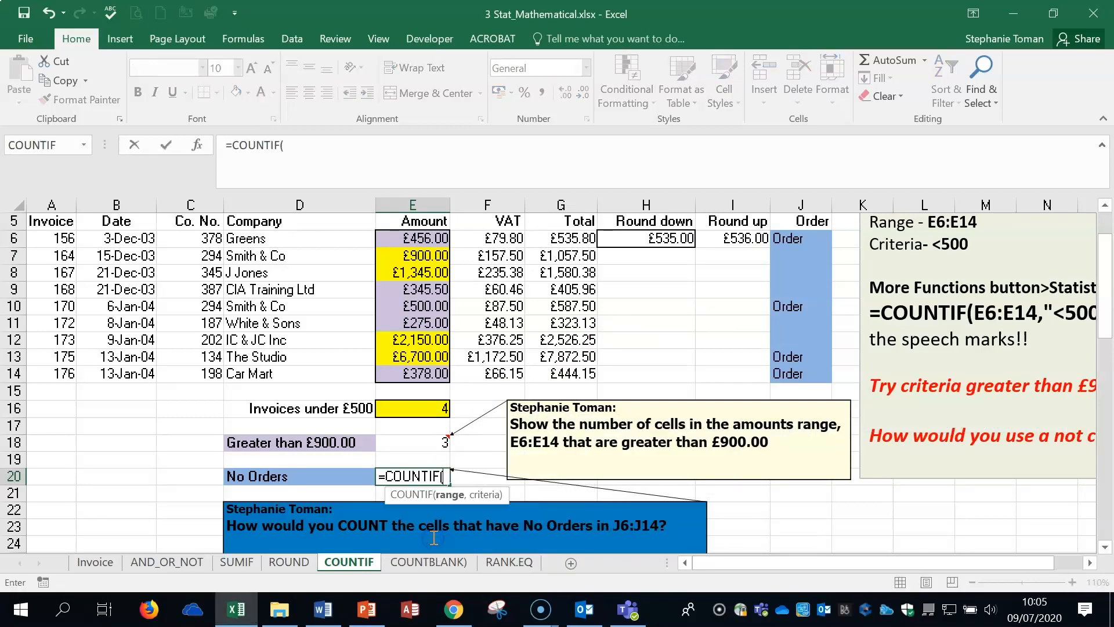
left_click(197, 144)
left_click_drag(799, 123, 415, 202)
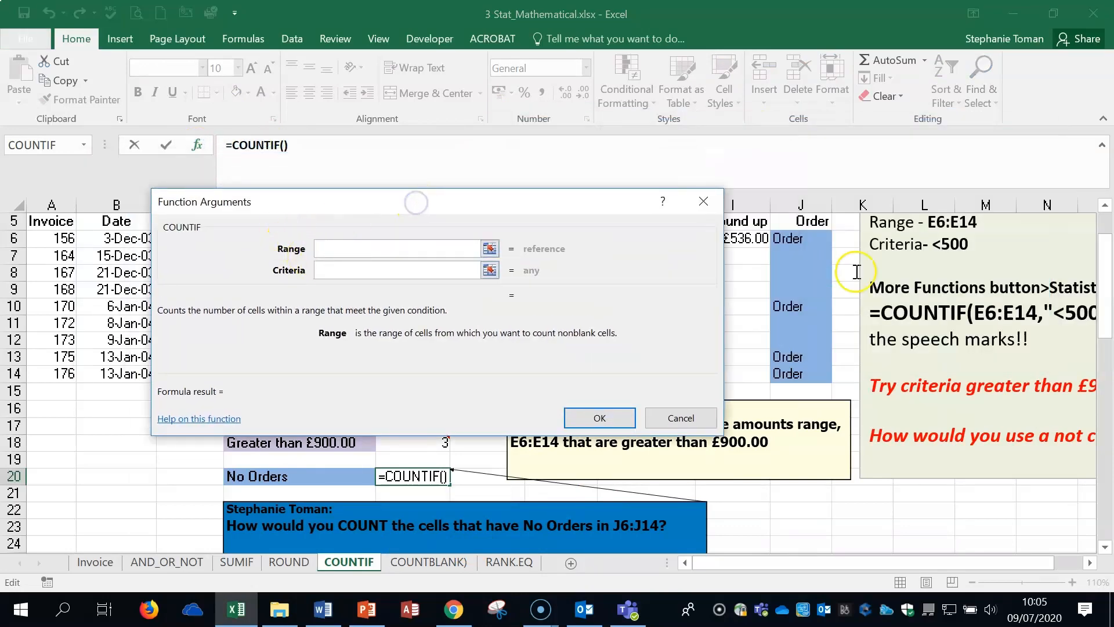
Step: Set the COUNTIF range to J6:J14 and the criteria to <>Order, and insert the formula in E20
left_click_drag(800, 239, 803, 375)
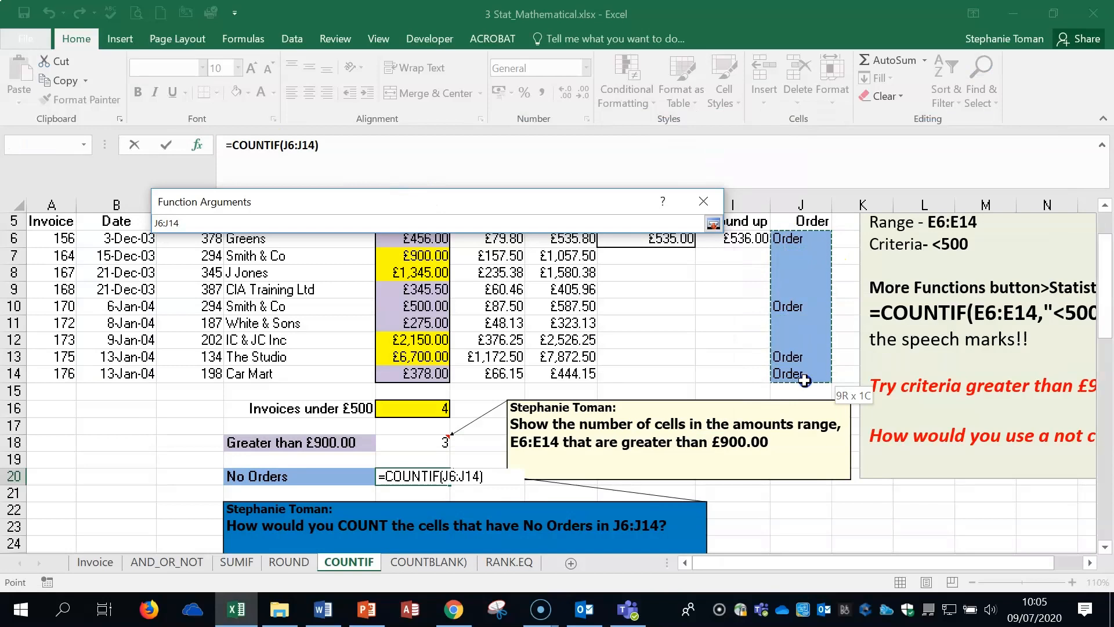
left_click(343, 268)
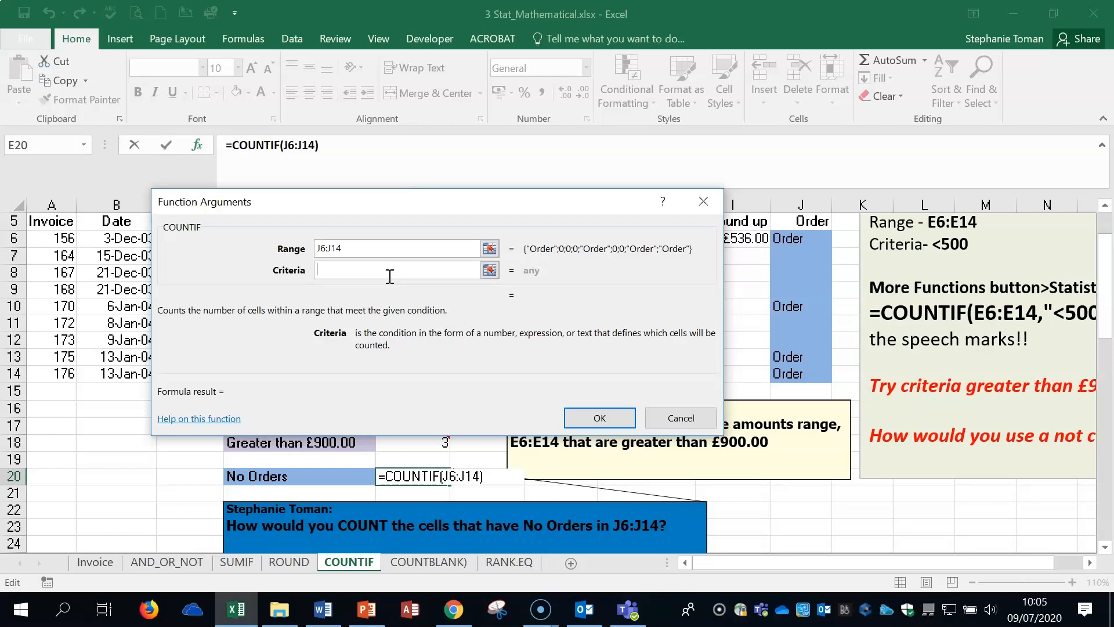
type("<>Order")
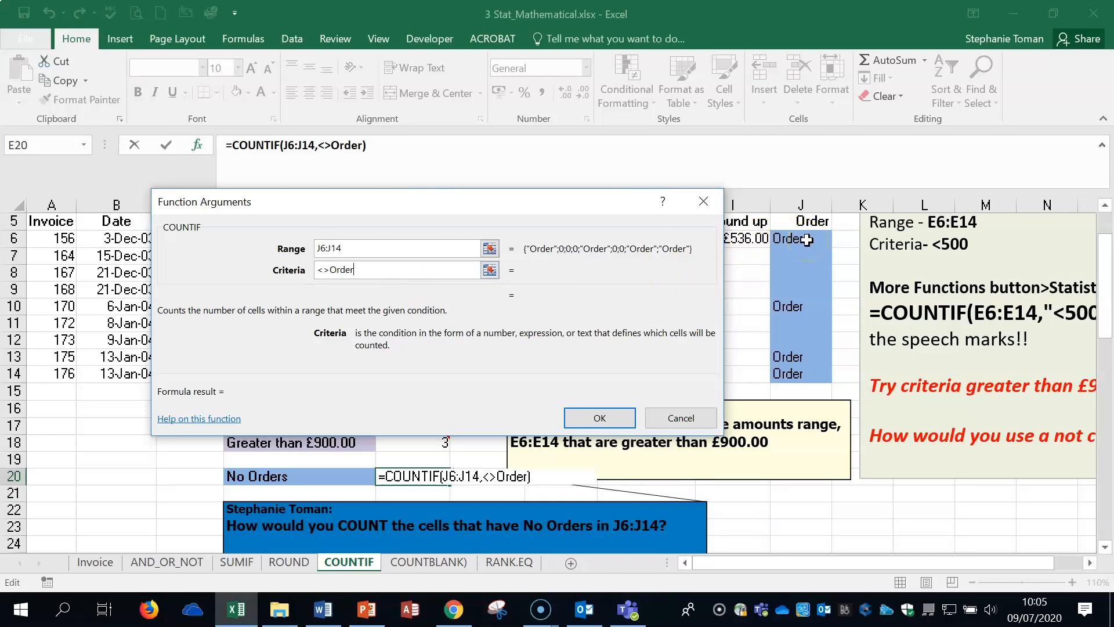
left_click(599, 418)
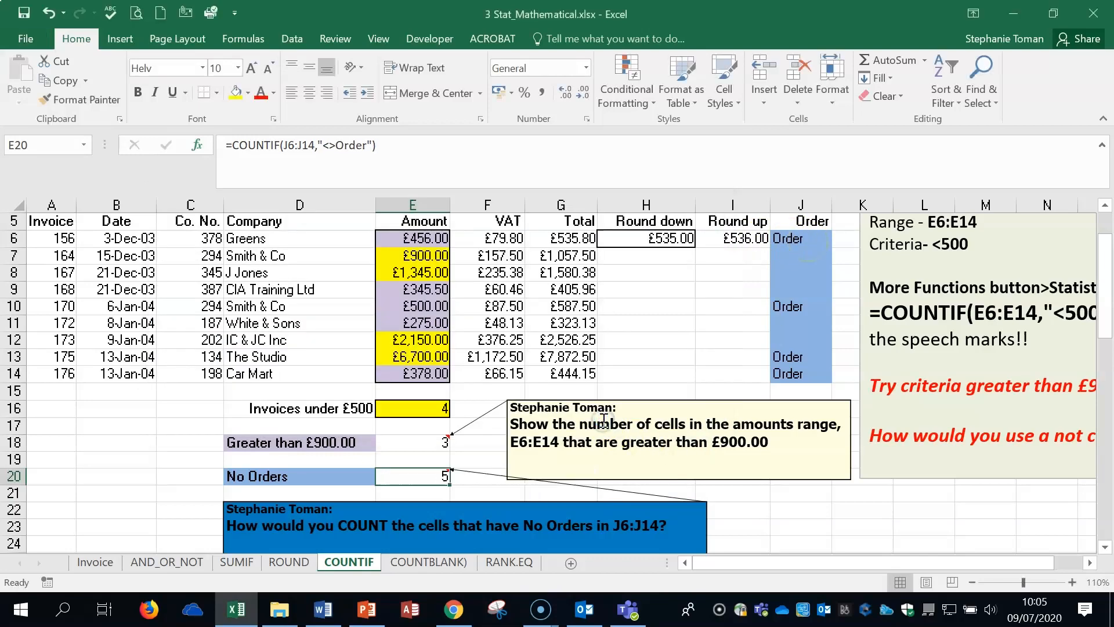
Step: Test the No Orders count by entering "sdddd" in J7 and "dddd" in J8 and J9, and clearing J10
left_click(800, 256)
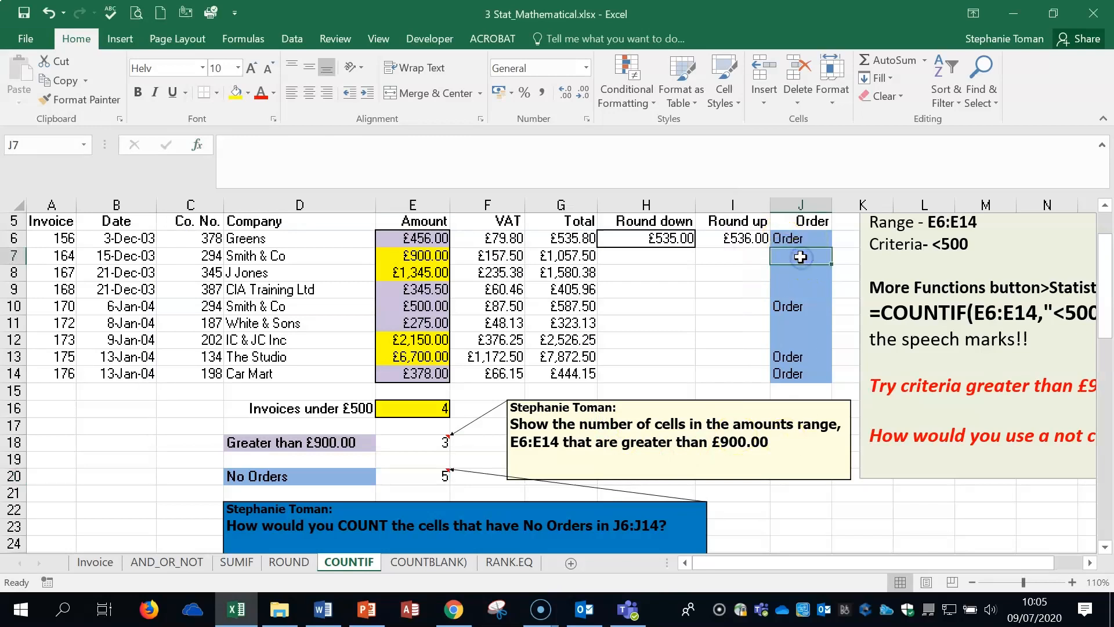
type("sdddd")
left_click(799, 272)
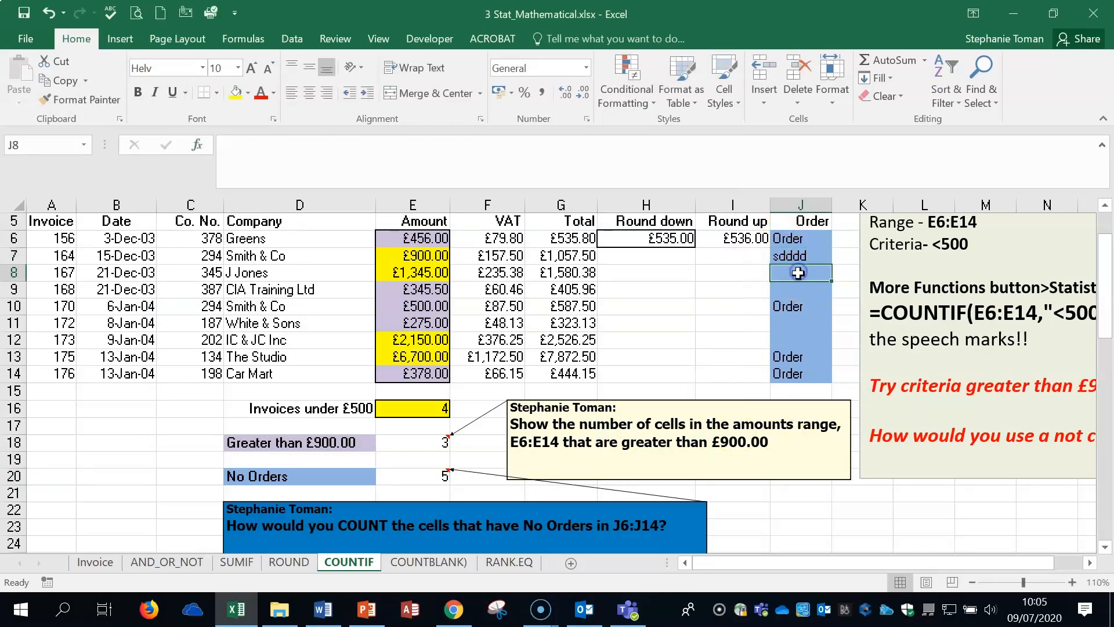
type("dddd")
left_click(806, 290)
type("dddd")
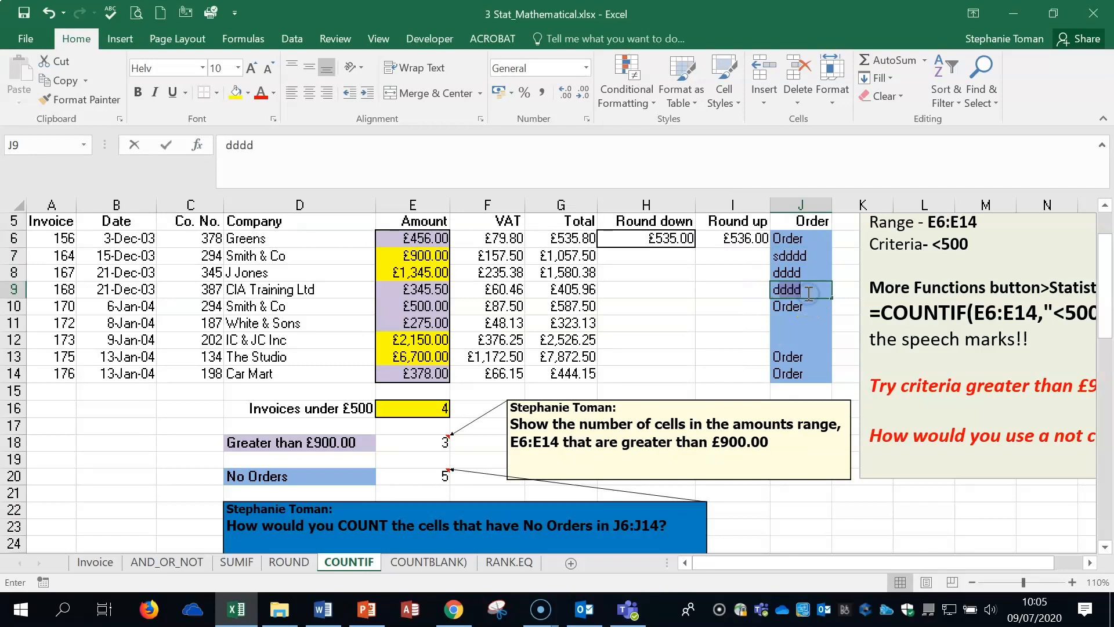
left_click(804, 306)
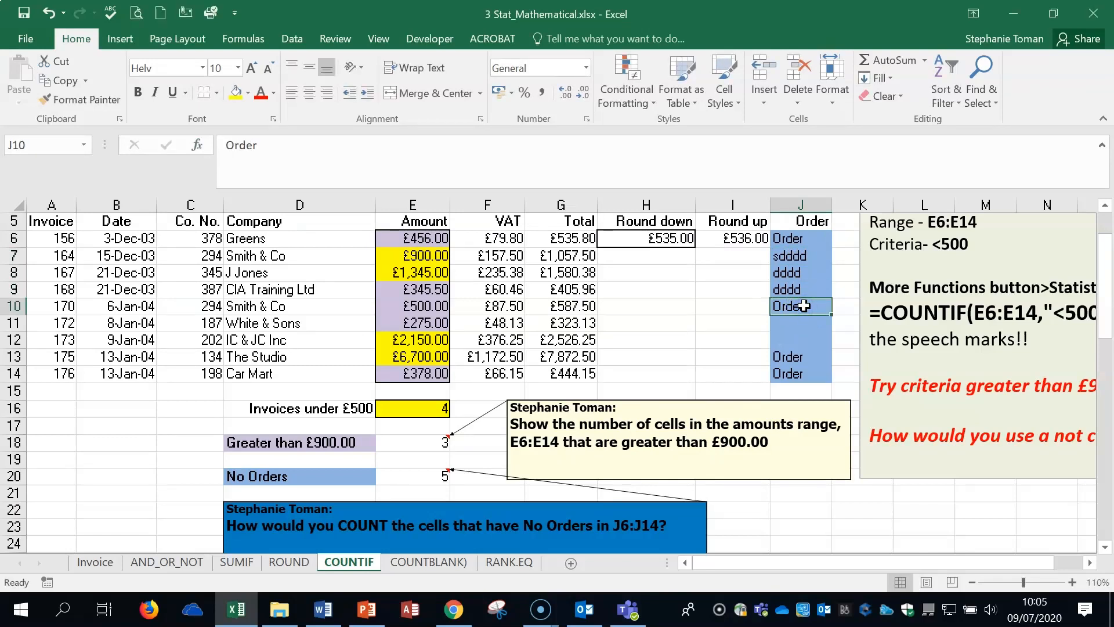
key("Delete")
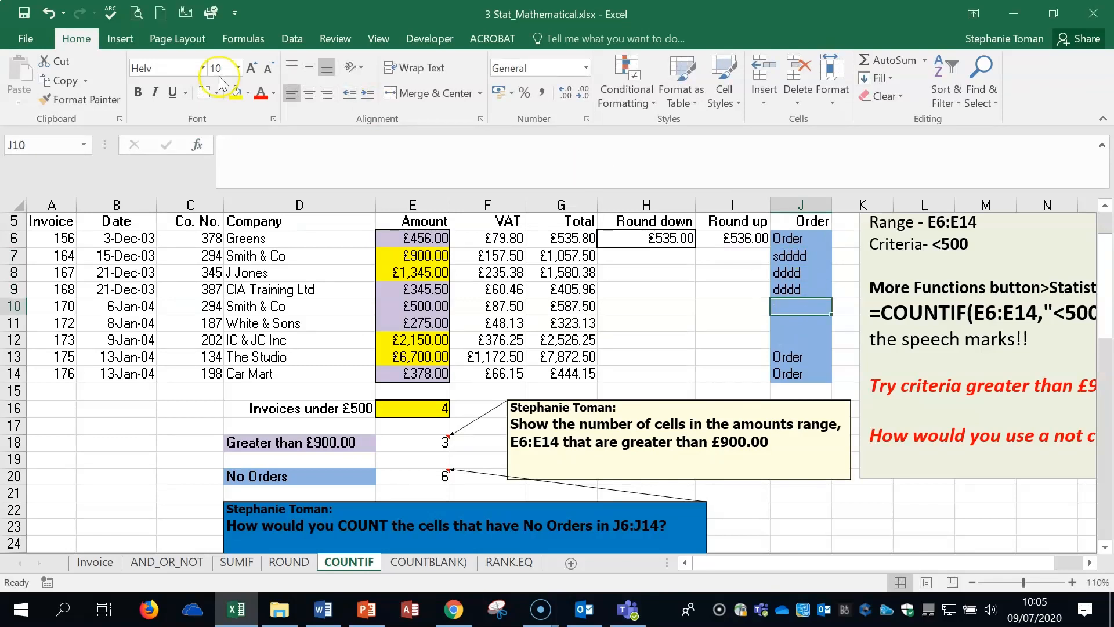
Step: Undo the test changes in J7:J10 and the COUNTIF formula in E20
left_click(52, 14)
left_click(52, 14)
left_click(52, 14)
left_click(52, 14)
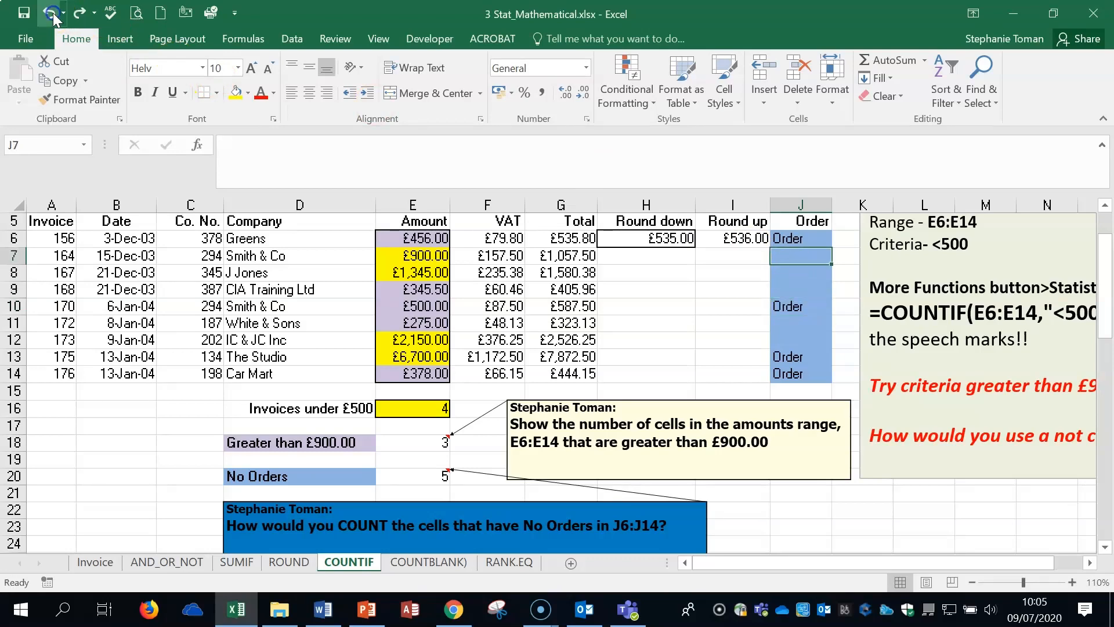
left_click(52, 14)
Step: Enter the formula =COUNTIF(J6:J14,"<>Order") directly in E20 beside No Orders
left_click(428, 474)
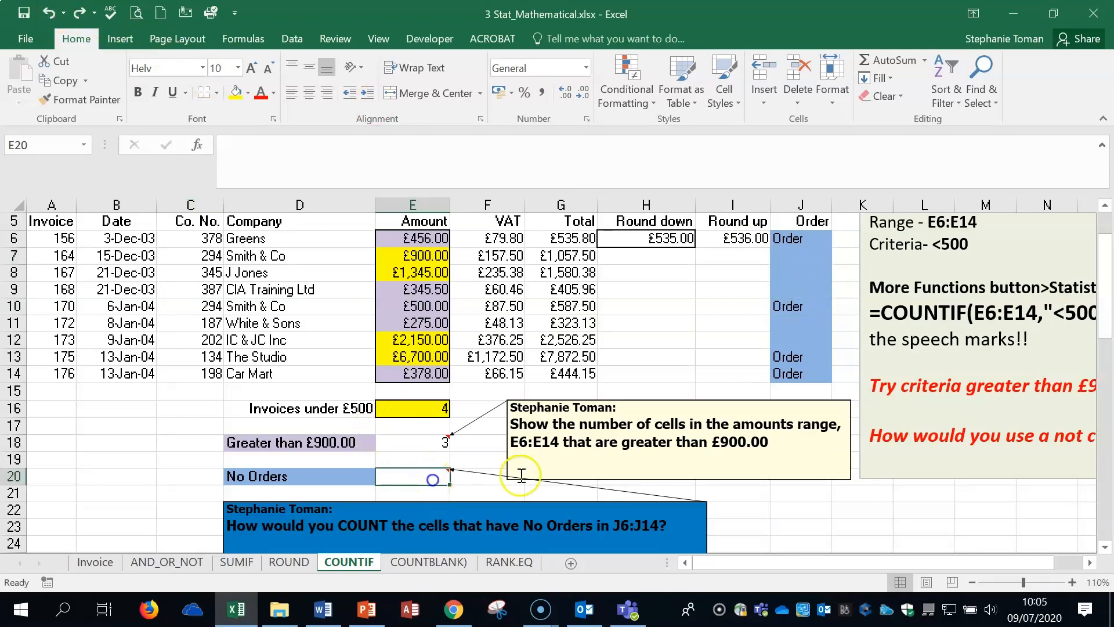
type("=count")
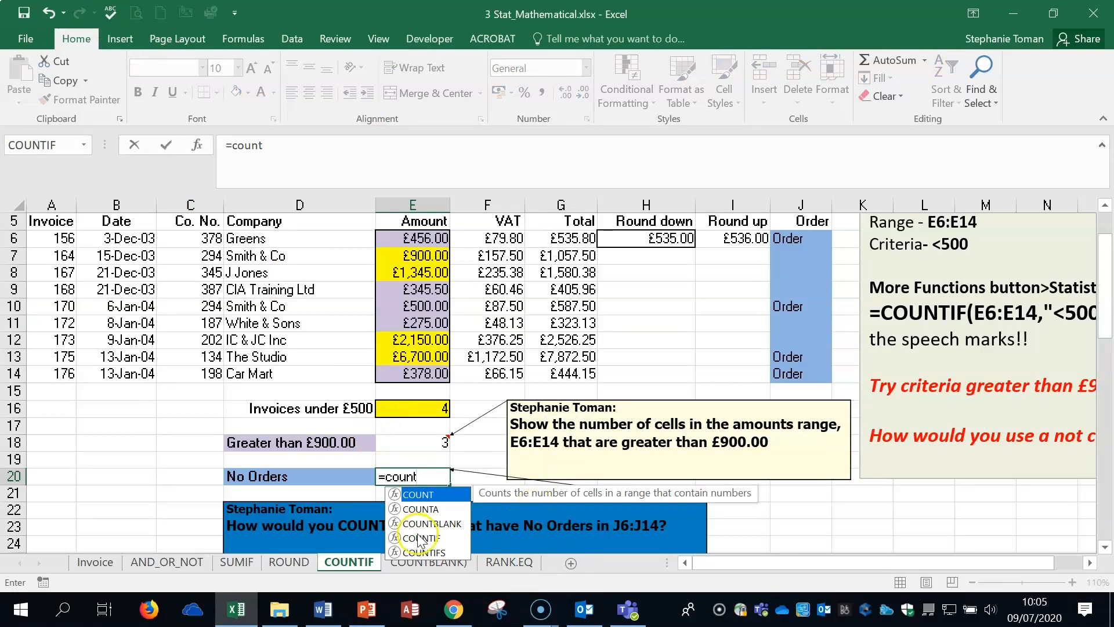
double_click(418, 534)
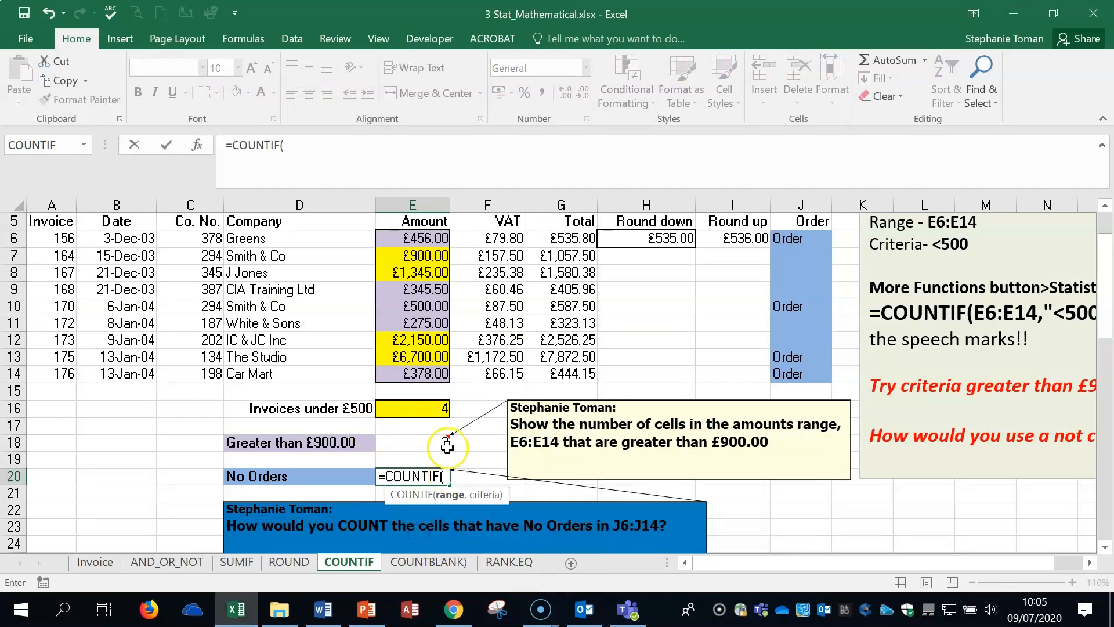
left_click_drag(801, 240, 795, 375)
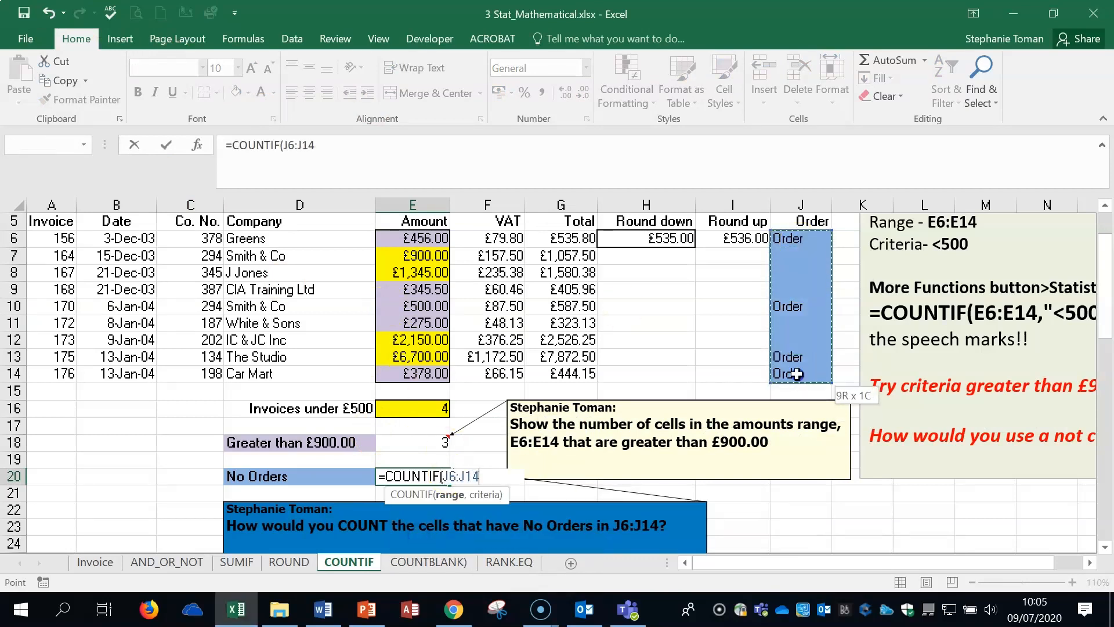
type(",")
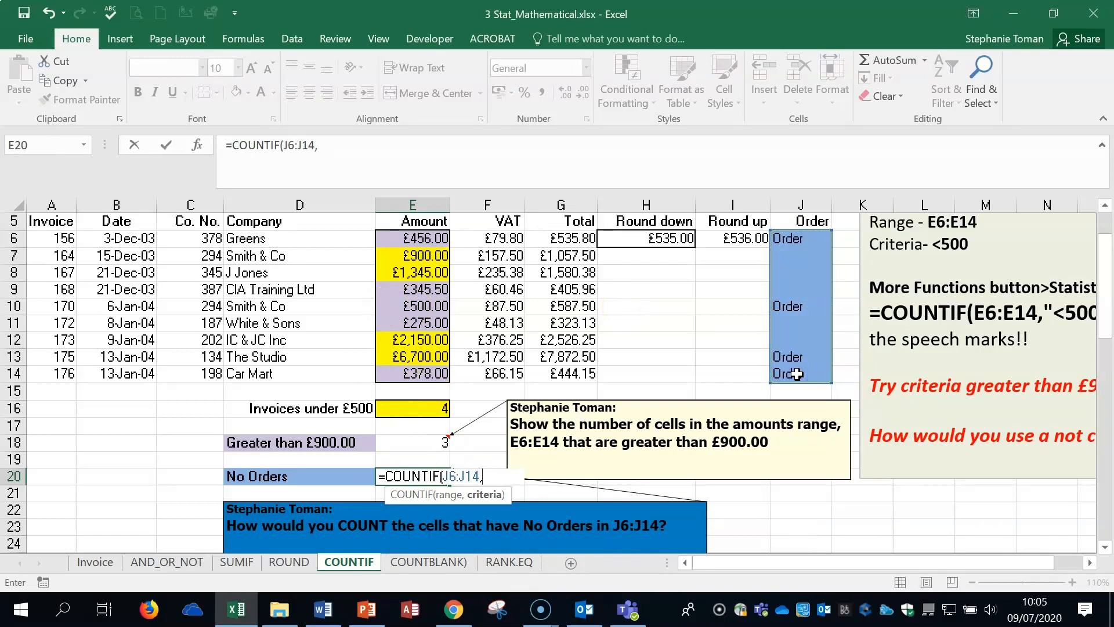
type("\"<>Oreder")
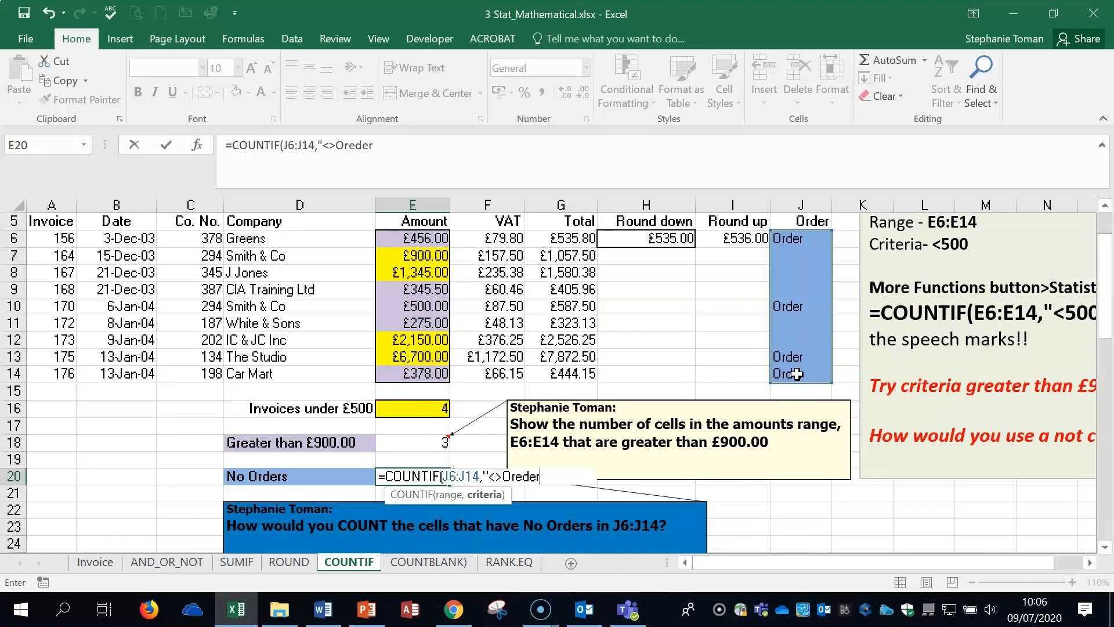
key("BackSpace")
key("BackSpace")
key("BackSpace")
key("BackSpace")
type("der\")")
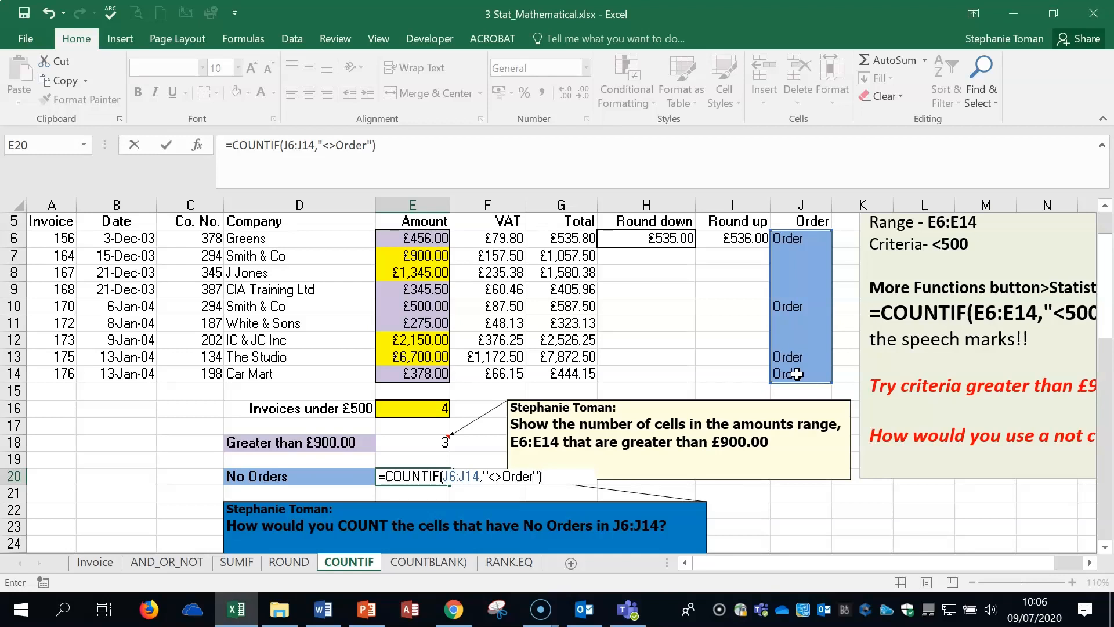
key("Return")
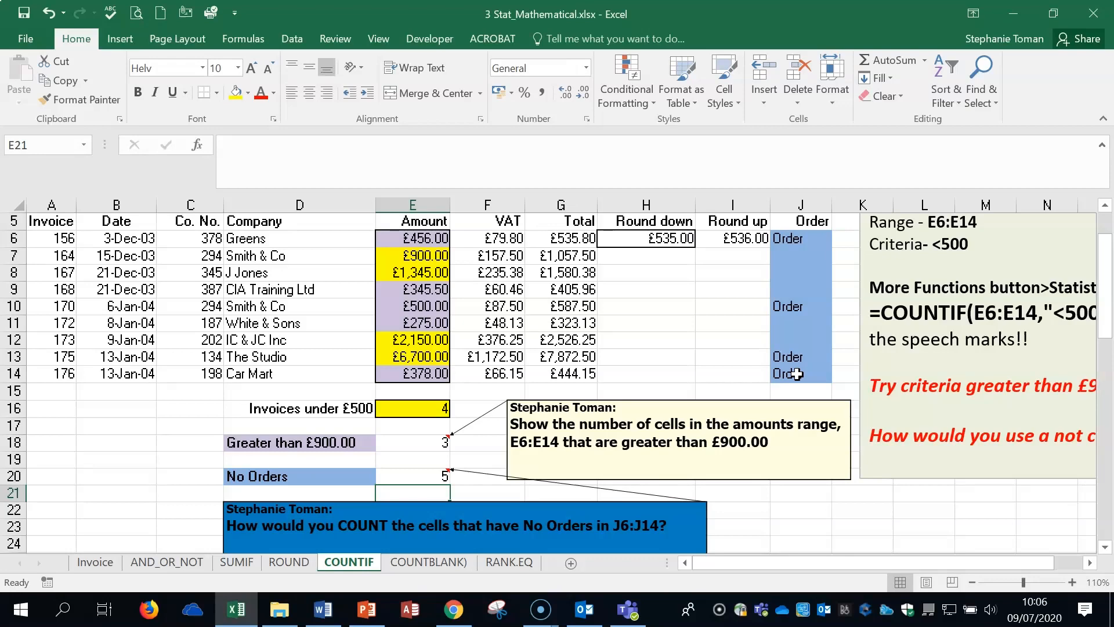
left_click(964, 479)
left_click(906, 491)
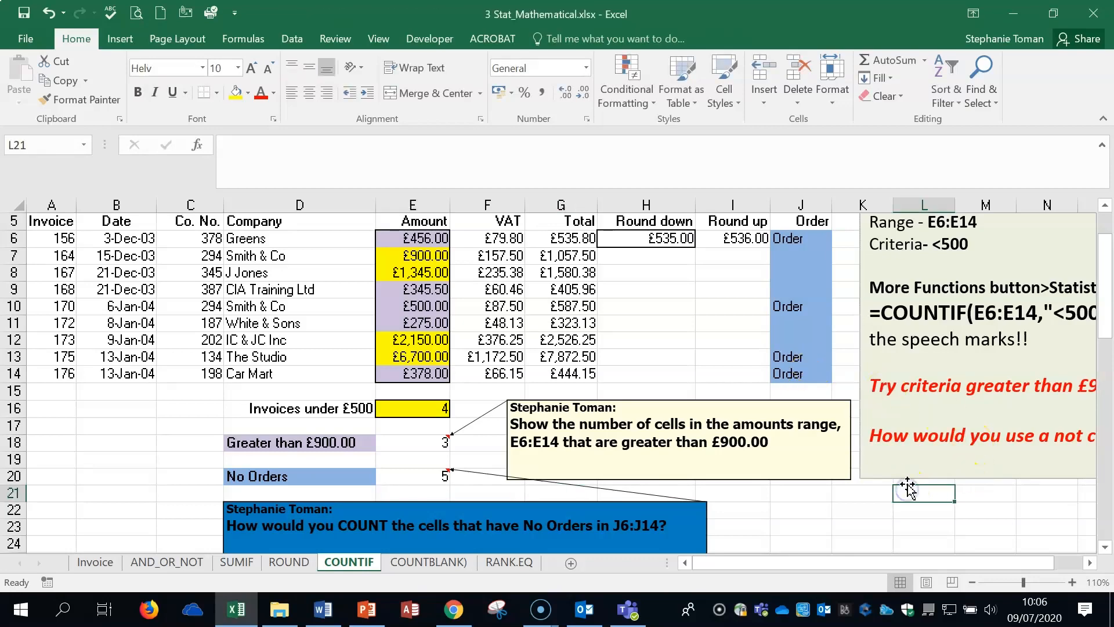
Step: Open the COUNTBLANK sheet and inspect the blank-counting formula in F16 below the VAT column
scroll(928, 482, "down", 2)
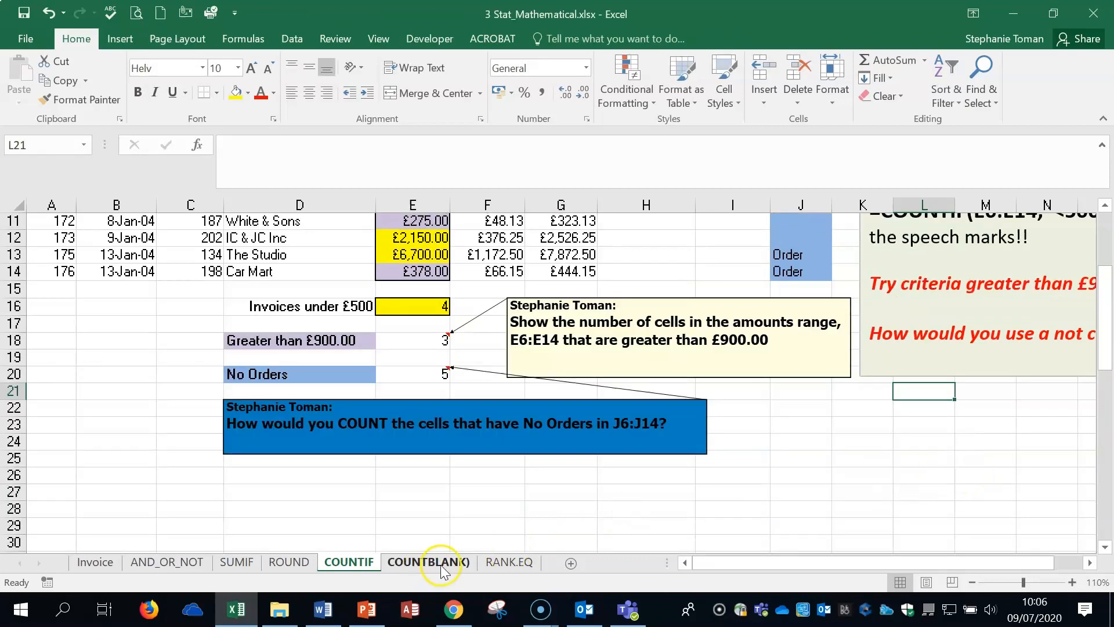
left_click(413, 566)
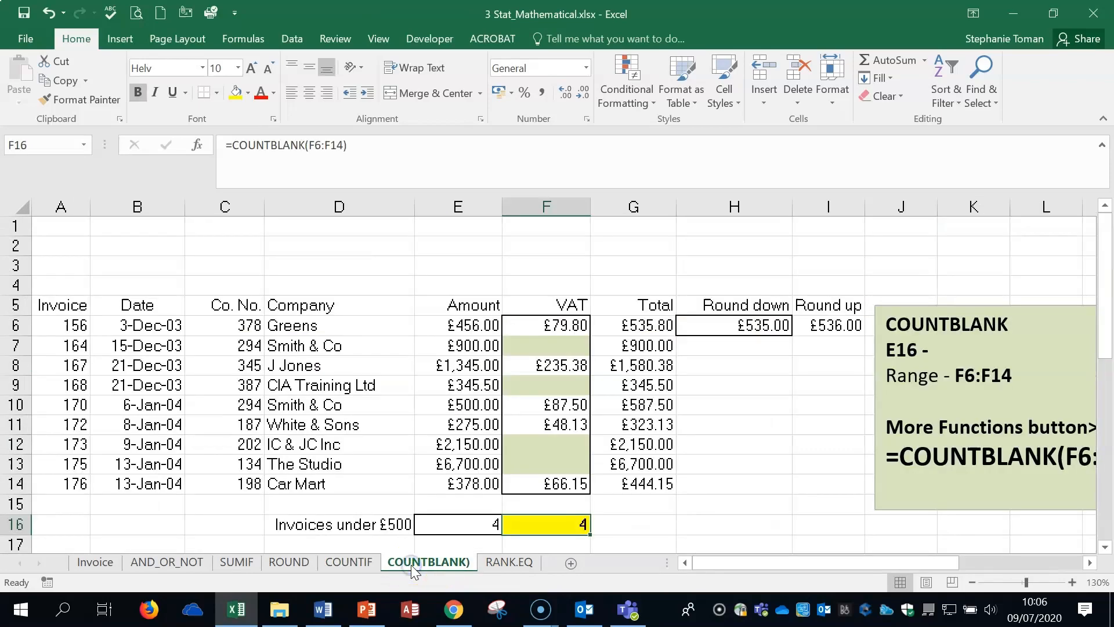
double_click(560, 526)
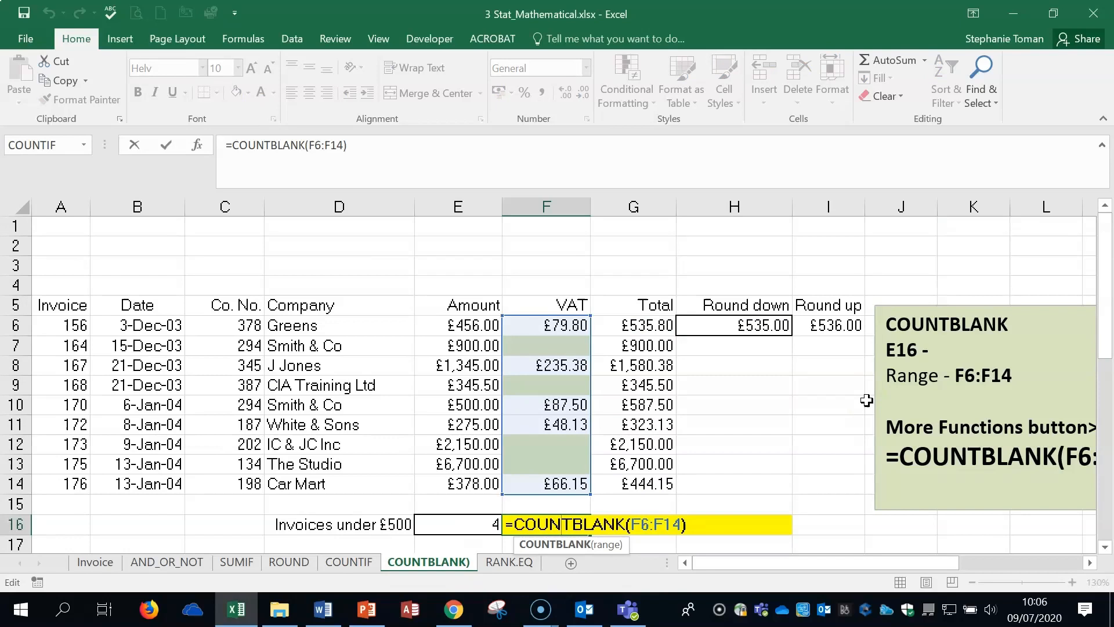
key("Escape")
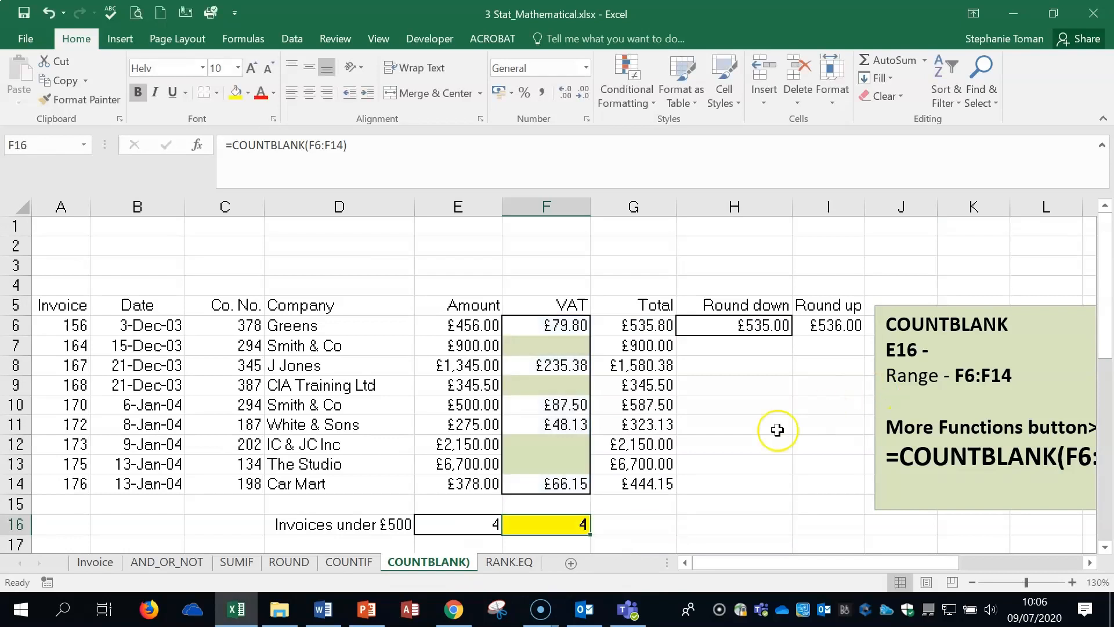
Step: Open the RANK.EQ sheet and examine the ranking formula in J6, including its order argument
left_click(509, 561)
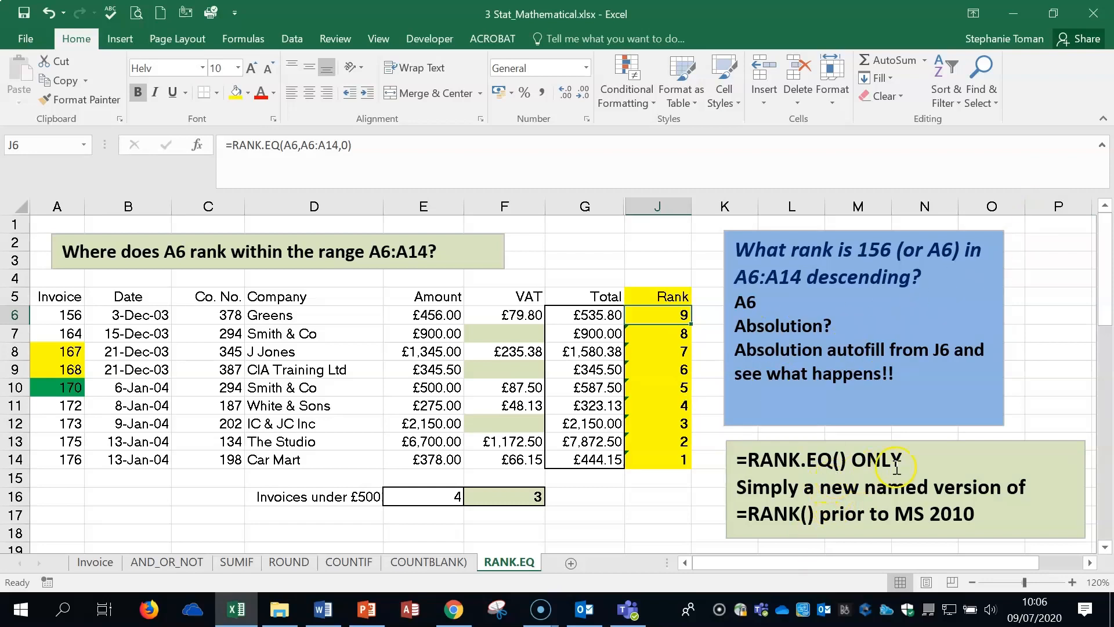
left_click(928, 462)
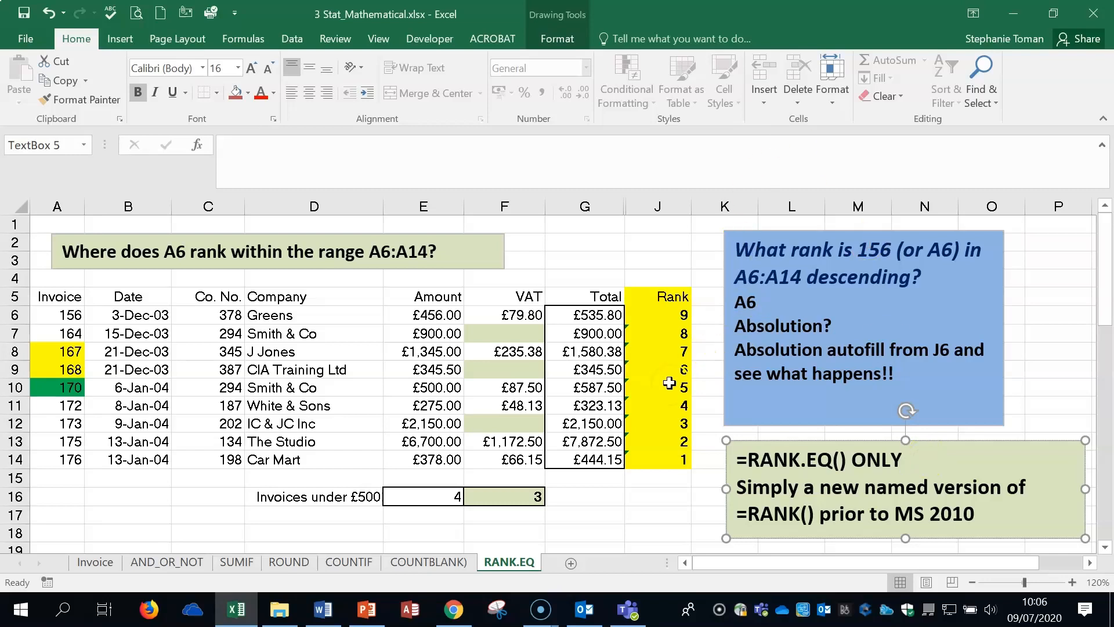
left_click(656, 317)
double_click(657, 317)
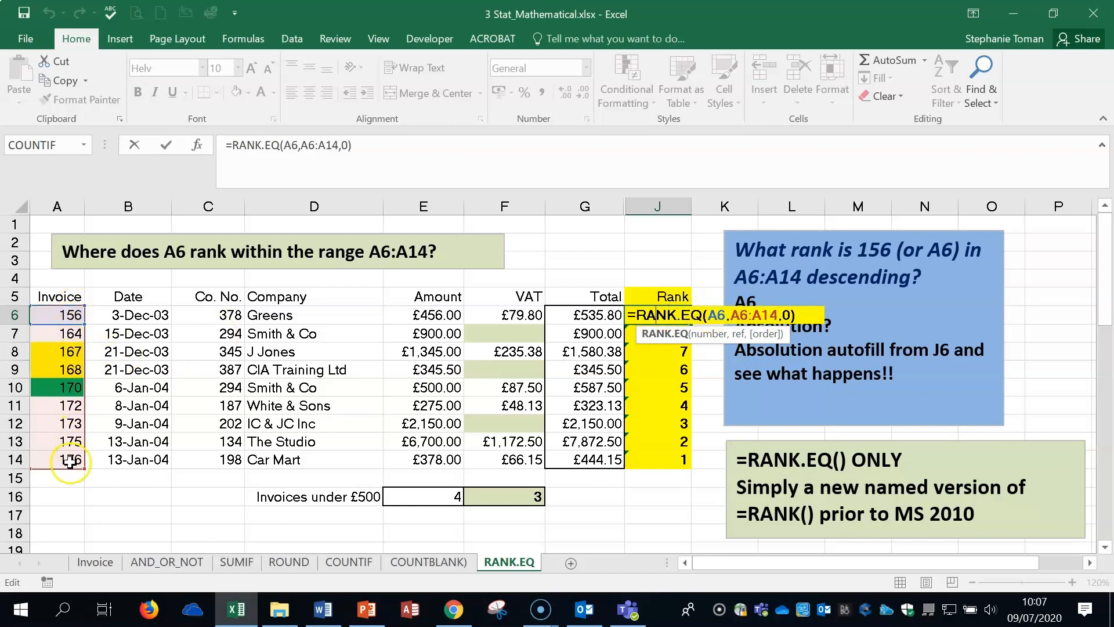
left_click(793, 315)
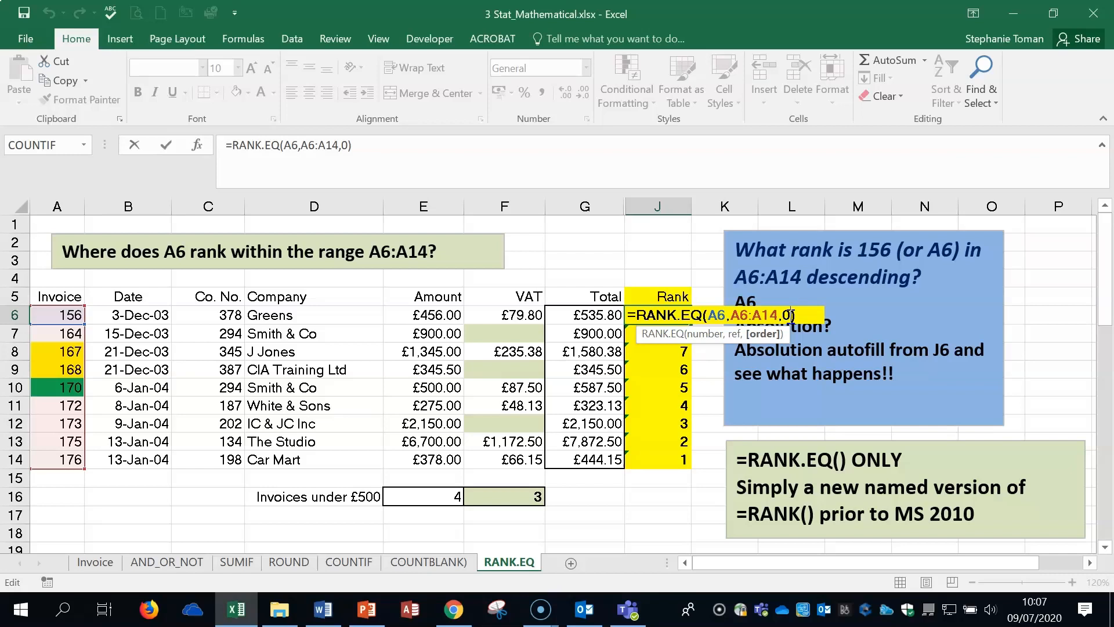
key("ctrl+Return")
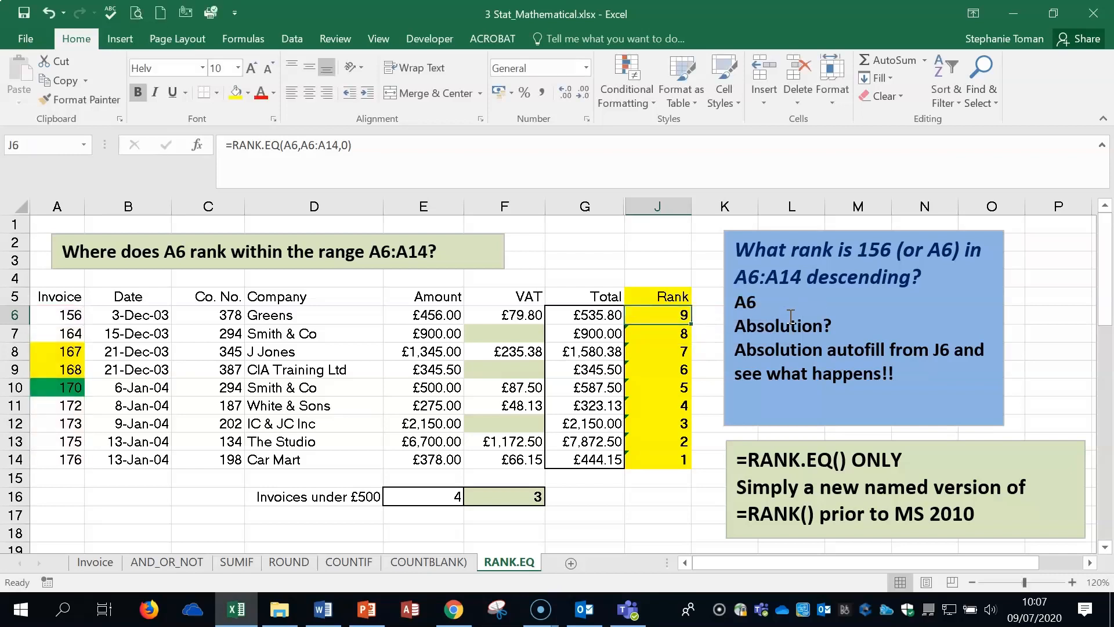
Step: Fill the J6 rank formula down to J14 and inspect the shifted range references in J7 and J9
double_click(691, 324)
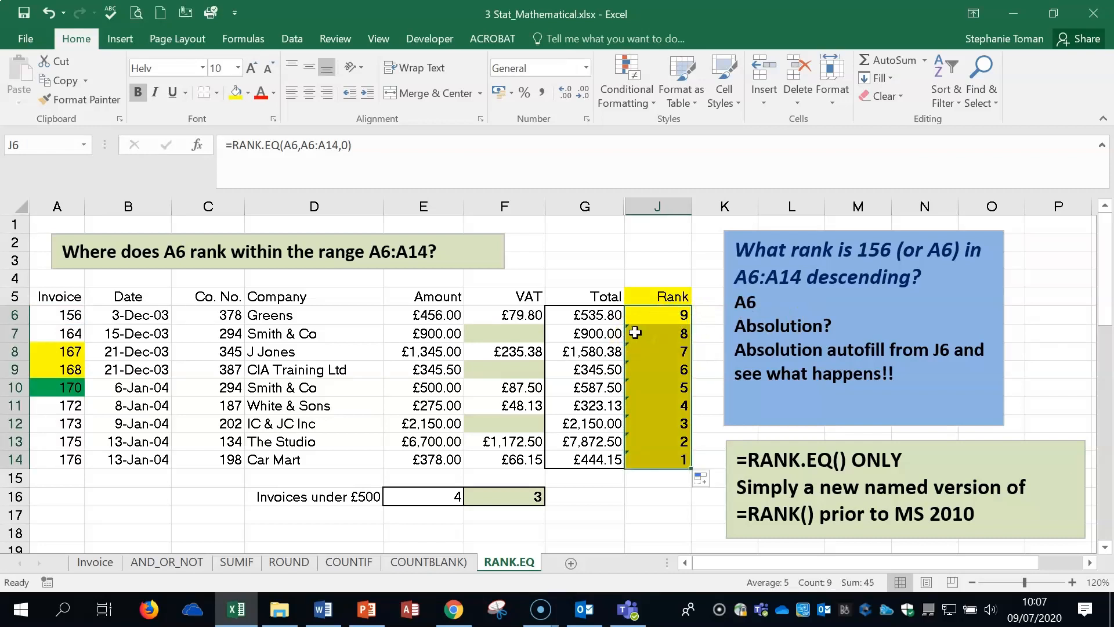
double_click(672, 335)
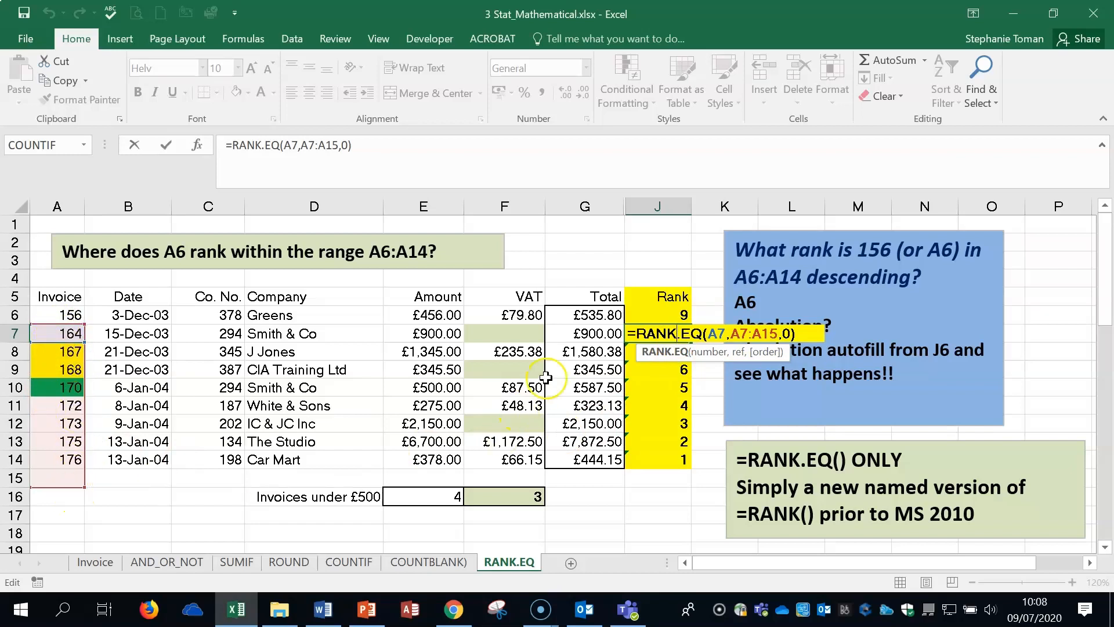
left_click(679, 392)
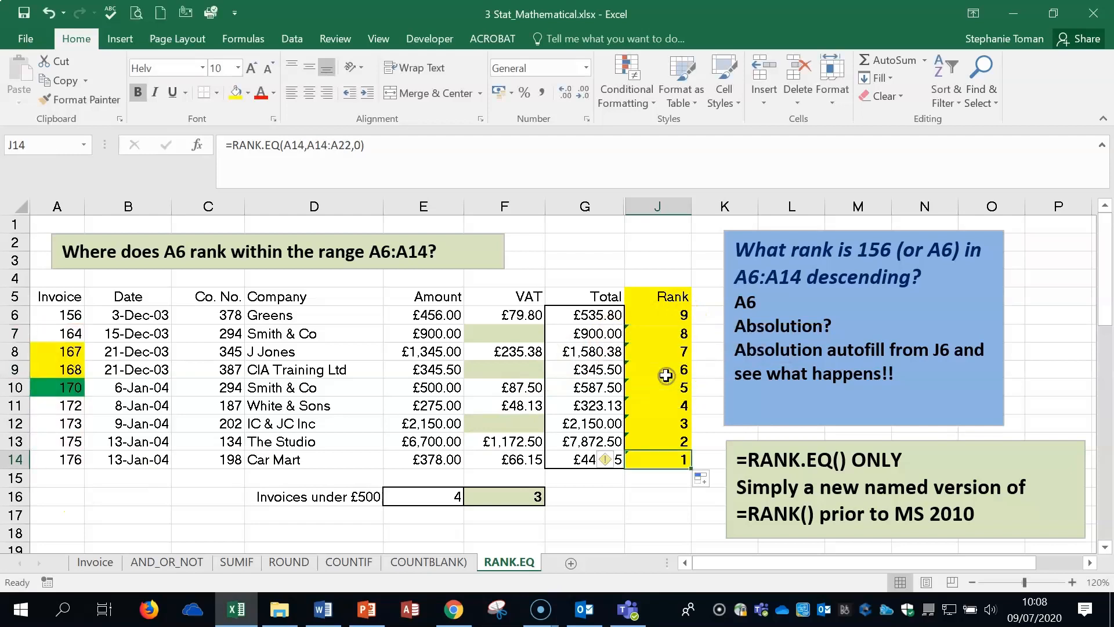
double_click(667, 371)
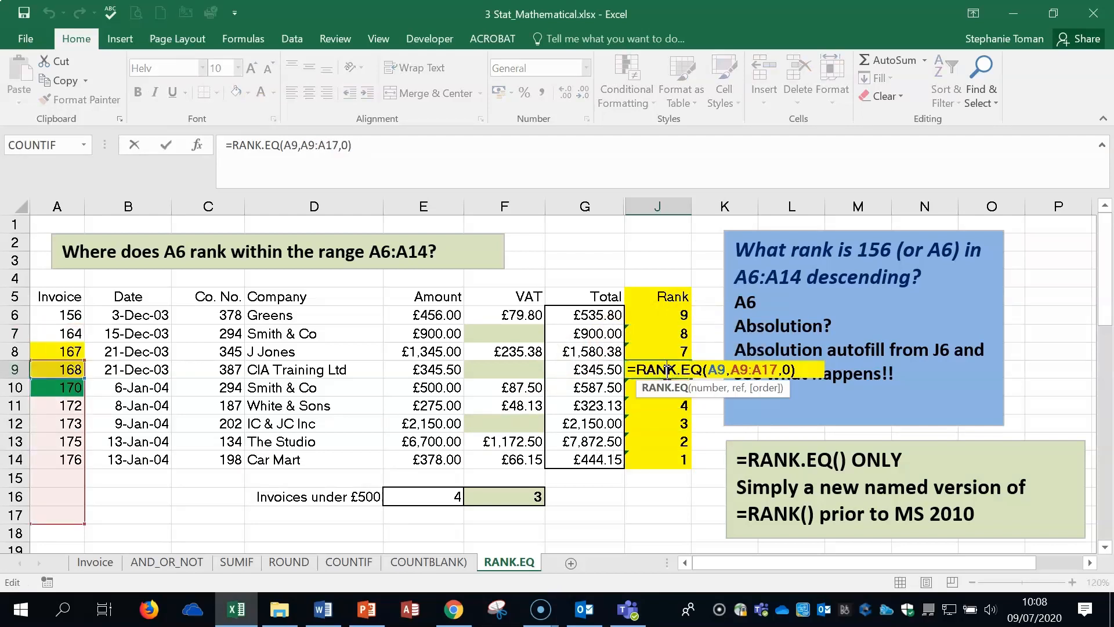
key("Escape")
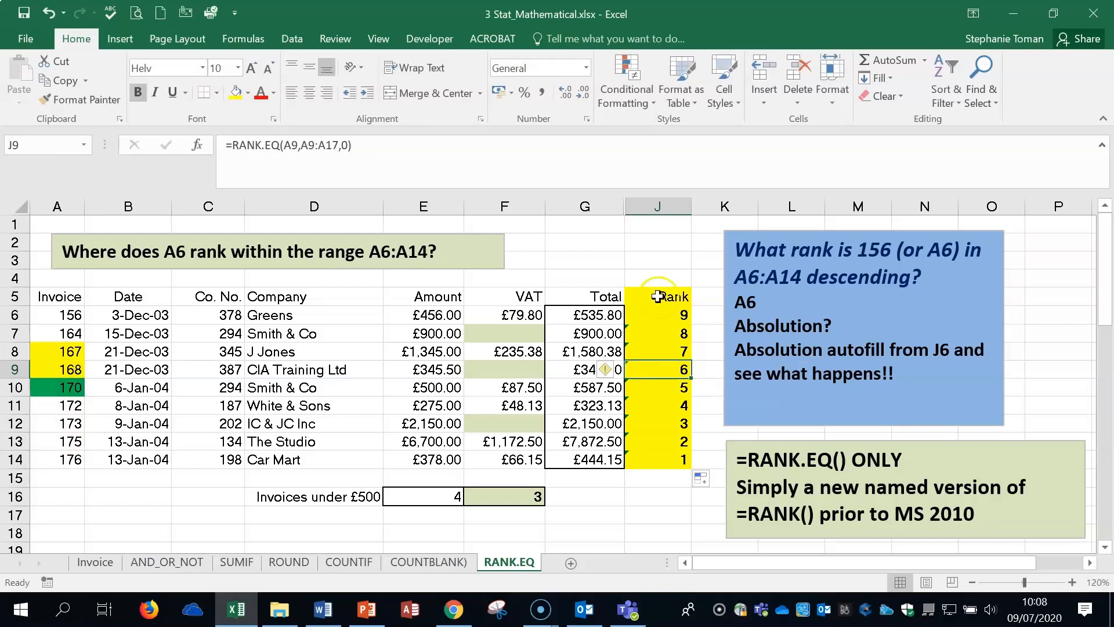
Step: Make the ranking range absolute as $A$6:$A$14 in the J6 formula and fill it down to J14
left_click(657, 315)
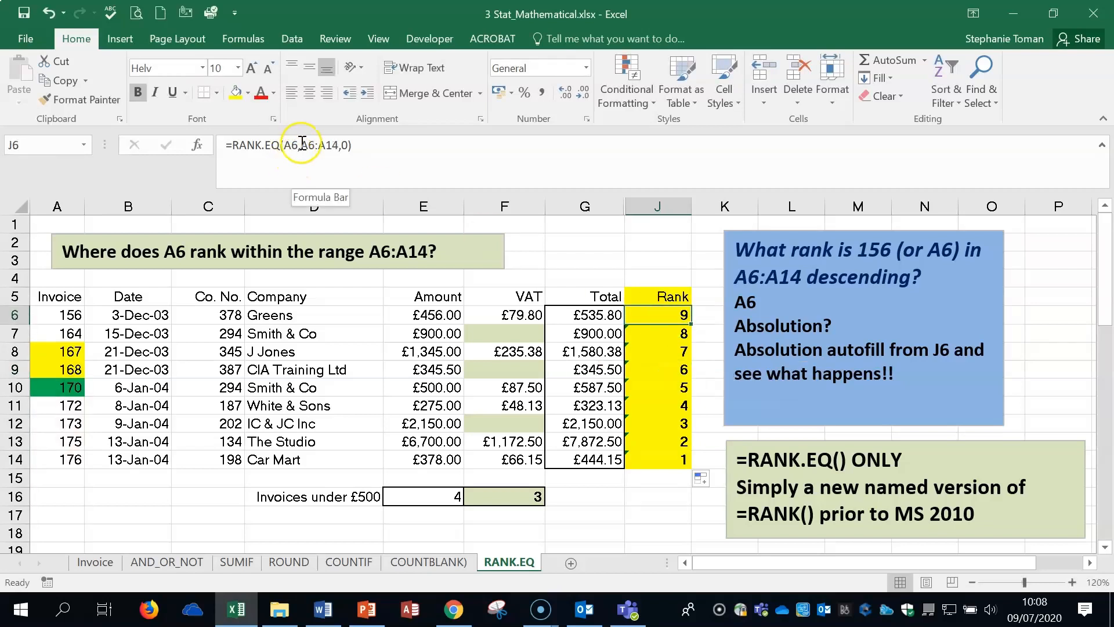
left_click_drag(299, 145, 339, 144)
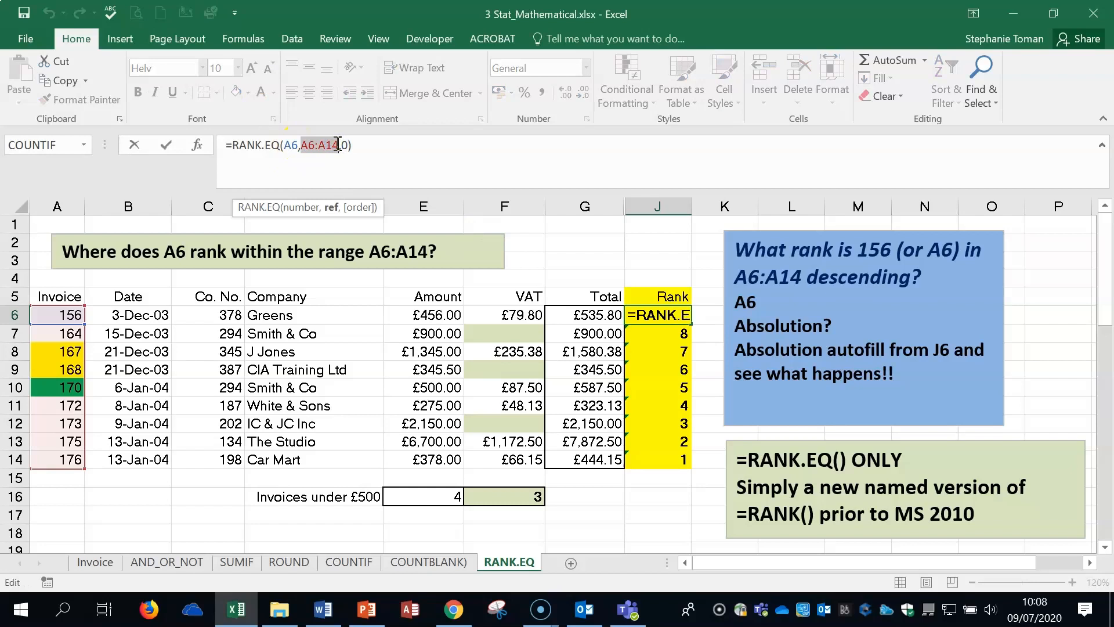
key("F4")
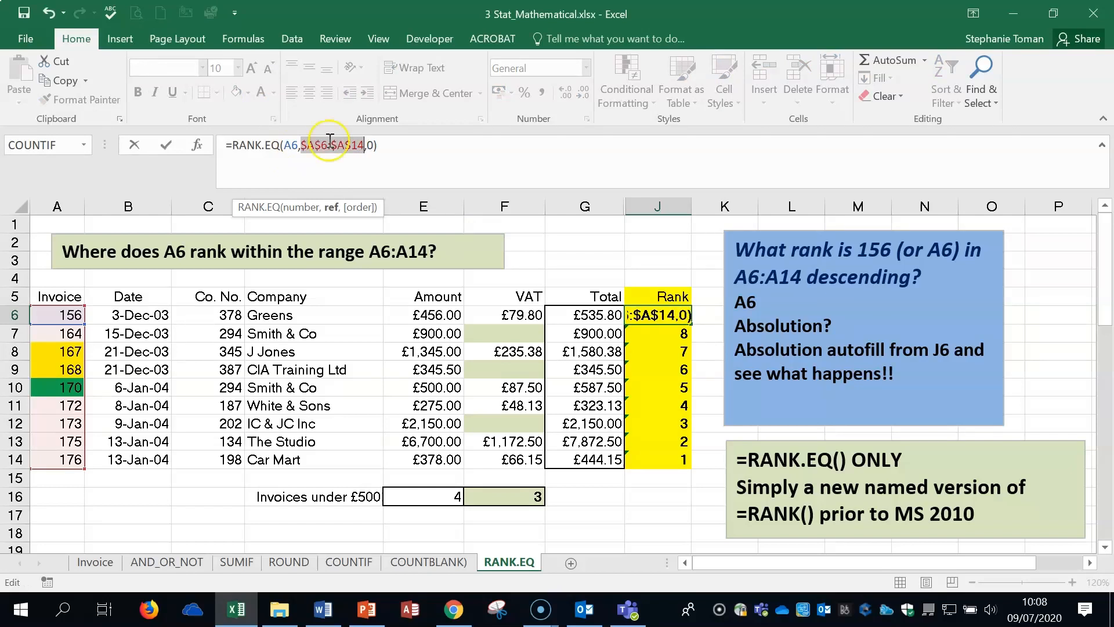
left_click(166, 144)
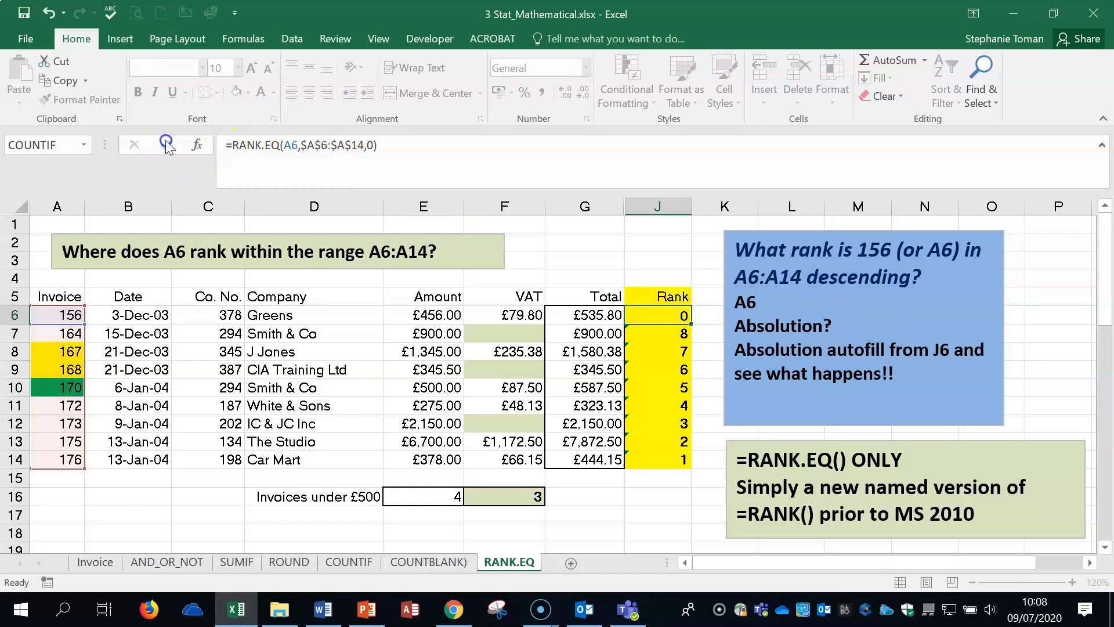
double_click(691, 323)
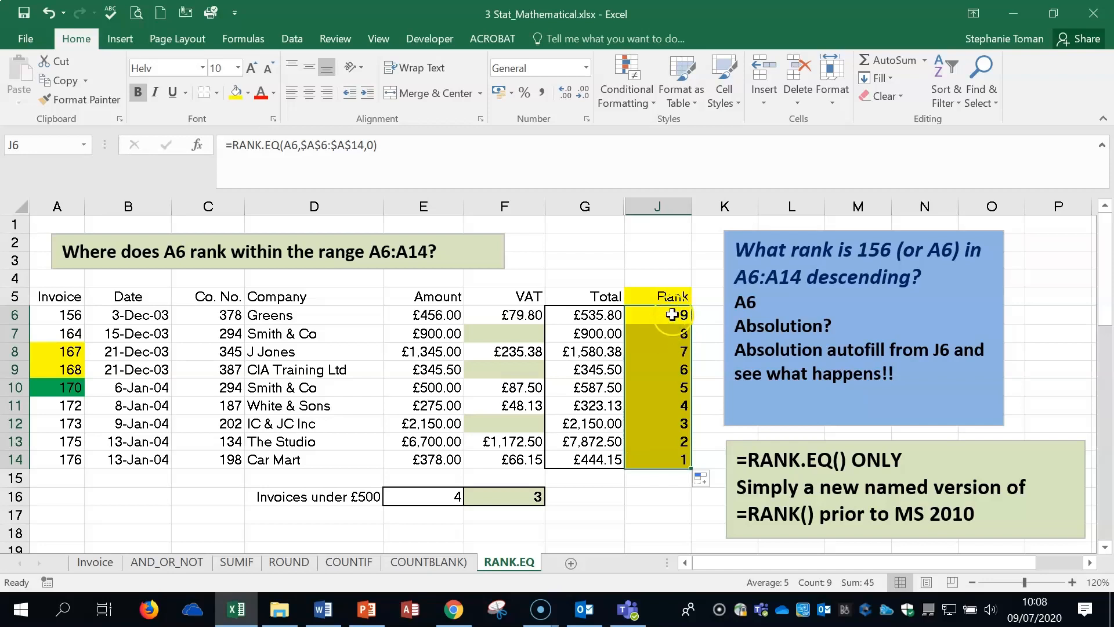
left_click(672, 315)
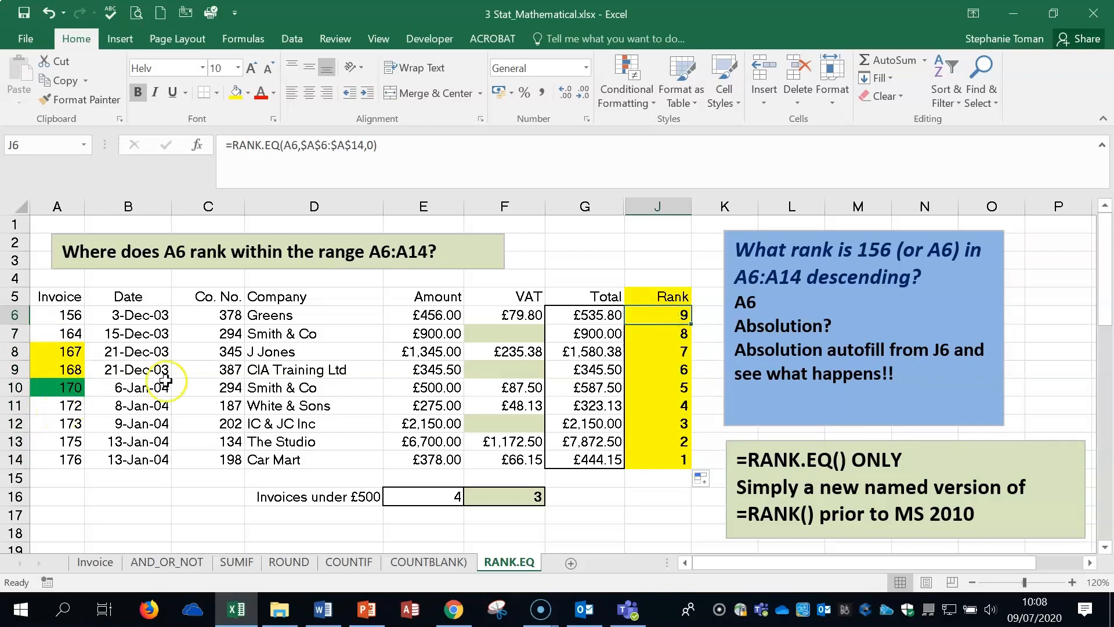
Step: Clear the ranks from J6:J14 and start a new RANK.EQ formula in J6
left_click_drag(675, 314, 683, 459)
key("Delete")
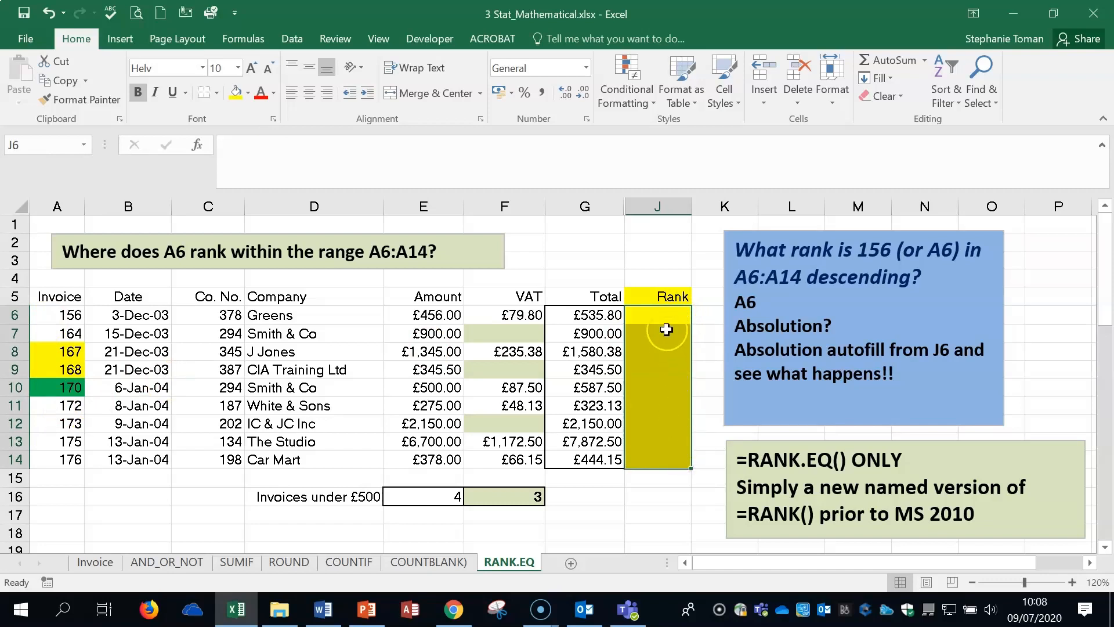
left_click(666, 312)
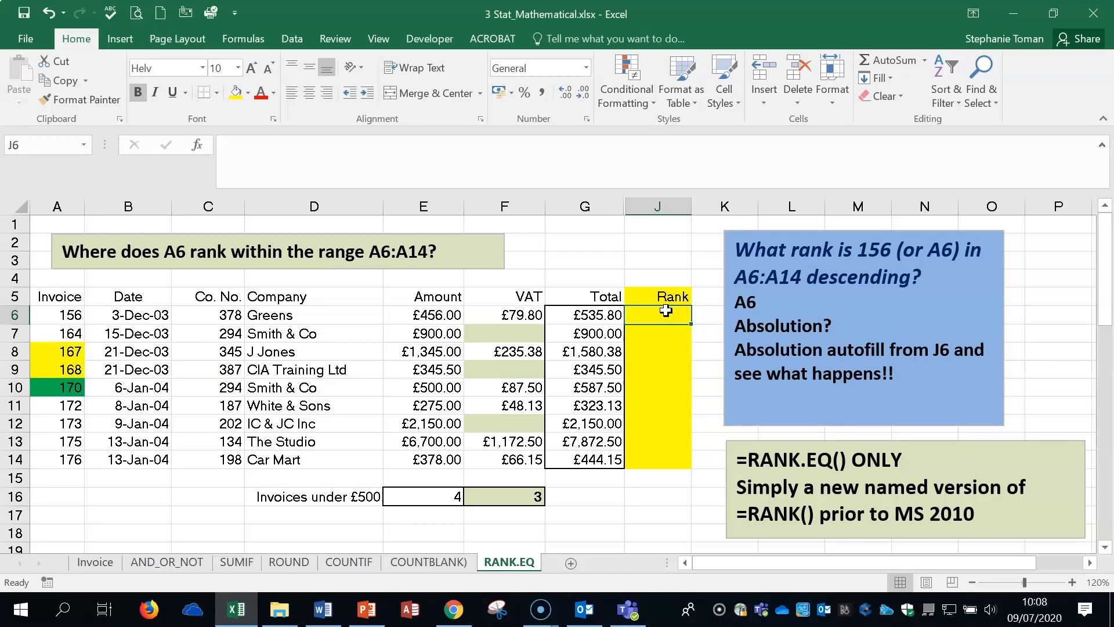
type("=r")
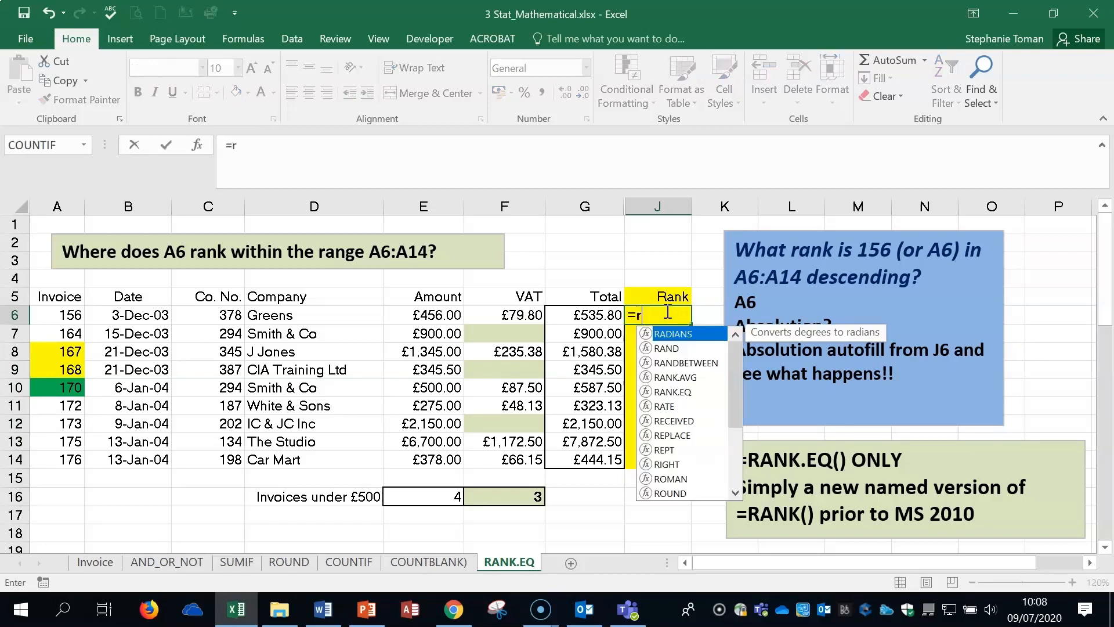
type("ank")
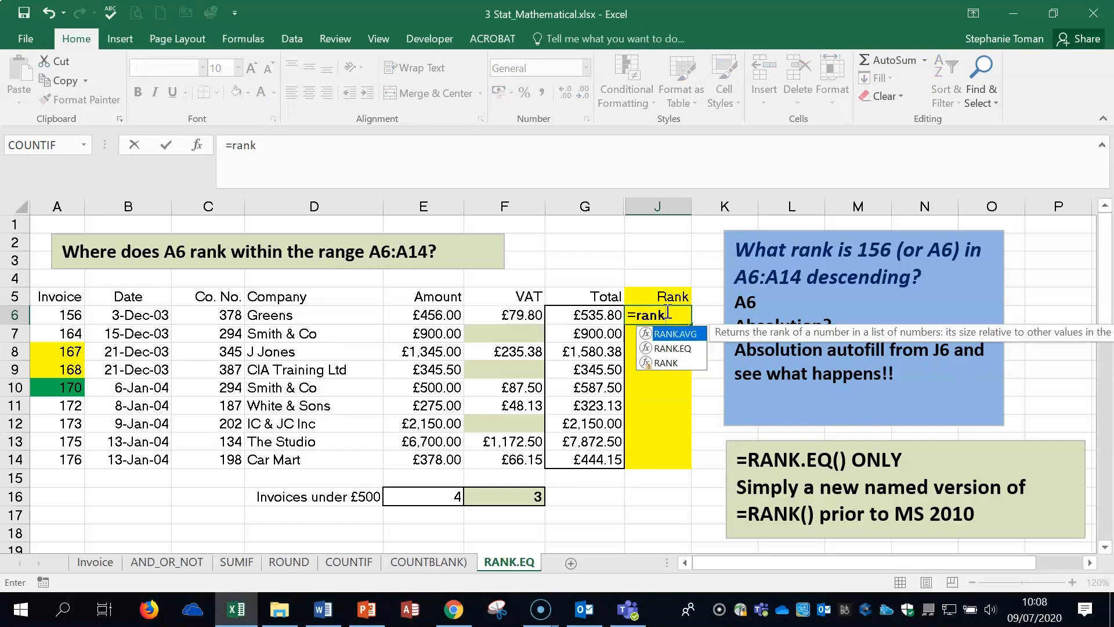
left_click(690, 350)
double_click(691, 350)
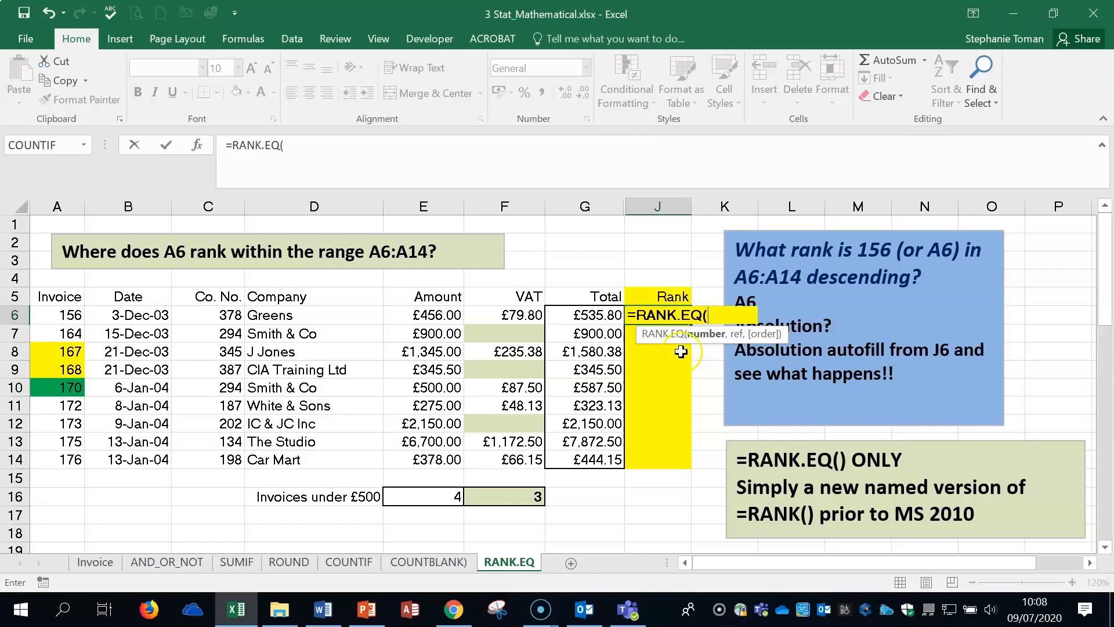
Step: Complete the J6 formula to rank A6 within the absolute range $A$6:$A$14 in descending order (0)
left_click(66, 313)
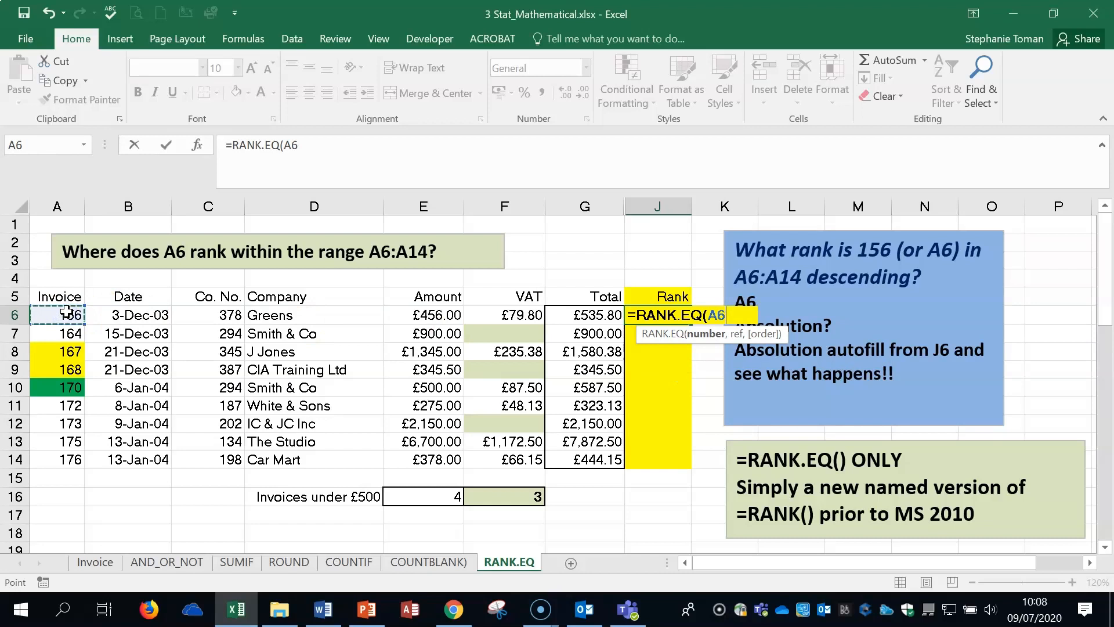
type(",")
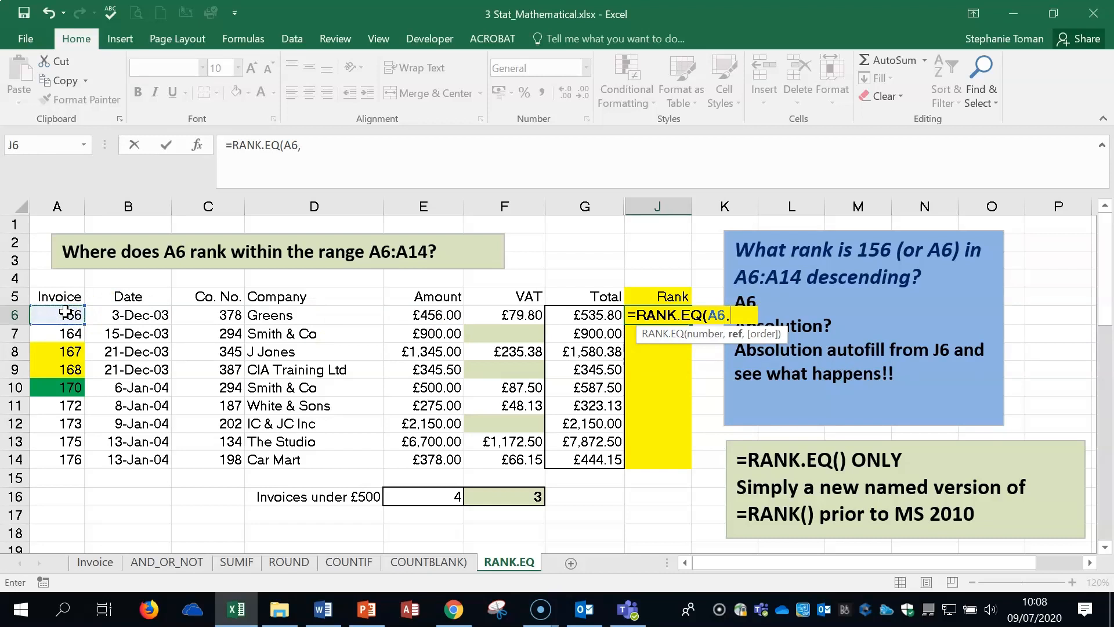
left_click_drag(66, 312, 49, 454)
left_click(61, 312)
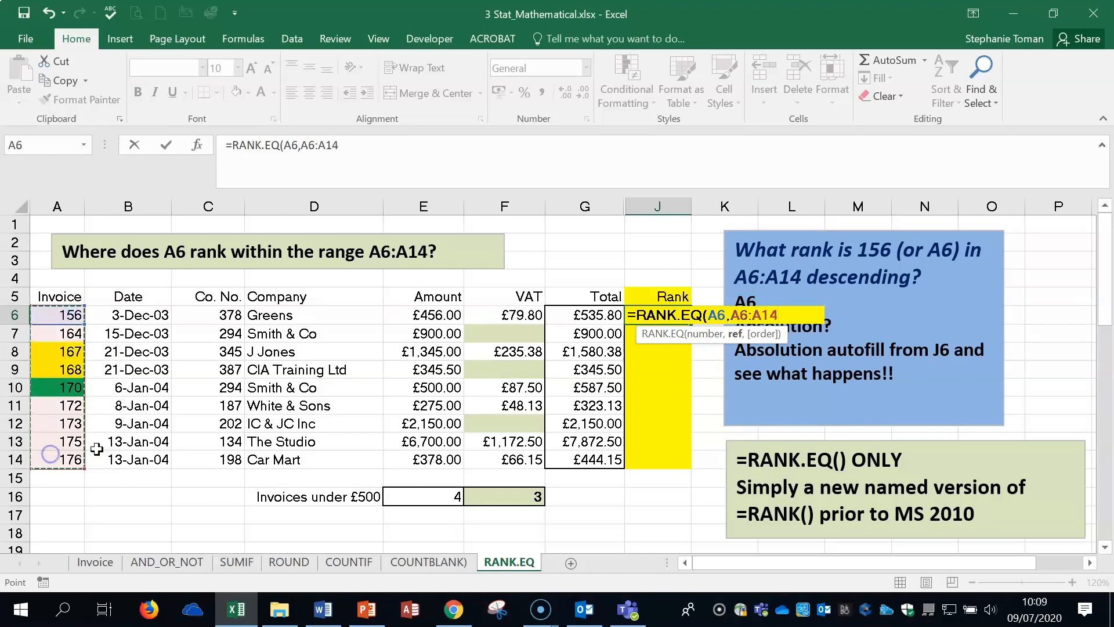
key("F4")
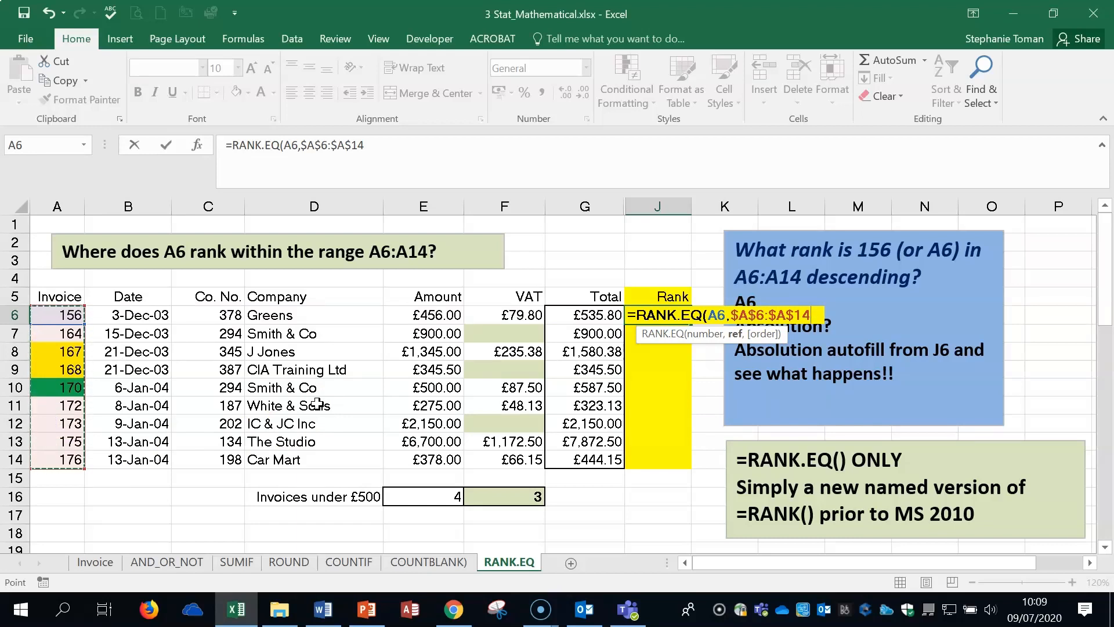
type(",")
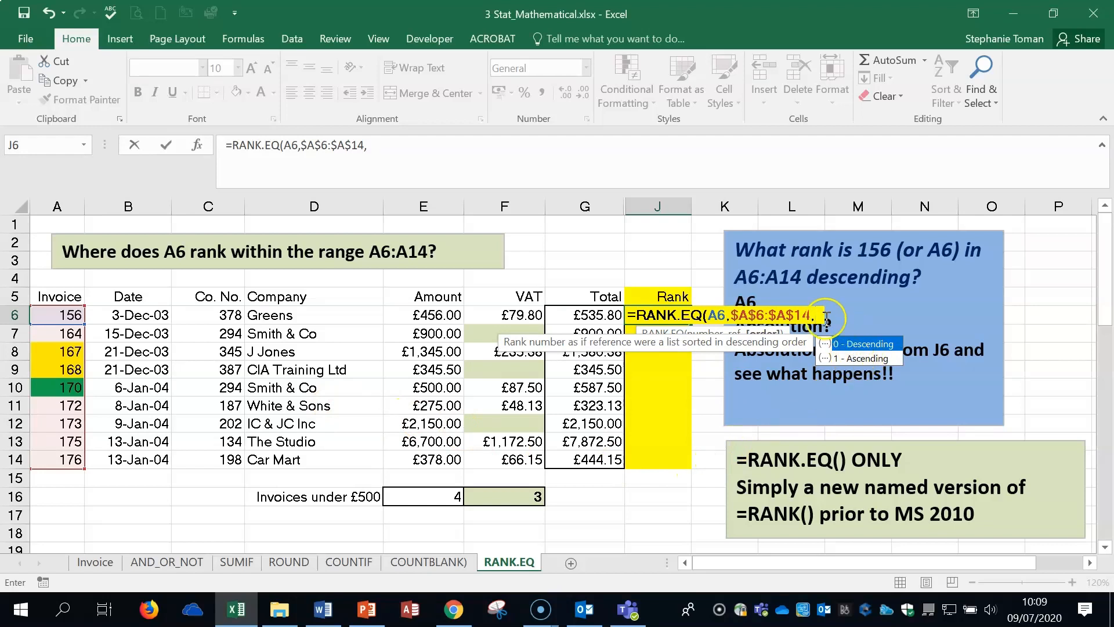
double_click(860, 341)
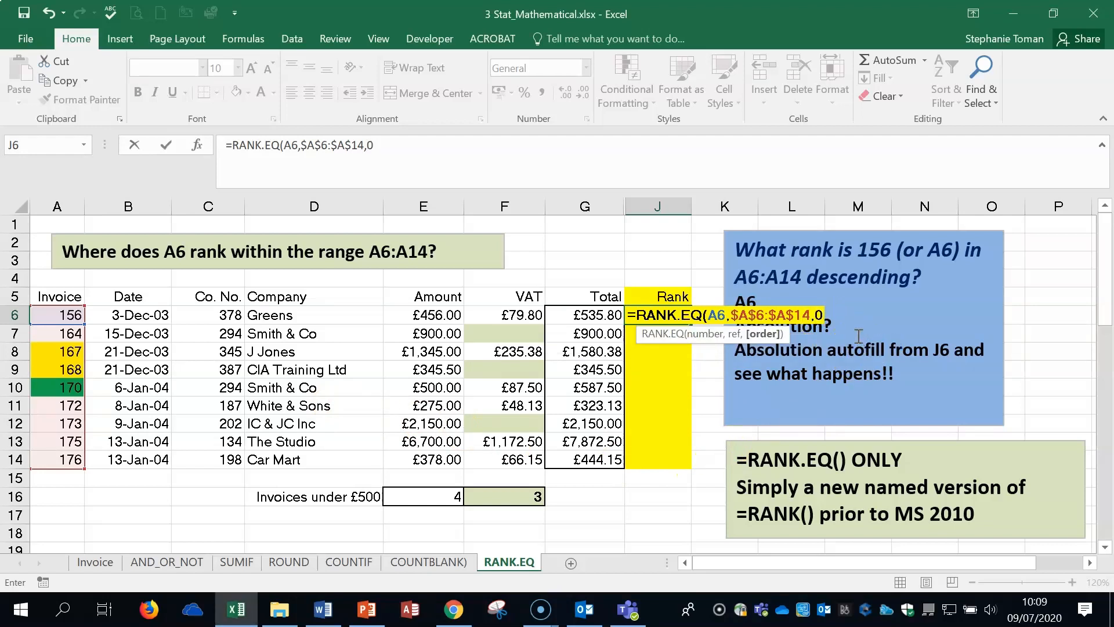
type(")")
key("Return")
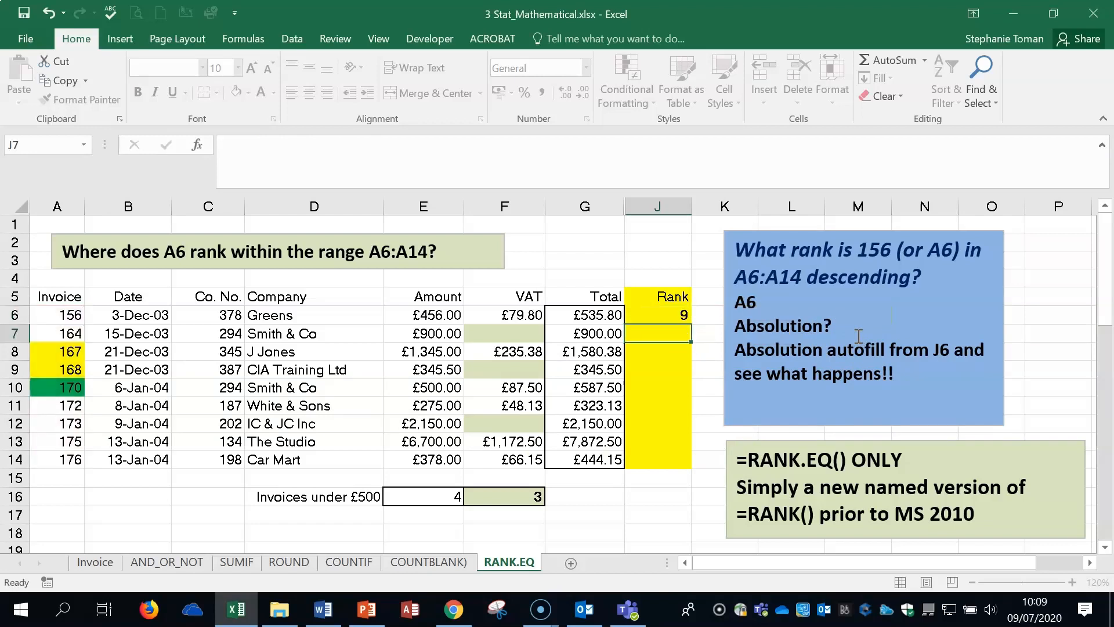
Step: Fill the J6 rank formula down to J14 and reselect J6
left_click(680, 316)
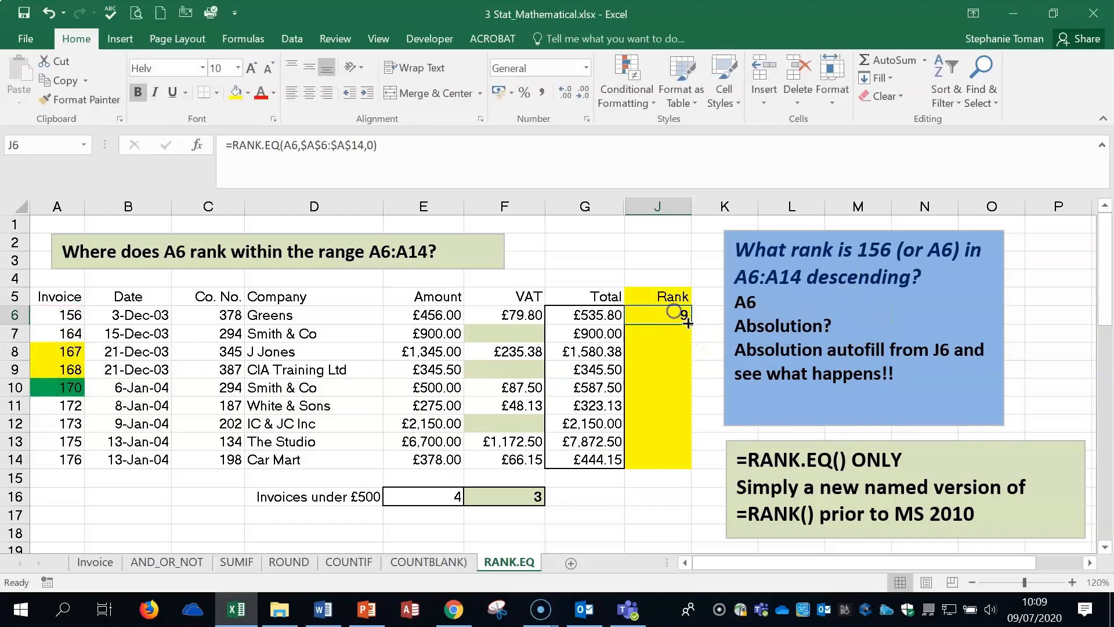
double_click(691, 324)
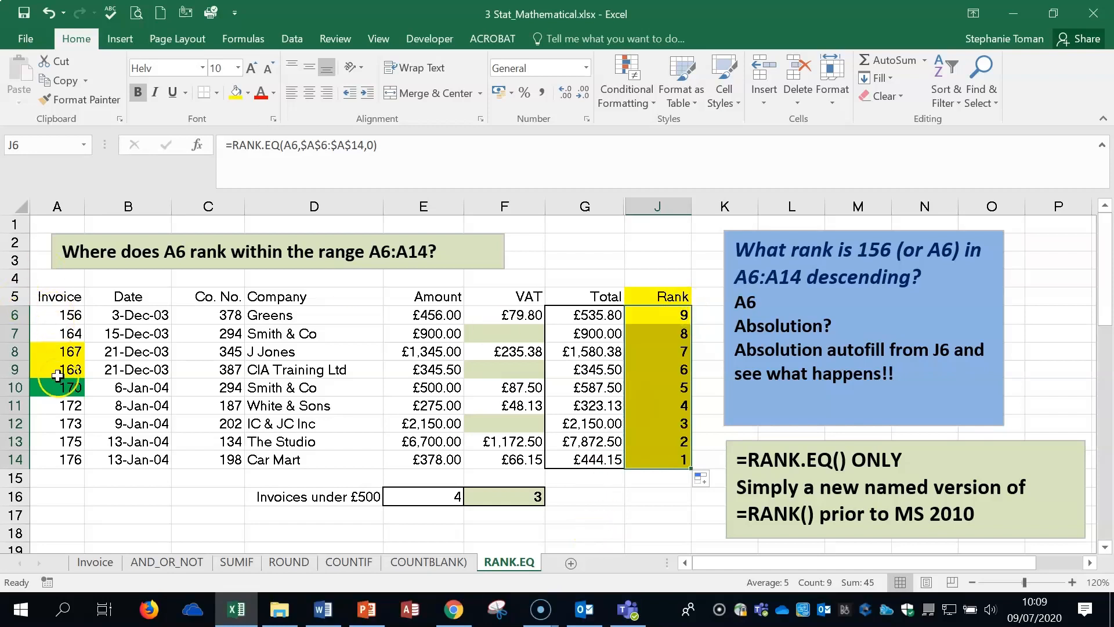
left_click(668, 315)
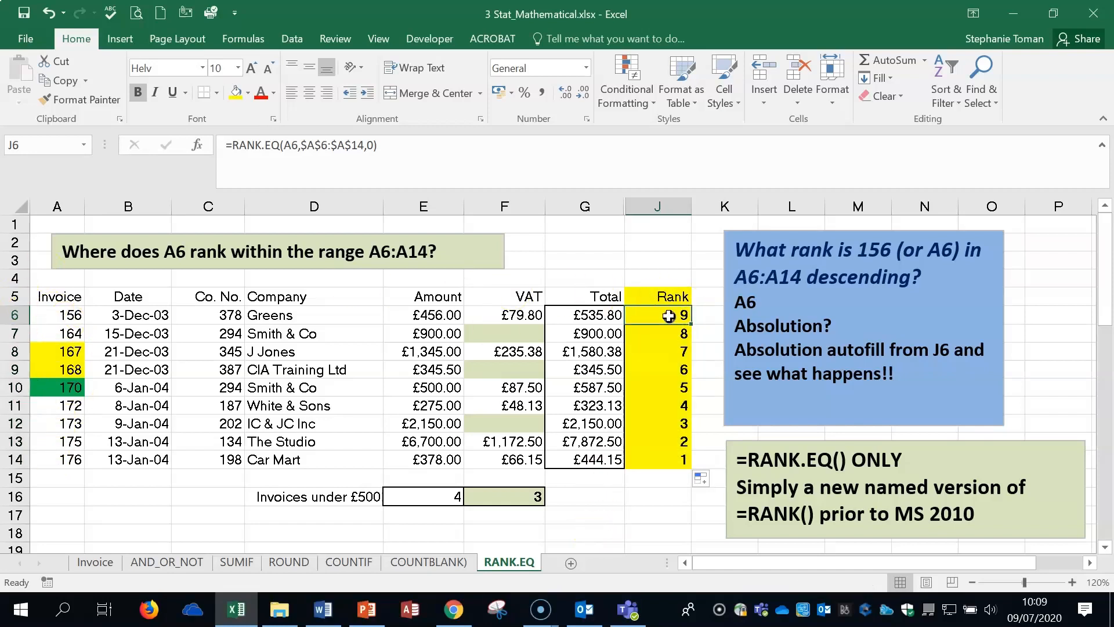
Step: Clear all rank formulas from J6:J14 and return to J6
left_click_drag(676, 317, 673, 454)
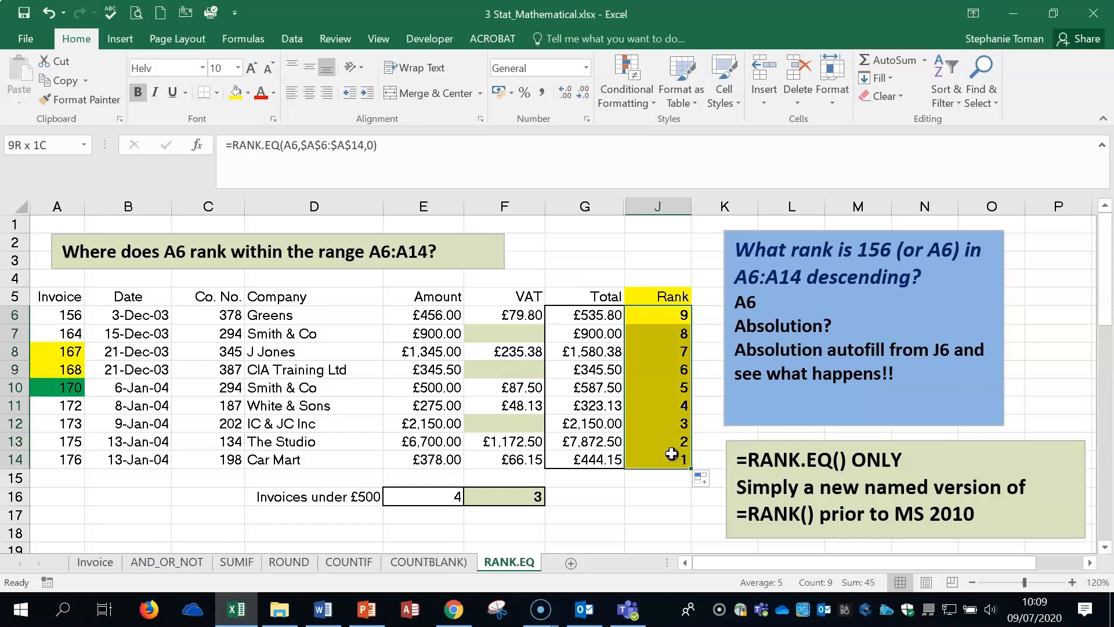
key("Delete")
left_click(667, 318)
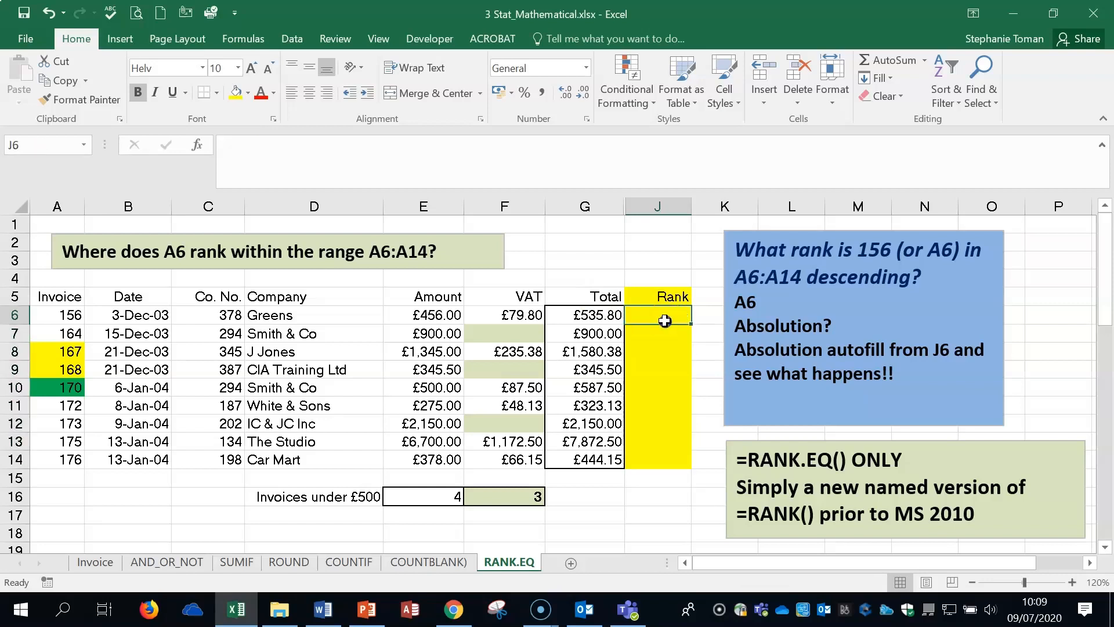
type("=raN")
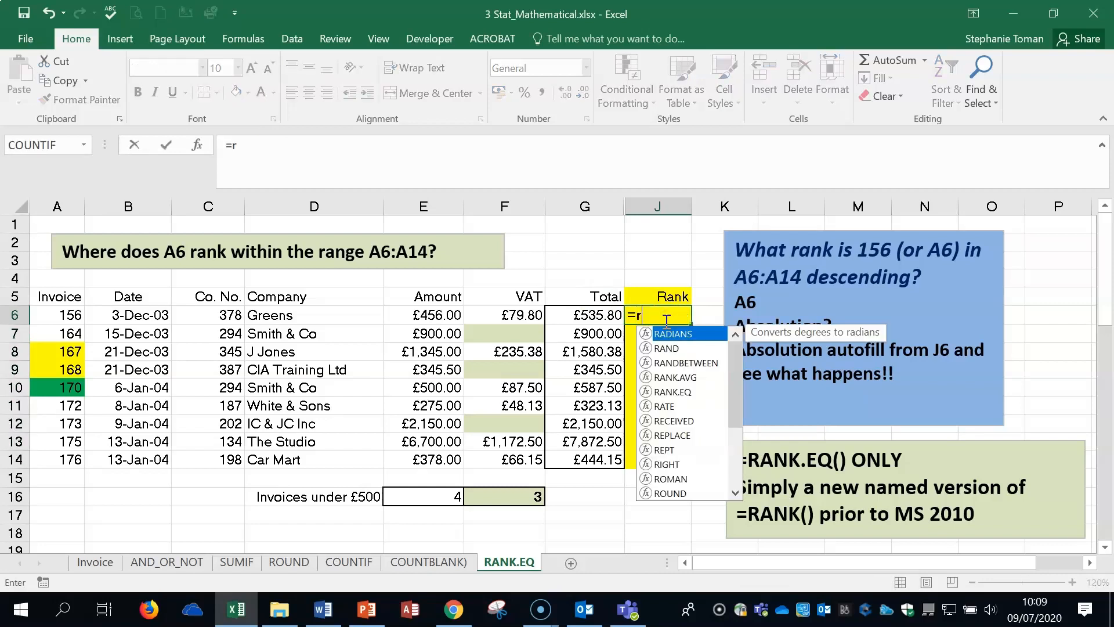
key("BackSpace")
key("BackSpace")
key("BackSpace")
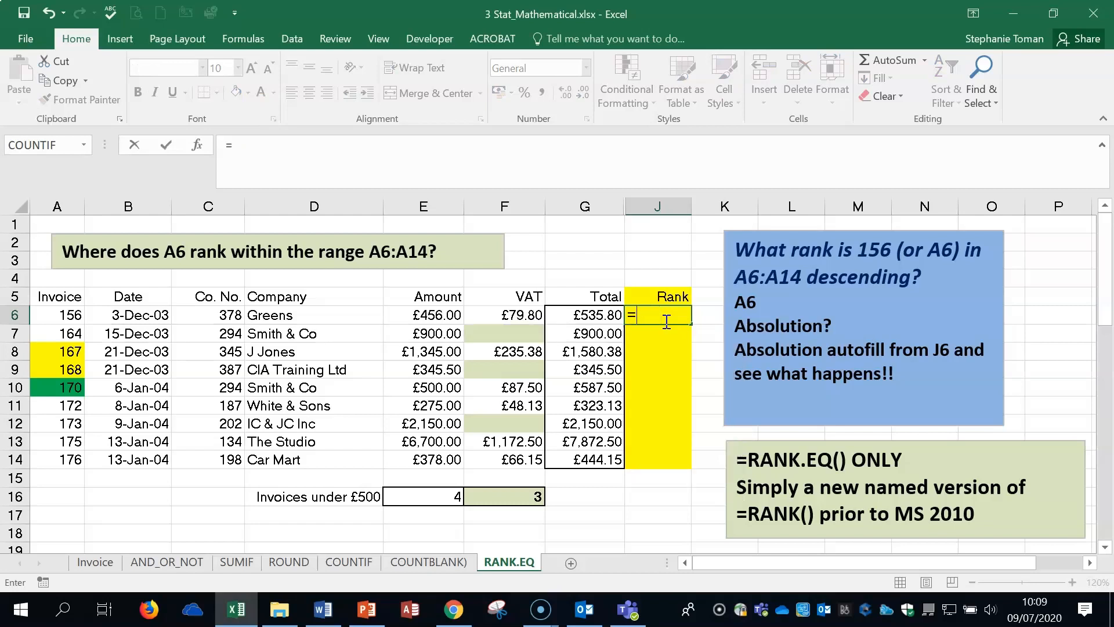
key("BackSpace")
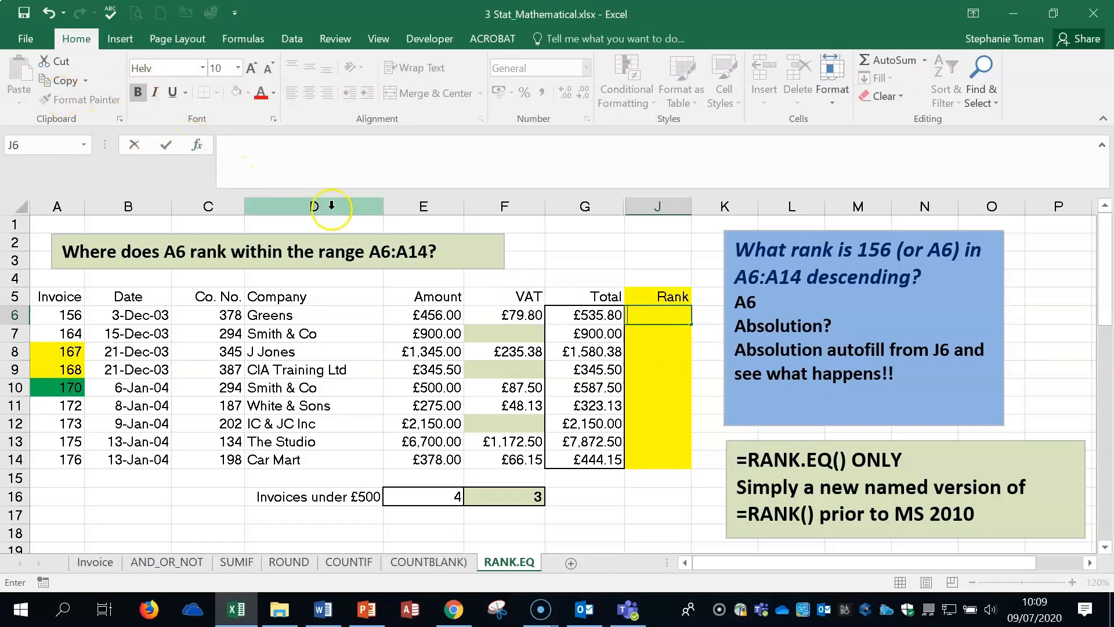
Step: Search the function library for RANK, compare the RANK.EQ and RANK.AVG descriptions, and insert RANK.EQ in J6
left_click(197, 144)
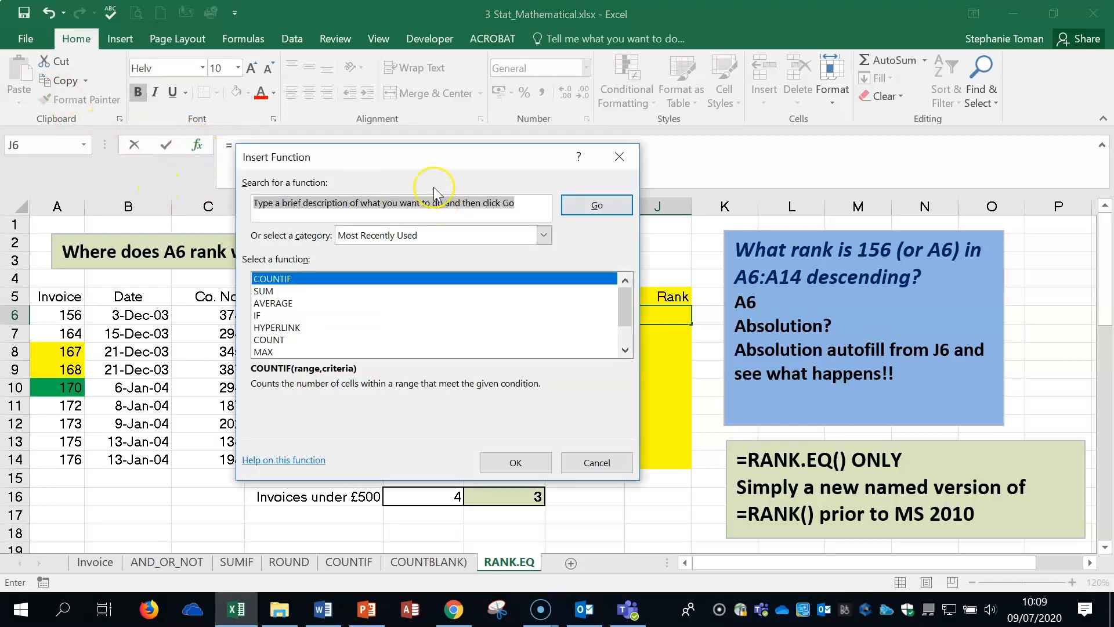
left_click_drag(401, 158, 864, 187)
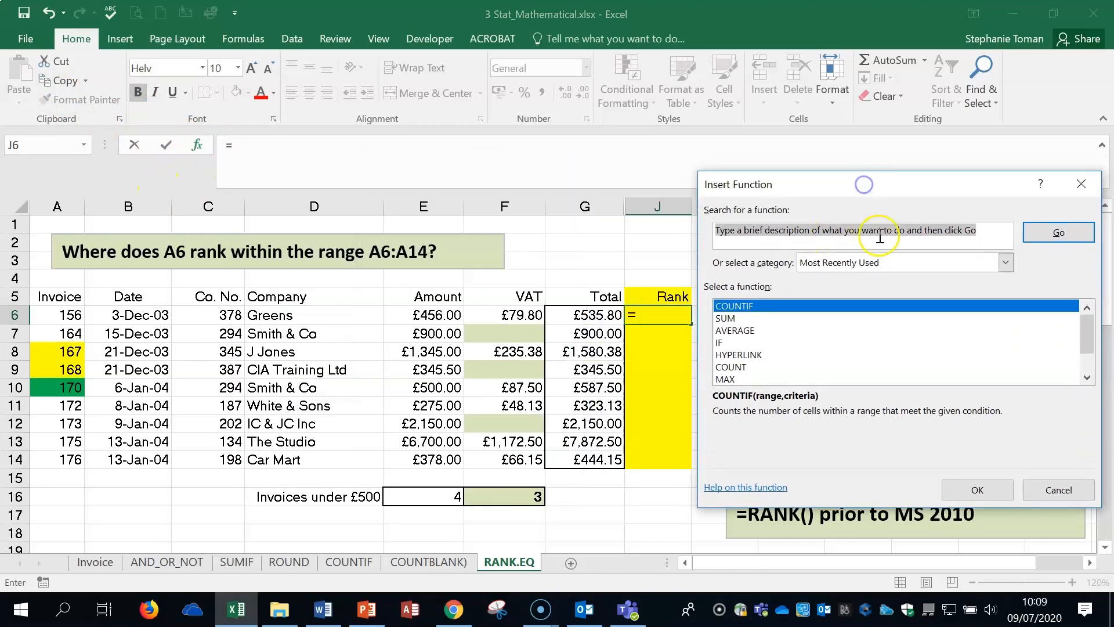
type("RANK")
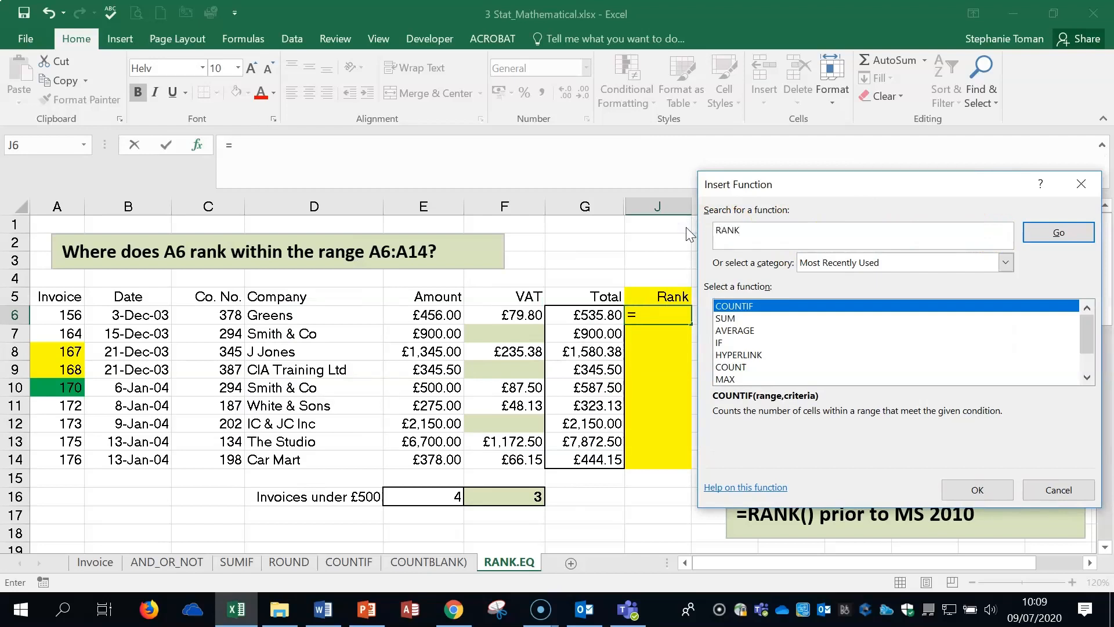
left_click(1059, 232)
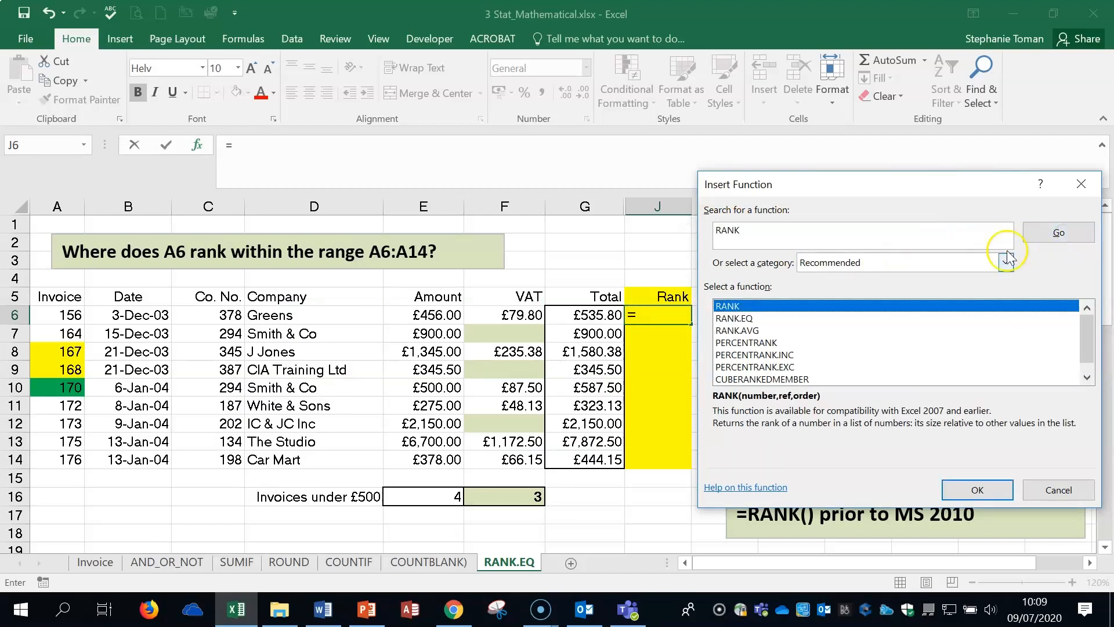
left_click(767, 319)
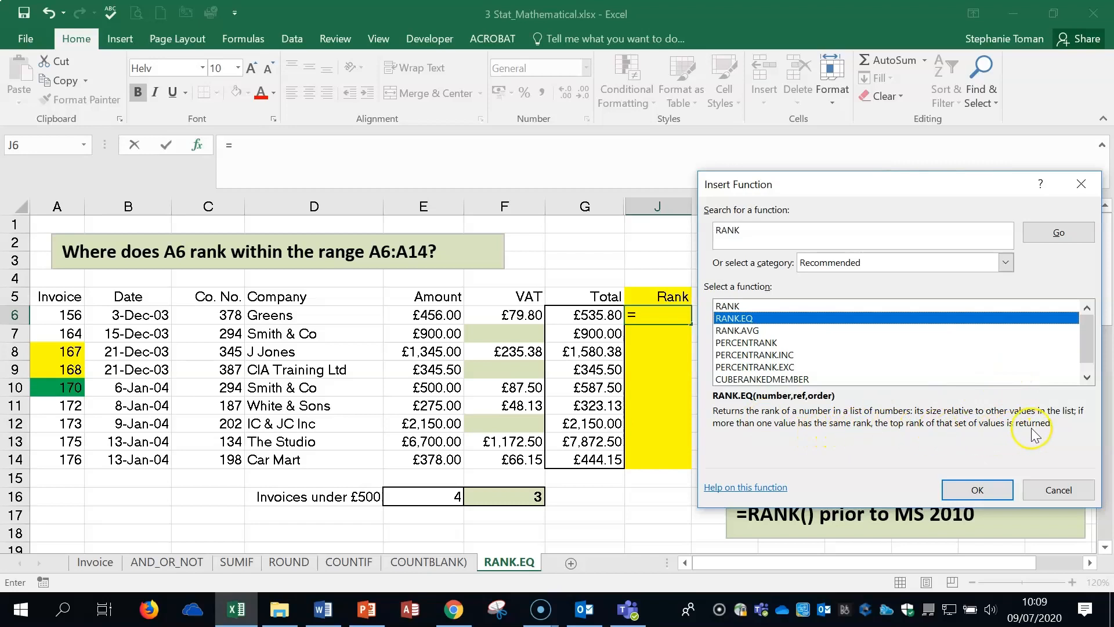
left_click(741, 332)
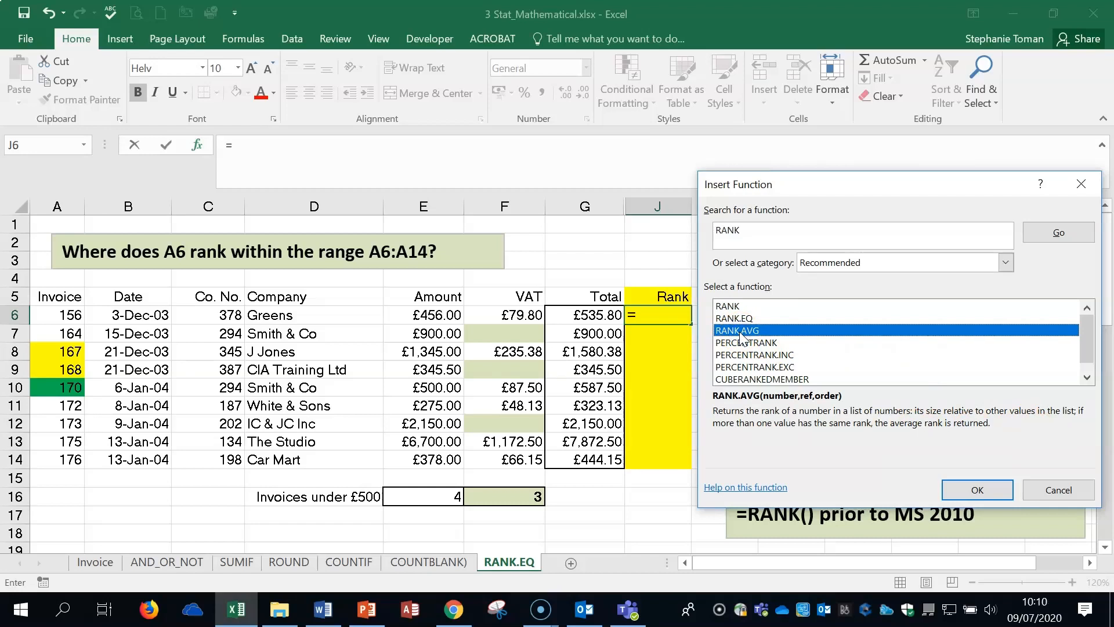
left_click(738, 321)
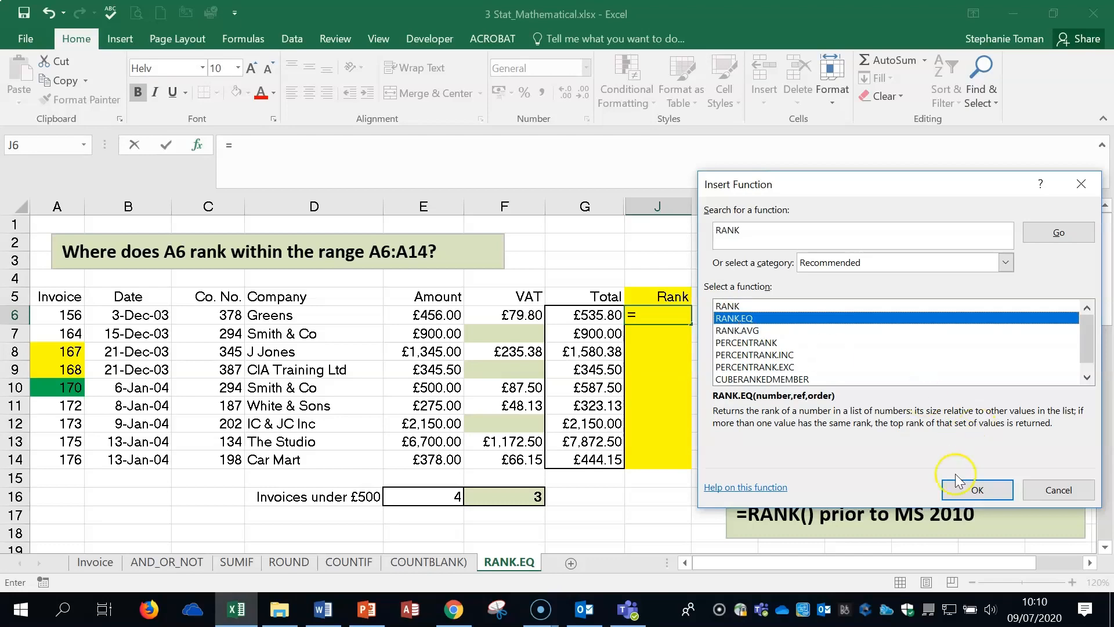
left_click(967, 490)
Step: Set the RANK.EQ arguments to Number A6, Ref $A$6:$A$14 and Order 0, and fill the formula down to J14
left_click_drag(777, 221, 881, 196)
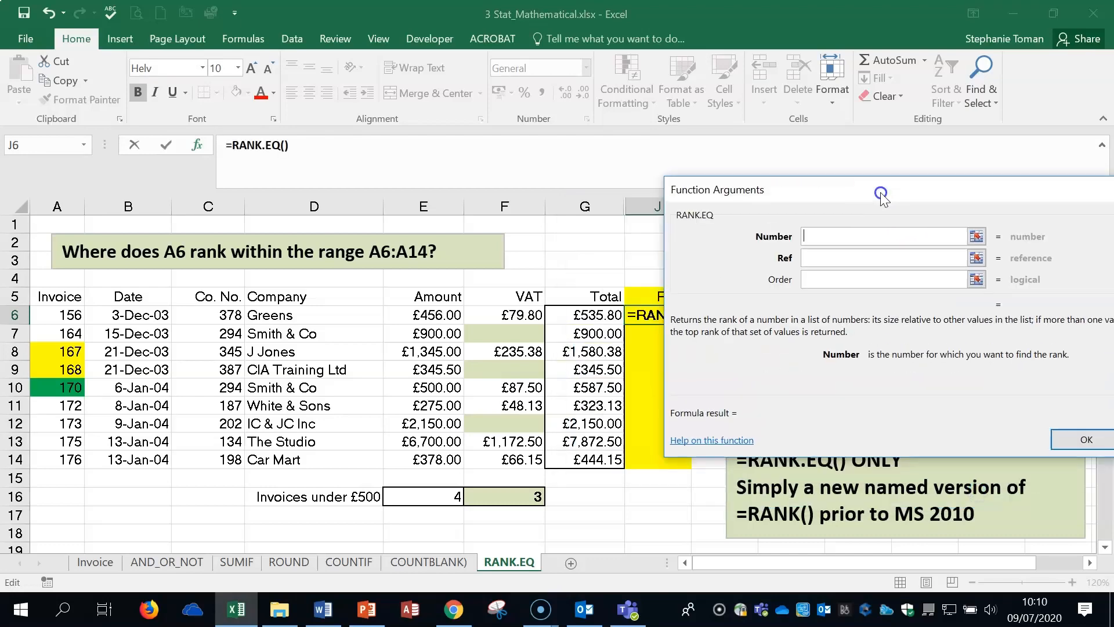
left_click(65, 316)
left_click(824, 258)
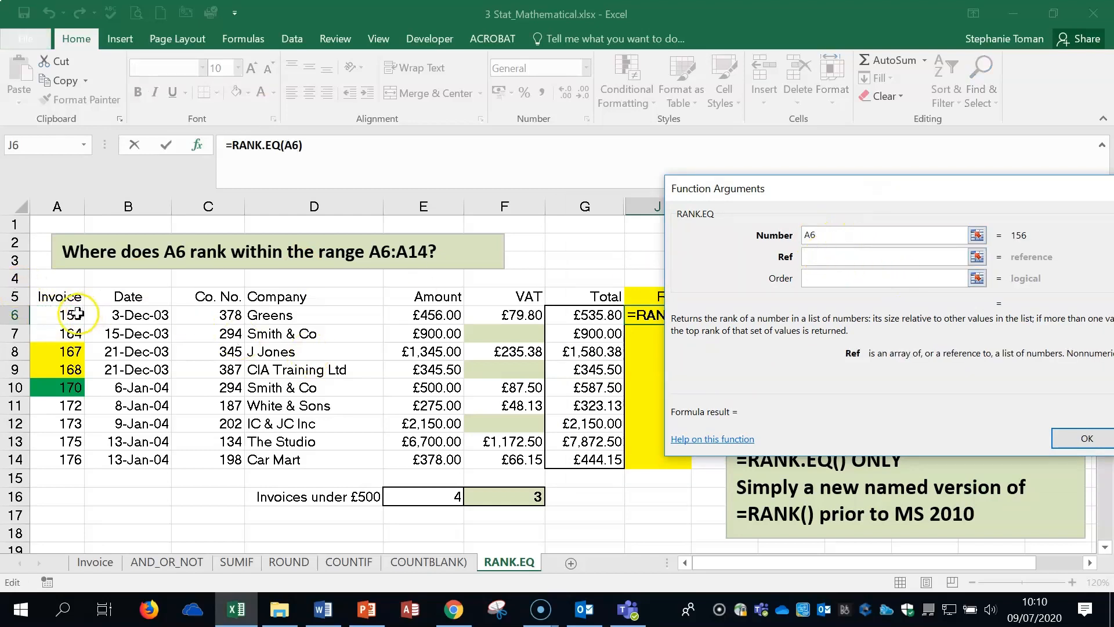
left_click_drag(73, 315, 64, 464)
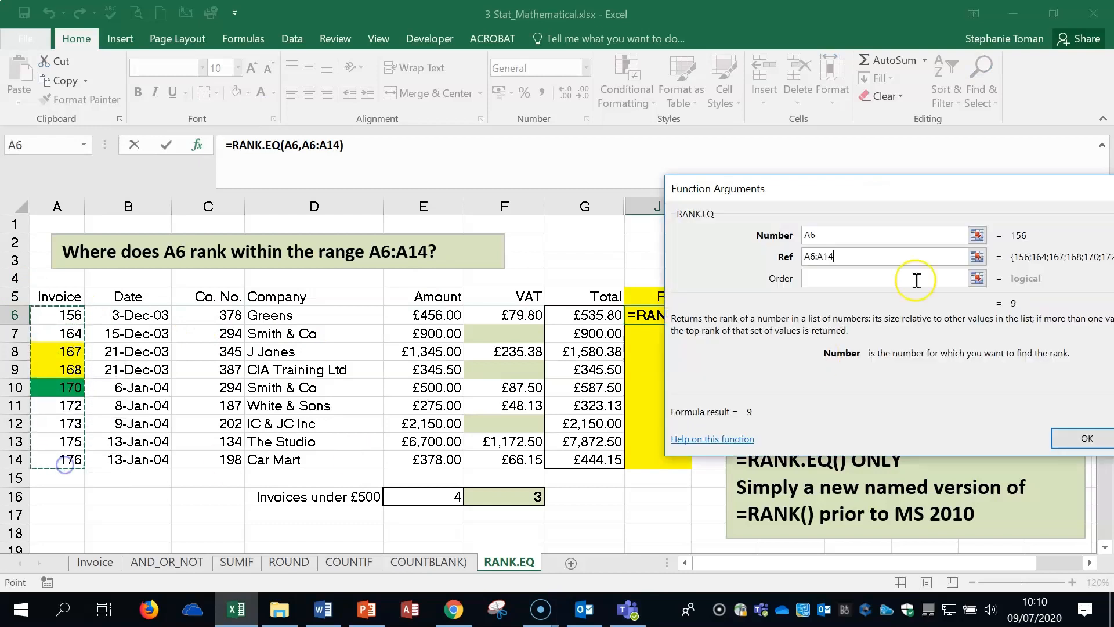
key("F4")
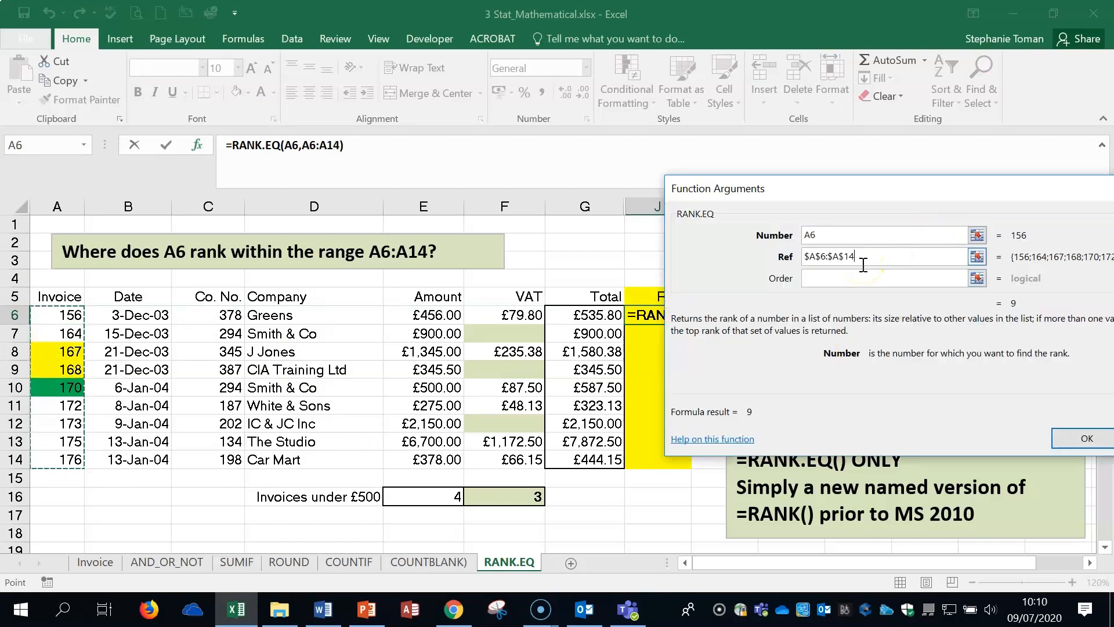
left_click(820, 278)
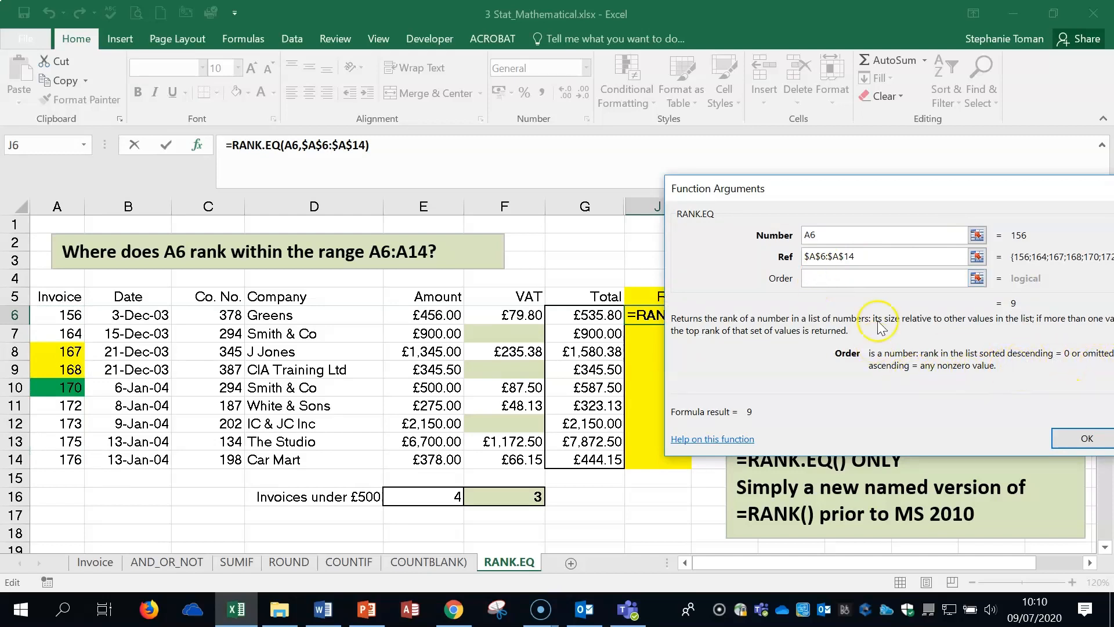
type("0")
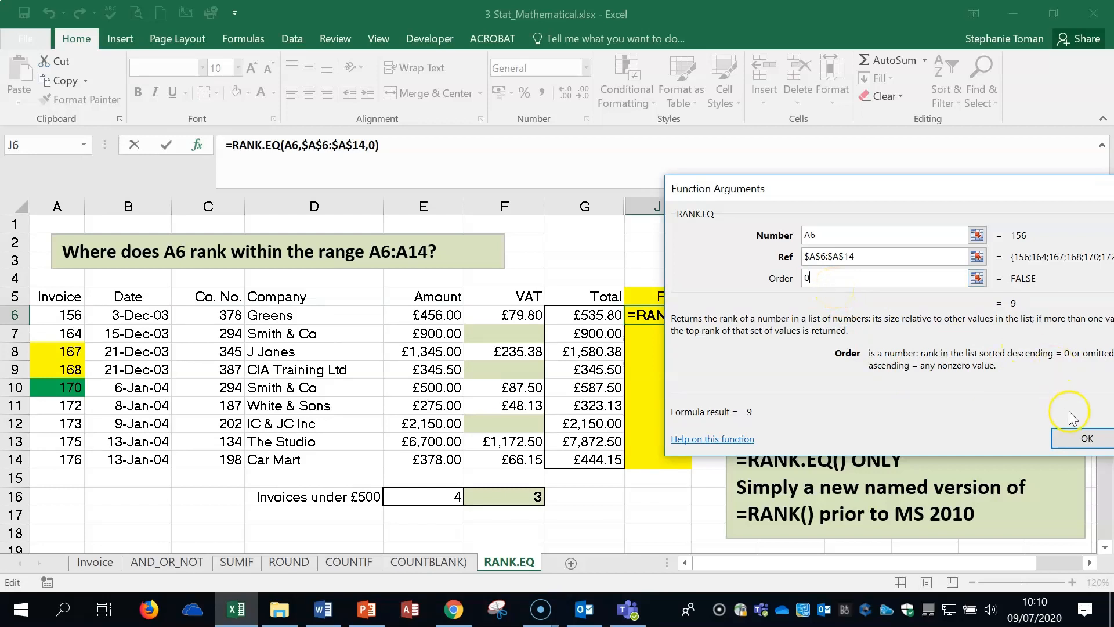
left_click(1082, 436)
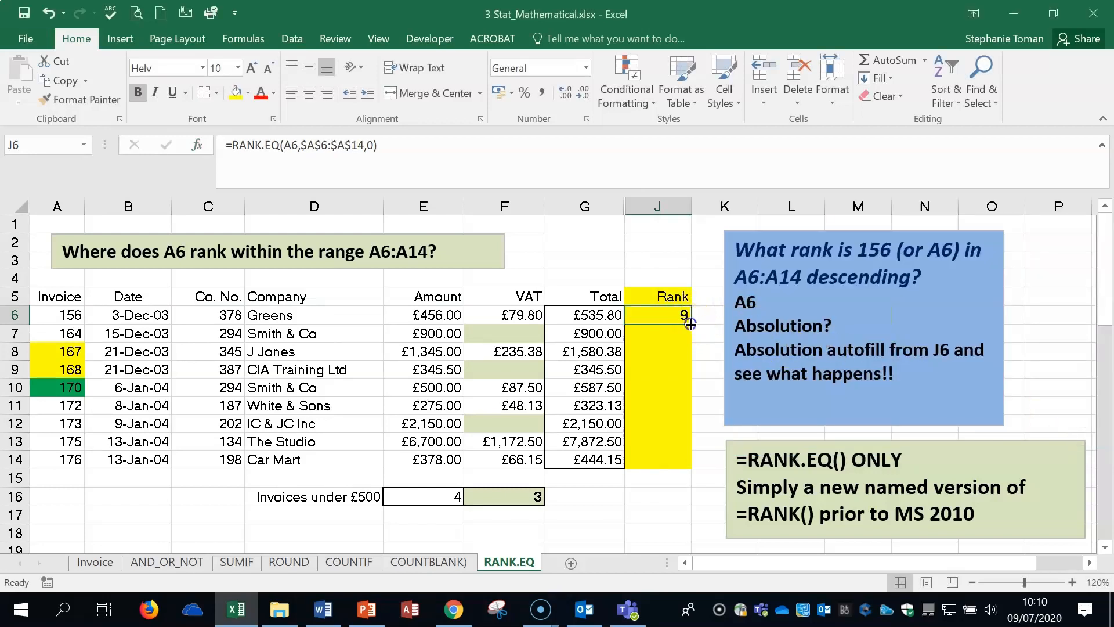
double_click(690, 325)
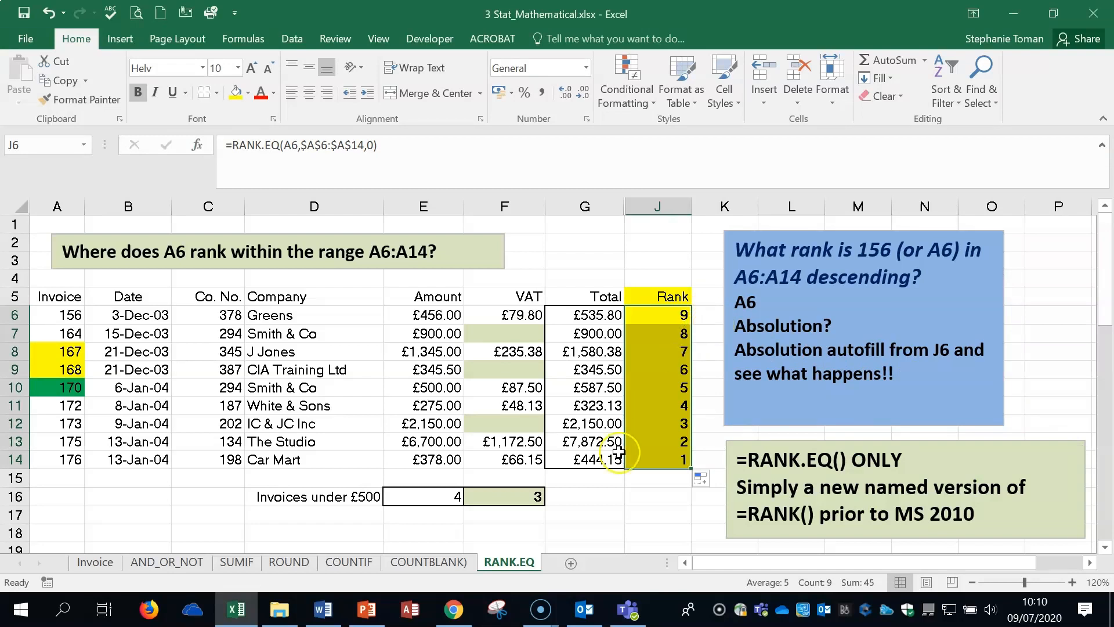
Step: Change the invoice number in A8 to 200 to test the ranking
left_click(70, 351)
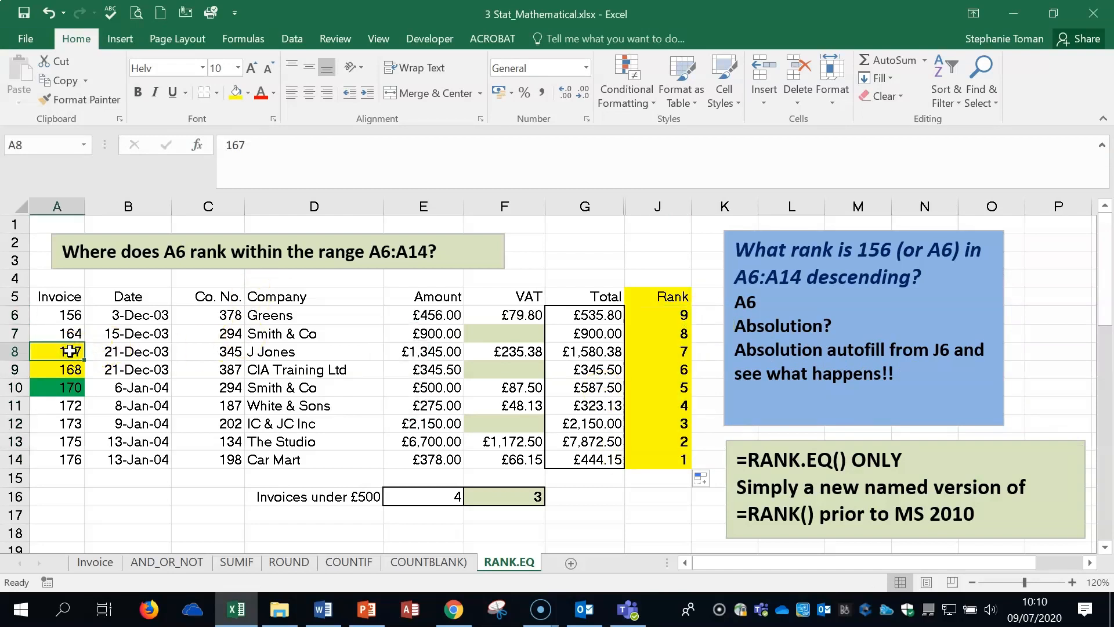
type("200")
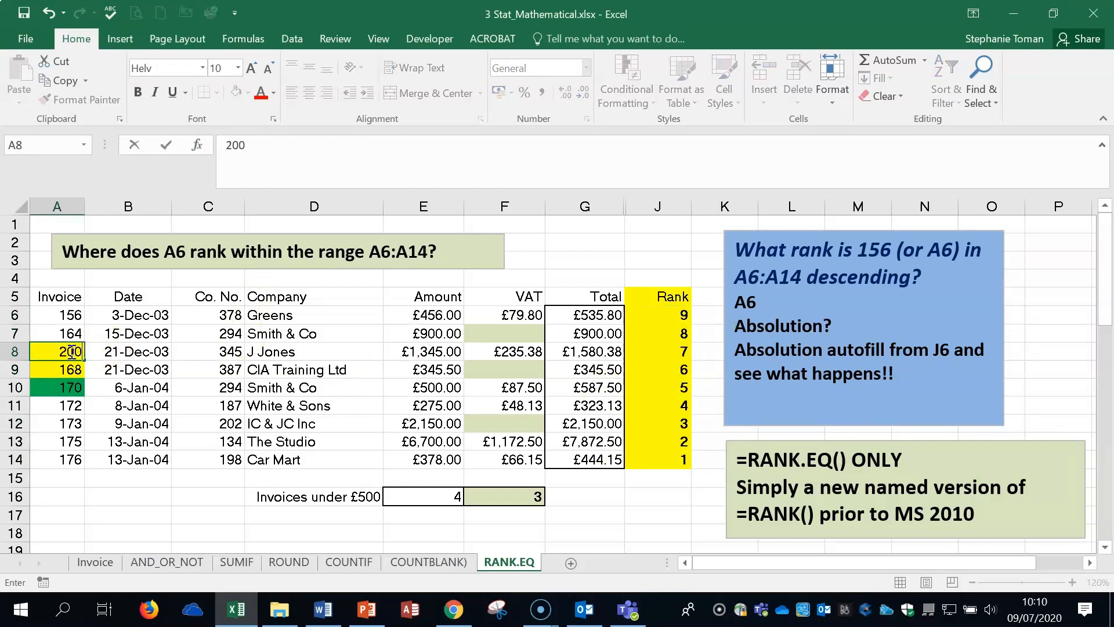
key("Return")
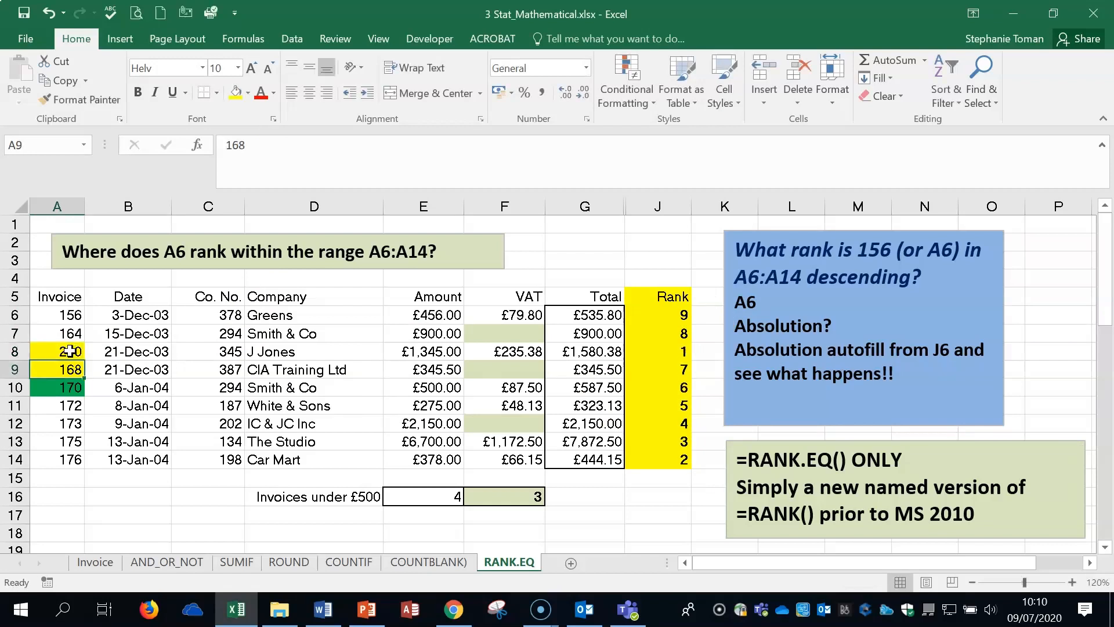